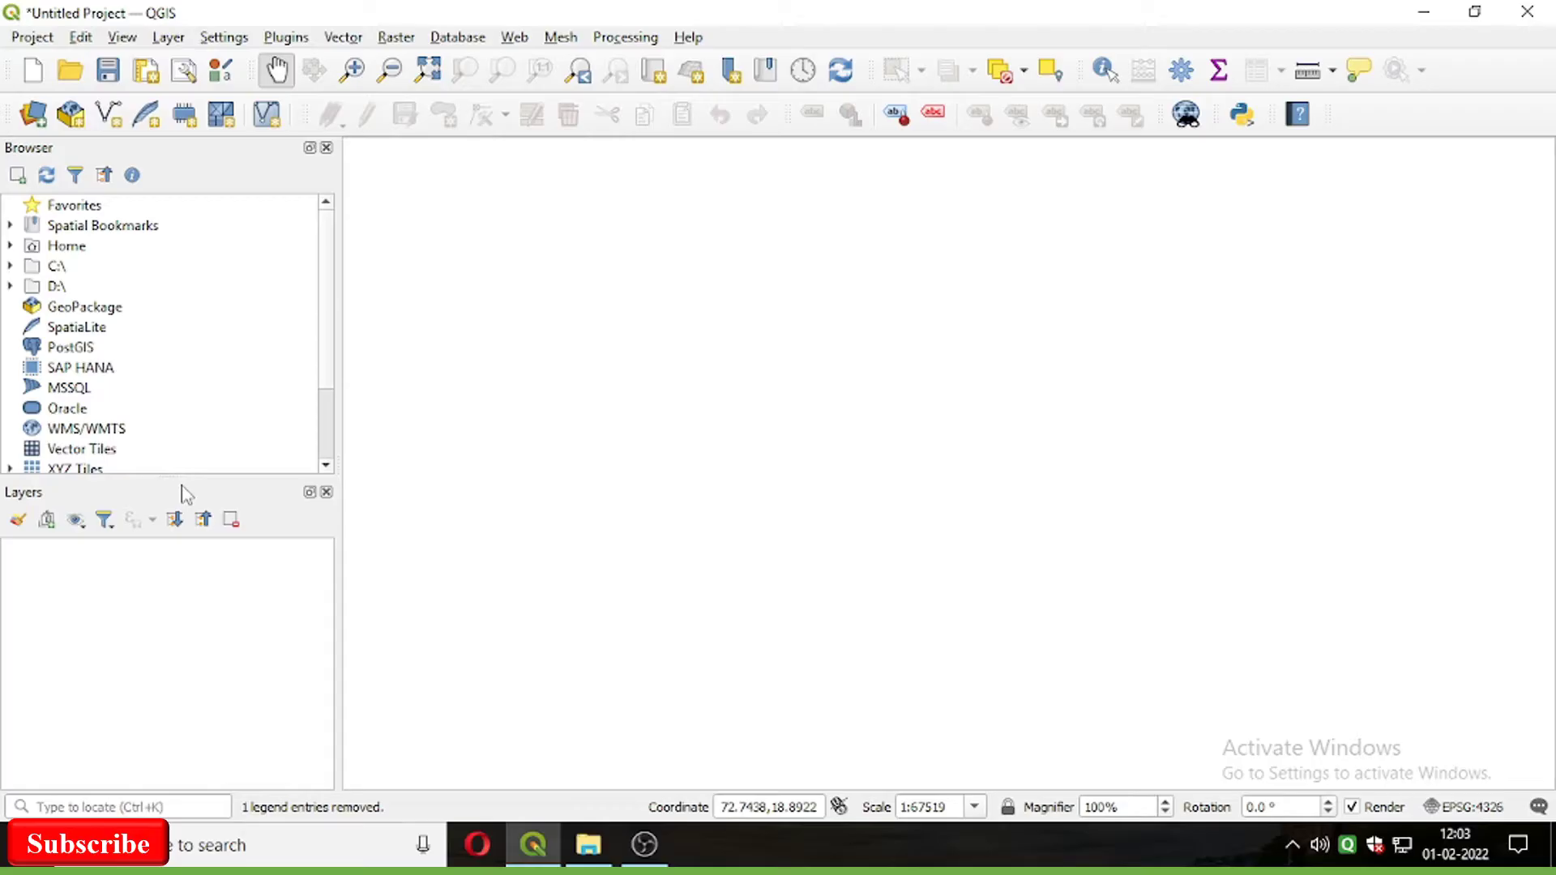
# Add the IND_adm0.shp shapefile from the Practical_06 folder A as a vector layer.
pyautogui.click(177, 38)
pyautogui.moveTo(251, 96)
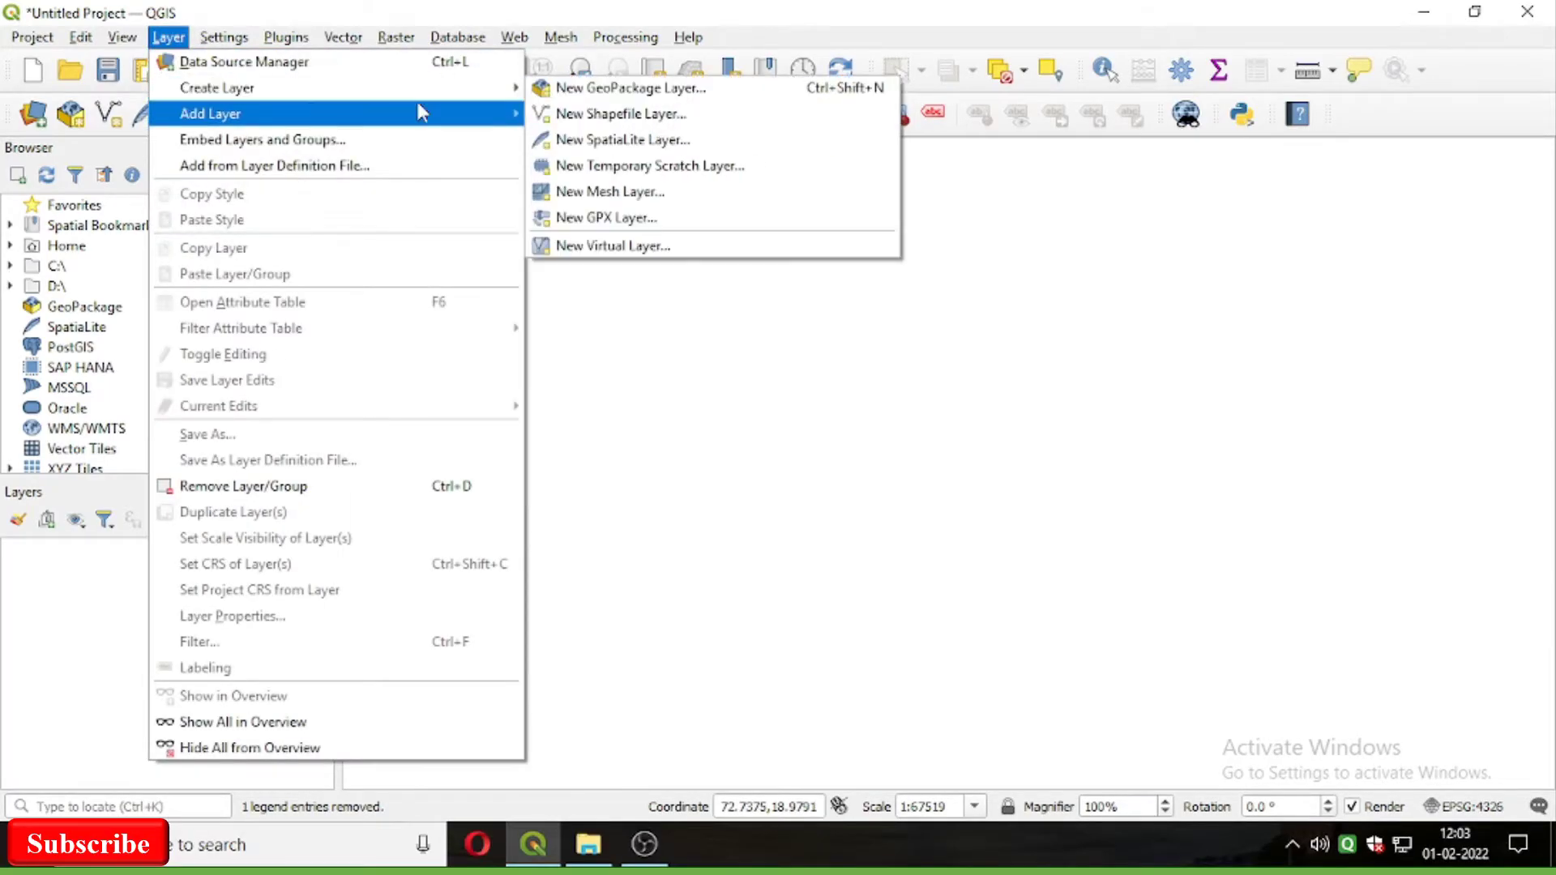
pyautogui.moveTo(416, 114)
pyautogui.click(626, 120)
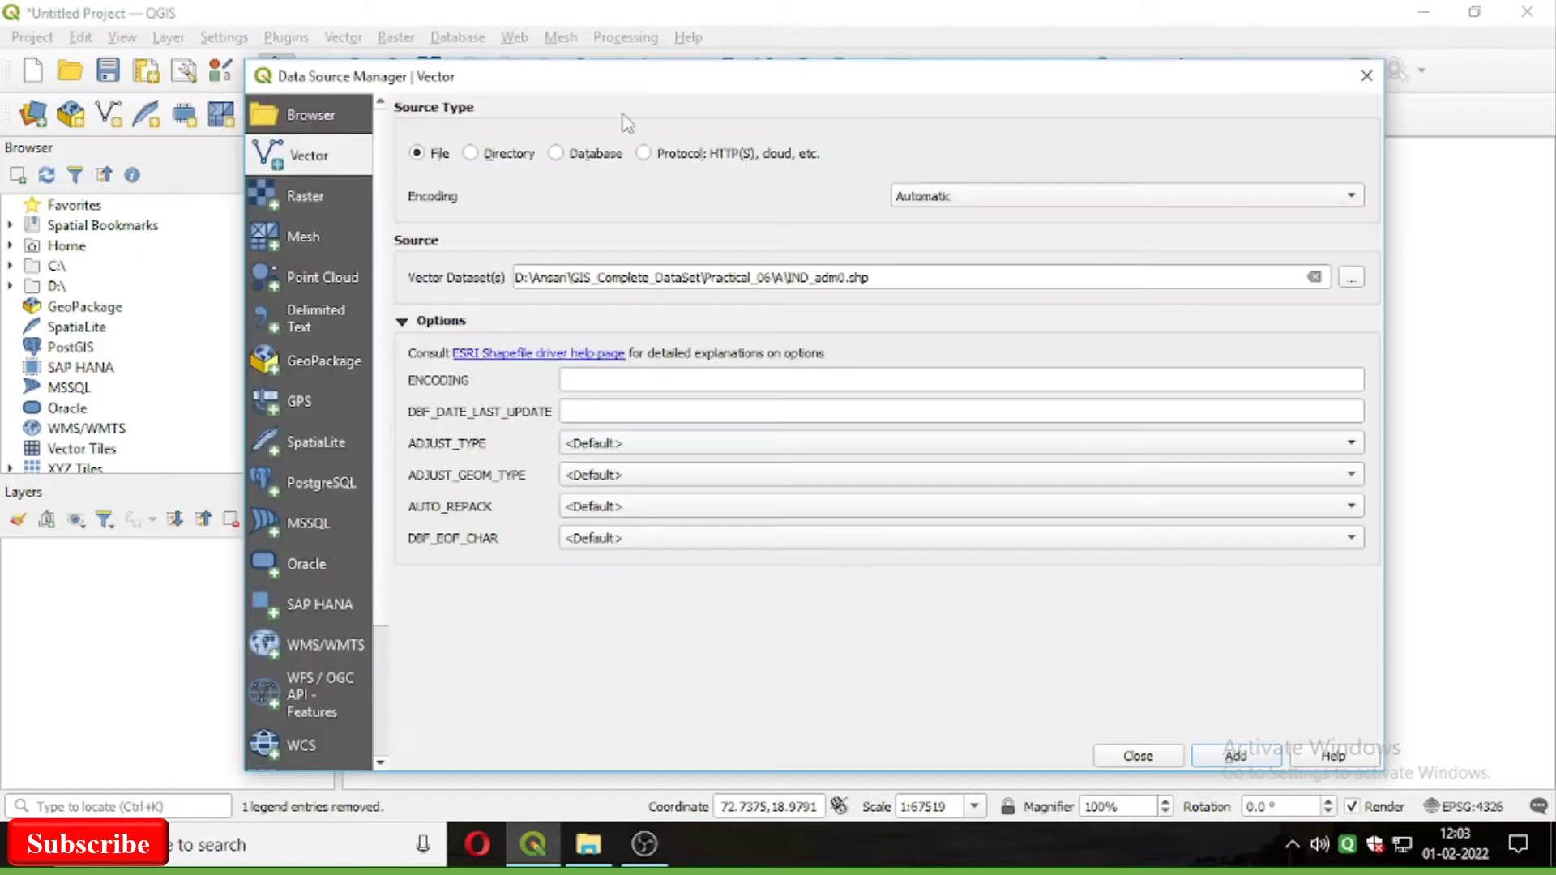
pyautogui.click(1350, 279)
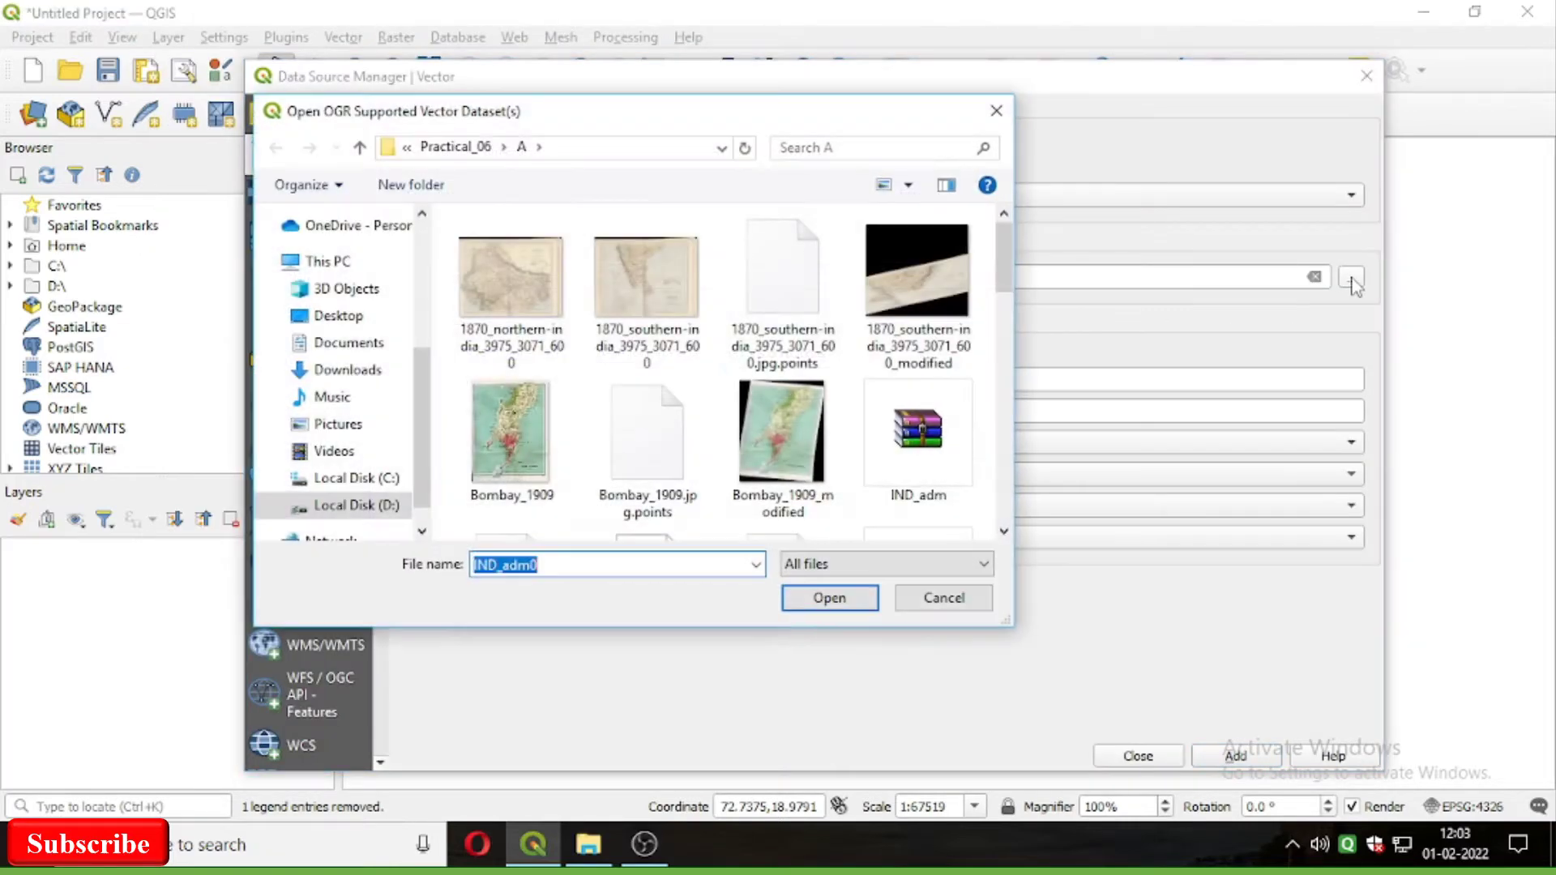
pyautogui.click(638, 453)
pyautogui.scroll(-3, 638, 452)
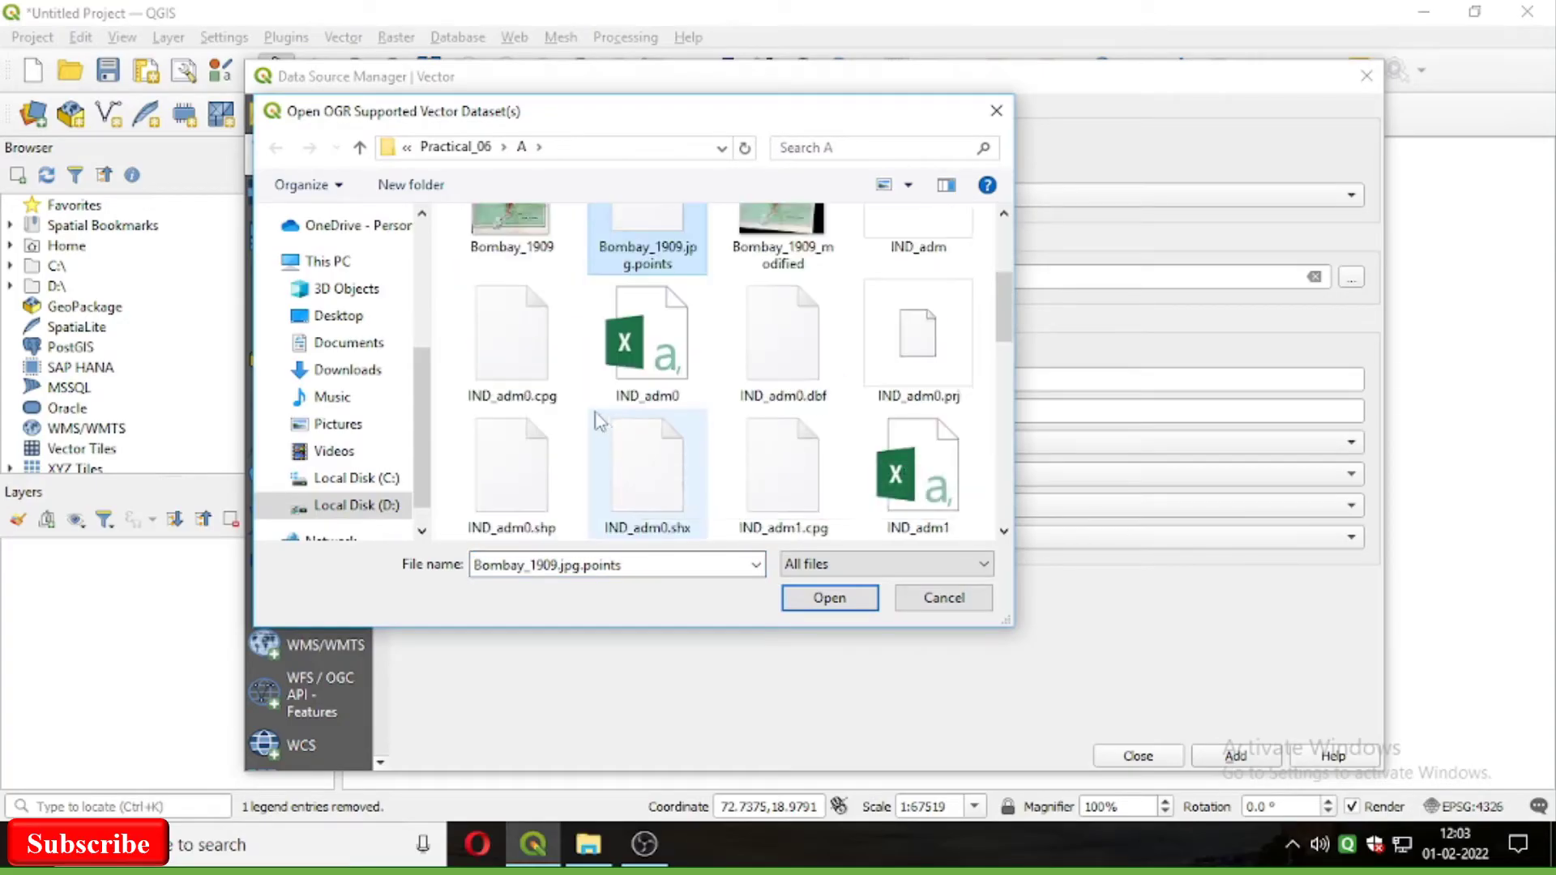
pyautogui.click(546, 371)
pyautogui.click(501, 474)
pyautogui.scroll(-2, 498, 470)
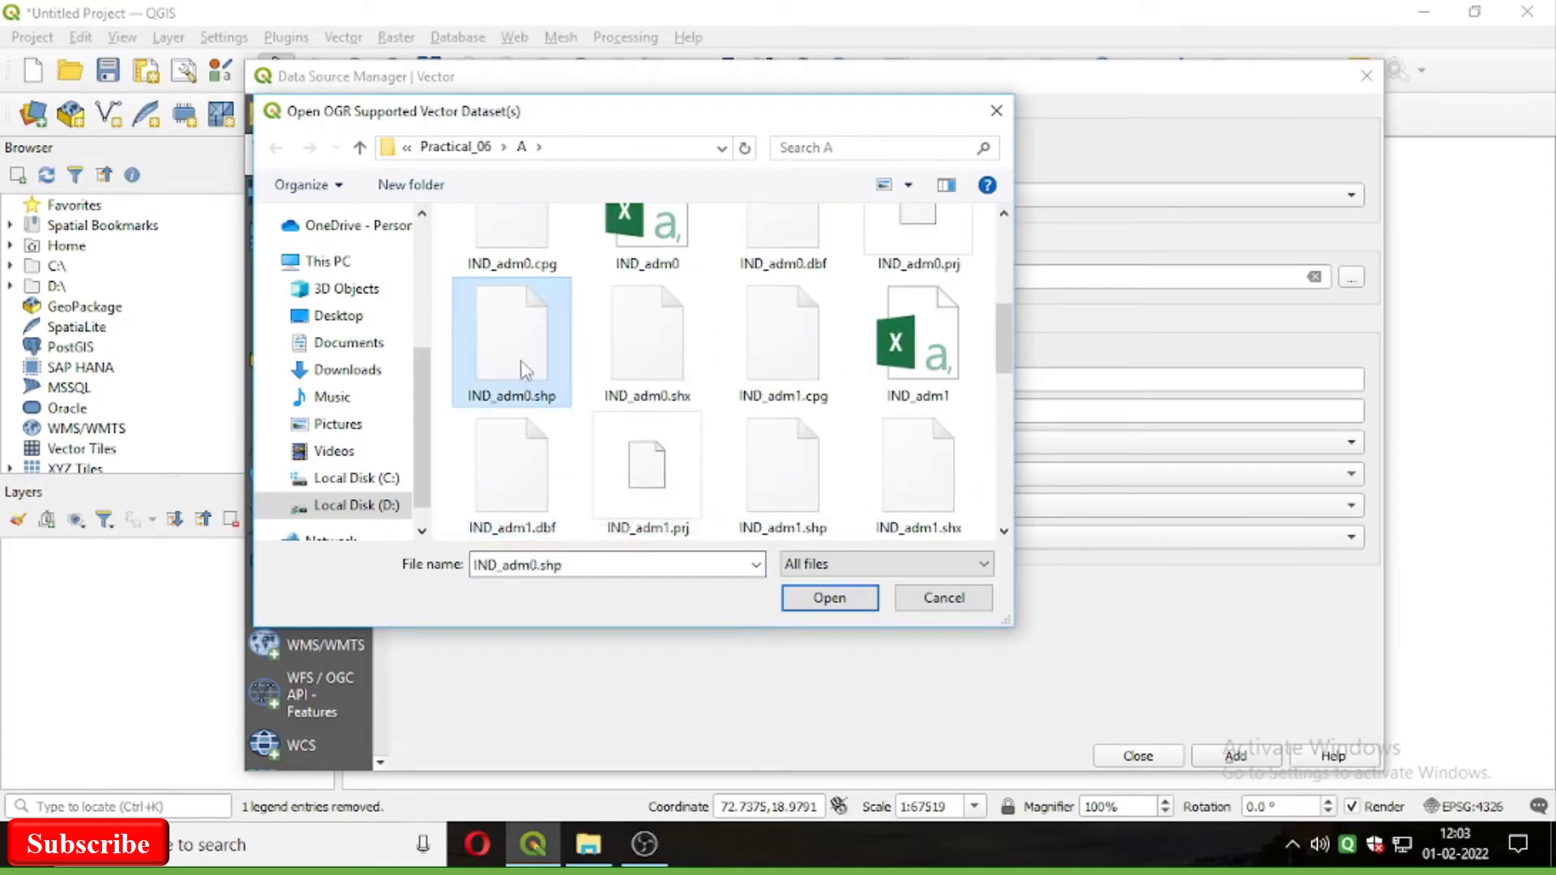
pyautogui.click(835, 600)
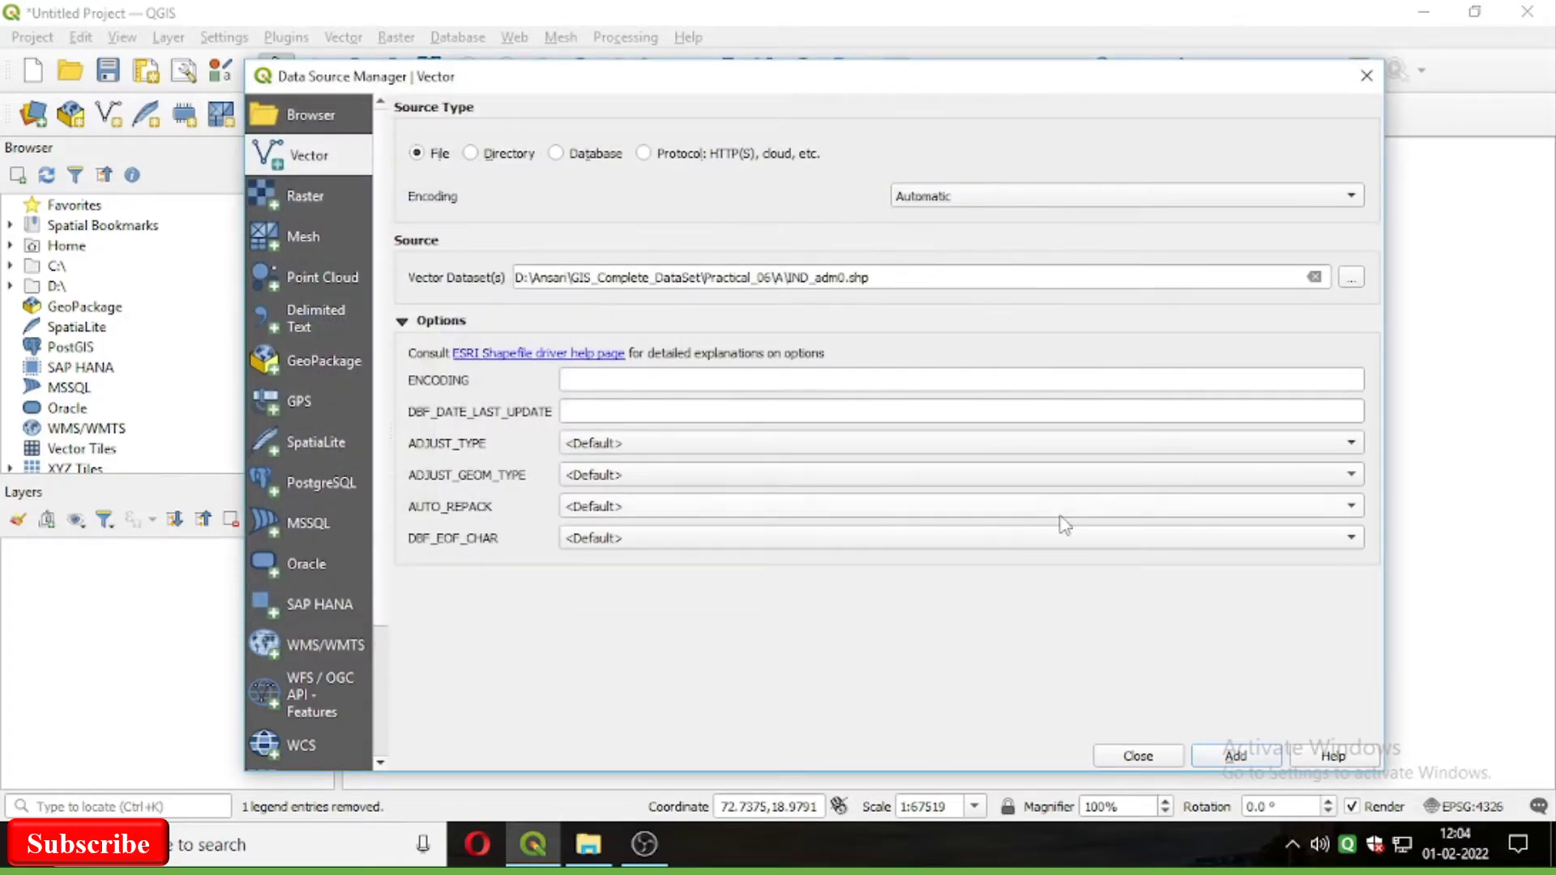
pyautogui.click(1236, 756)
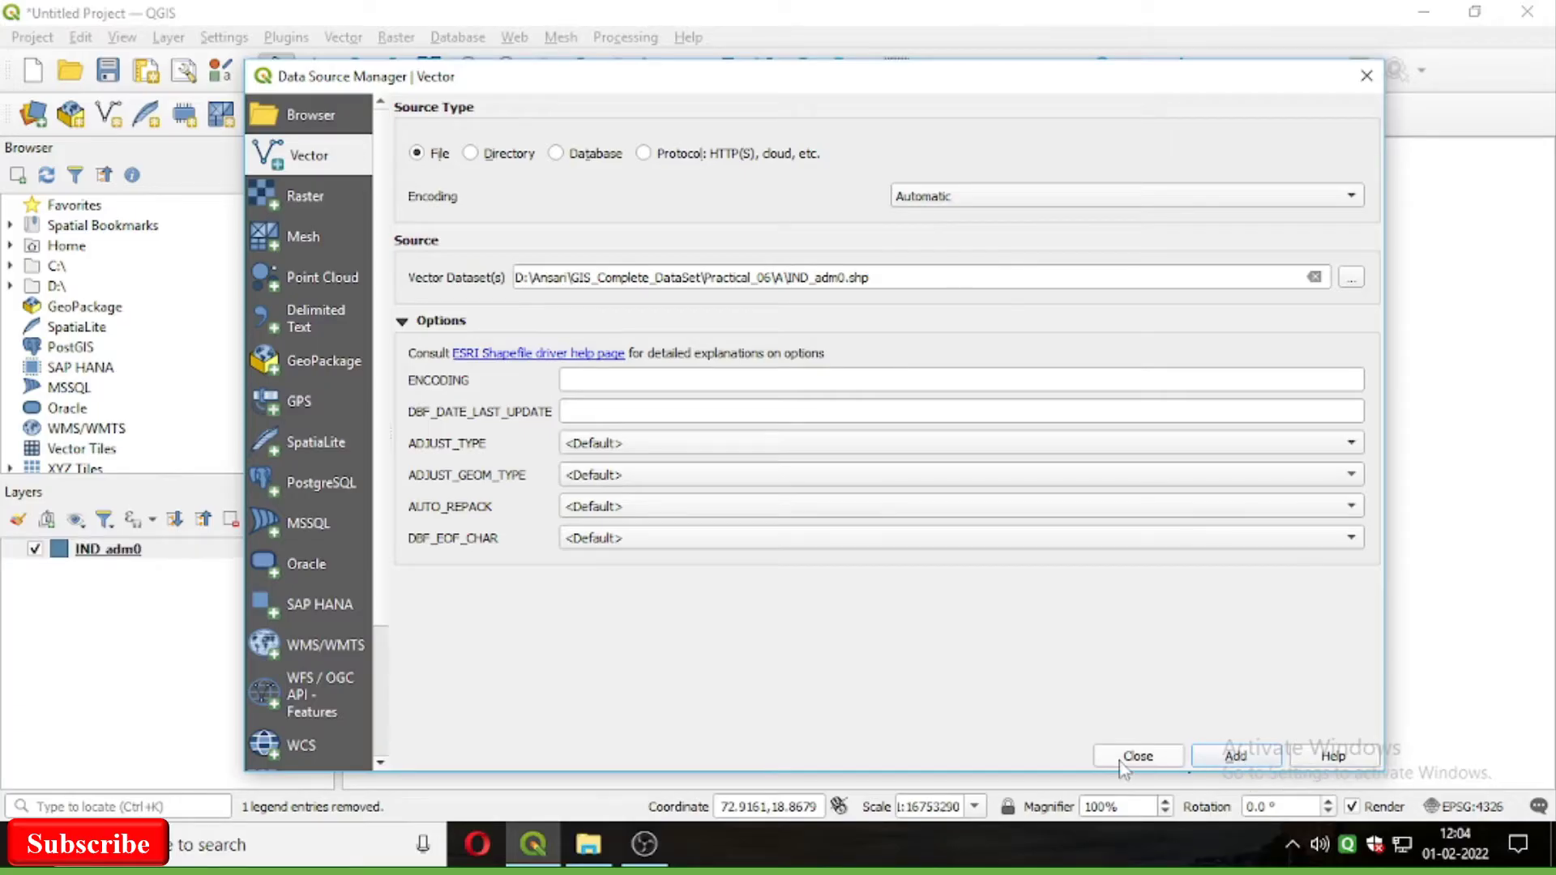
pyautogui.click(1130, 757)
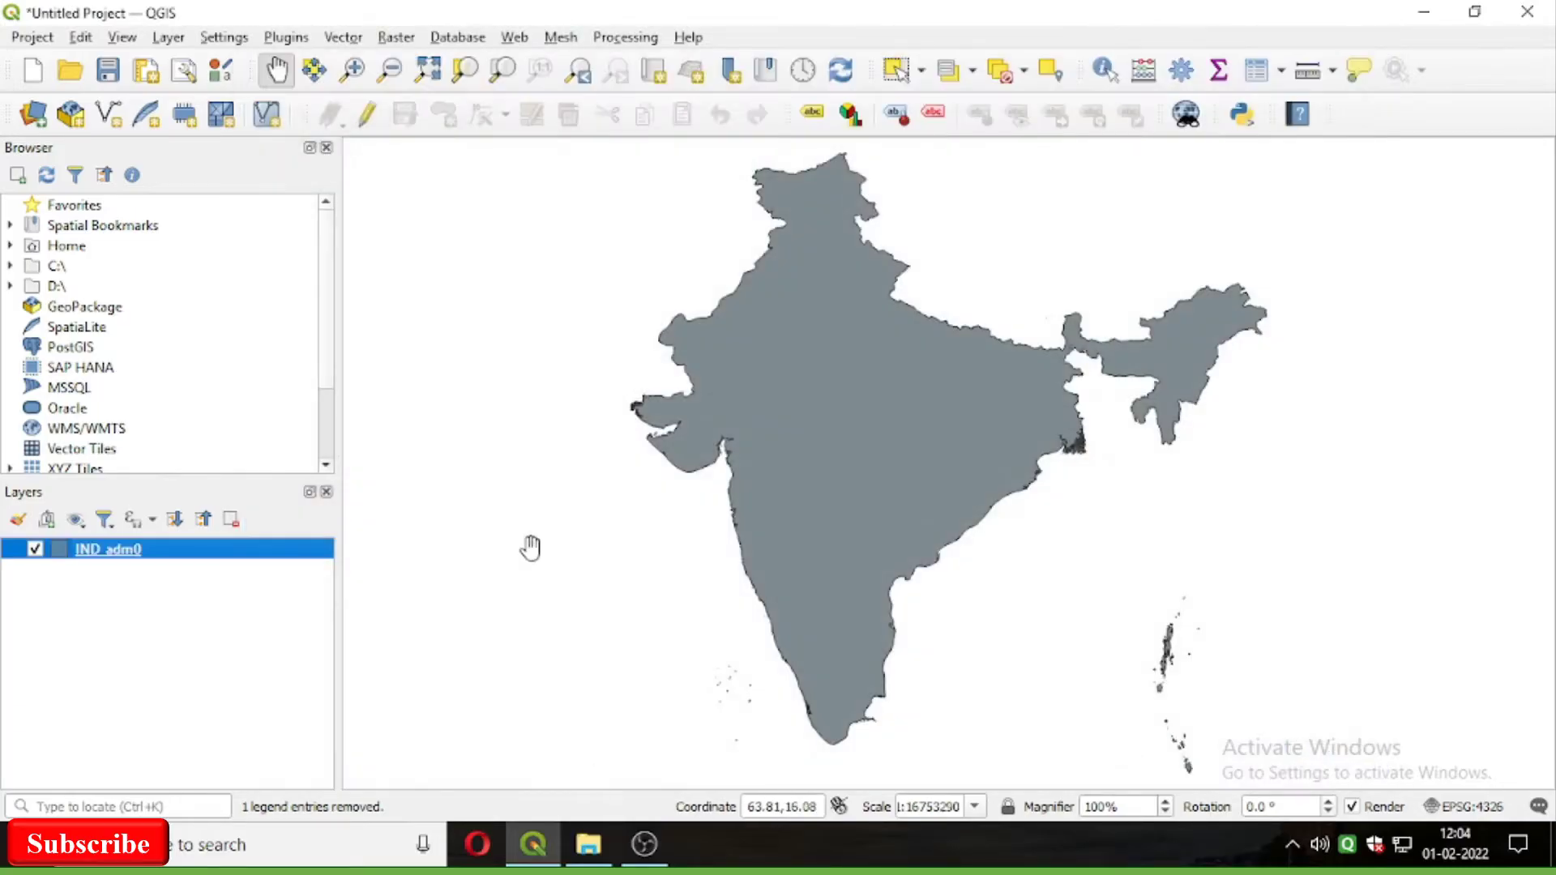
# Frame Mumbai's southern coast on the map canvas and load the Bombay_1909 image into the Georeferencer.
pyautogui.scroll(4, 707, 523)
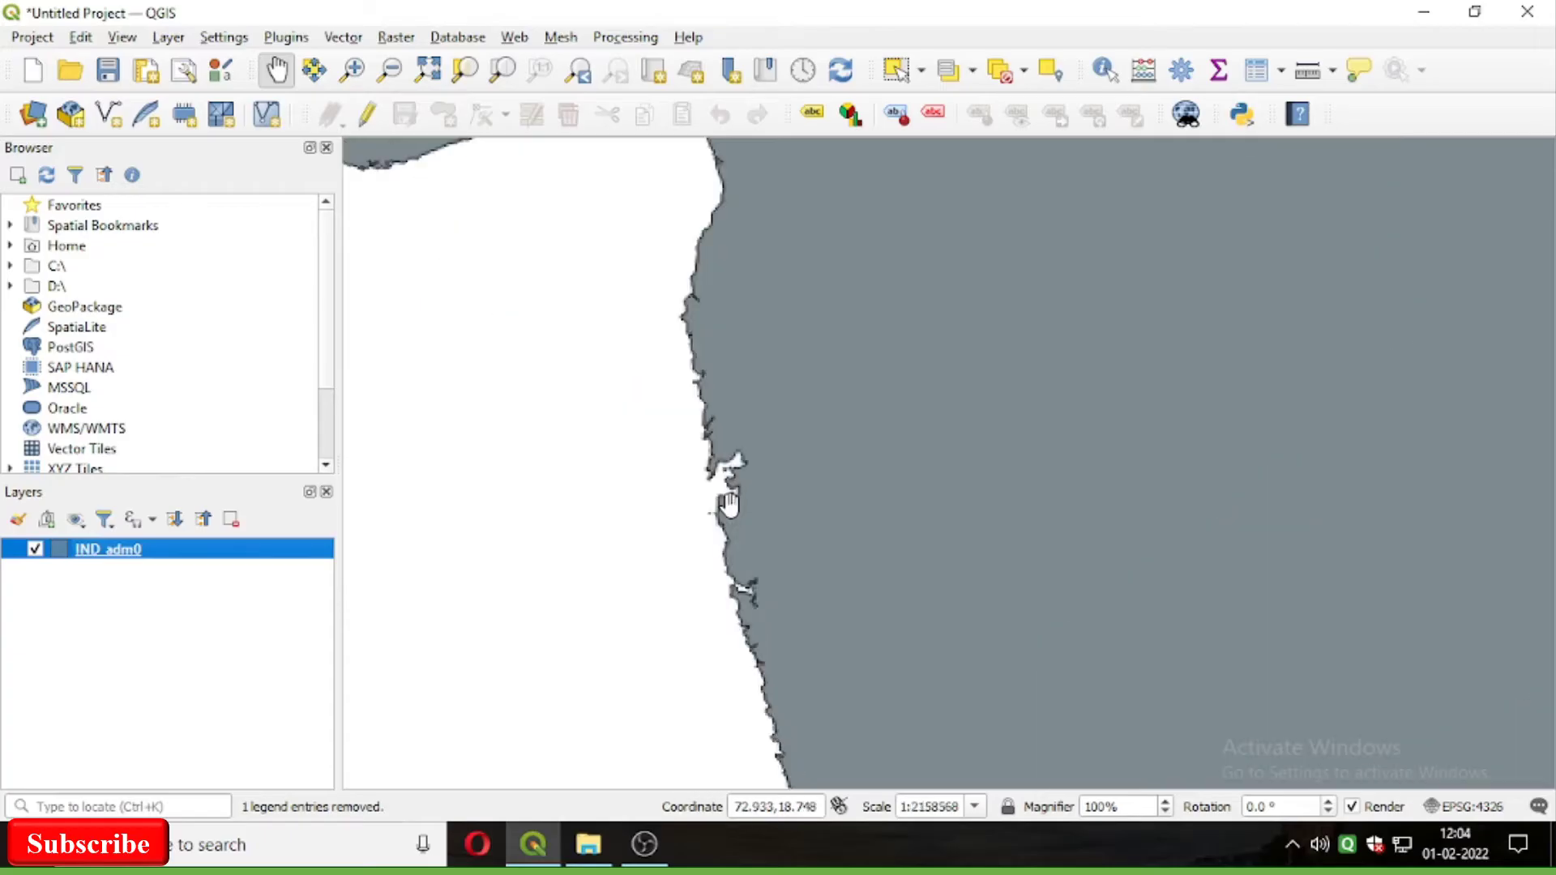
pyautogui.click(702, 489)
pyautogui.scroll(4, 702, 490)
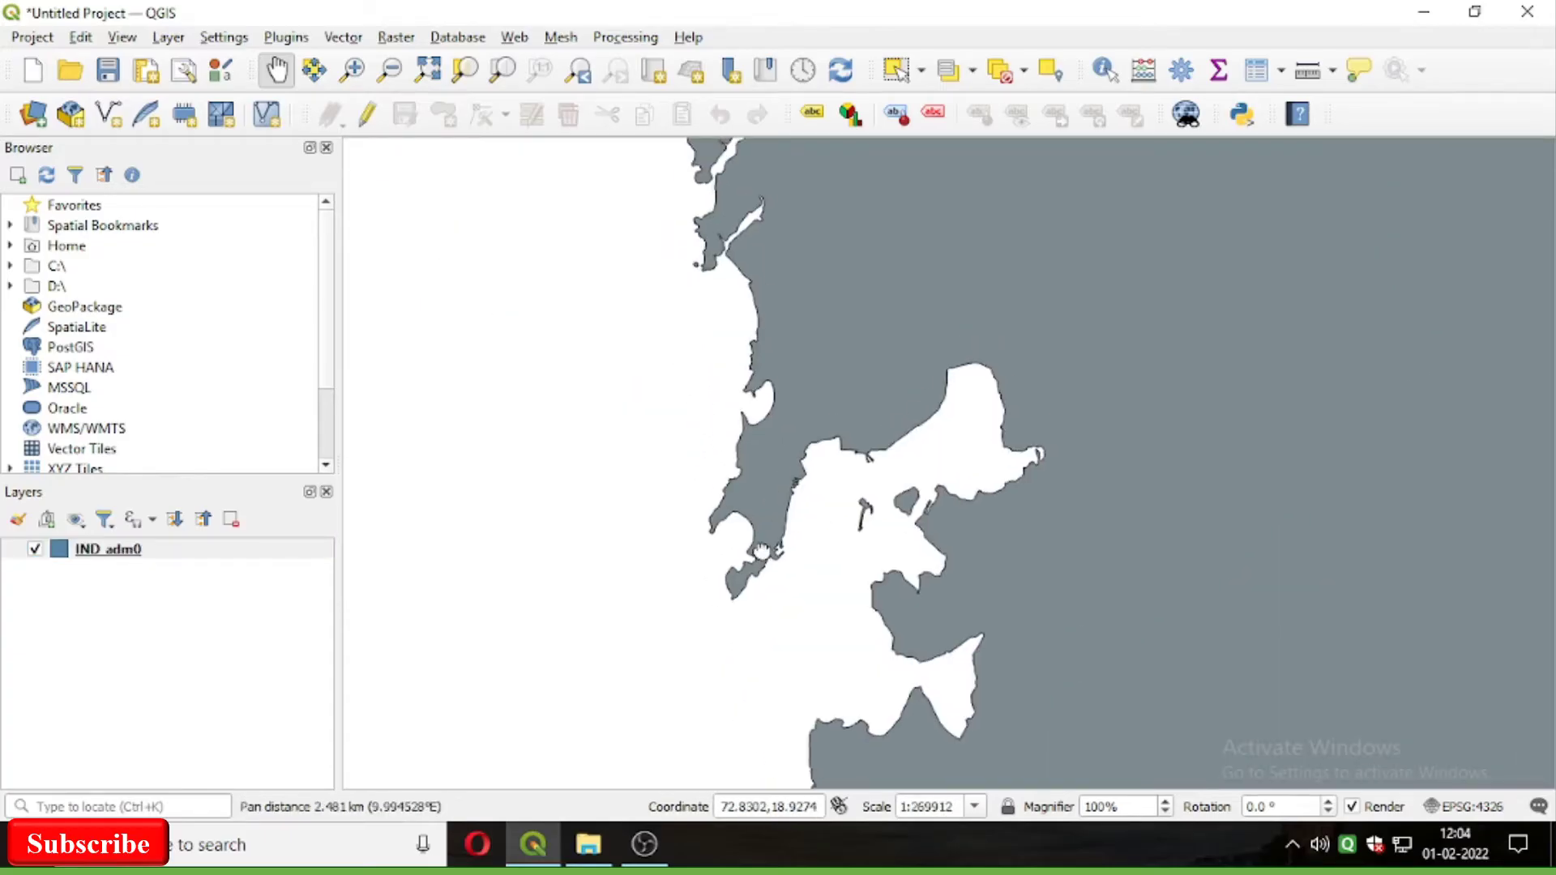
pyautogui.moveTo(759, 531); pyautogui.dragTo(802, 417)
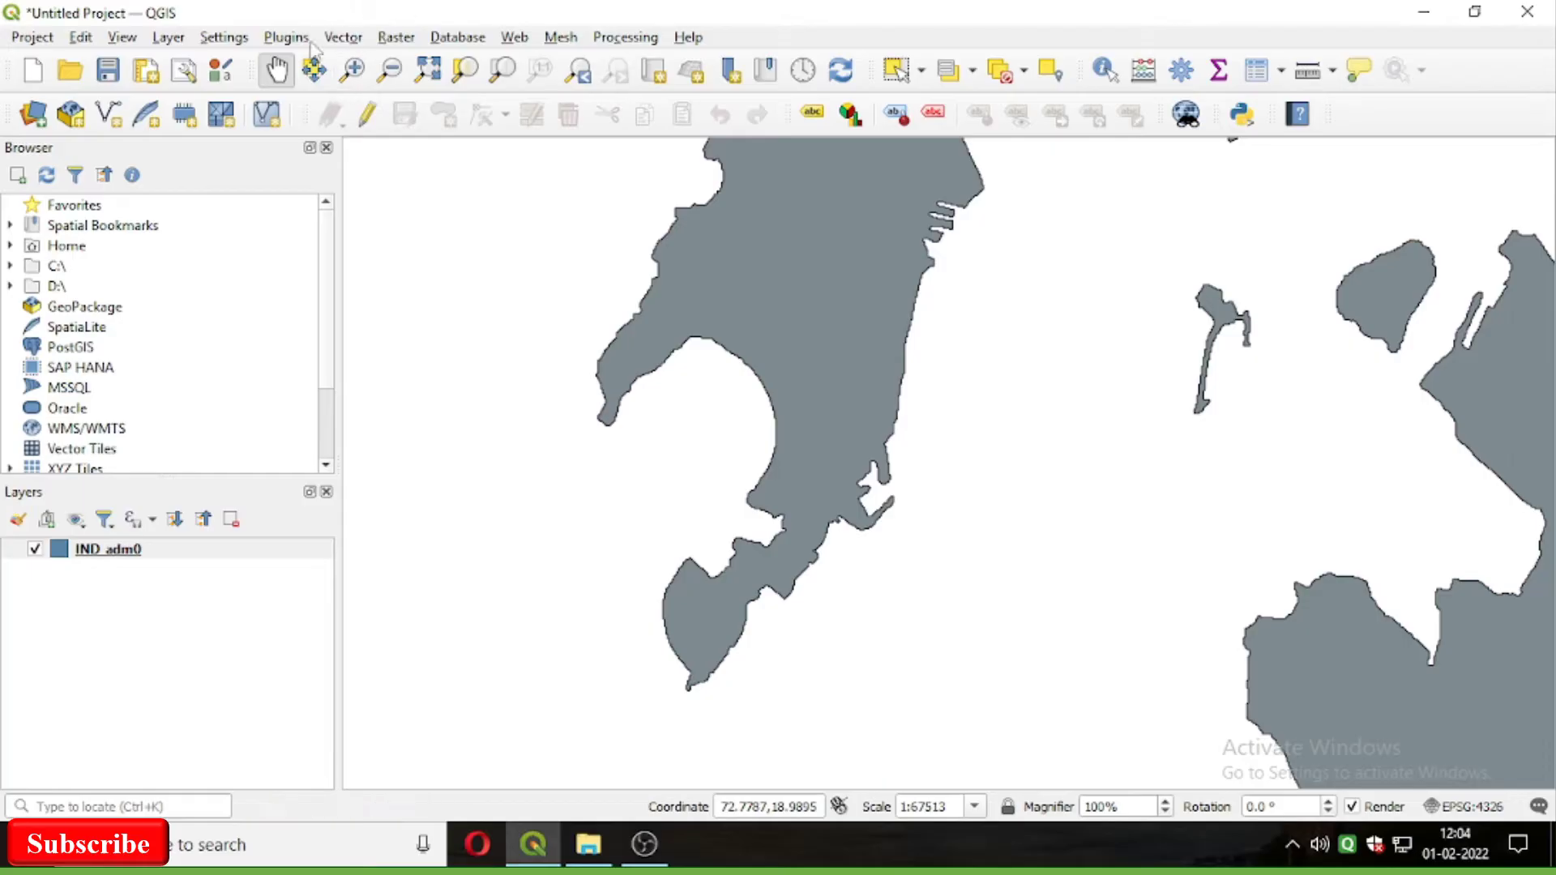
pyautogui.click(394, 39)
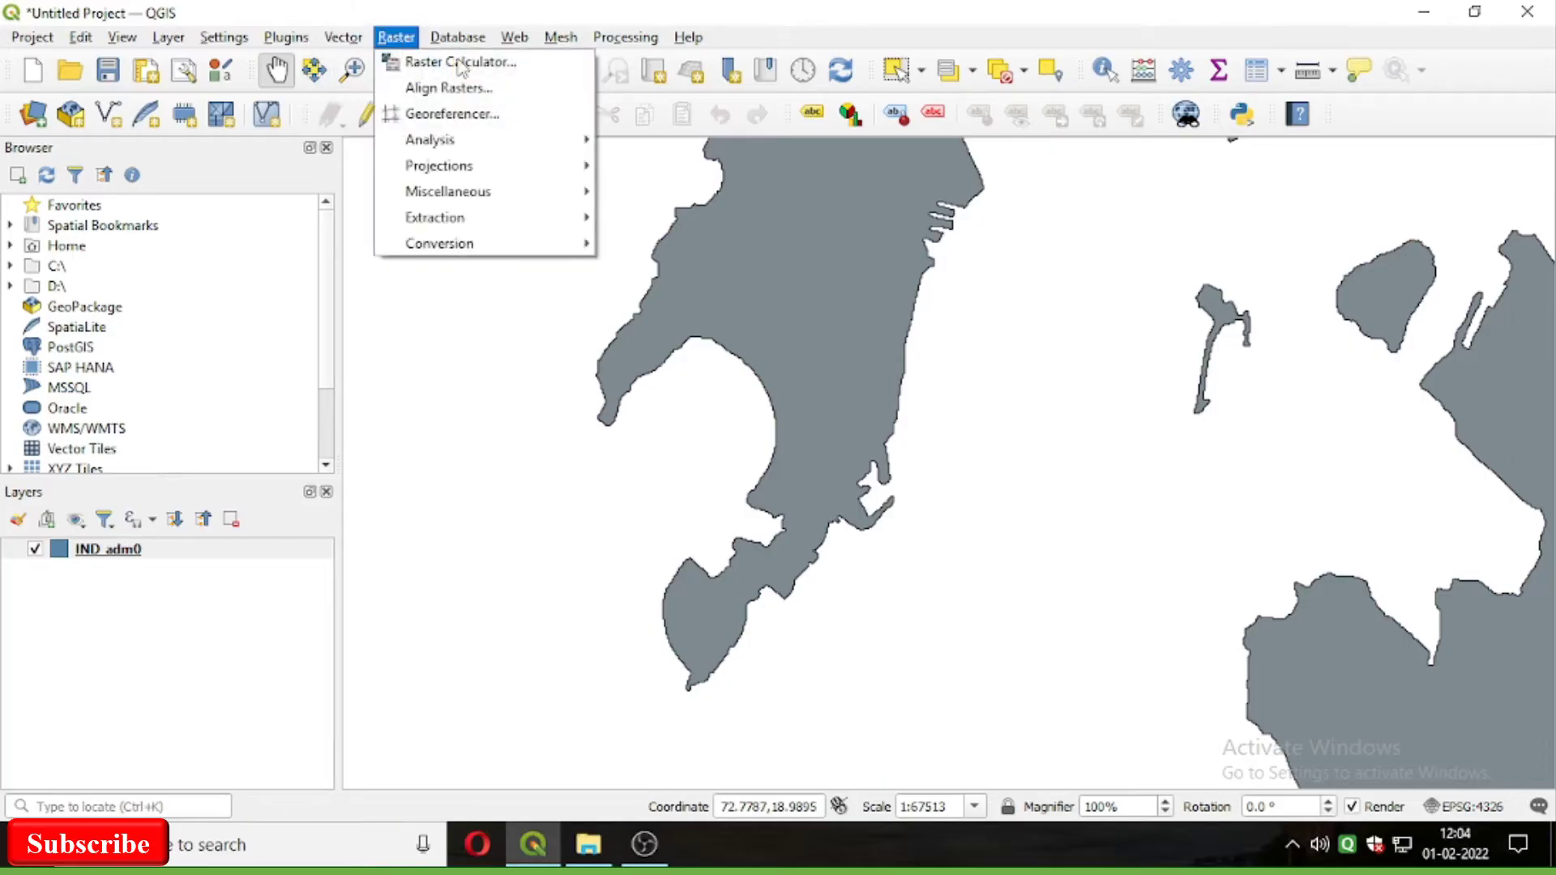
pyautogui.click(458, 118)
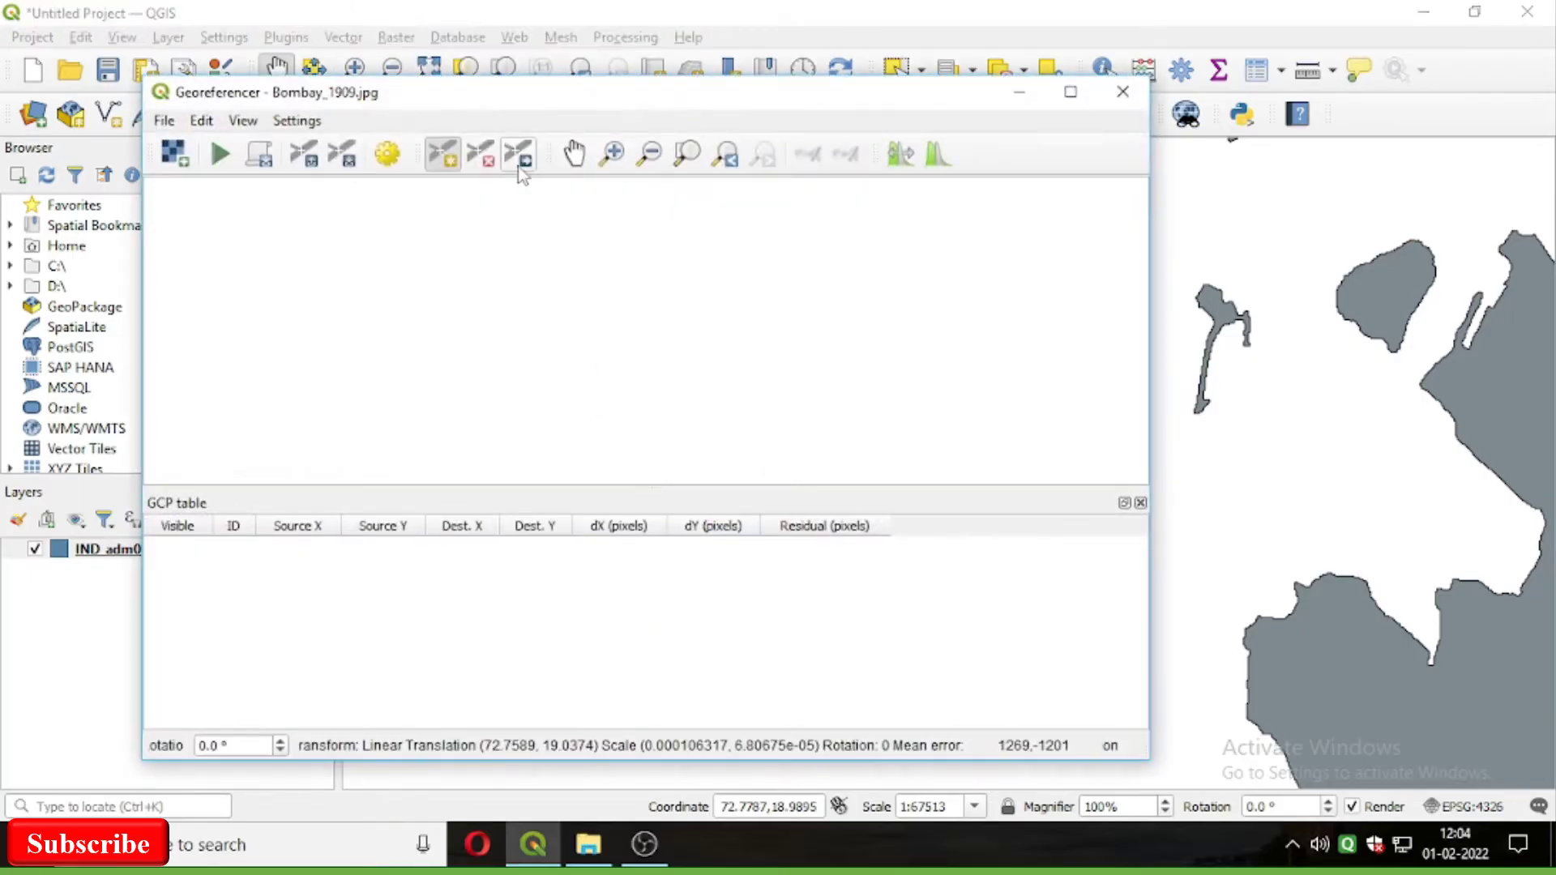
pyautogui.click(165, 122)
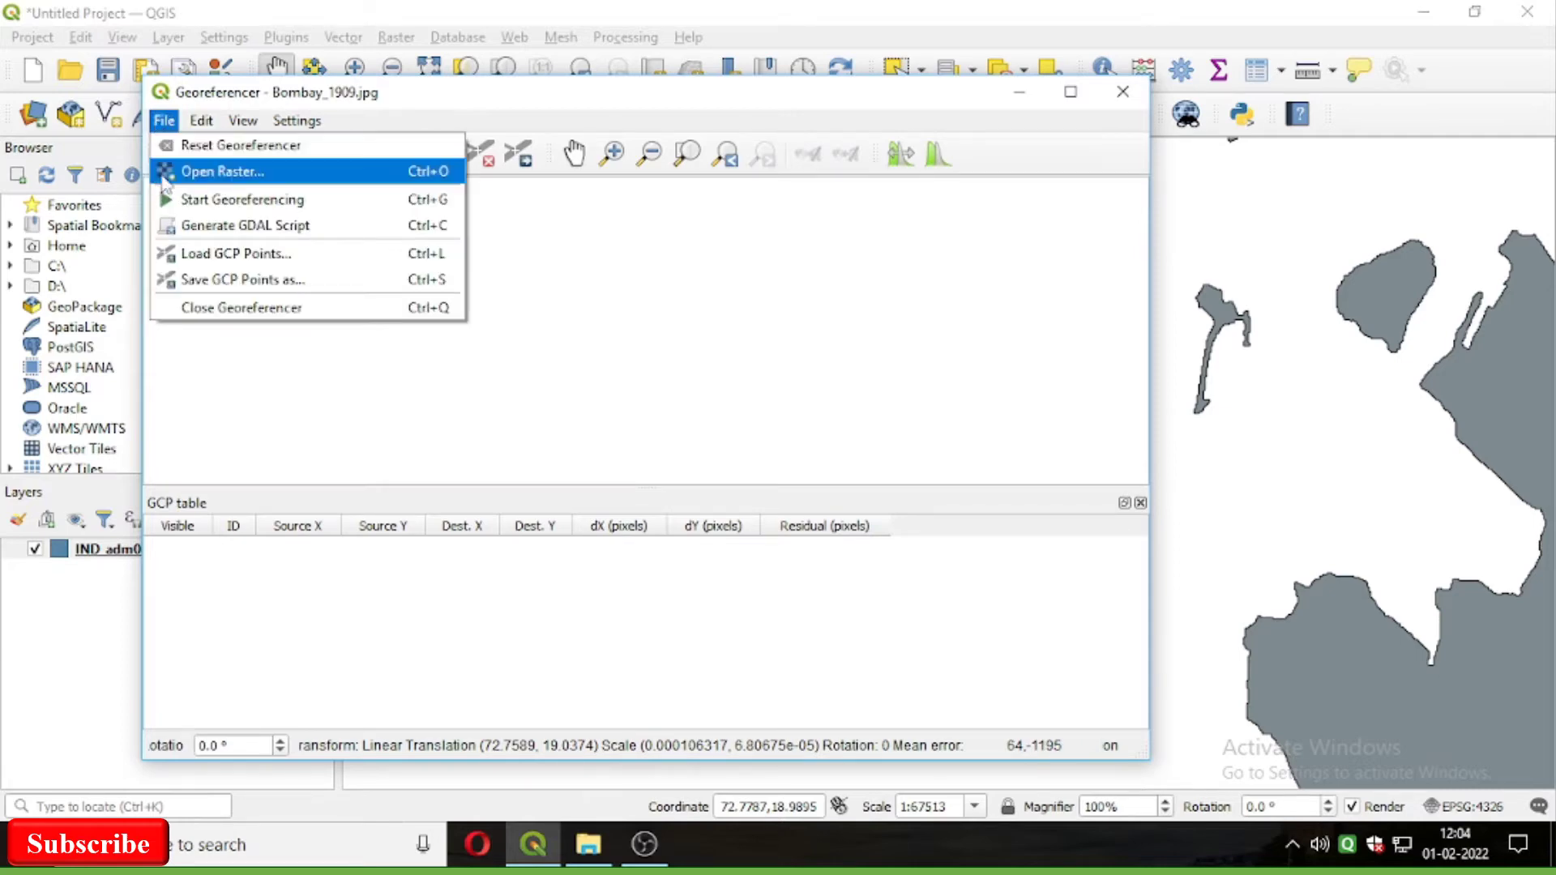
pyautogui.click(218, 171)
pyautogui.click(450, 465)
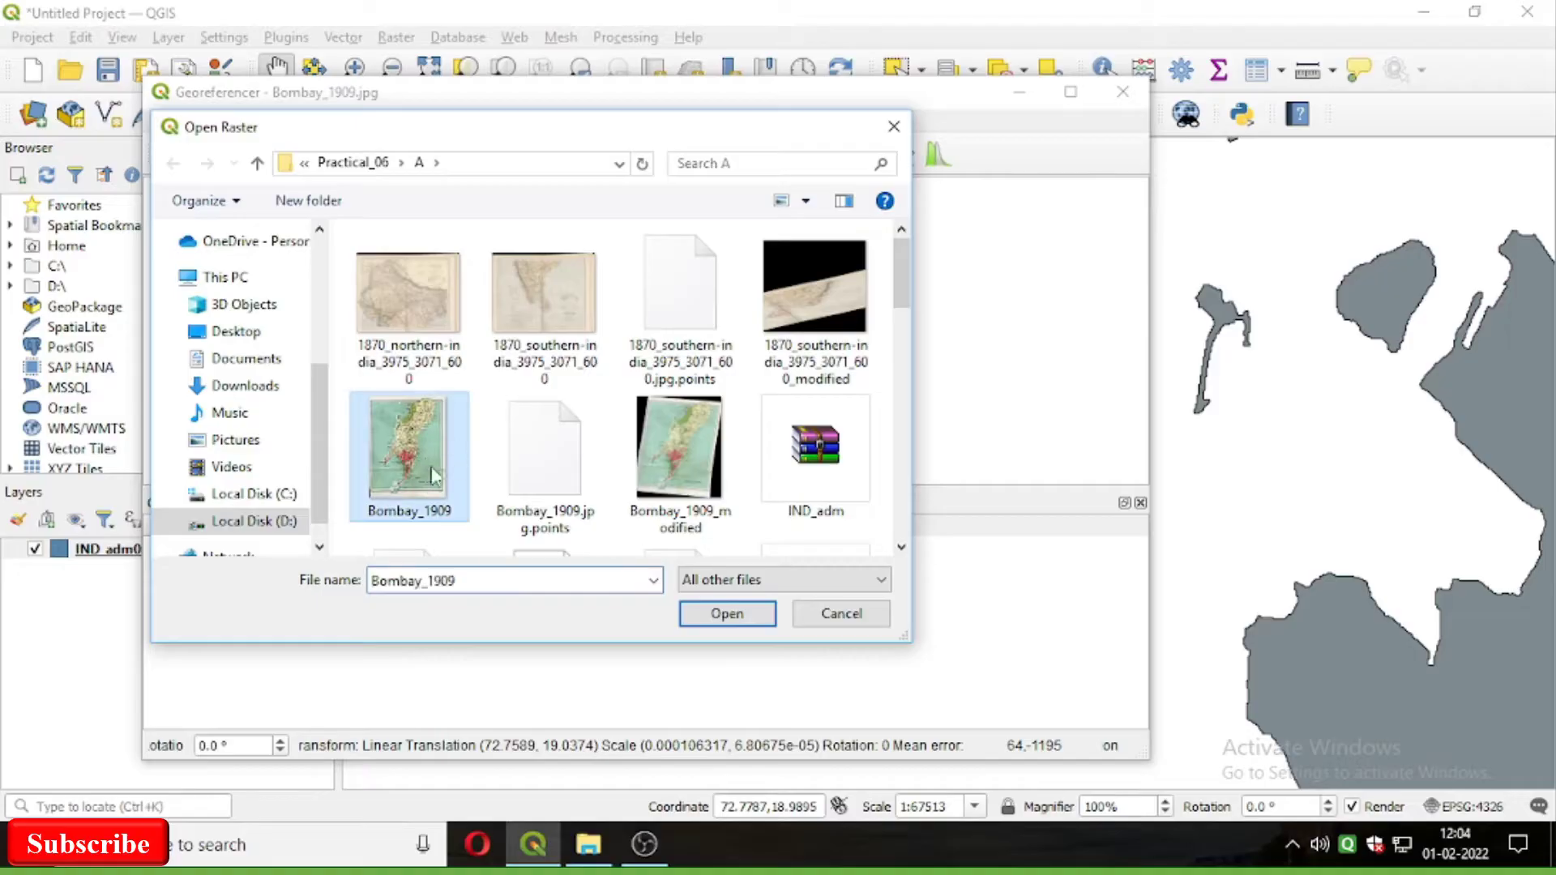
pyautogui.click(721, 614)
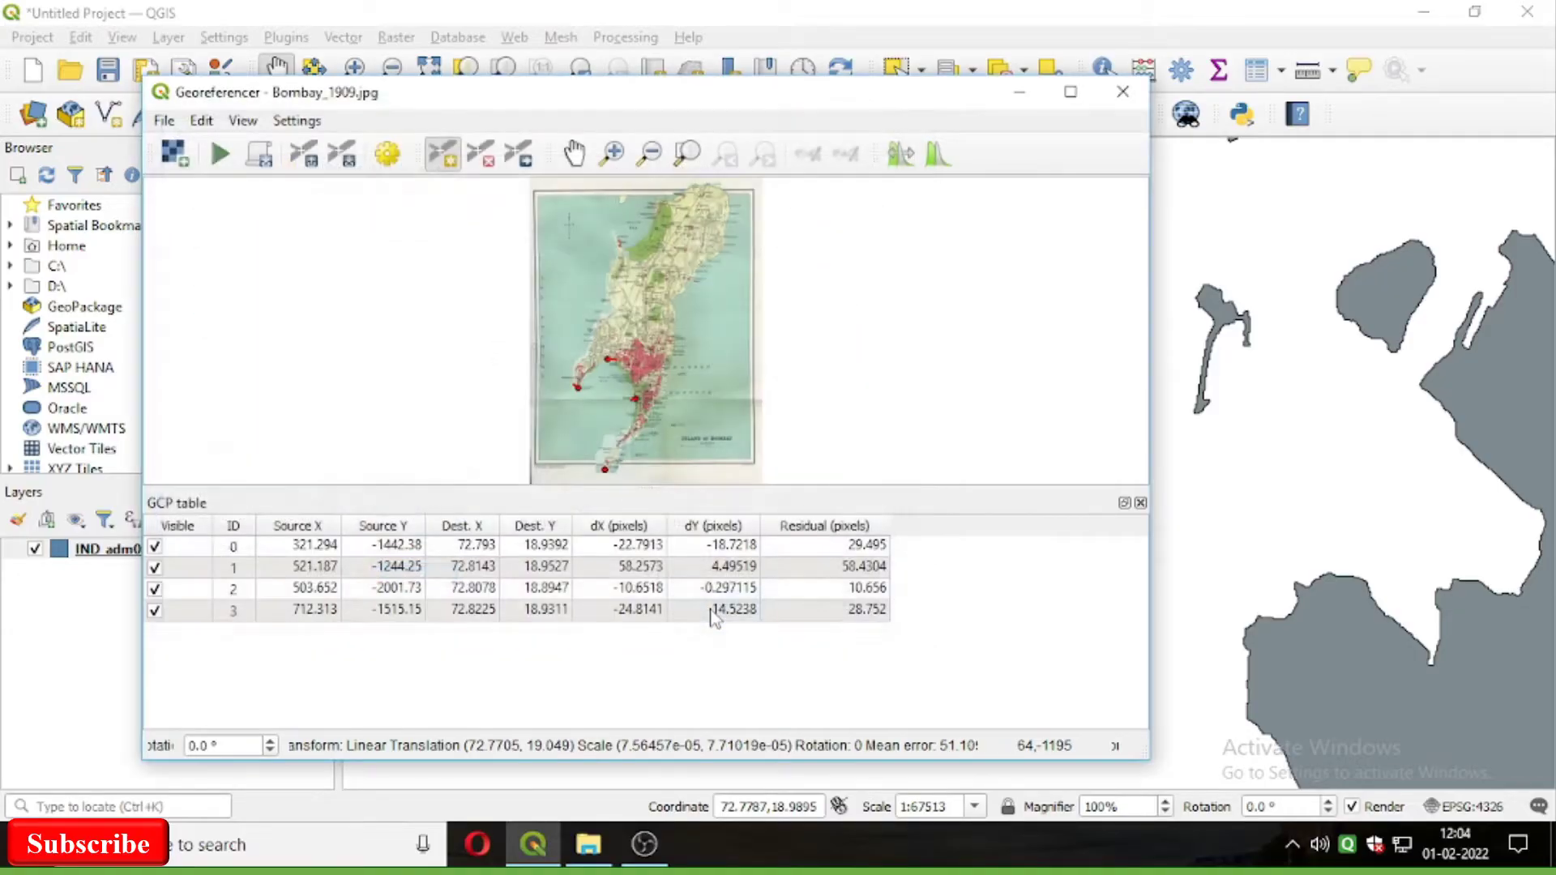
# Delete all four existing ground control points from the Bombay_1909 image.
pyautogui.click(481, 154)
pyautogui.click(603, 467)
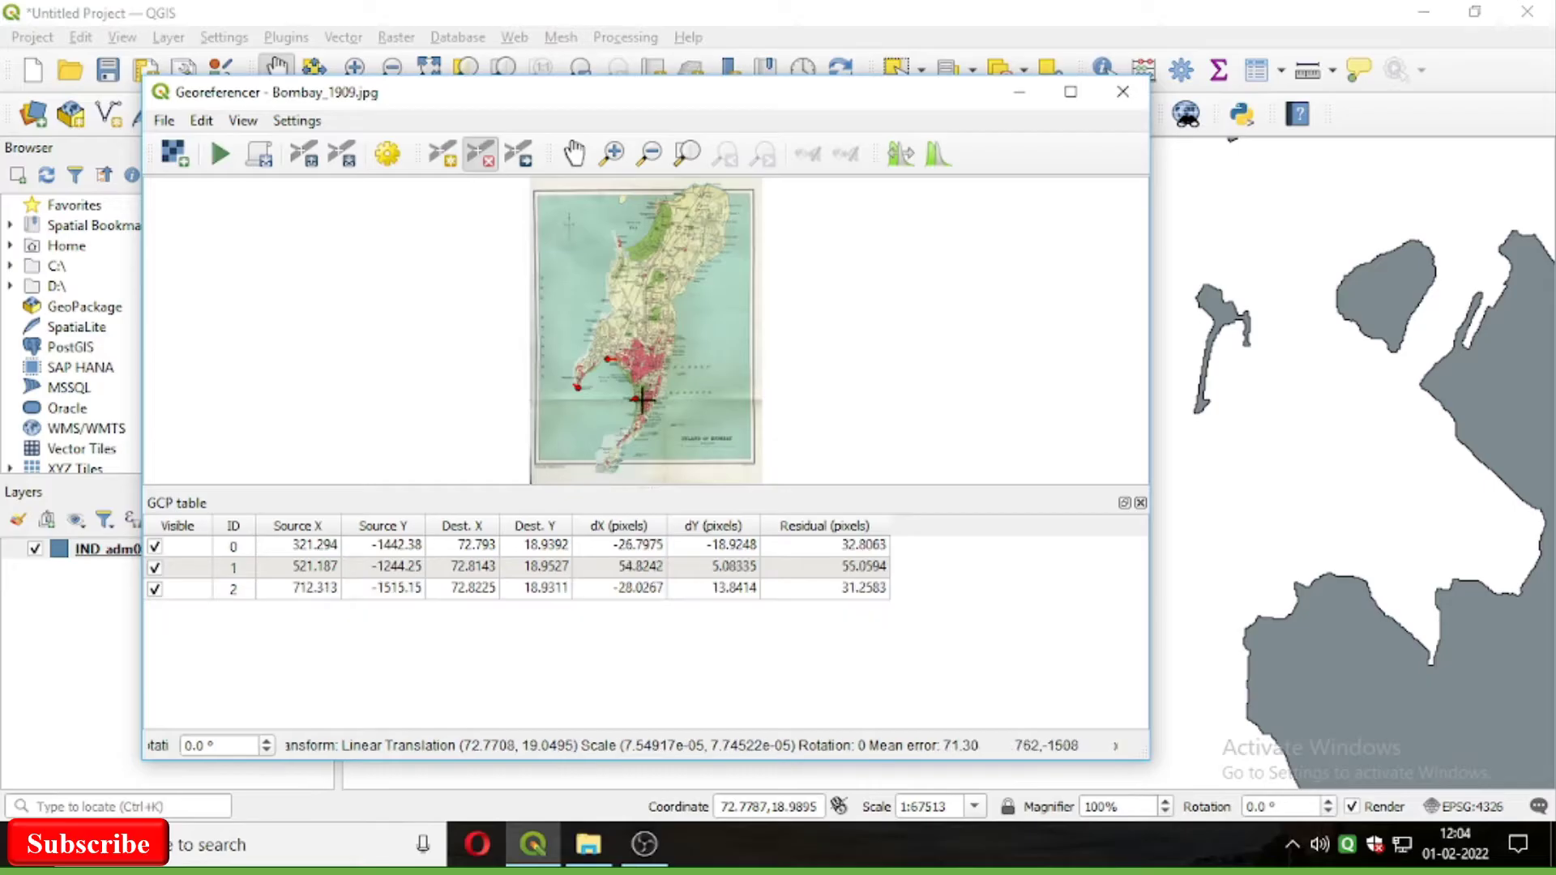
pyautogui.click(636, 399)
pyautogui.click(607, 358)
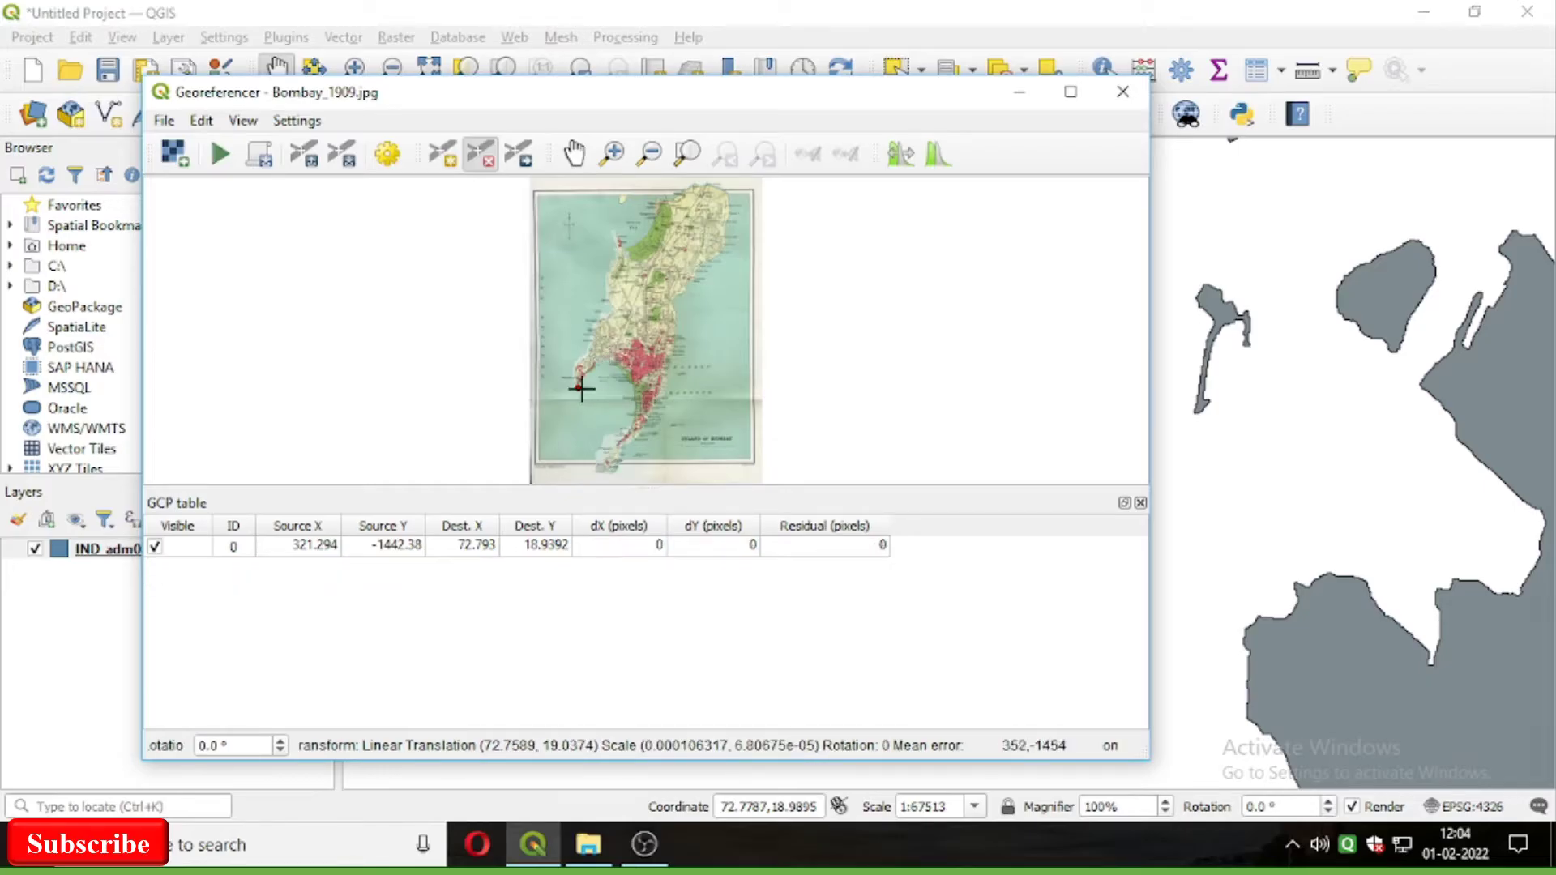
pyautogui.click(578, 387)
# Add a control point at Malabar Point, matched from the map canvas to the same headland tip at about 72.7934, 18.9399.
pyautogui.click(573, 154)
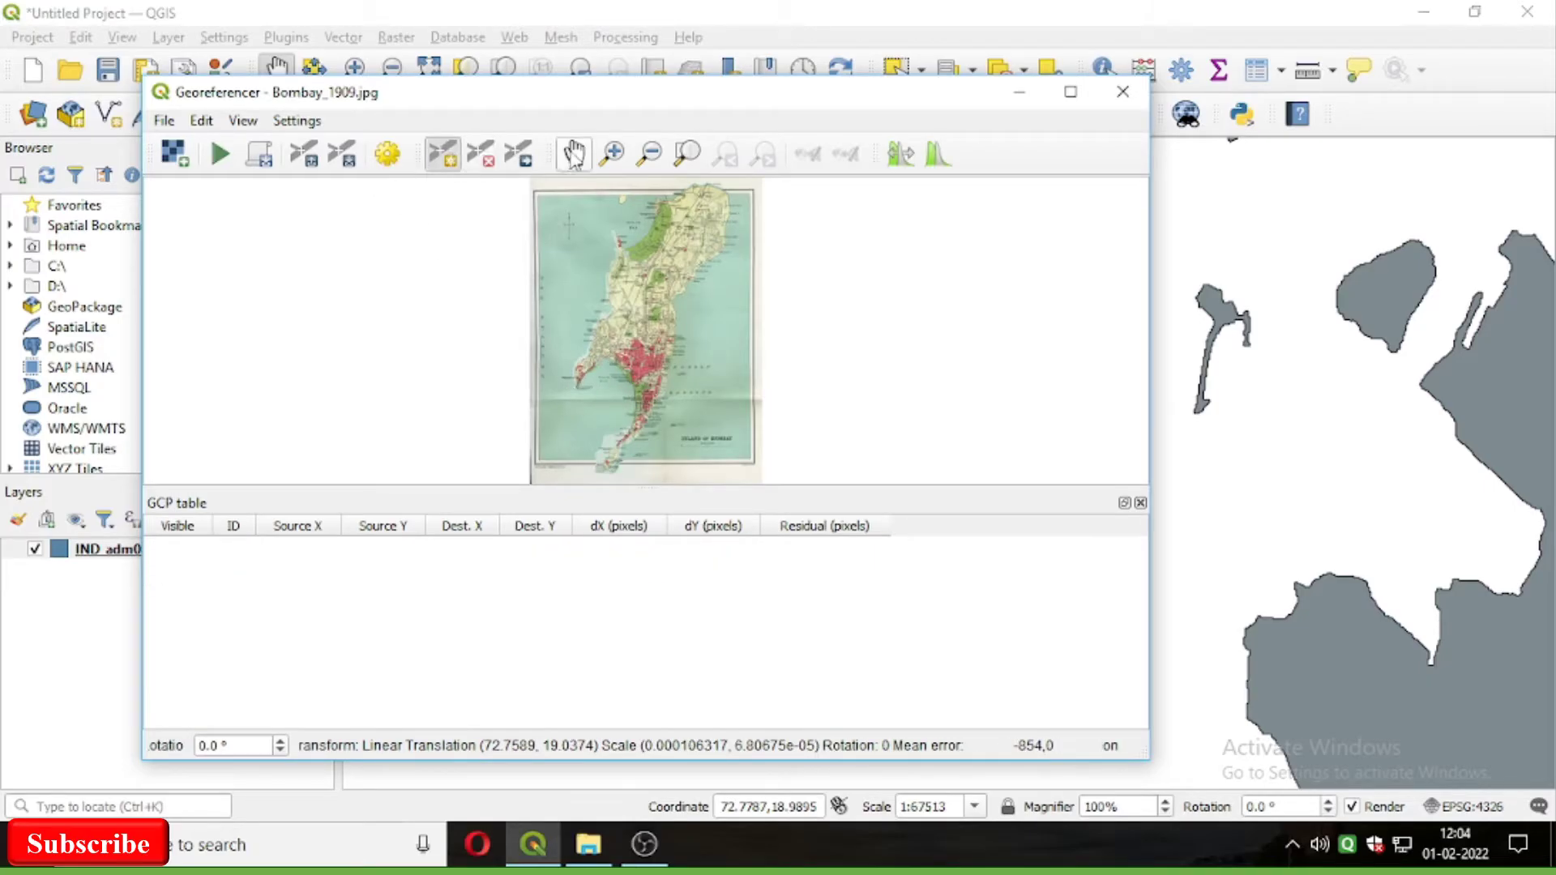
pyautogui.scroll(2, 650, 375)
pyautogui.scroll(2, 560, 353)
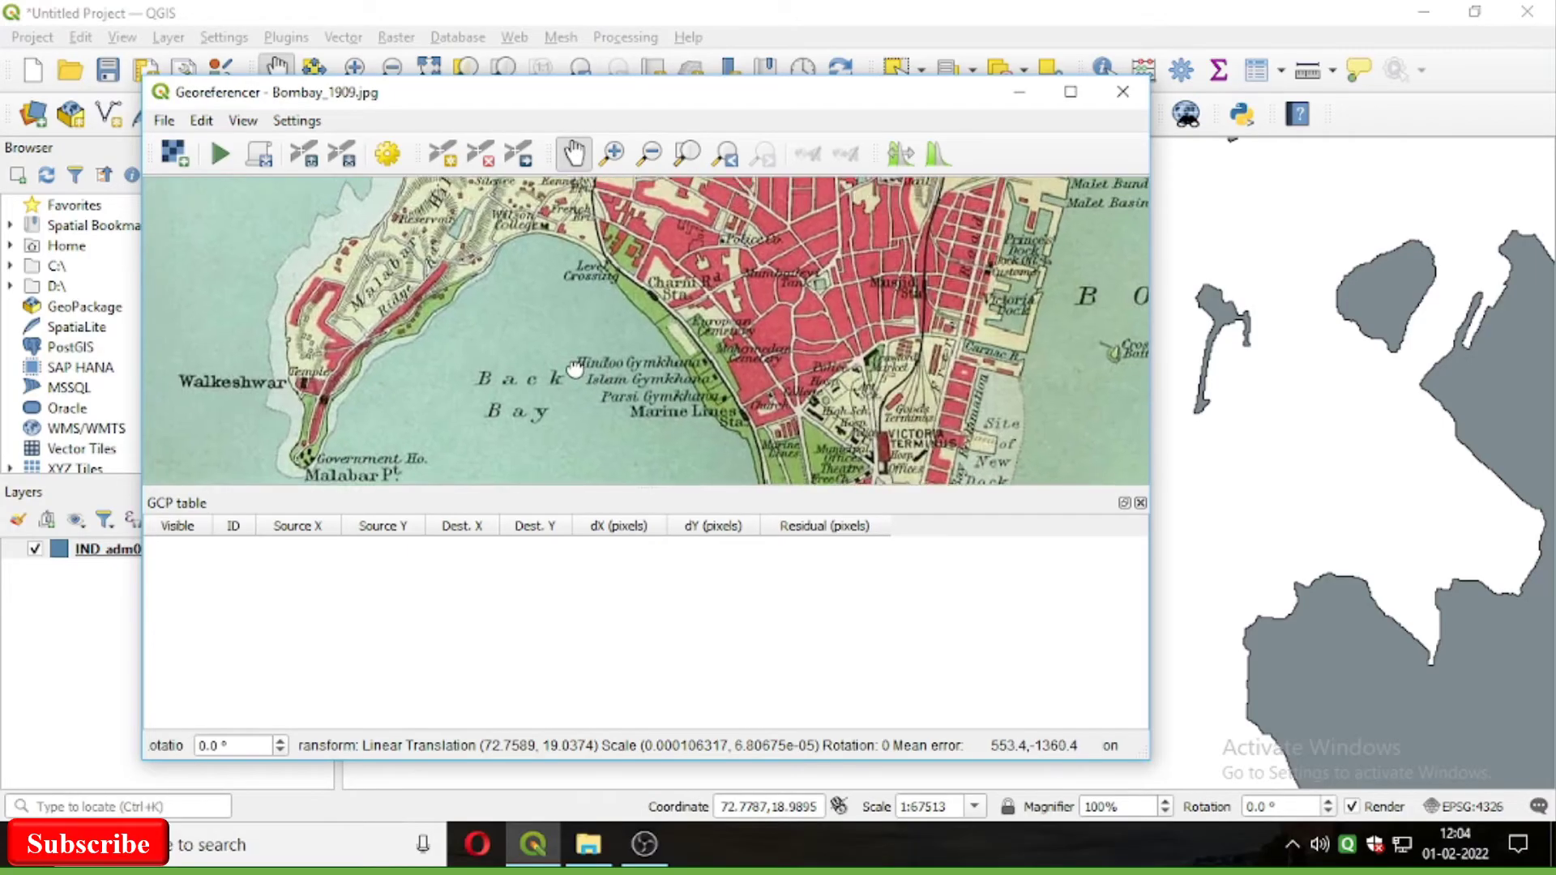
pyautogui.scroll(-2, 560, 354)
pyautogui.moveTo(560, 354); pyautogui.dragTo(542, 363)
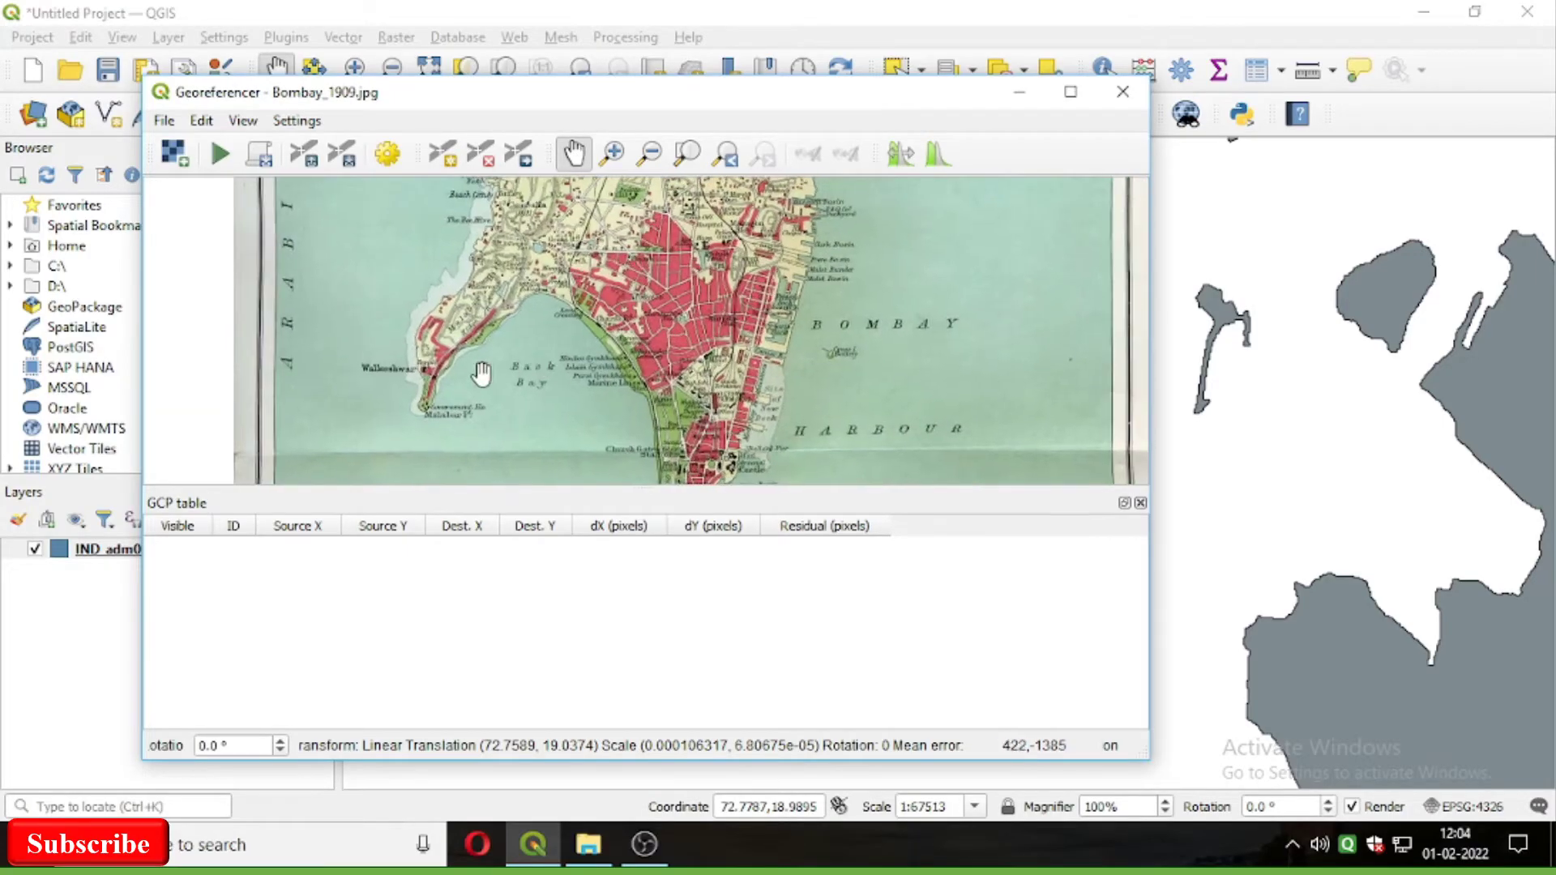
pyautogui.click(442, 154)
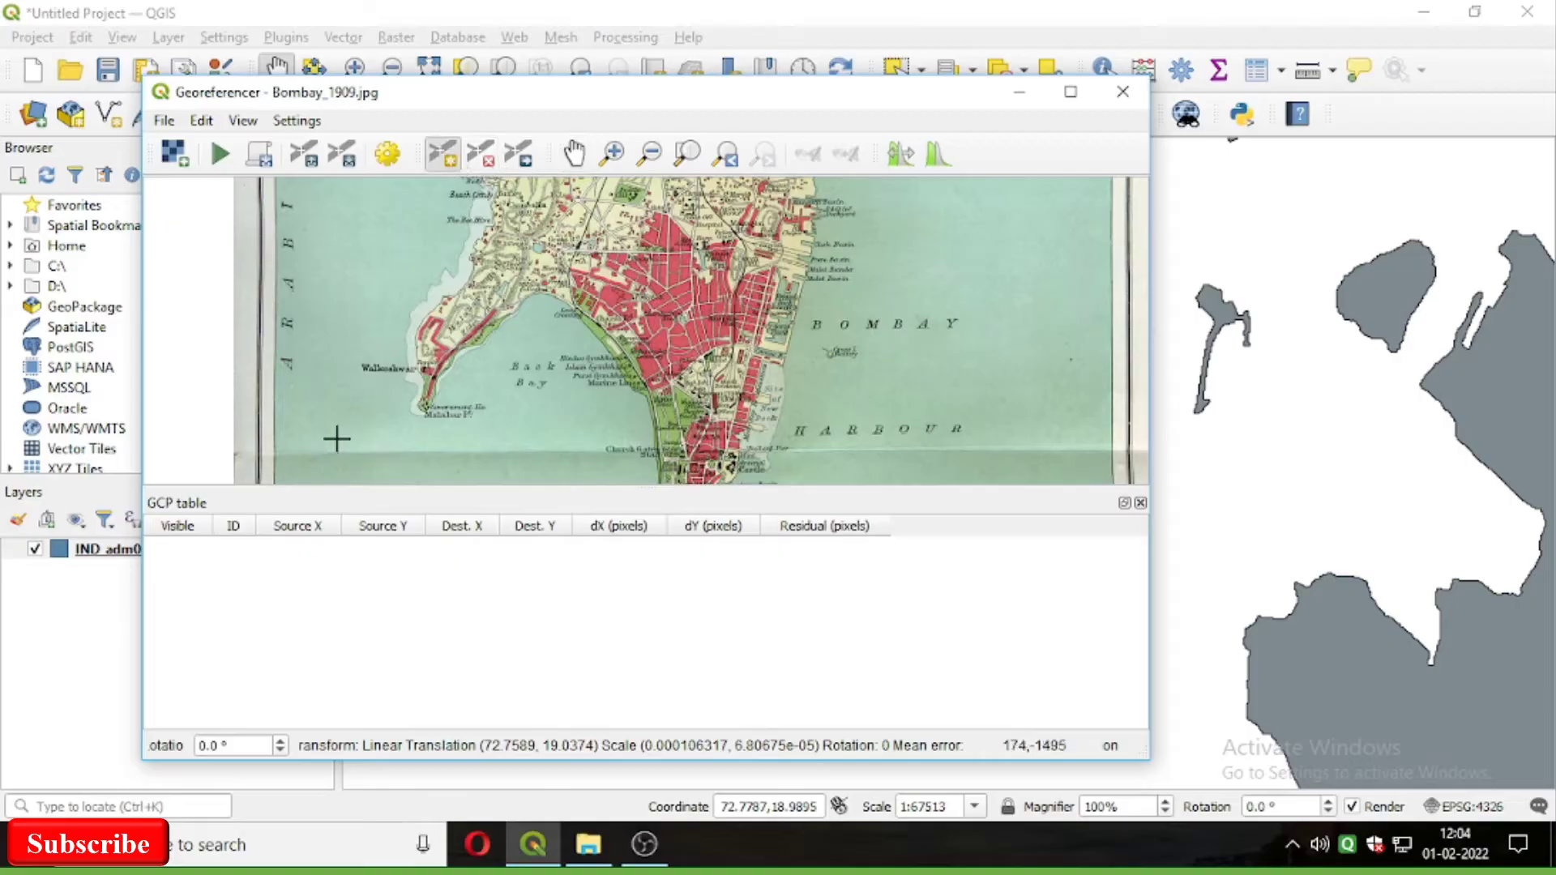
pyautogui.click(423, 405)
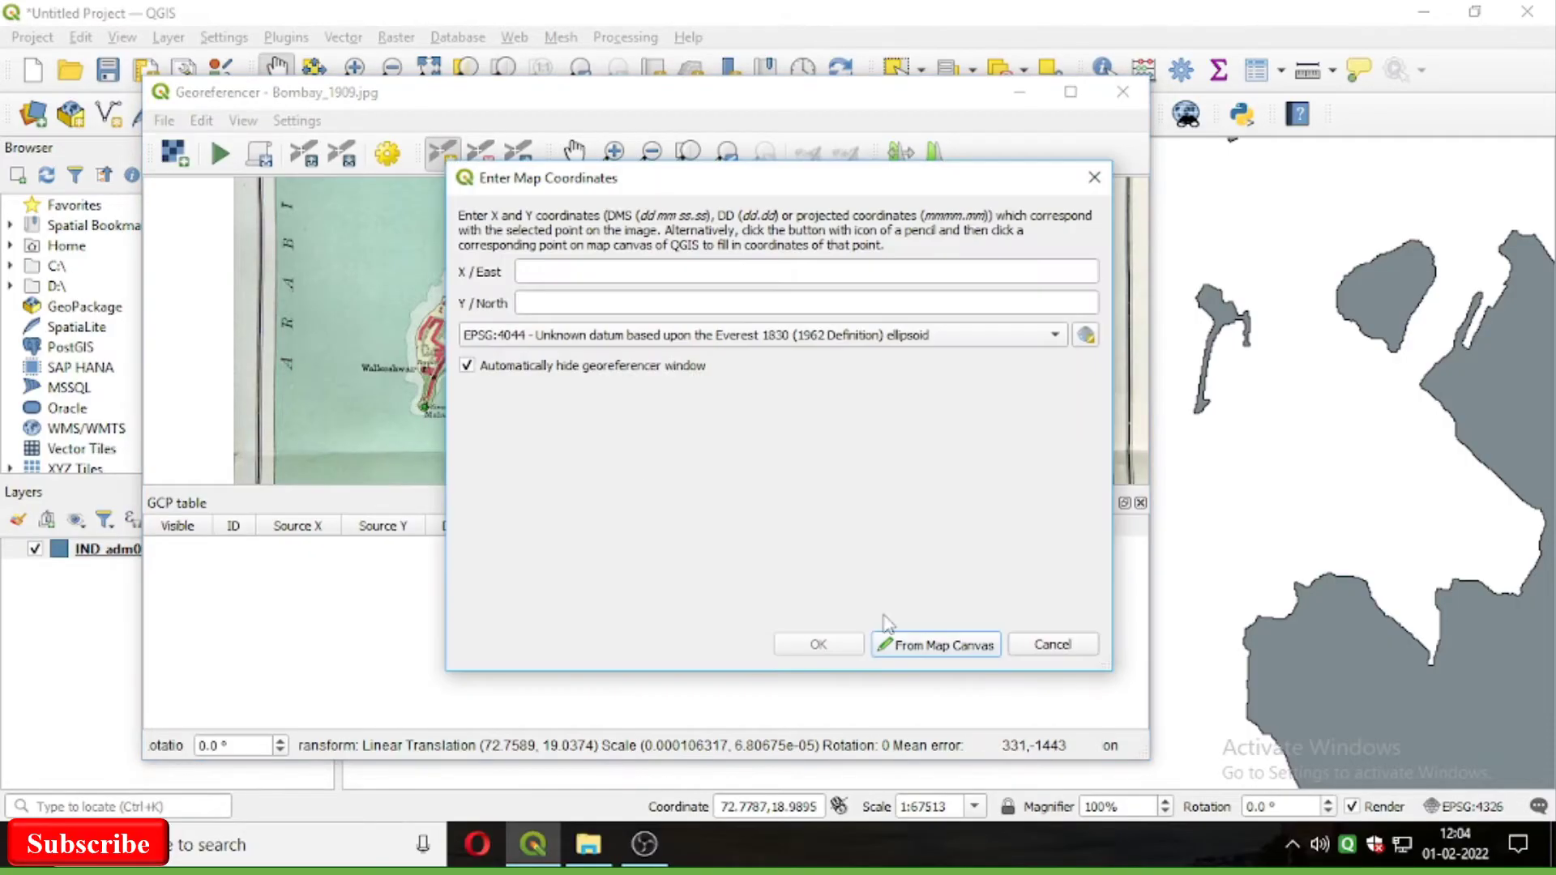
pyautogui.click(936, 646)
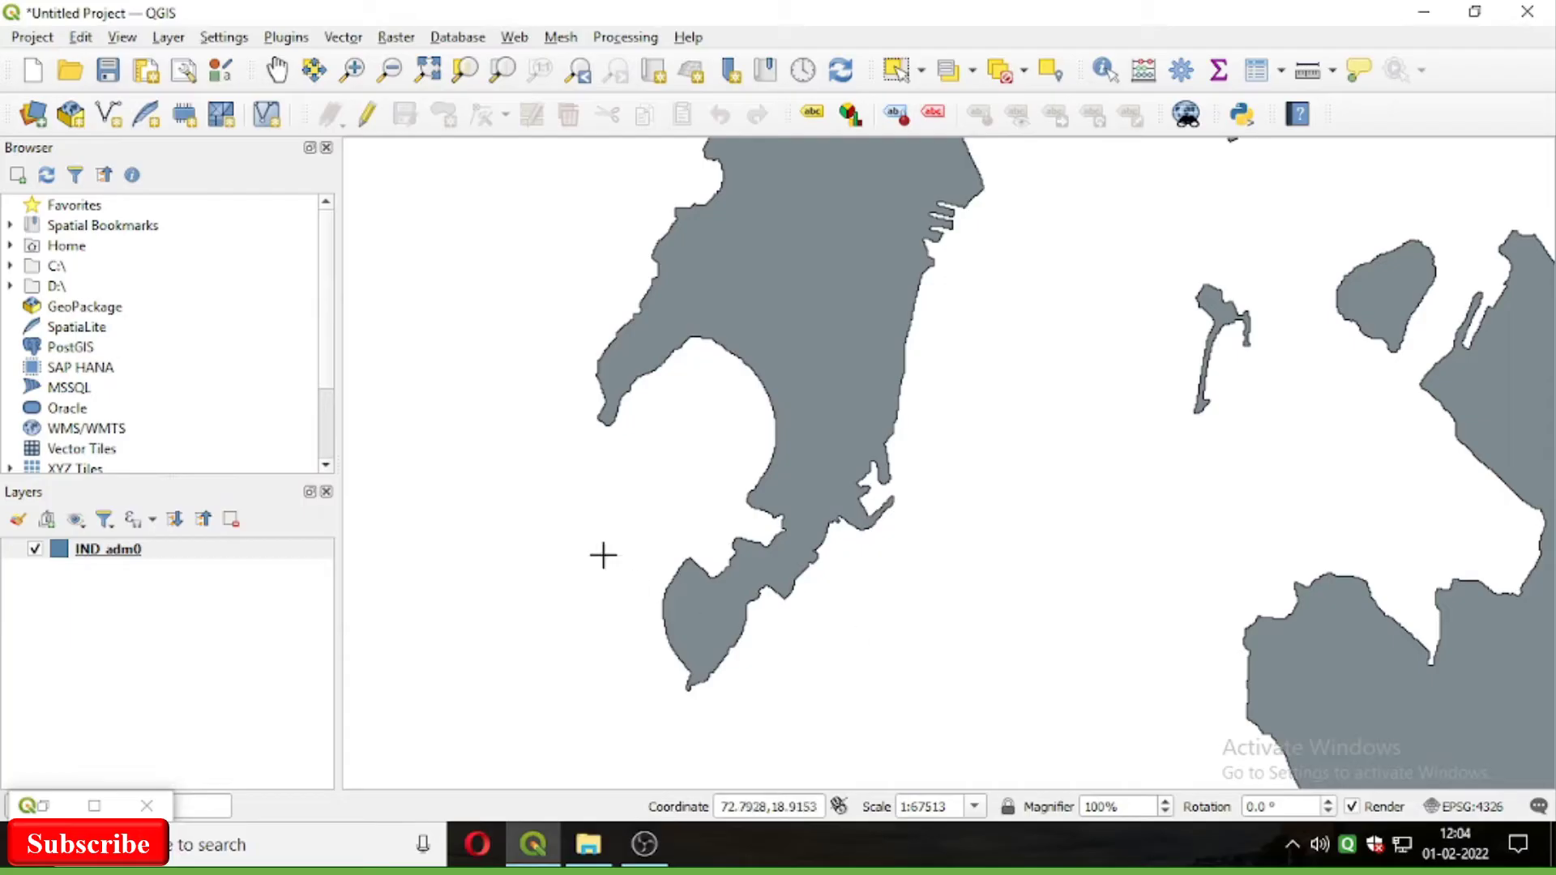
pyautogui.click(607, 418)
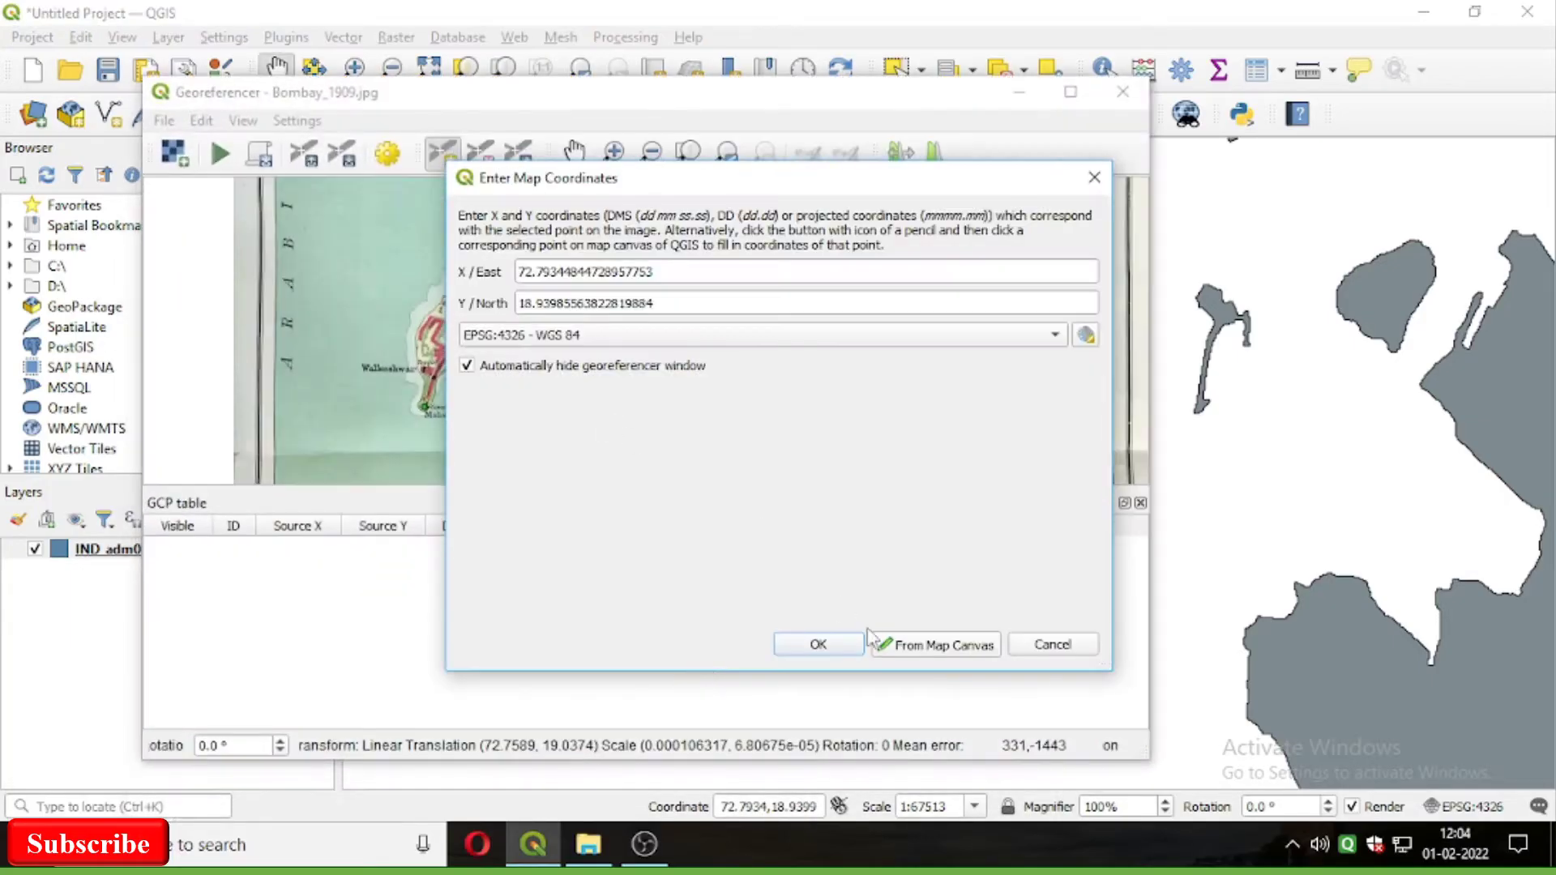
pyautogui.click(818, 645)
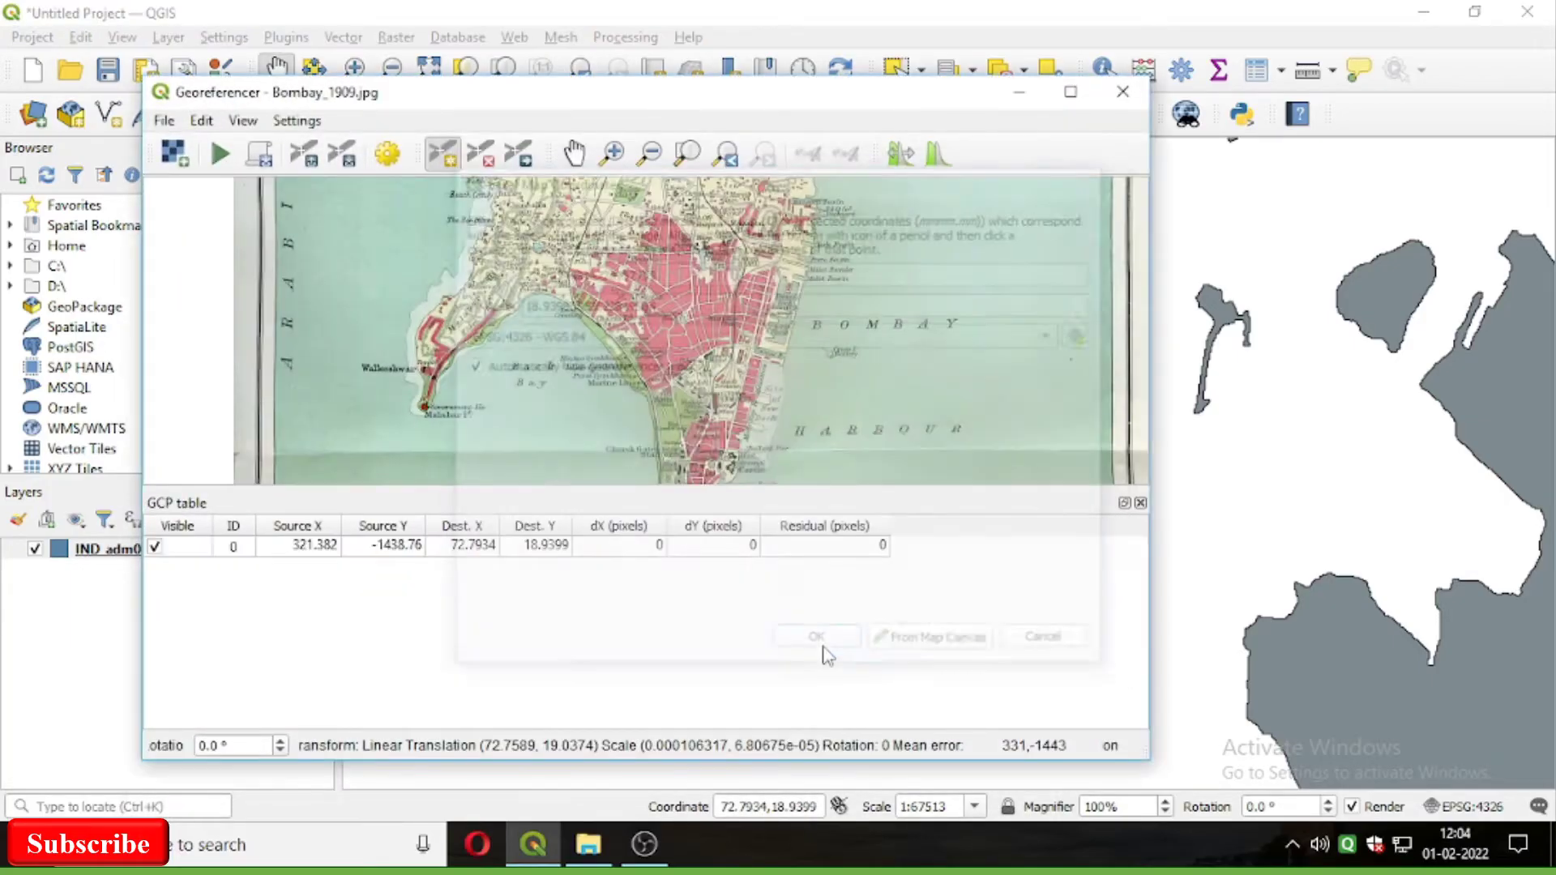
# Add a control point at the northern head of Back Bay, matched from the map canvas at about 72.8108, 18.9554.
pyautogui.click(575, 155)
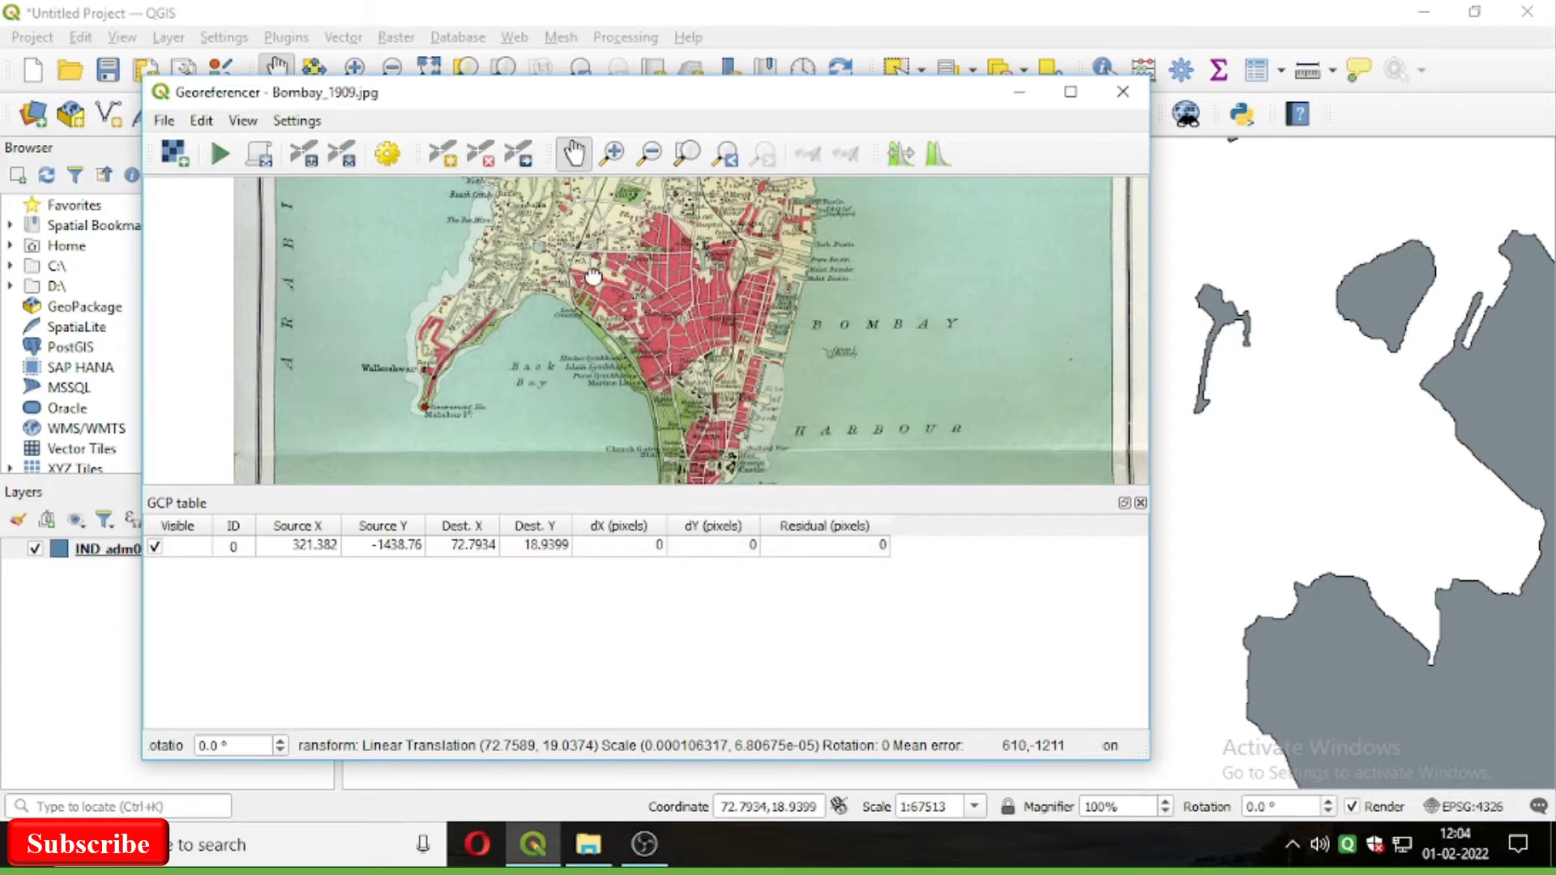
pyautogui.scroll(2, 519, 324)
pyautogui.scroll(-1, 527, 323)
pyautogui.scroll(1, 527, 320)
pyautogui.click(444, 154)
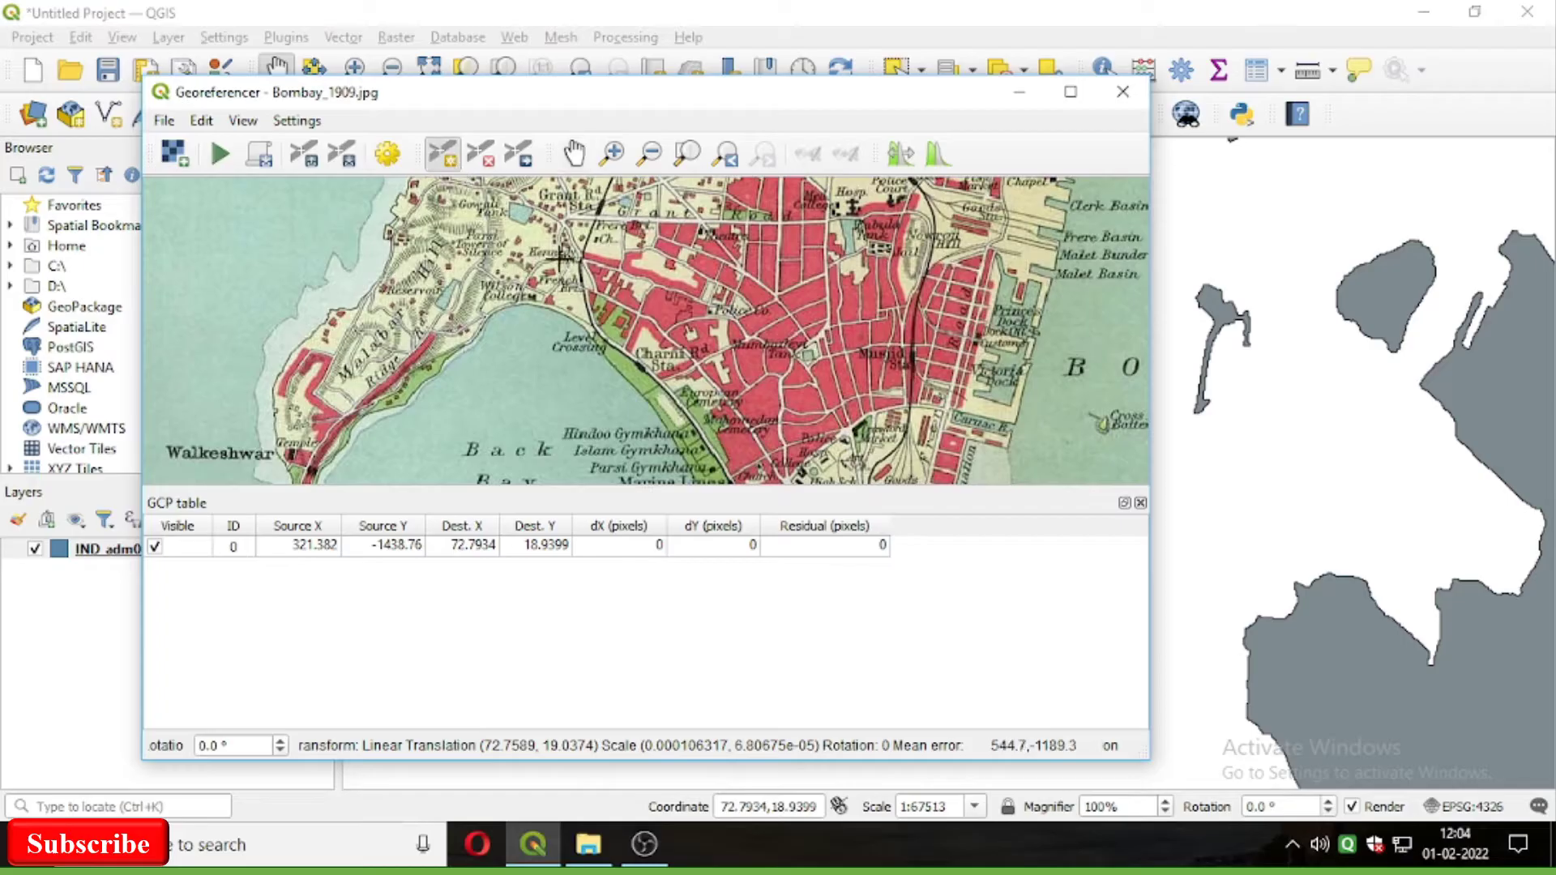
pyautogui.click(535, 299)
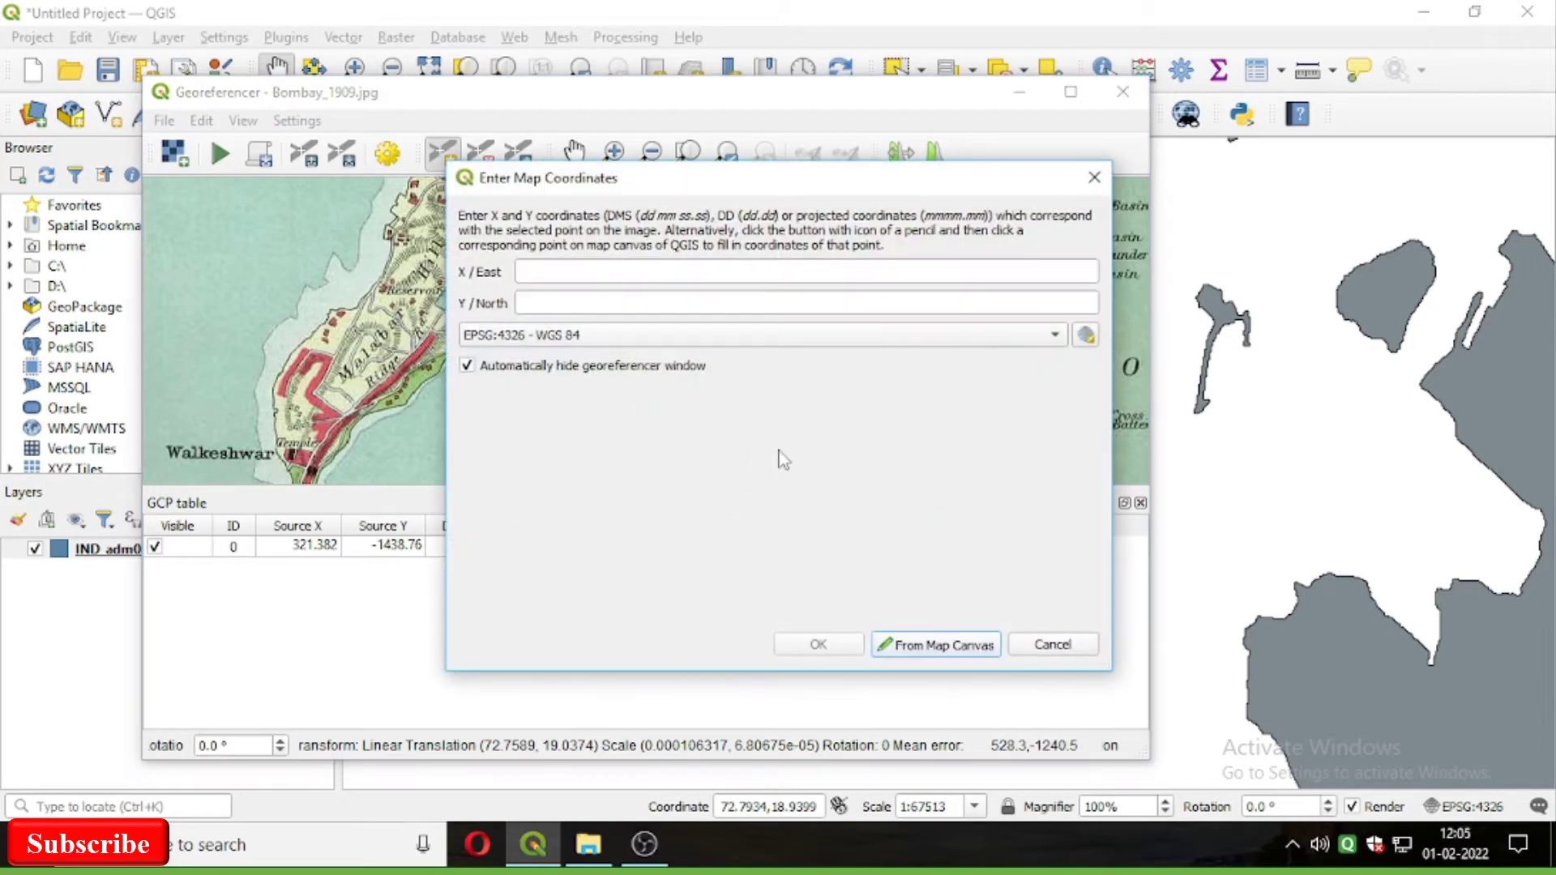
pyautogui.click(940, 644)
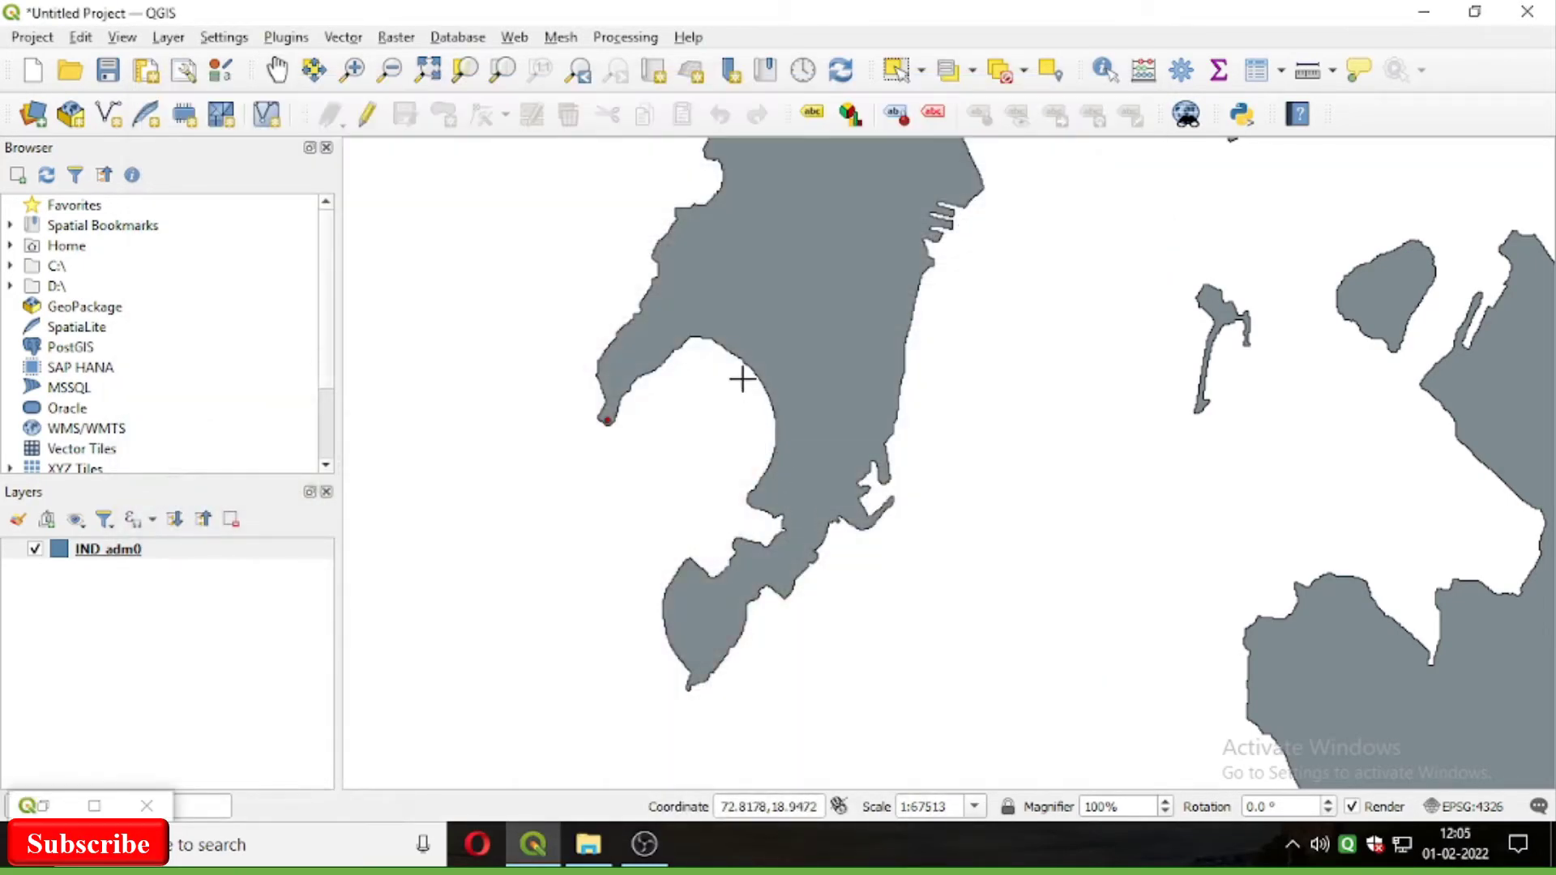
pyautogui.click(703, 333)
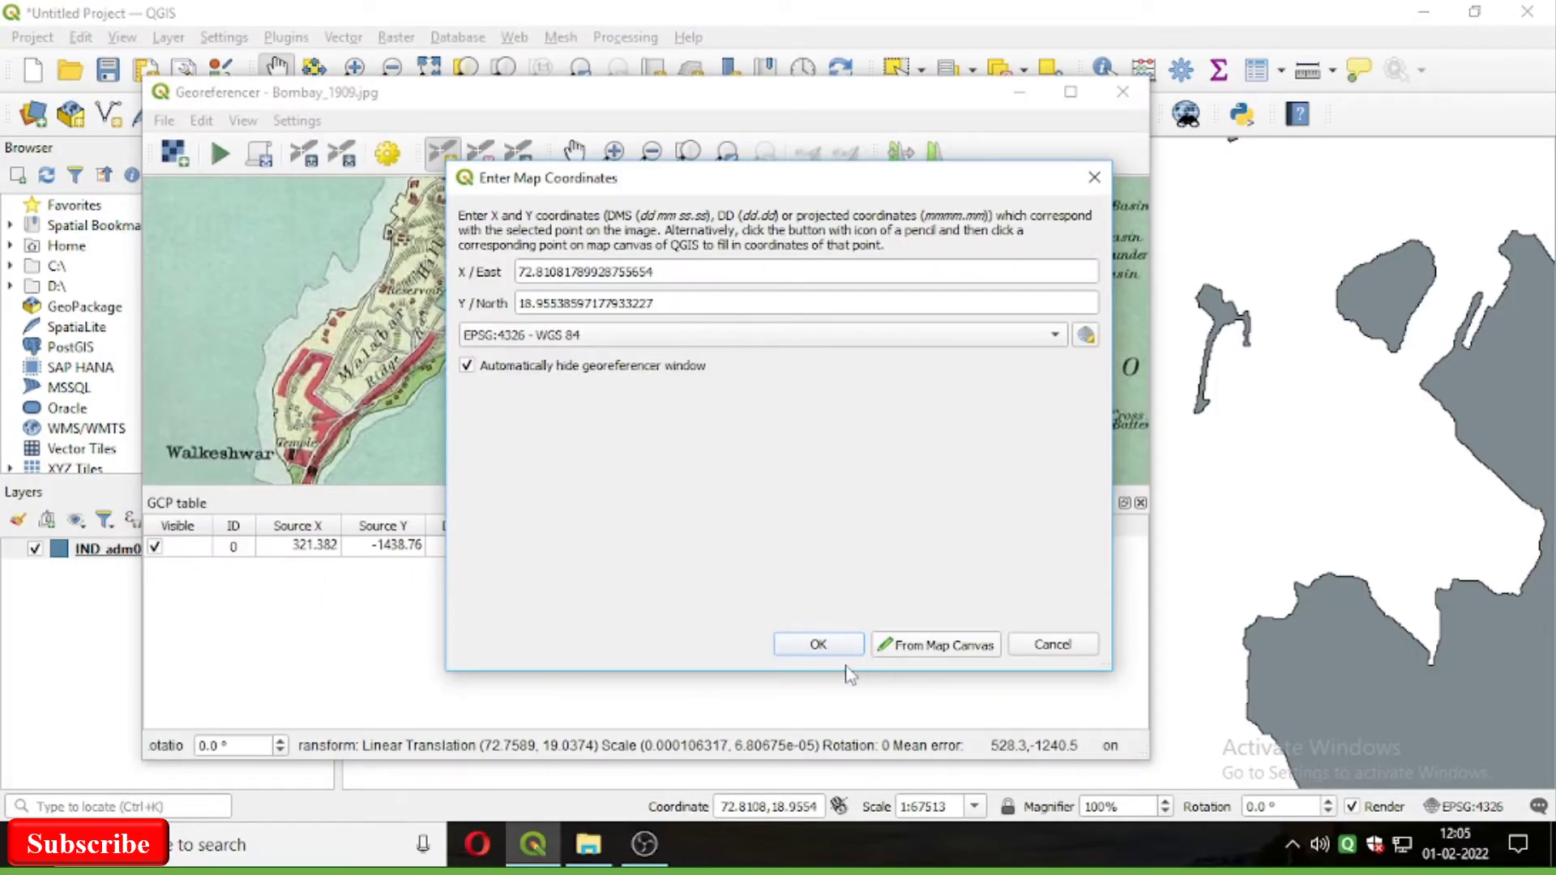
pyautogui.click(820, 645)
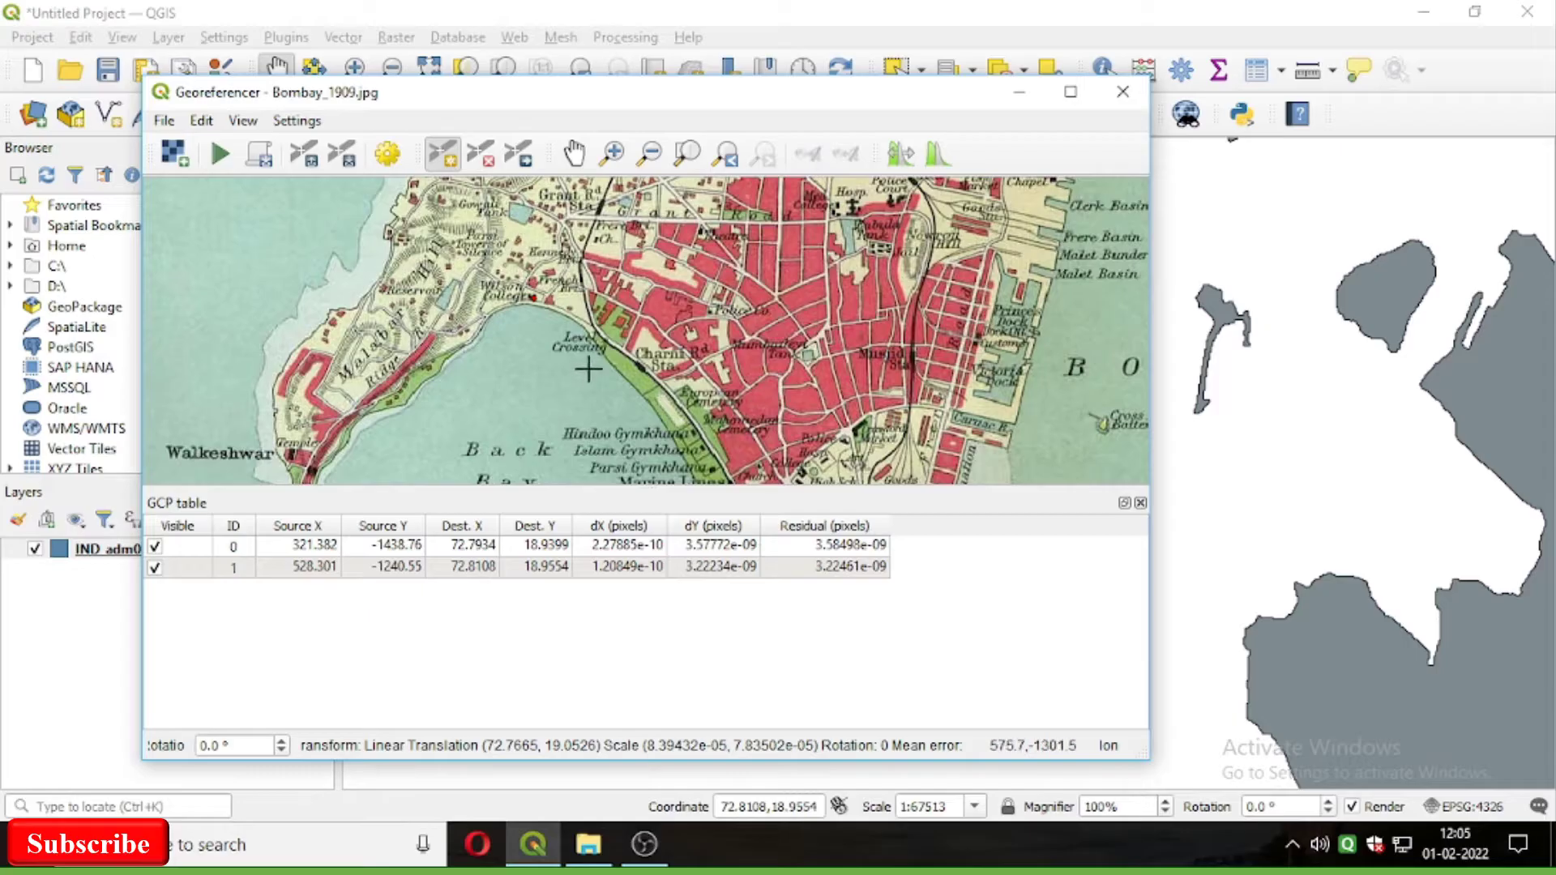
# Add a control point at Colaba Point, matched from the map canvas to the southern tip at about 72.8092, 18.8931.
pyautogui.click(574, 154)
pyautogui.scroll(-5, 689, 367)
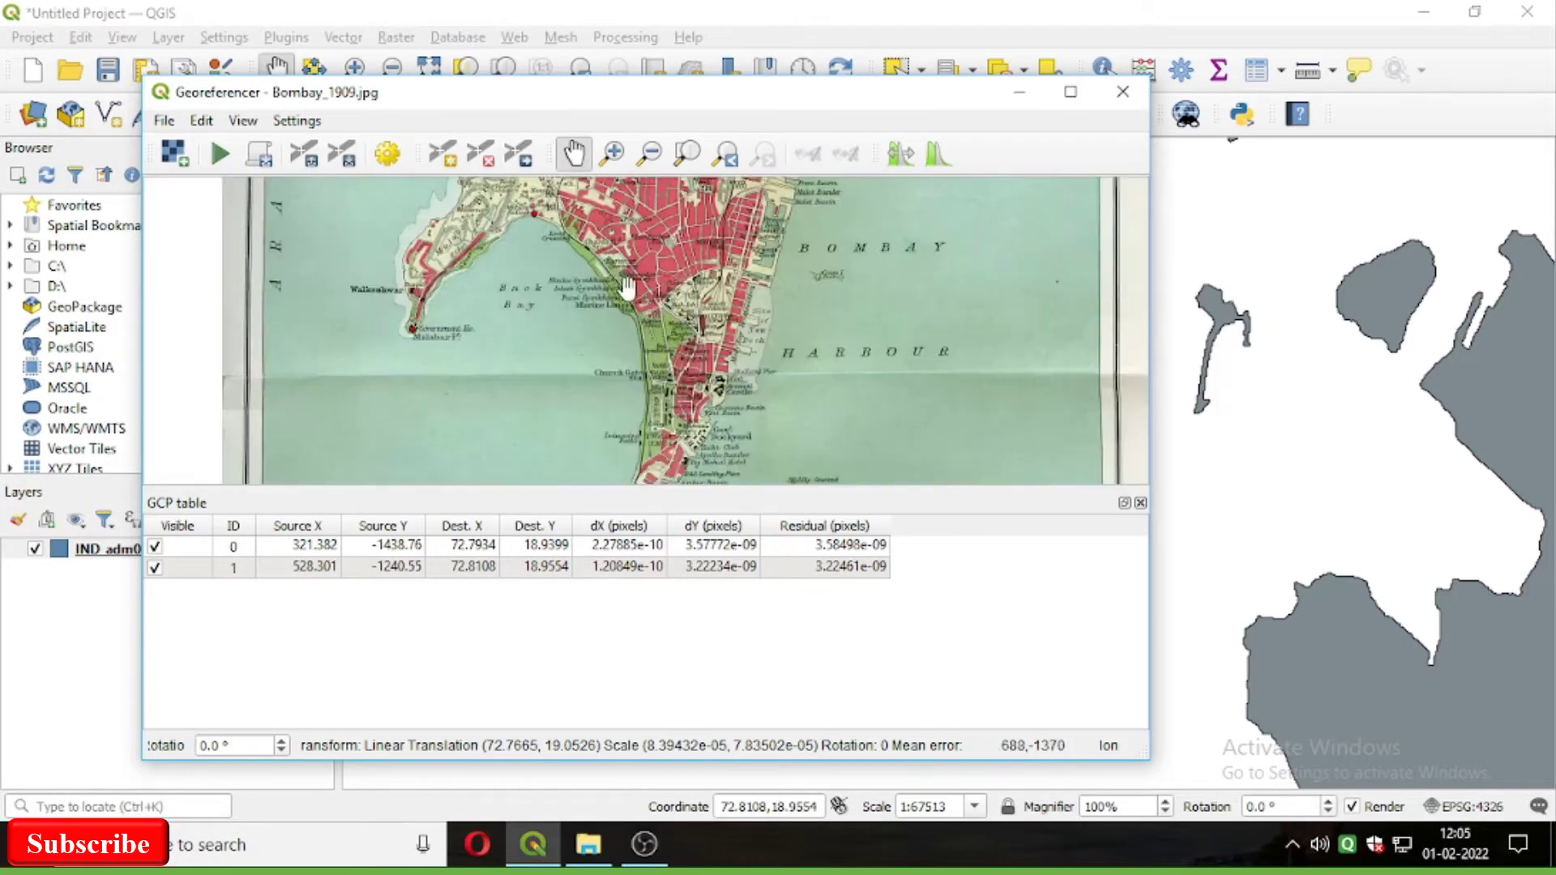
pyautogui.moveTo(648, 348); pyautogui.dragTo(676, 221)
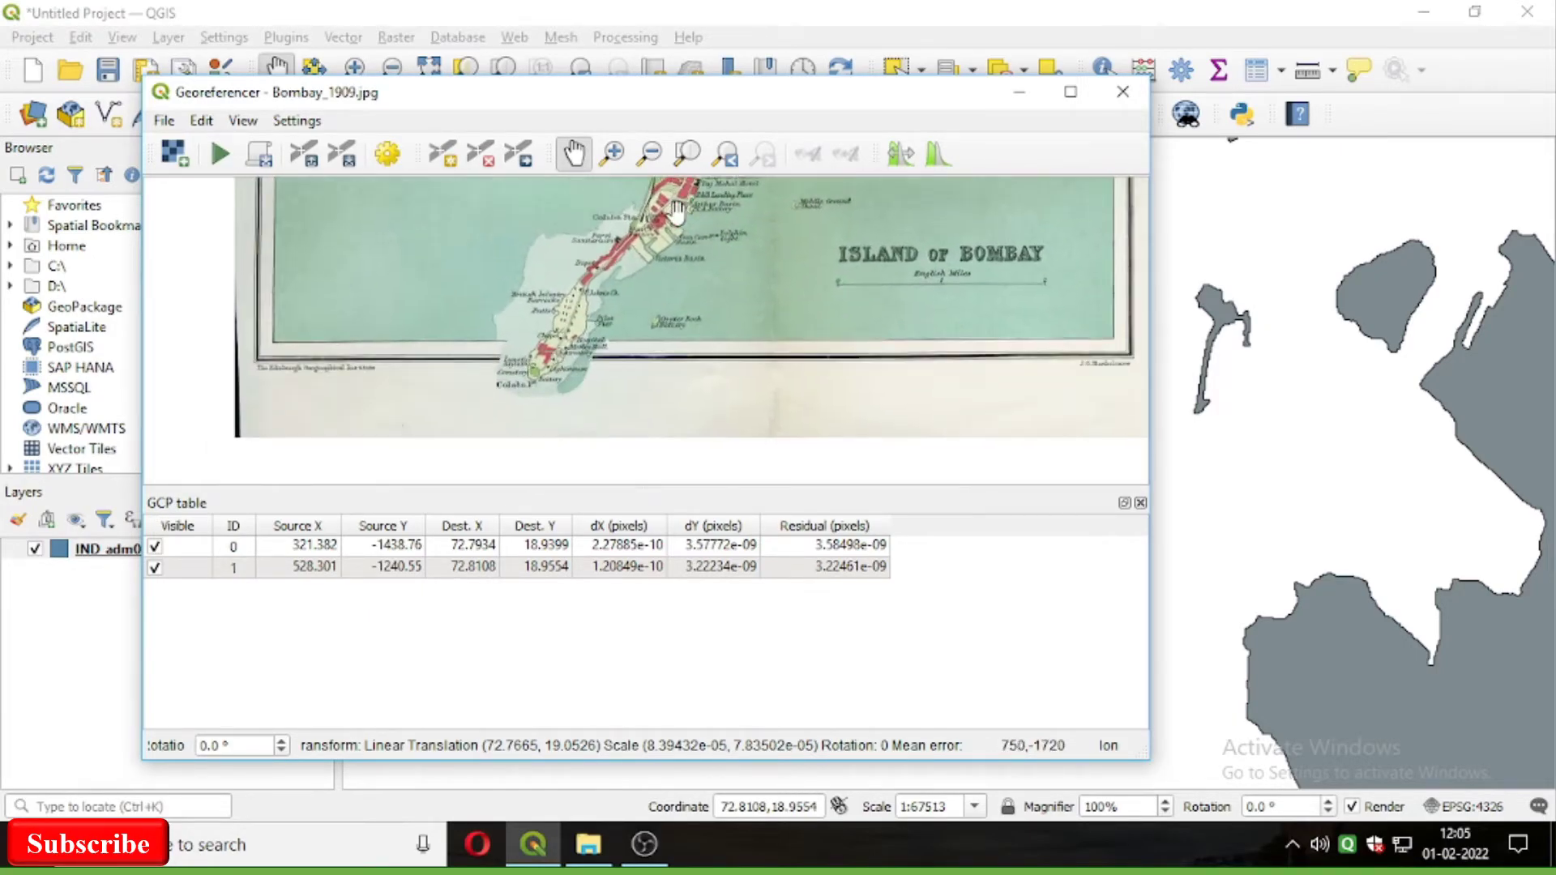
pyautogui.scroll(3, 574, 364)
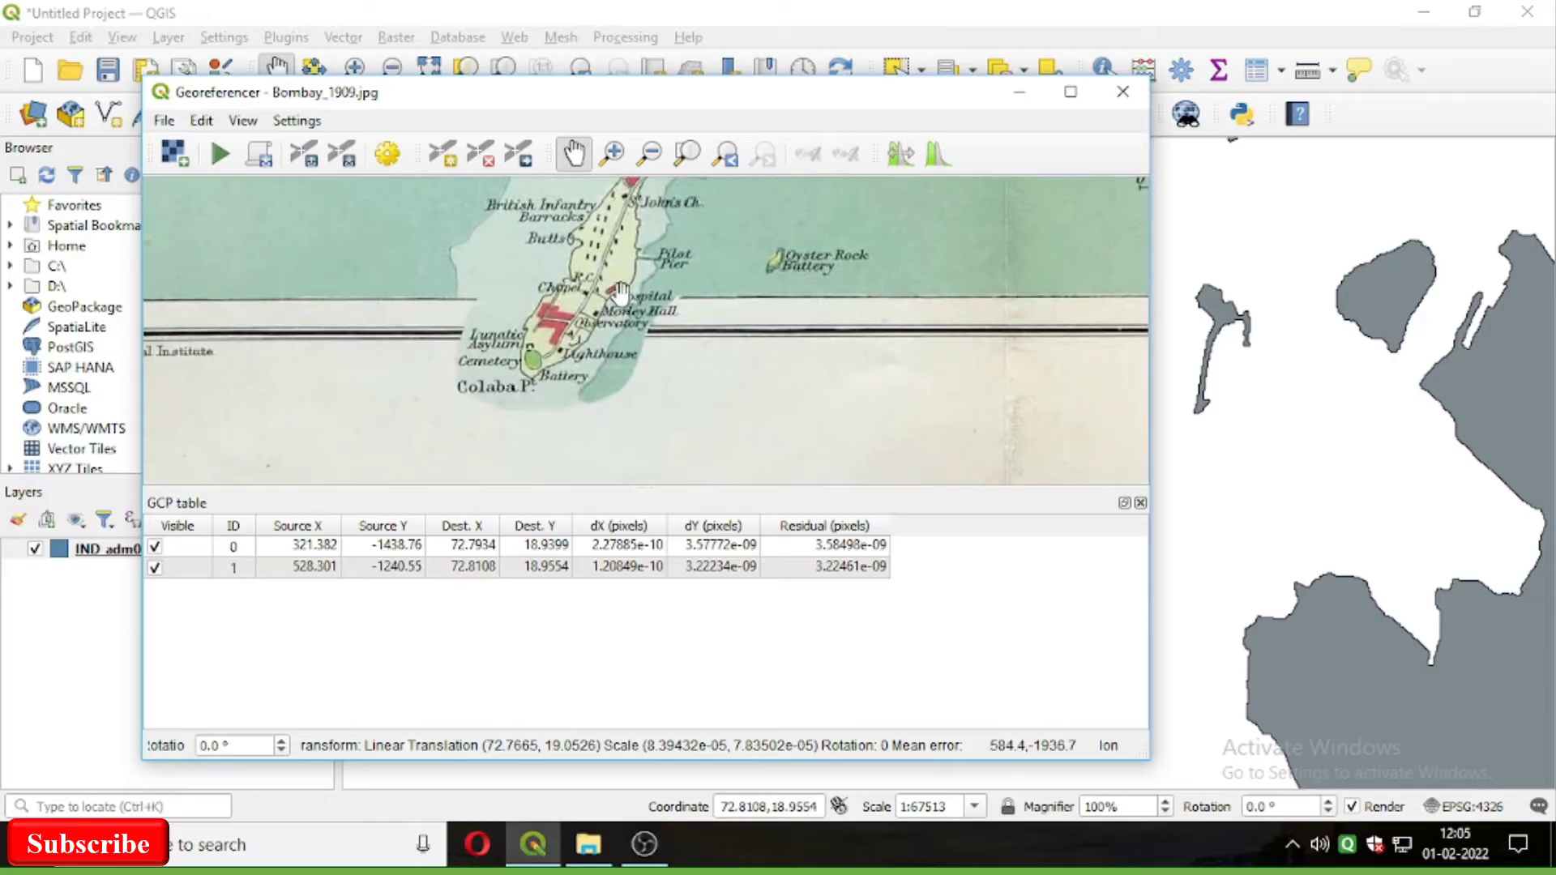
pyautogui.click(444, 155)
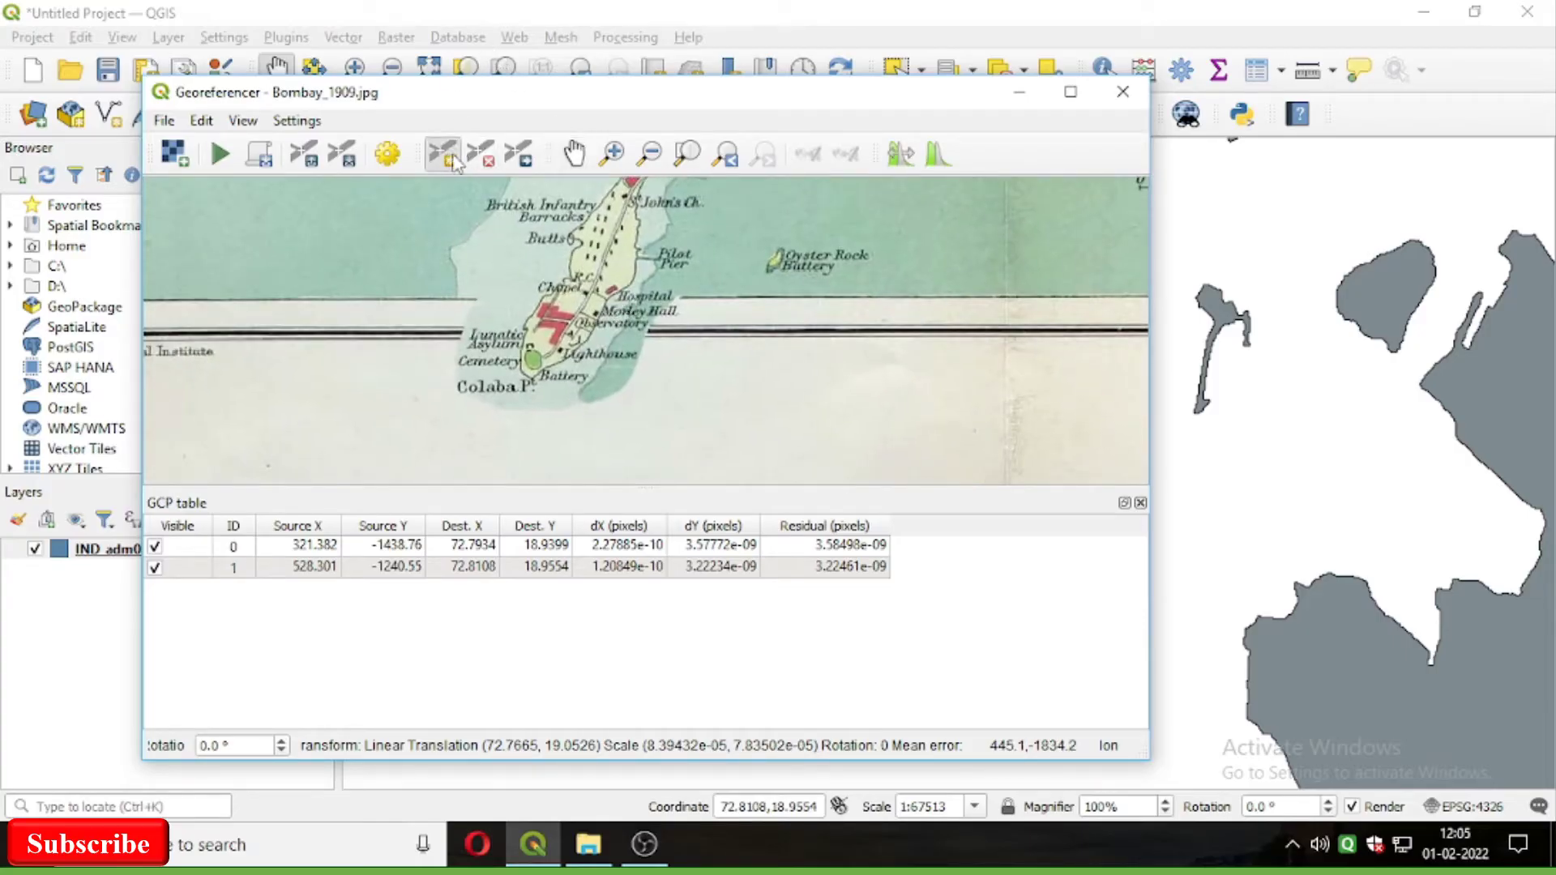
pyautogui.click(529, 371)
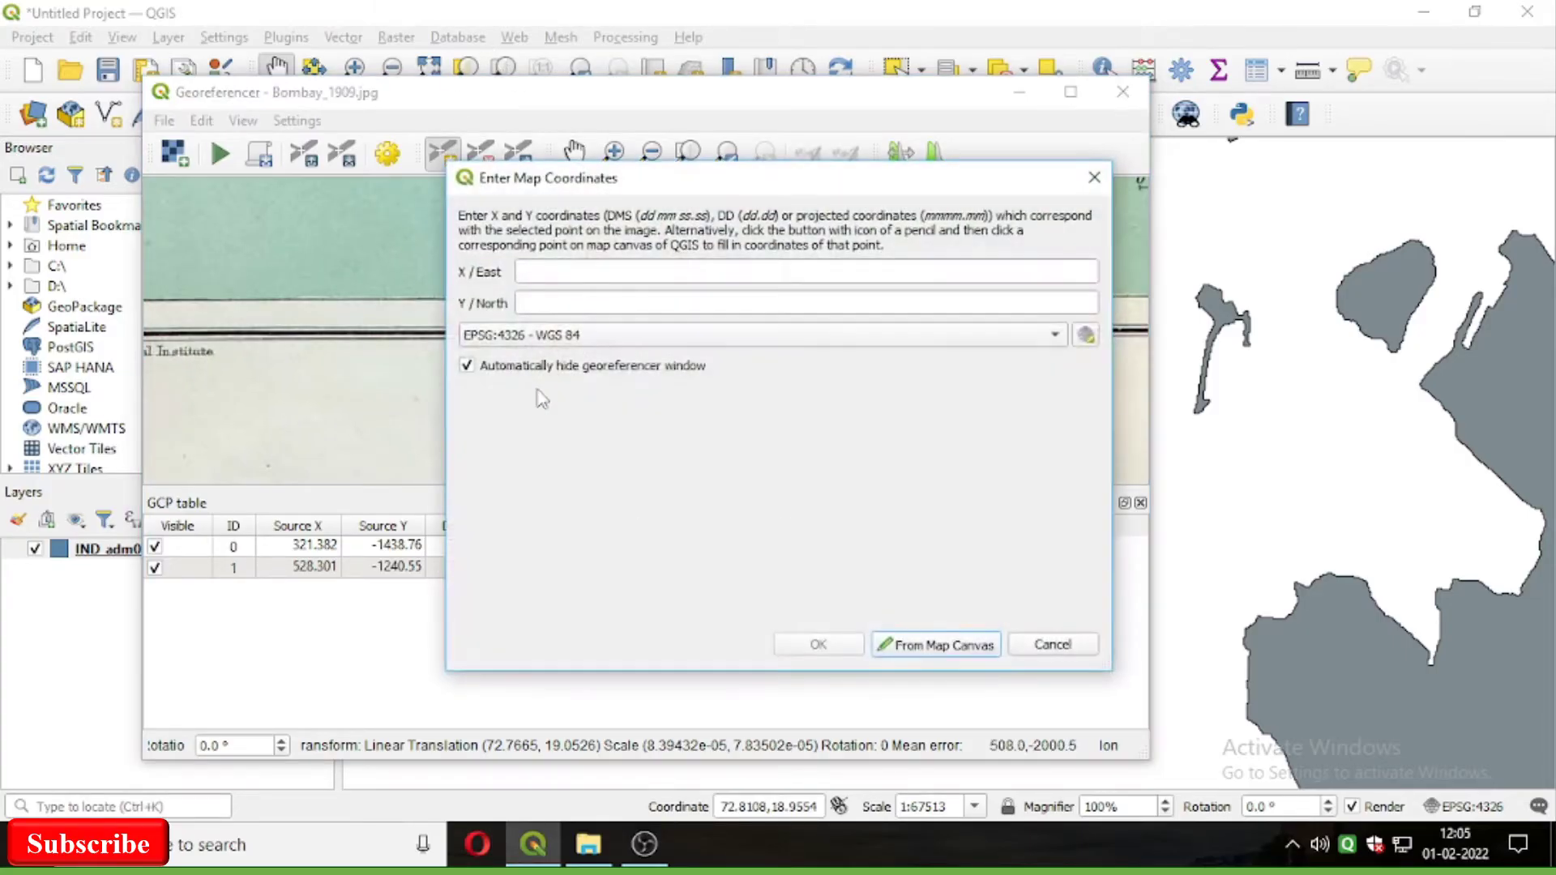
pyautogui.click(941, 648)
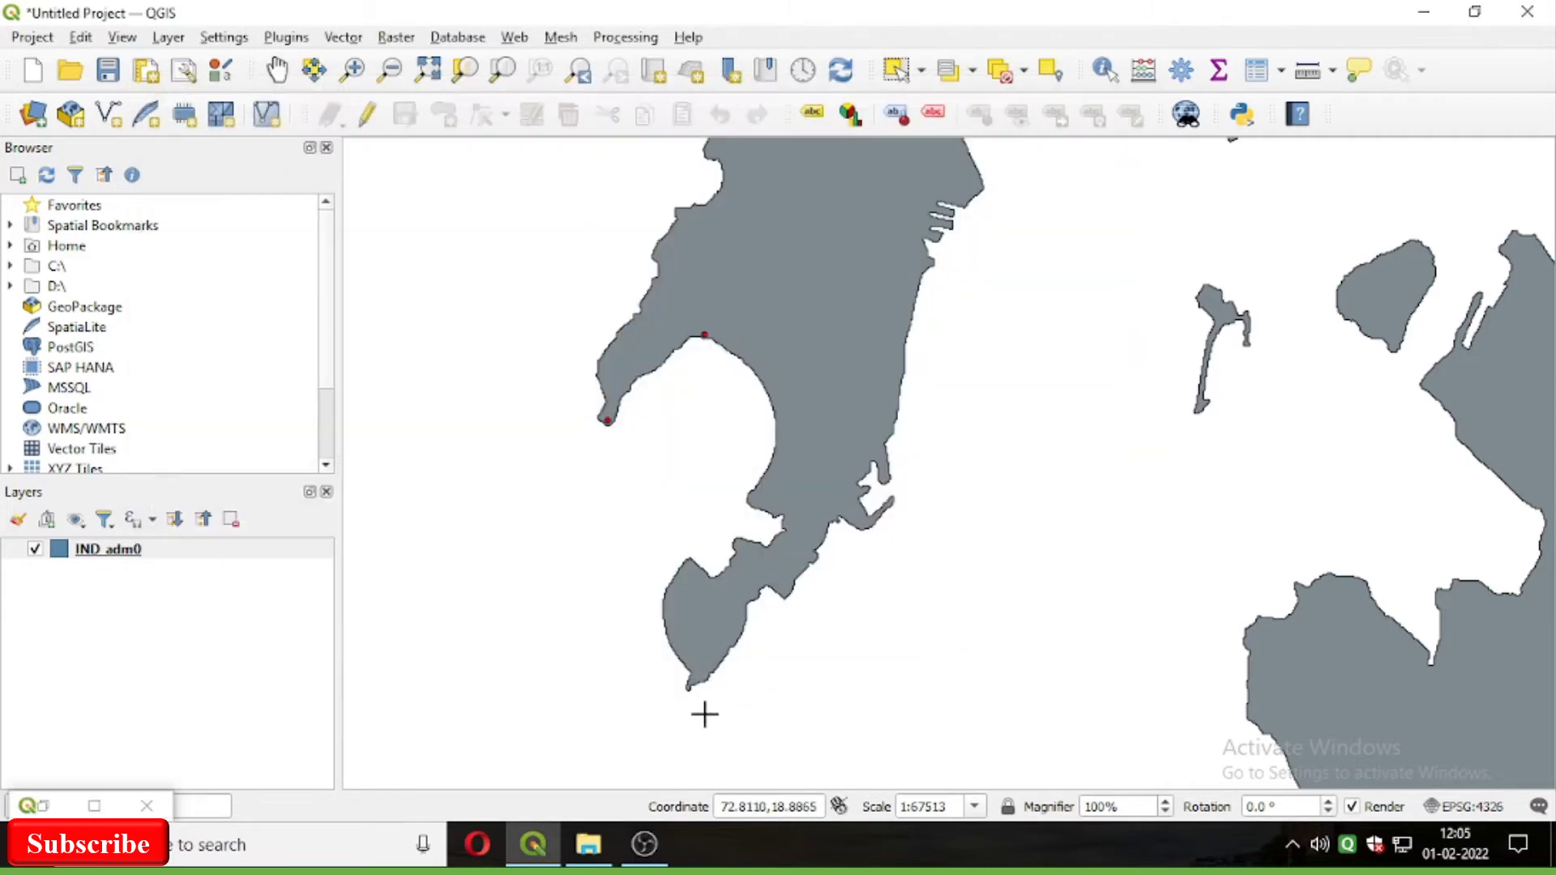
pyautogui.click(693, 678)
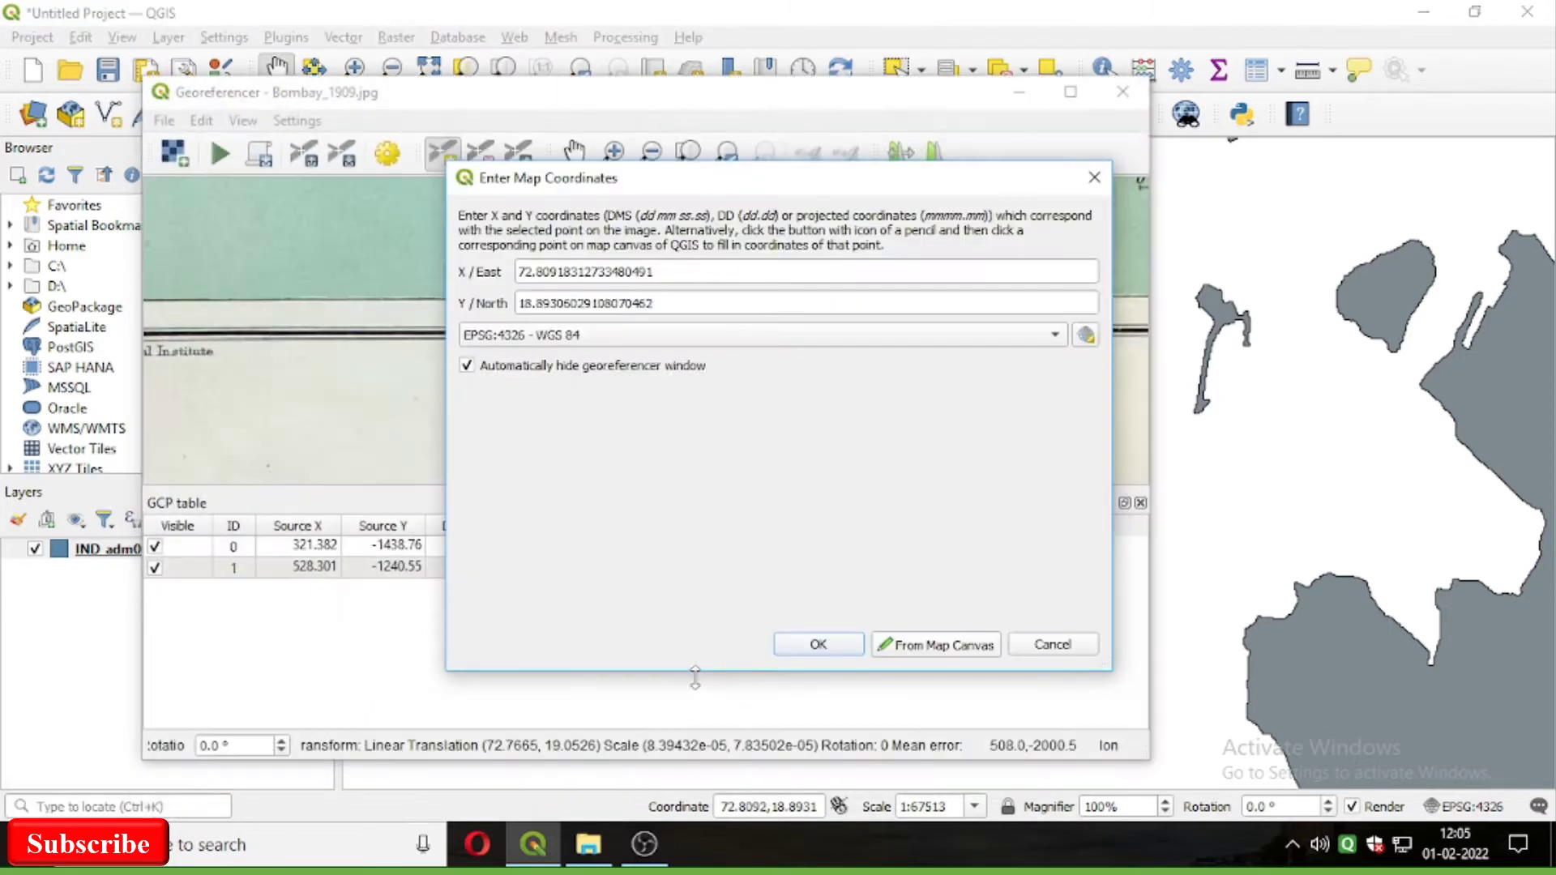
pyautogui.click(840, 646)
# Add a control point on Back Bay's eastern shore near Church Gate, matched from the map canvas at about 72.8225, 18.9296.
pyautogui.click(573, 153)
pyautogui.scroll(-2, 630, 306)
pyautogui.scroll(4, 630, 306)
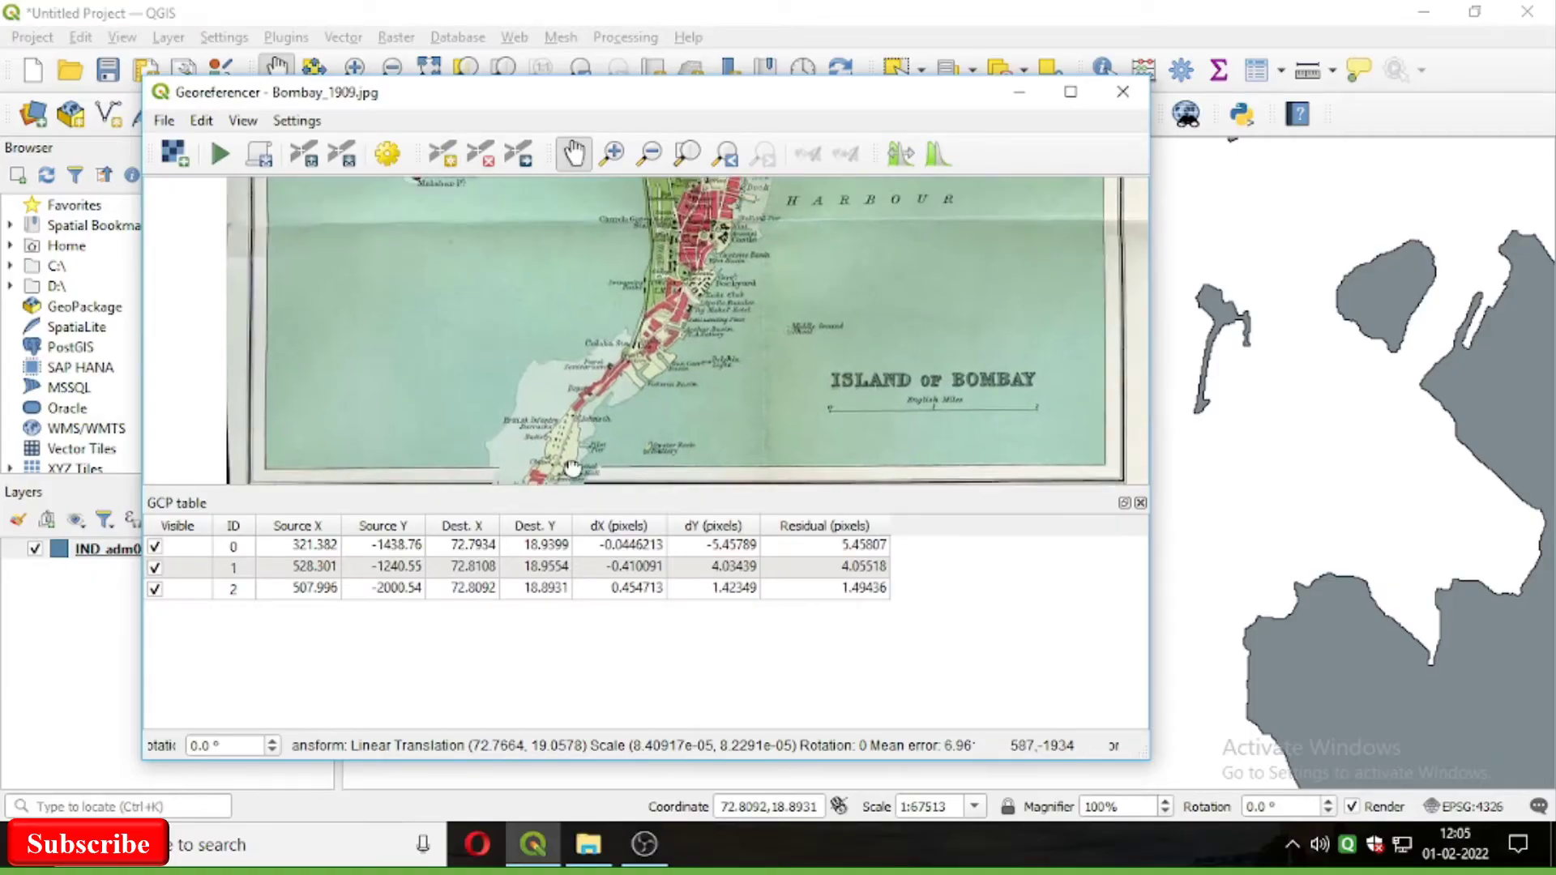
pyautogui.click(443, 153)
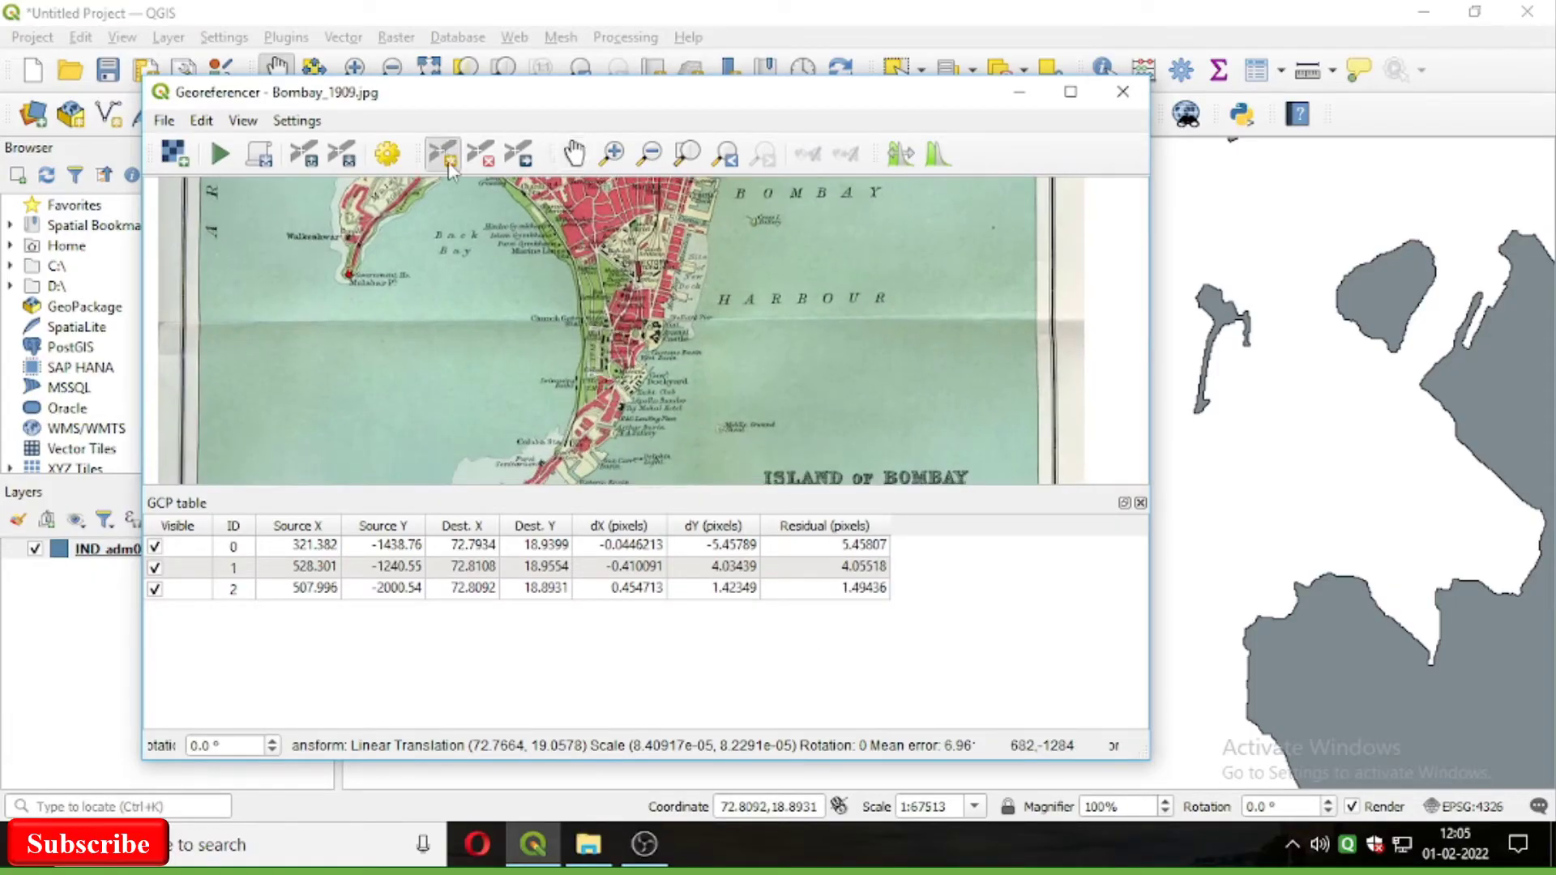
pyautogui.click(591, 314)
pyautogui.click(937, 644)
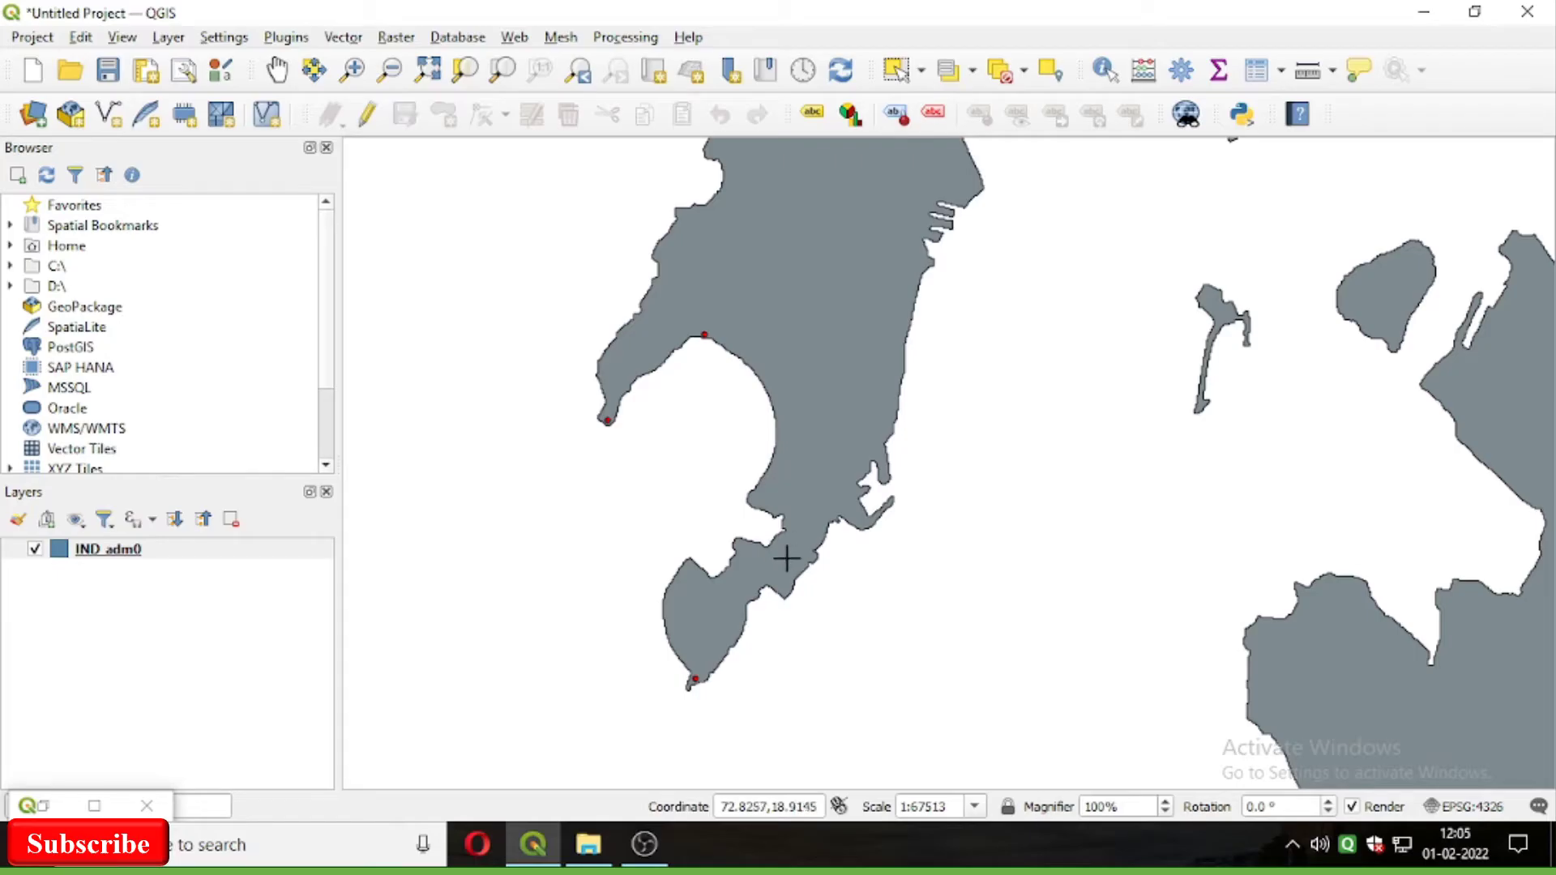
pyautogui.click(768, 487)
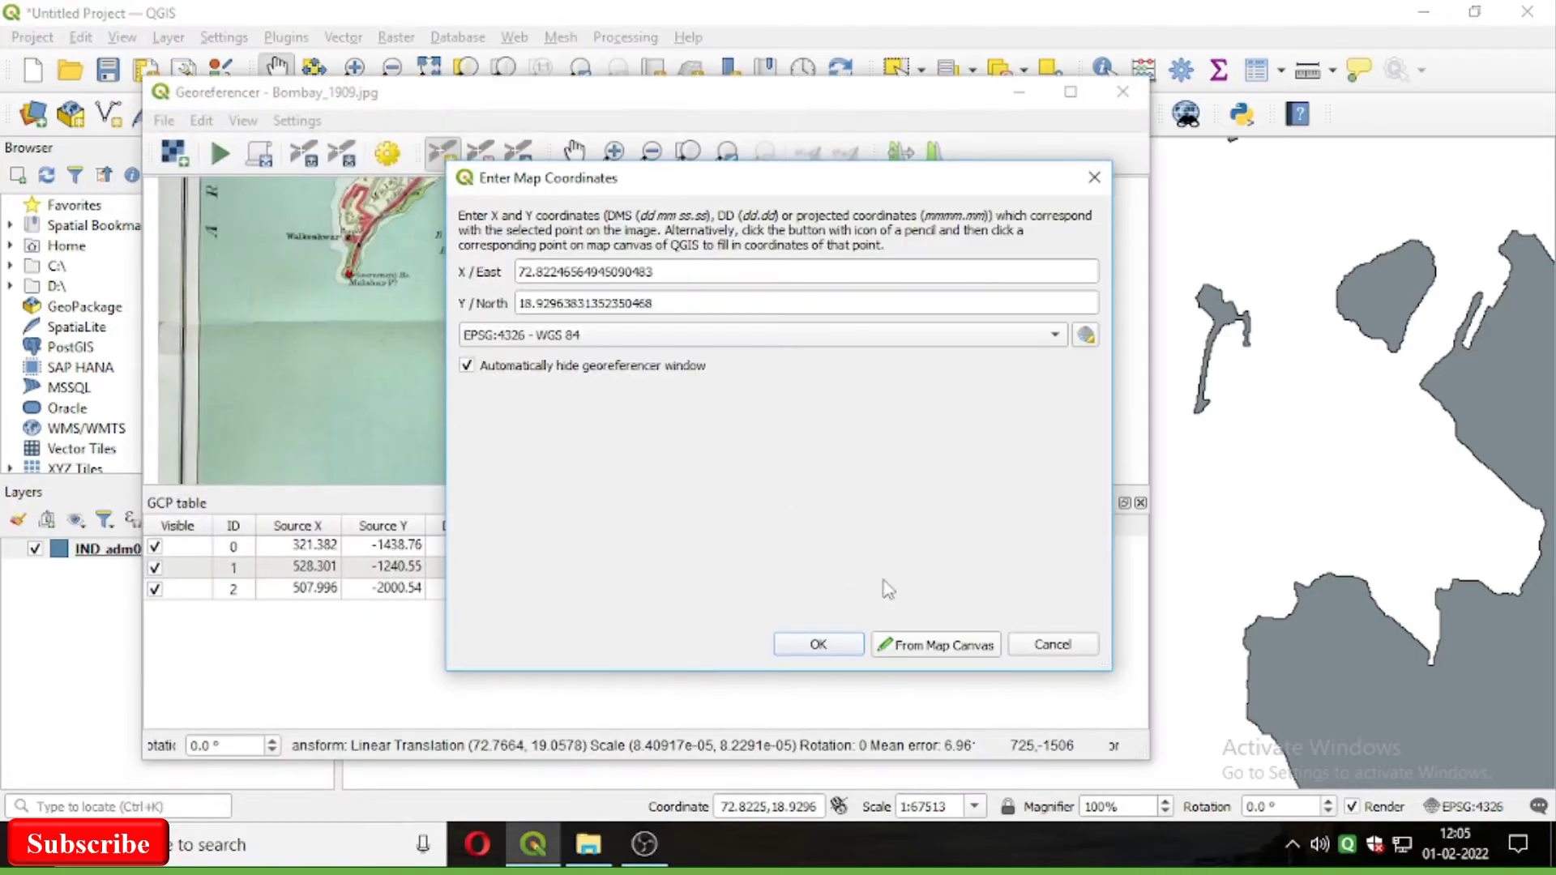
pyautogui.click(844, 642)
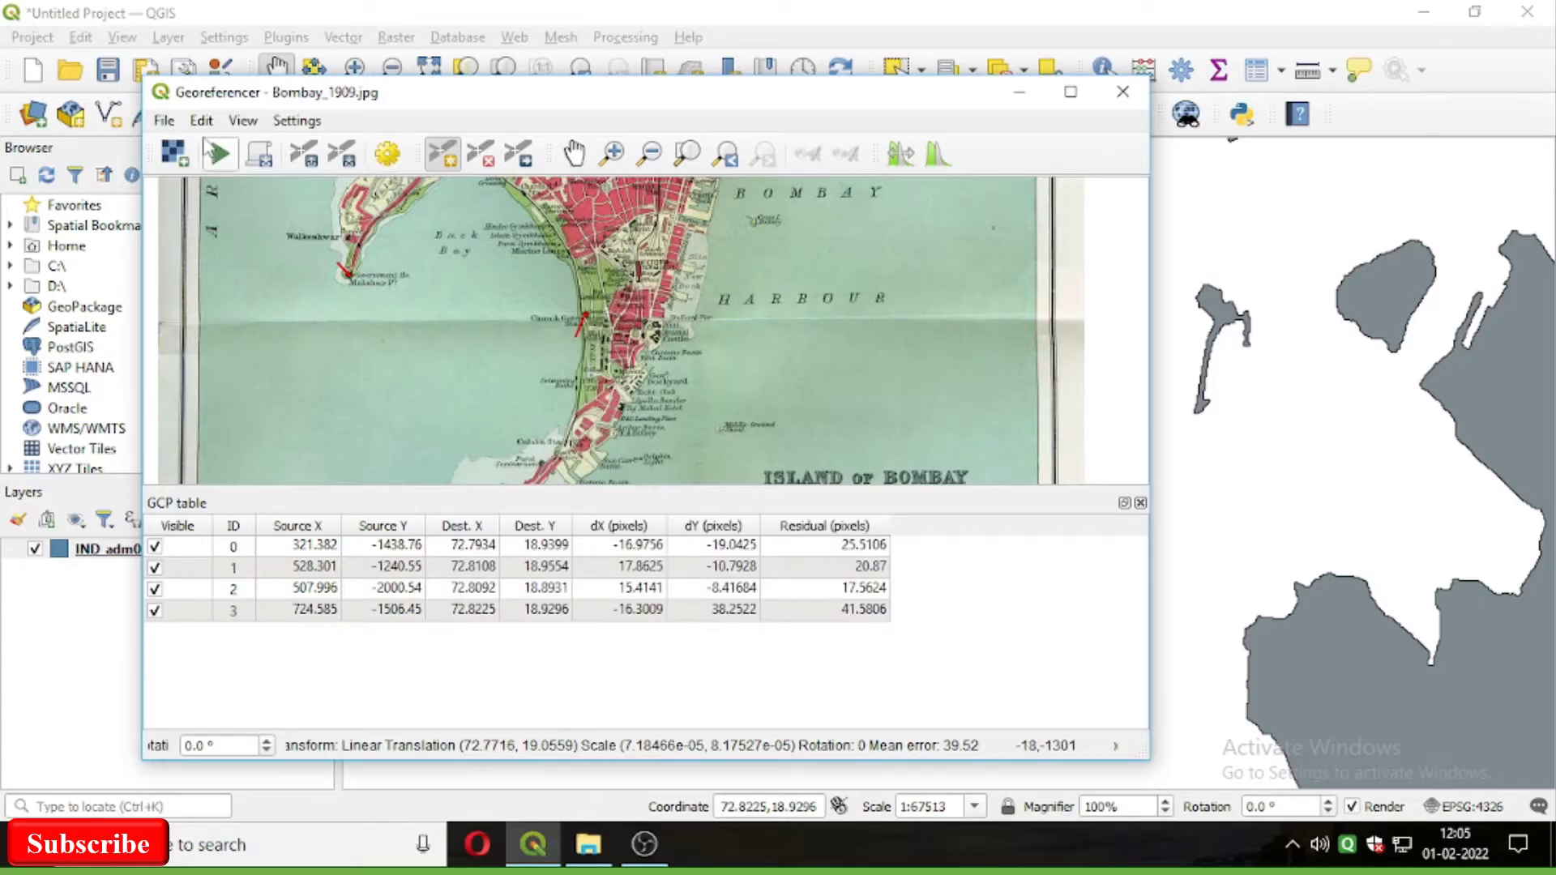
# Run the georeferencing of the Bombay_1909 image with the Linear transformation.
pyautogui.click(165, 122)
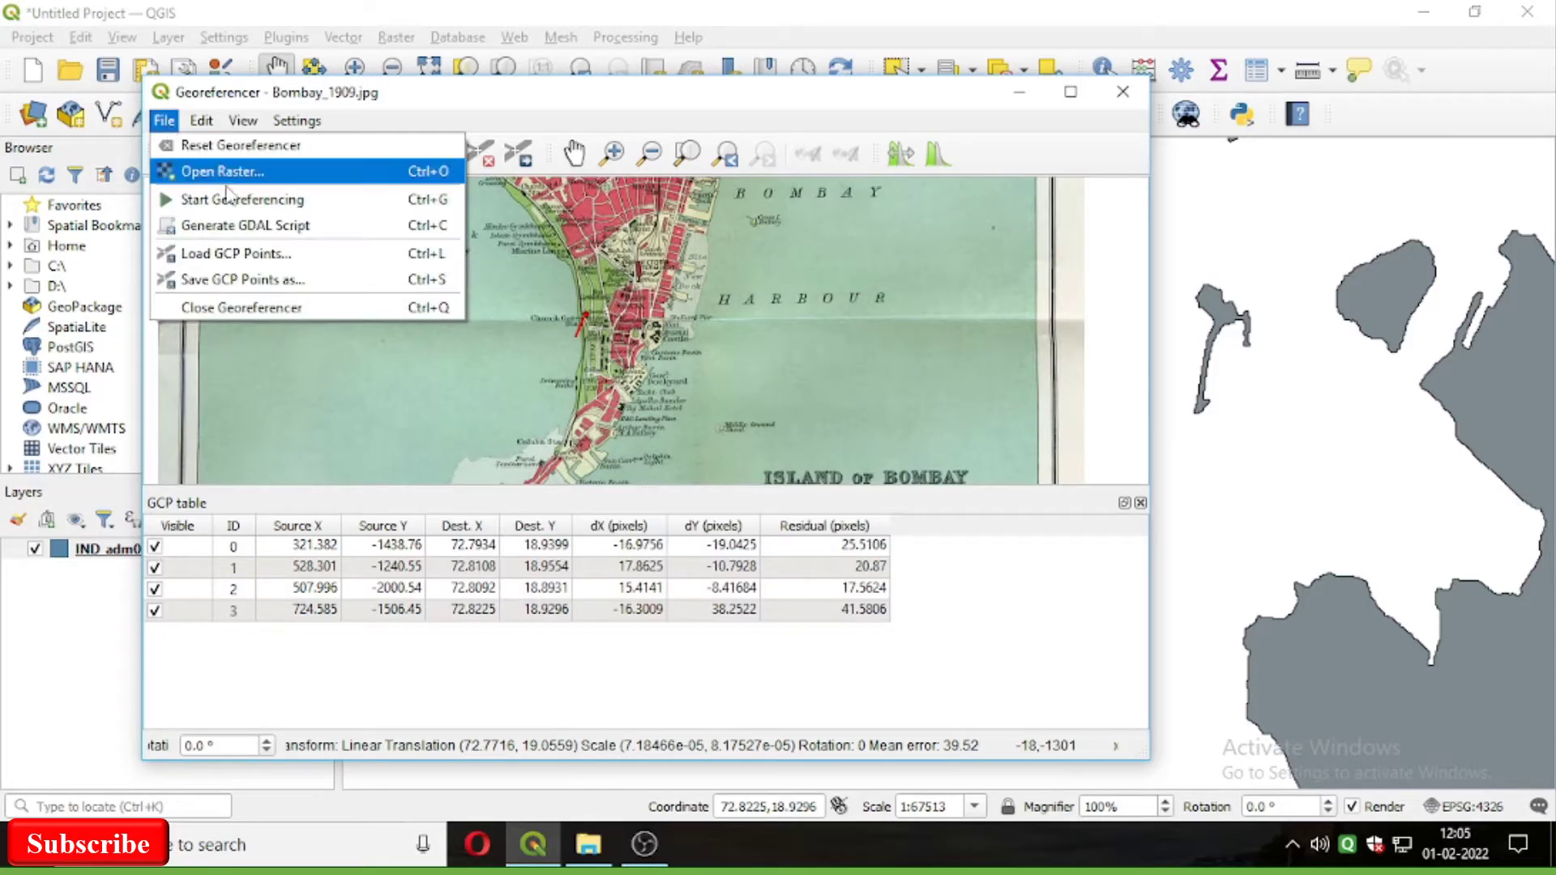
pyautogui.click(237, 202)
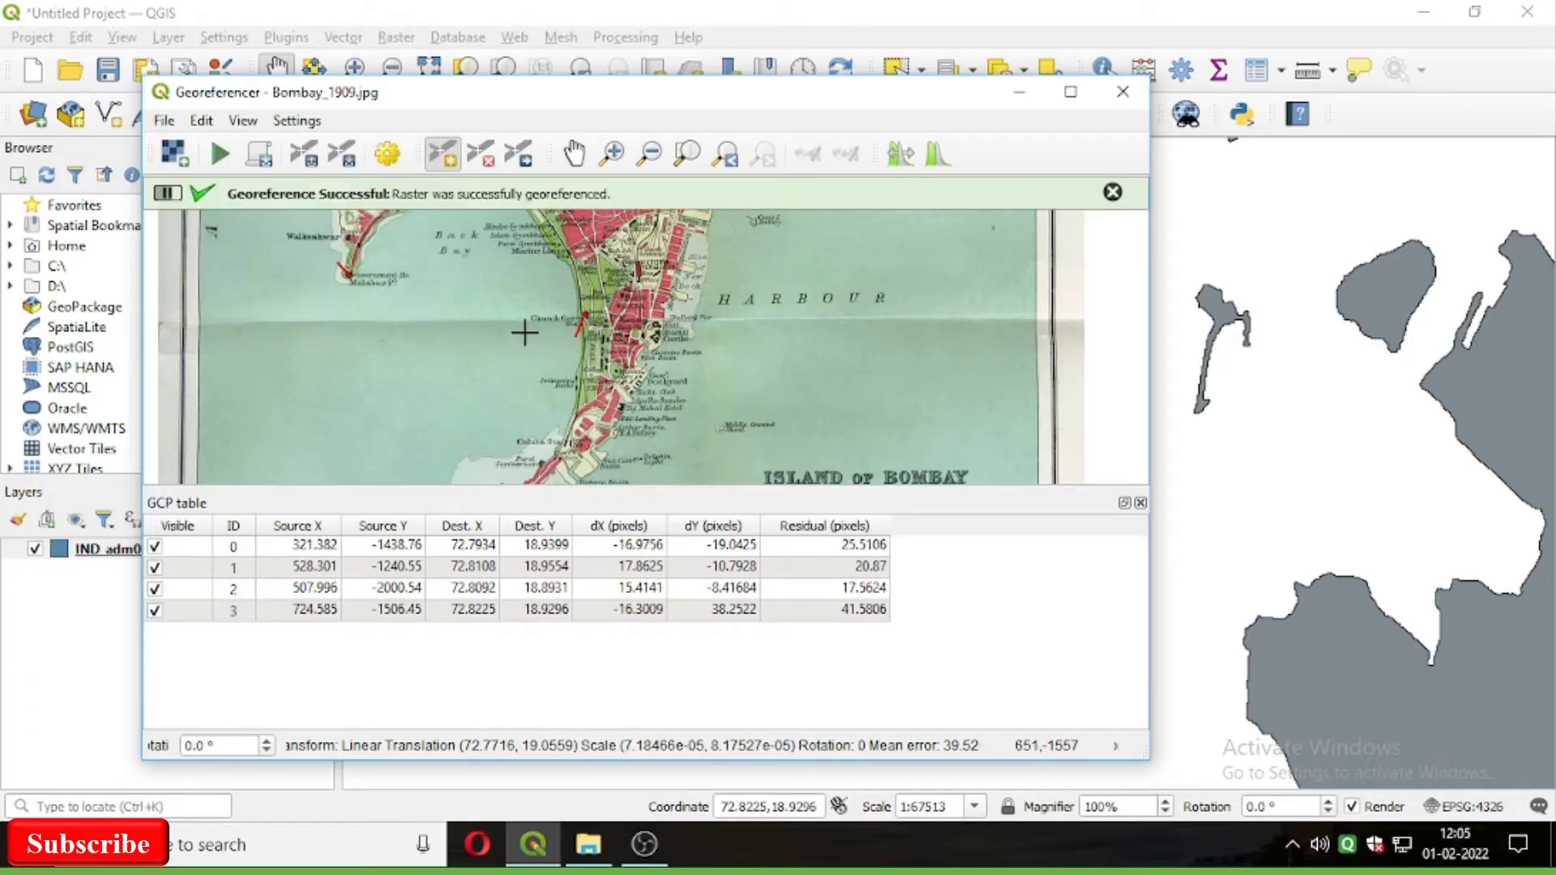
# Set the transformation type to Thin Plate Spline and the resampling method to Nearest neighbour.
pyautogui.click(296, 120)
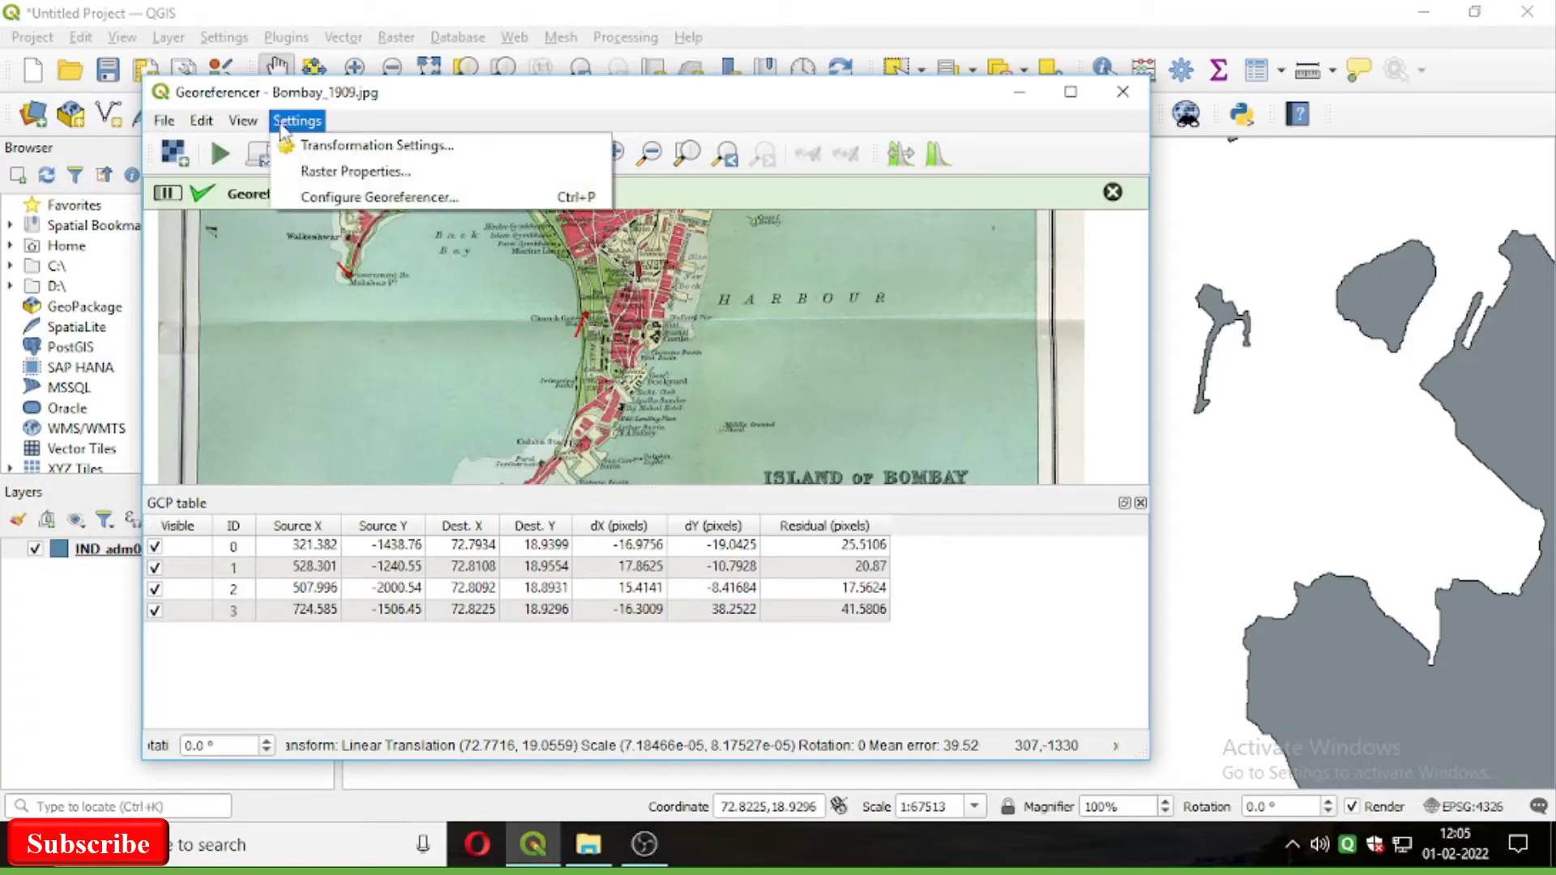
pyautogui.click(373, 147)
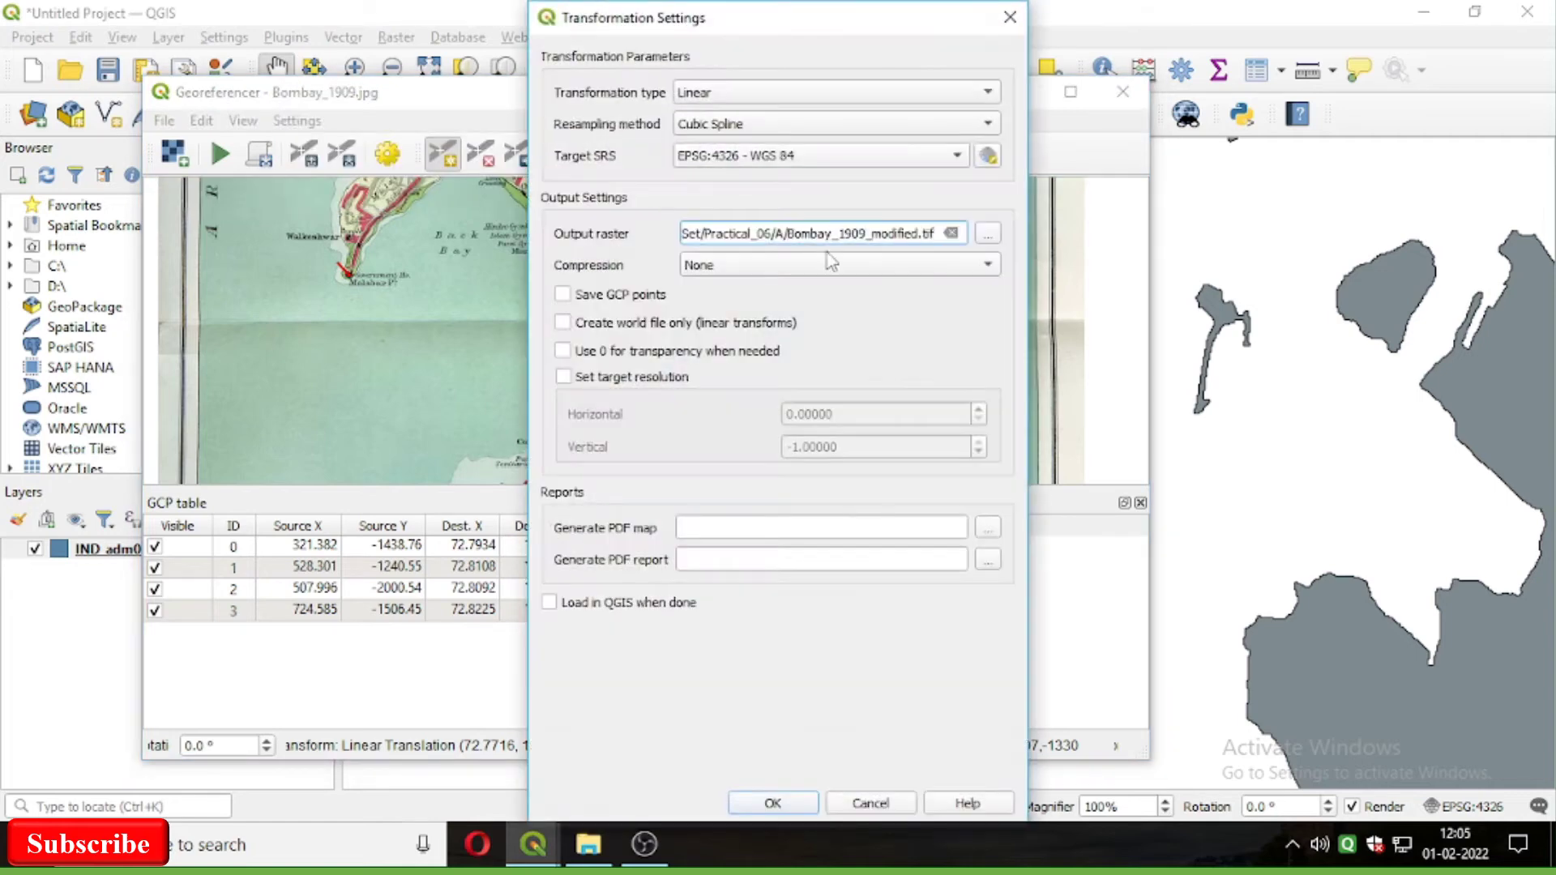
pyautogui.click(752, 92)
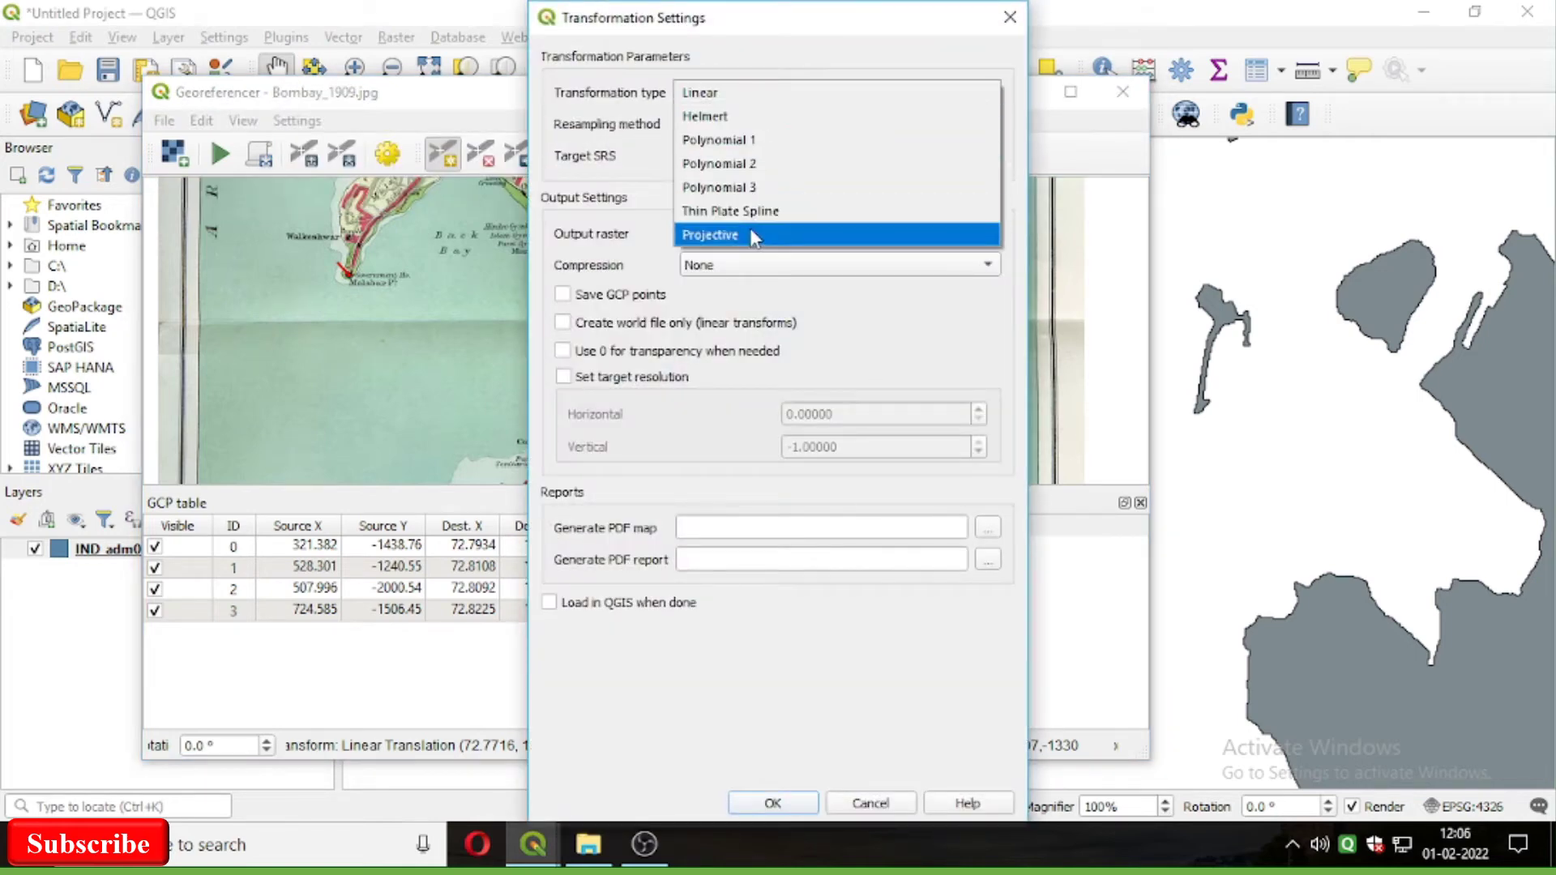
pyautogui.click(751, 219)
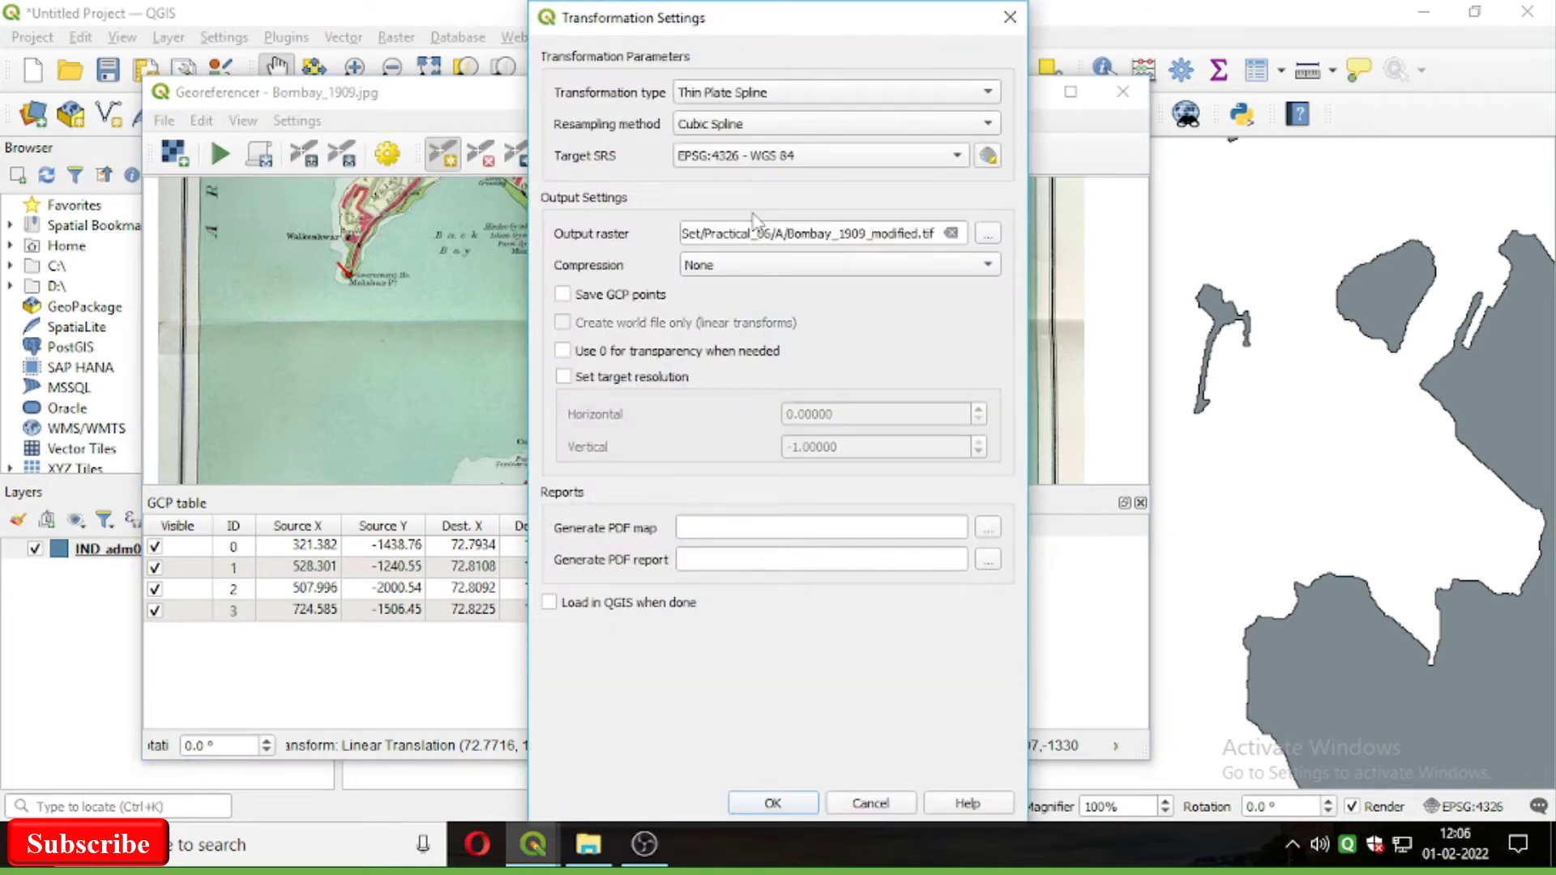
pyautogui.click(872, 128)
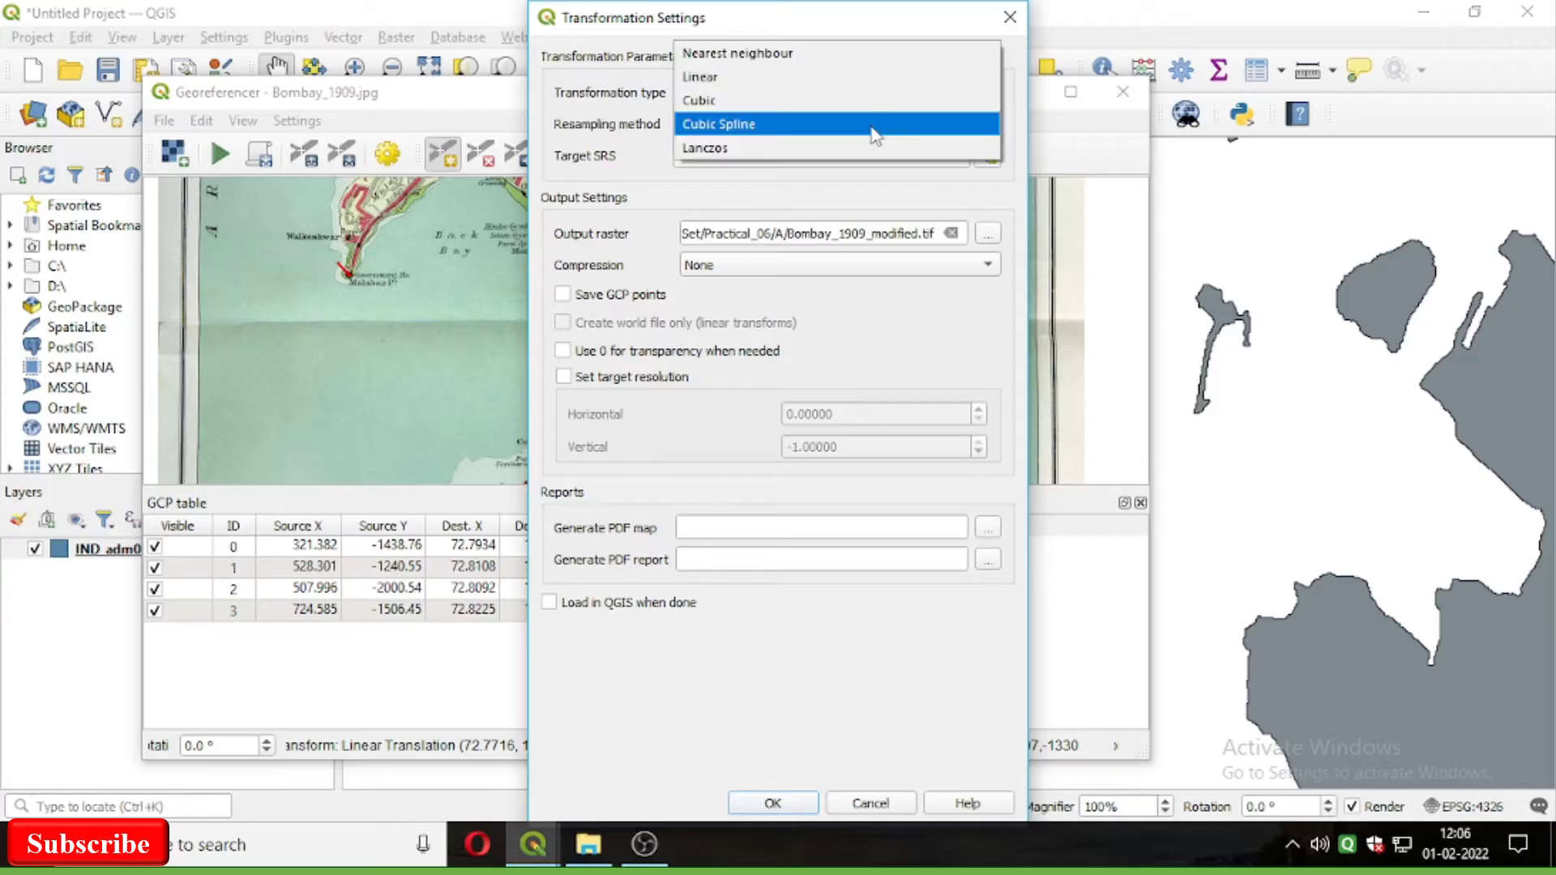
pyautogui.click(754, 55)
pyautogui.click(780, 154)
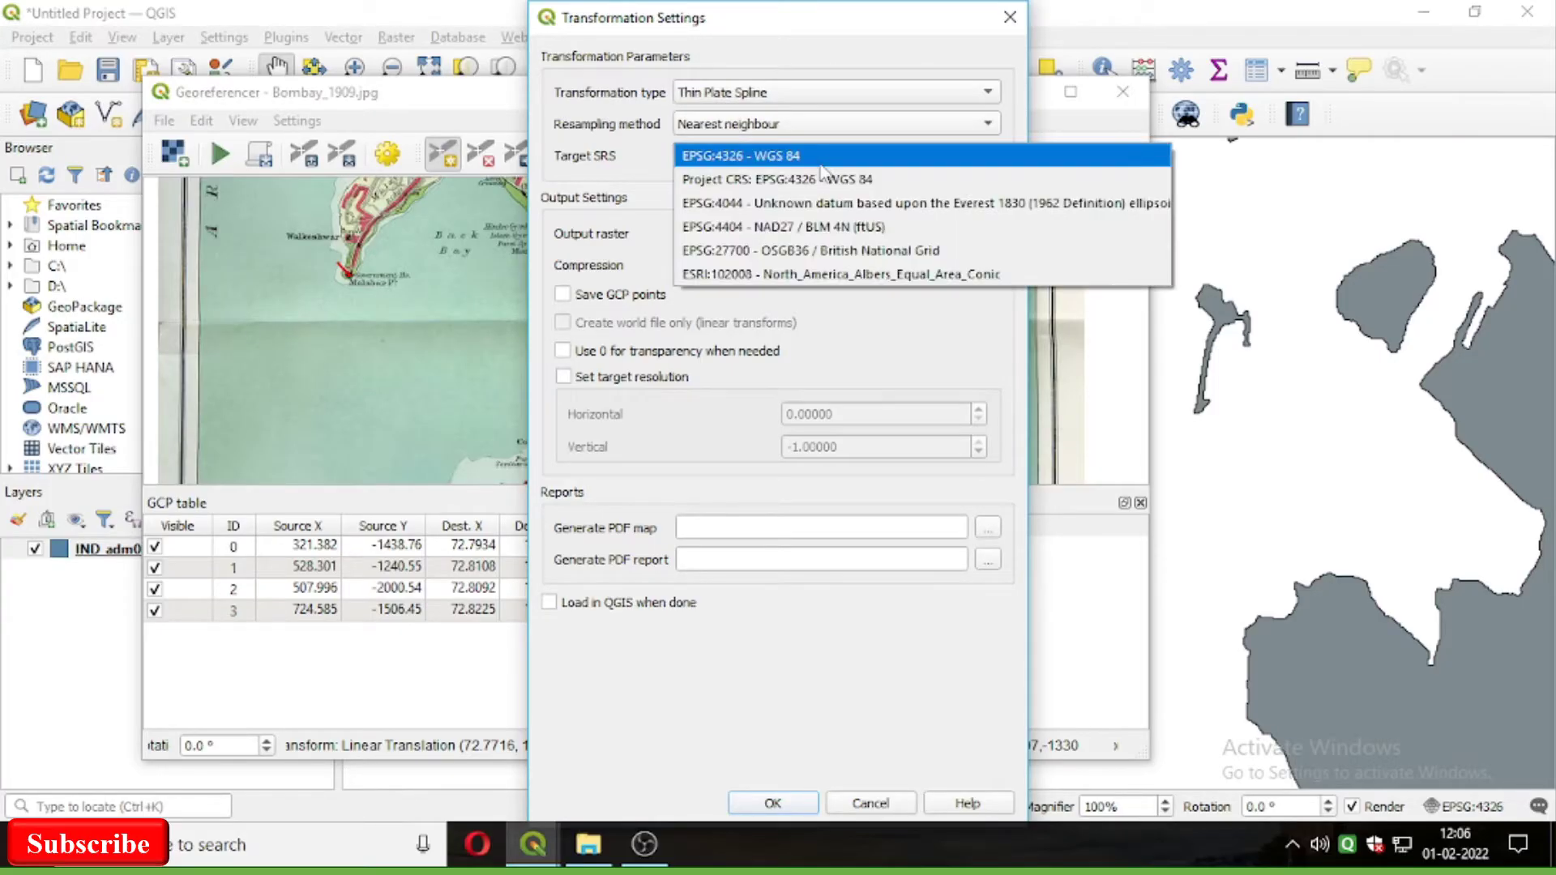
pyautogui.click(990, 125)
pyautogui.click(927, 127)
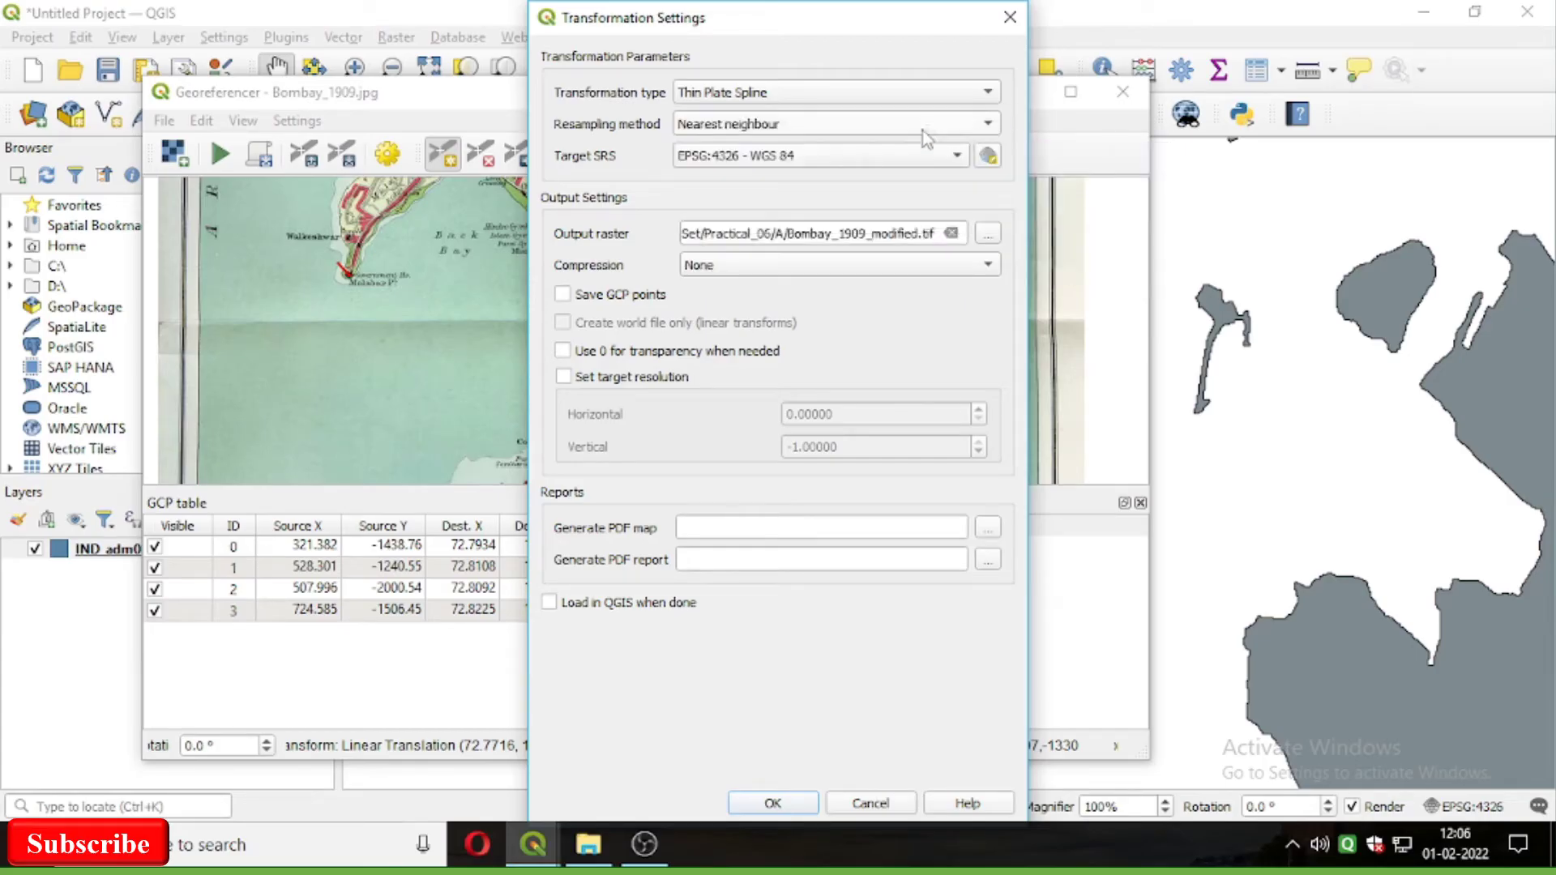
# Set the target SRS to EPSG:4044, the unknown datum based upon the Everest 1830 (1962 Definition) ellipsoid.
pyautogui.click(963, 160)
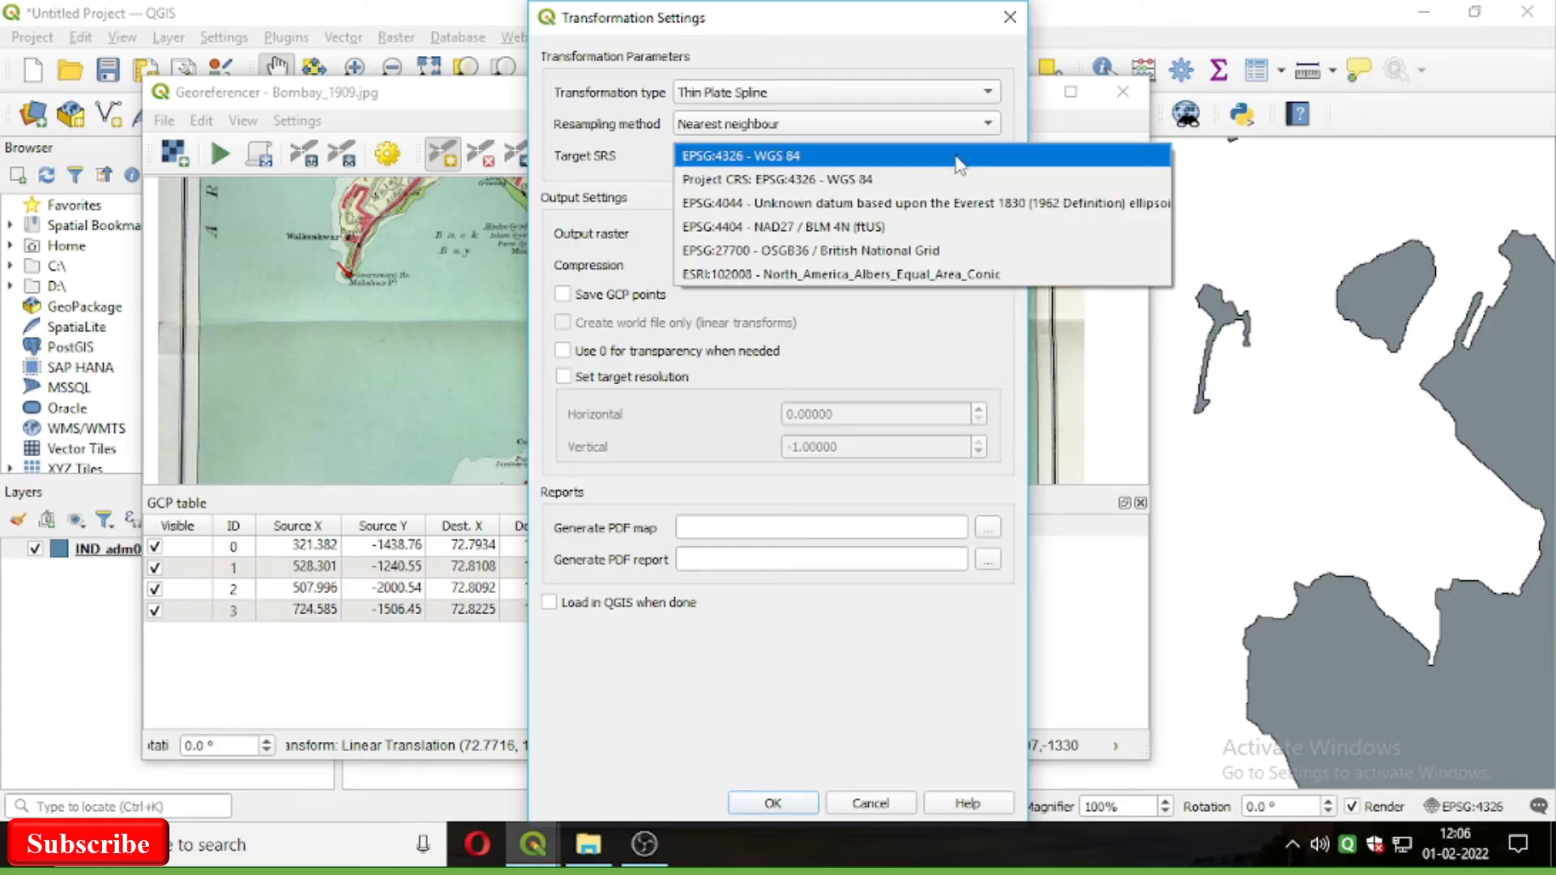
pyautogui.click(942, 204)
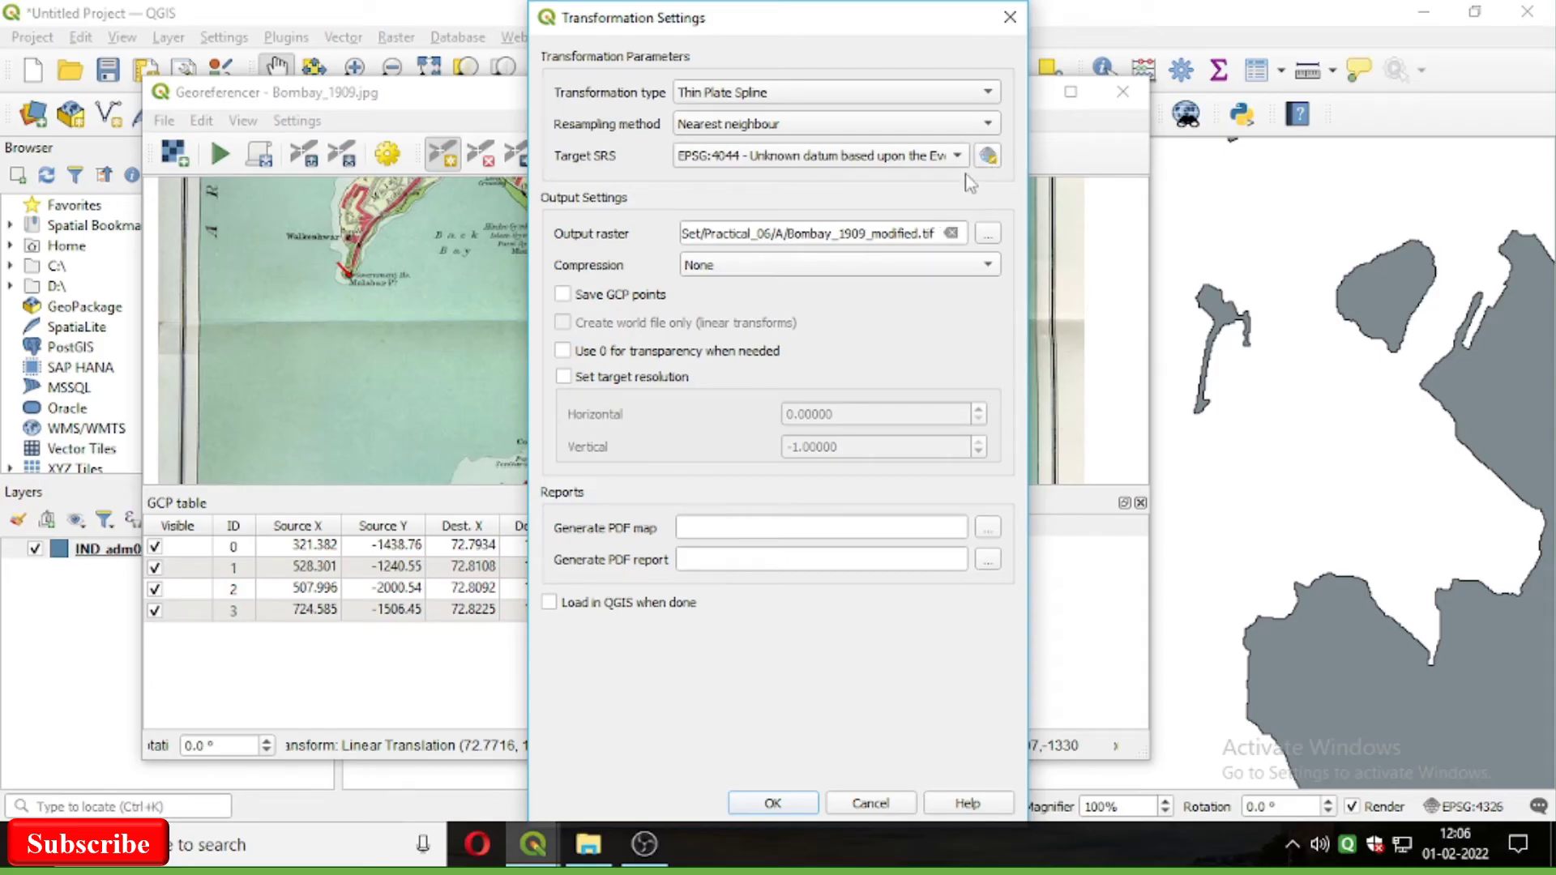
pyautogui.click(986, 156)
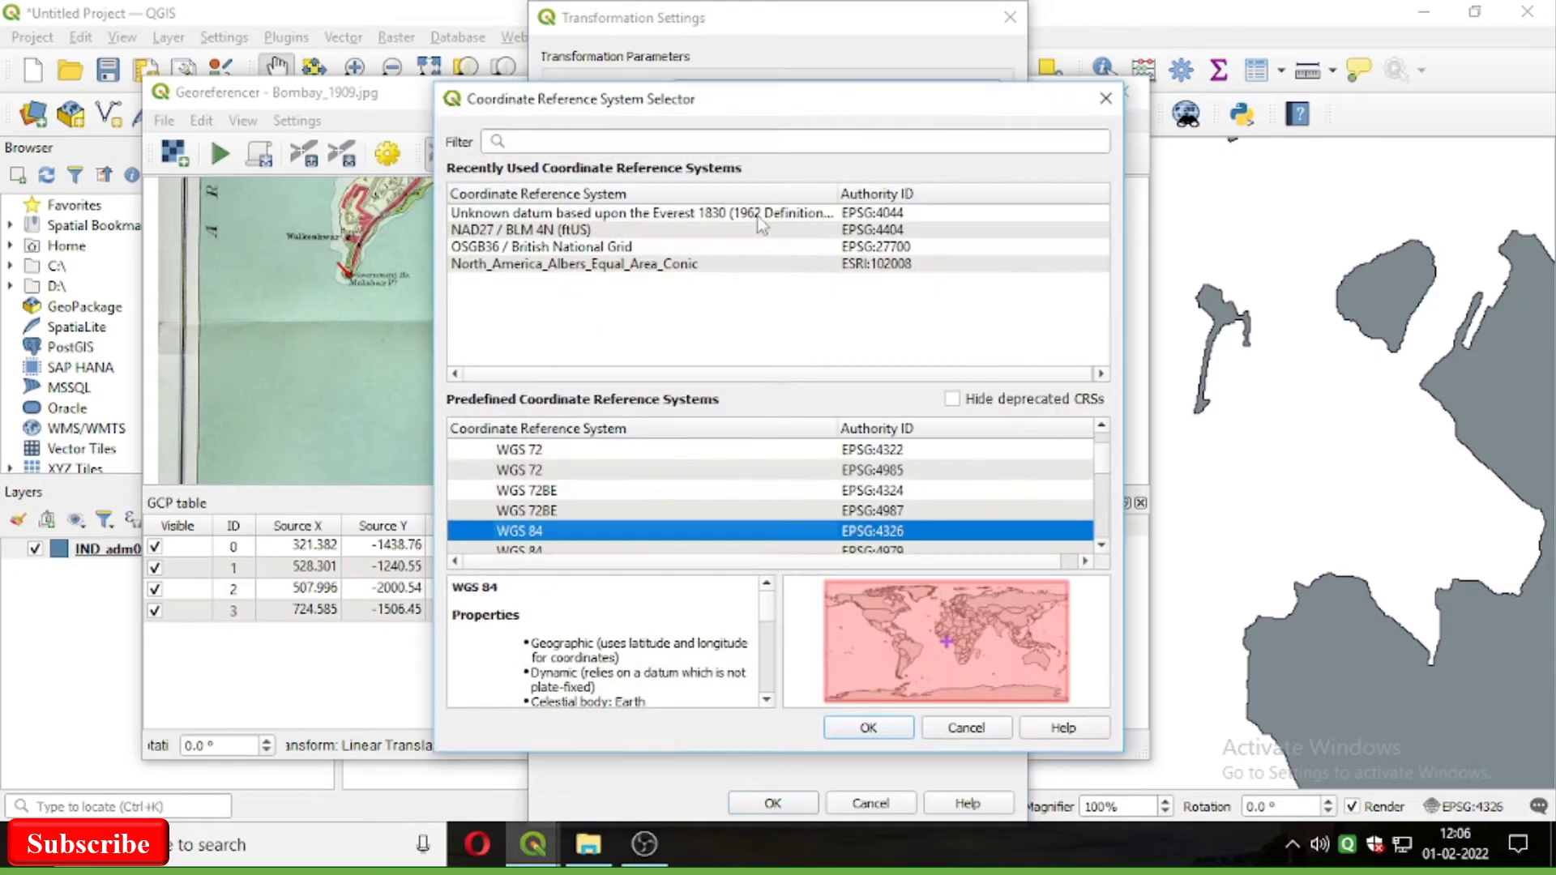
pyautogui.click(668, 143)
pyautogui.write('4044')
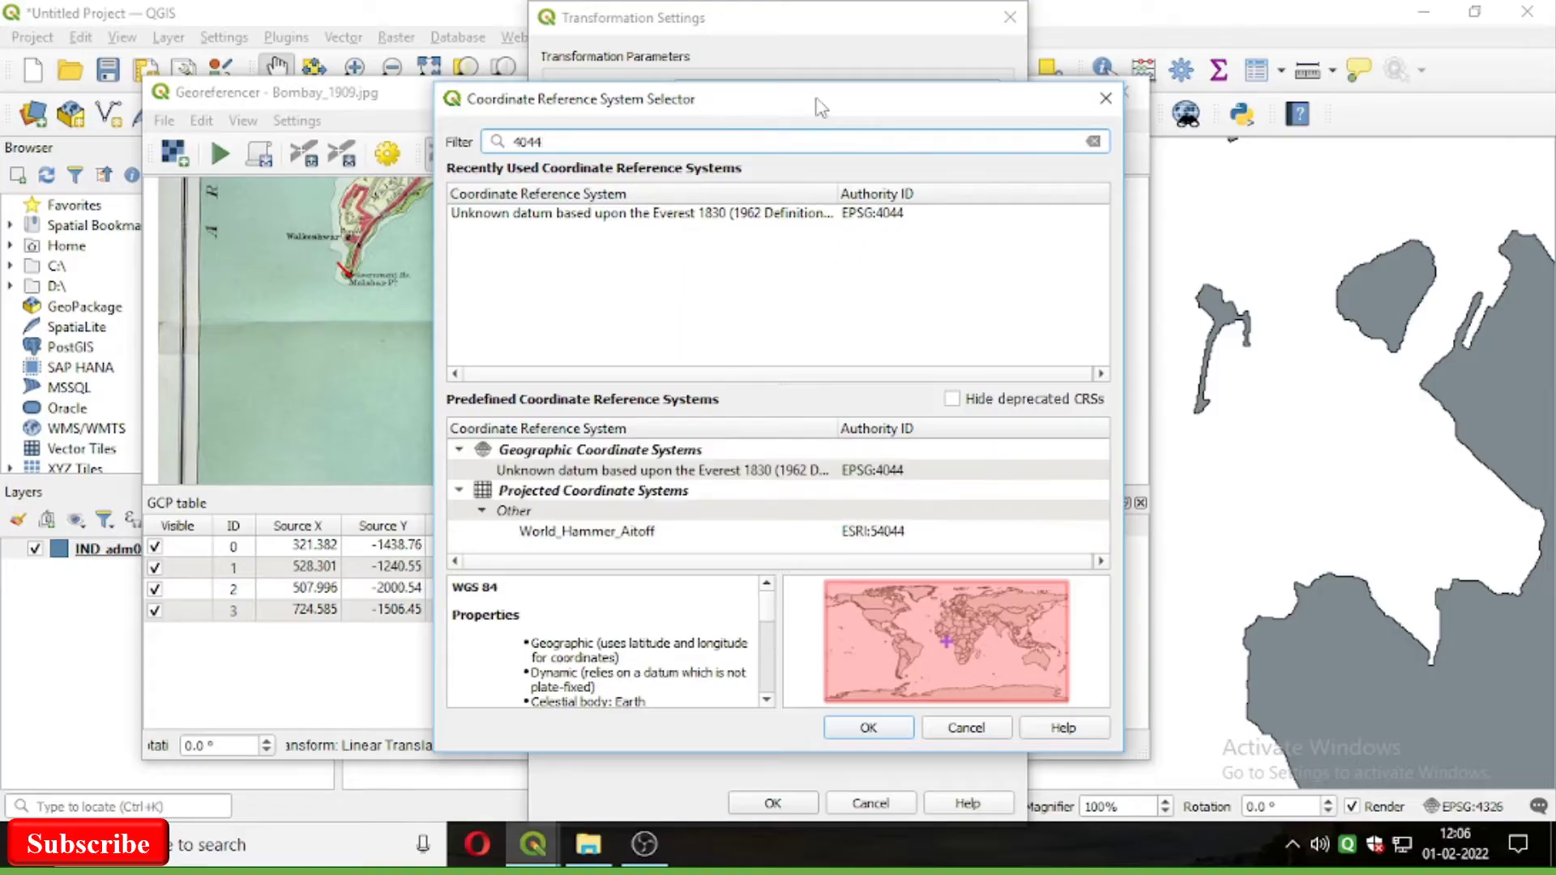
pyautogui.click(762, 474)
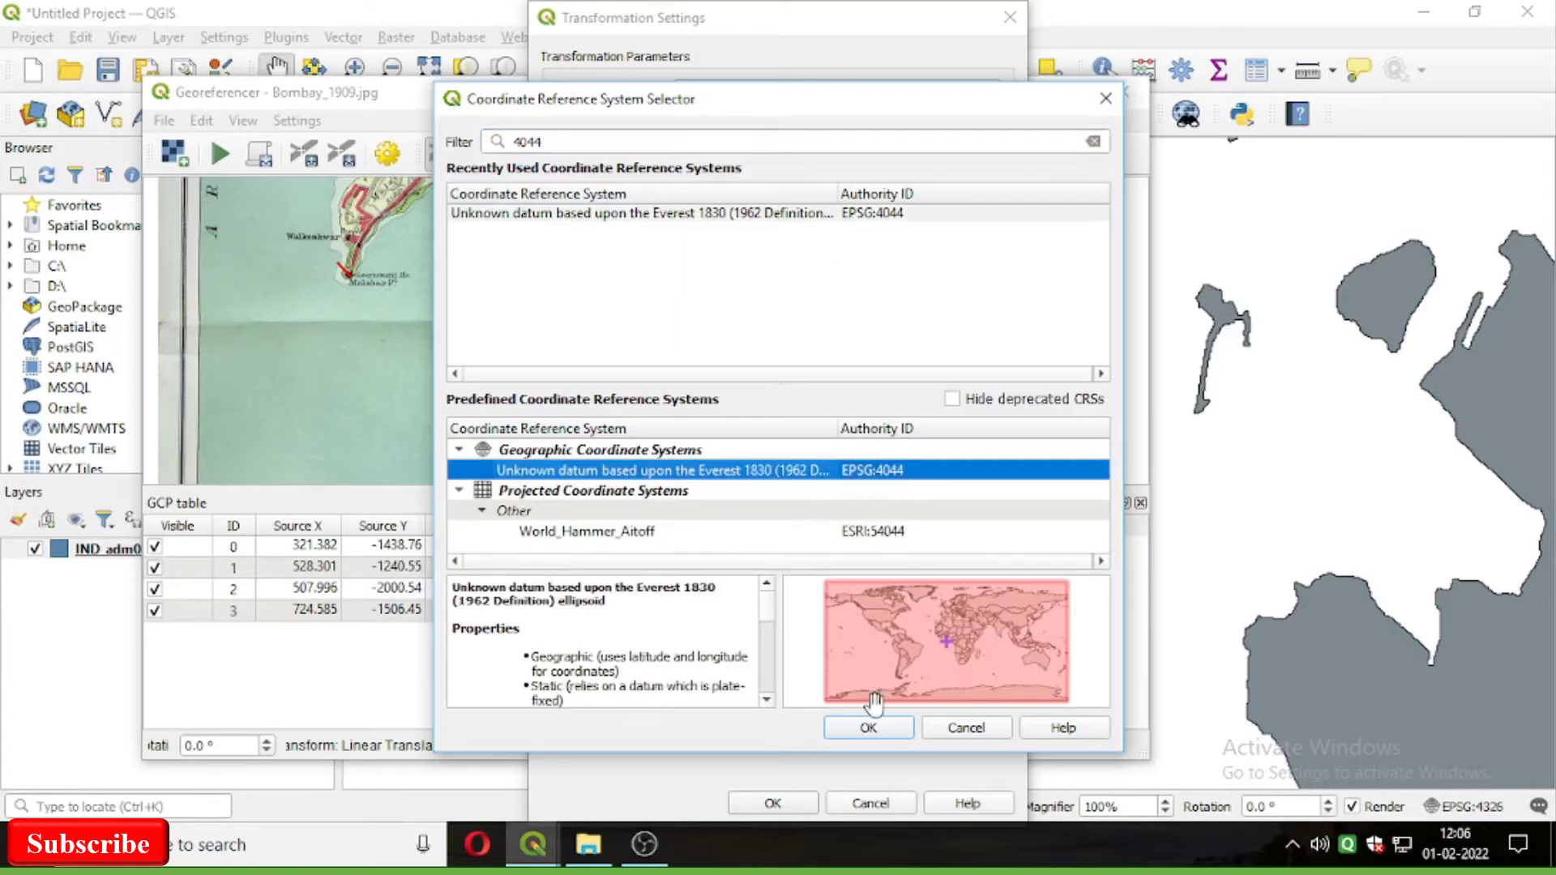
pyautogui.click(878, 733)
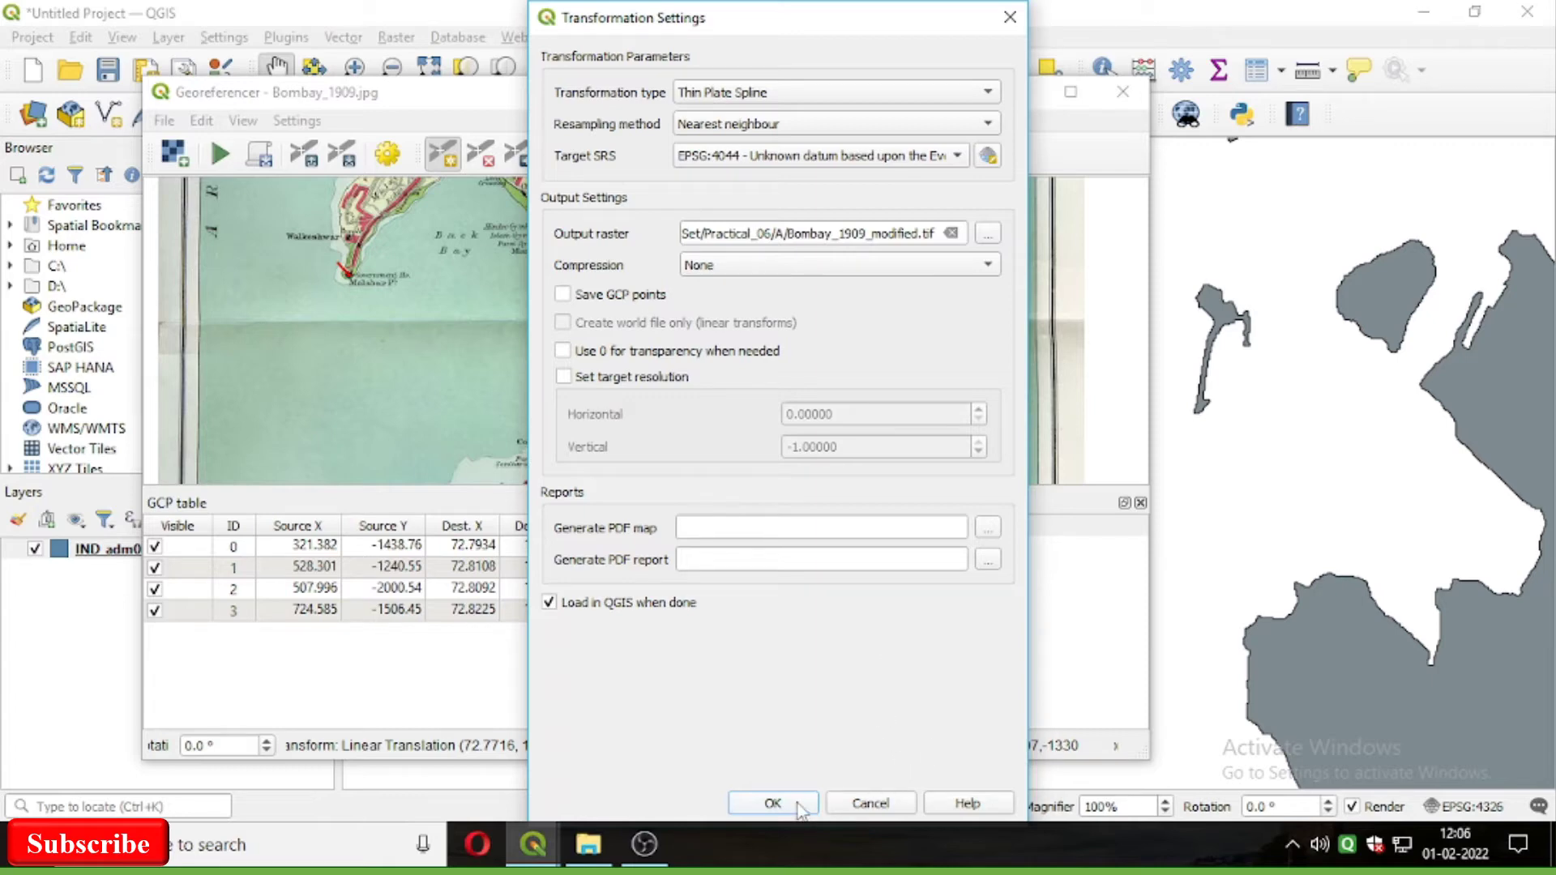
# Enable loading the result in QGIS when done, and run the georeferencing with the new transformation settings.
pyautogui.click(772, 803)
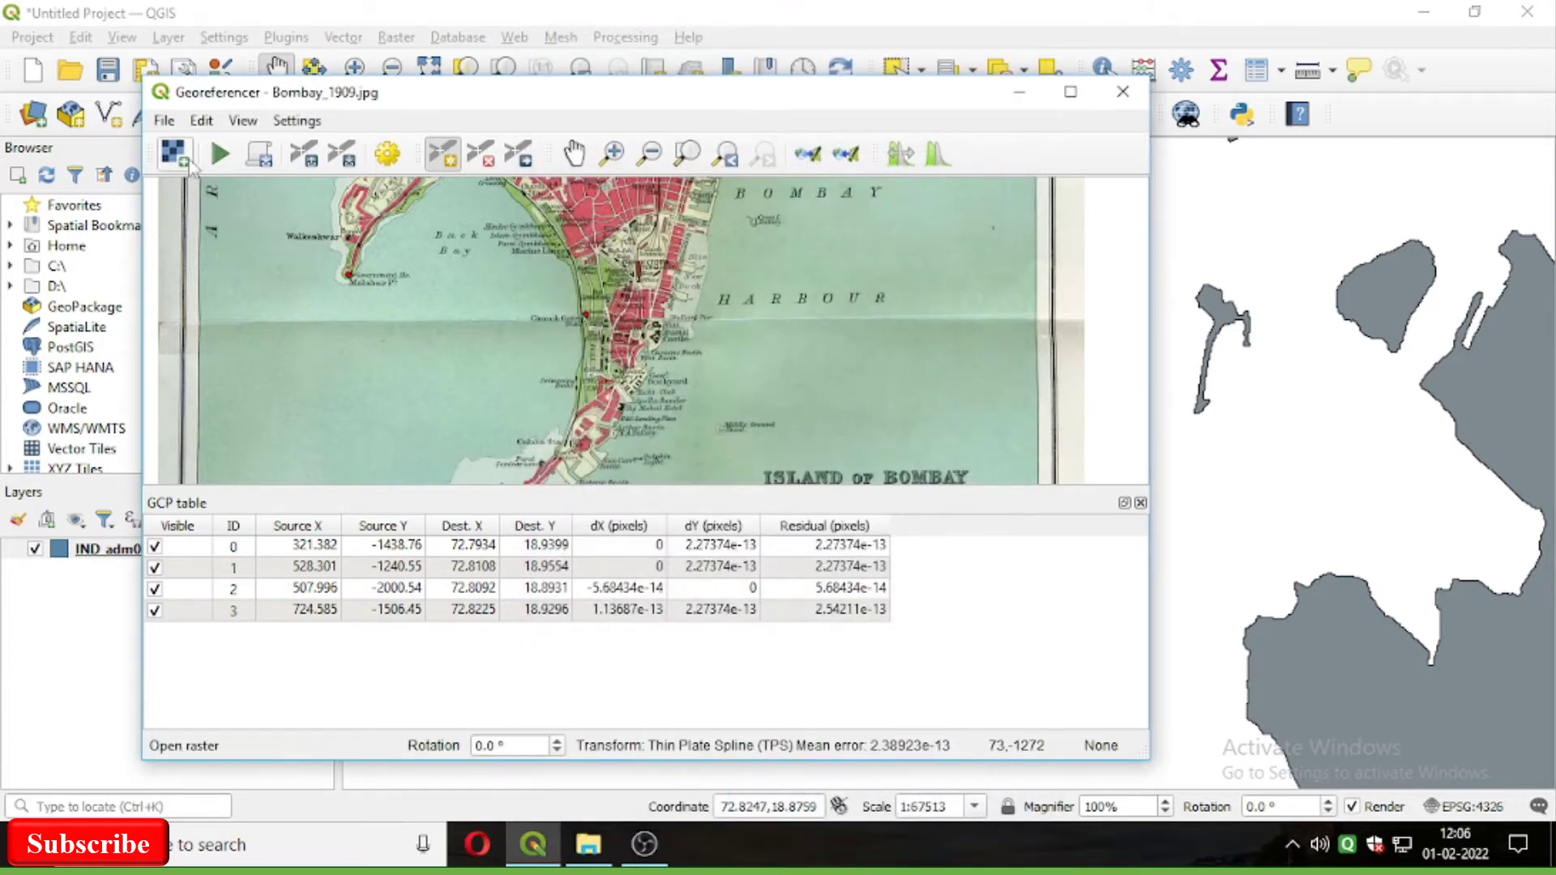
pyautogui.click(164, 120)
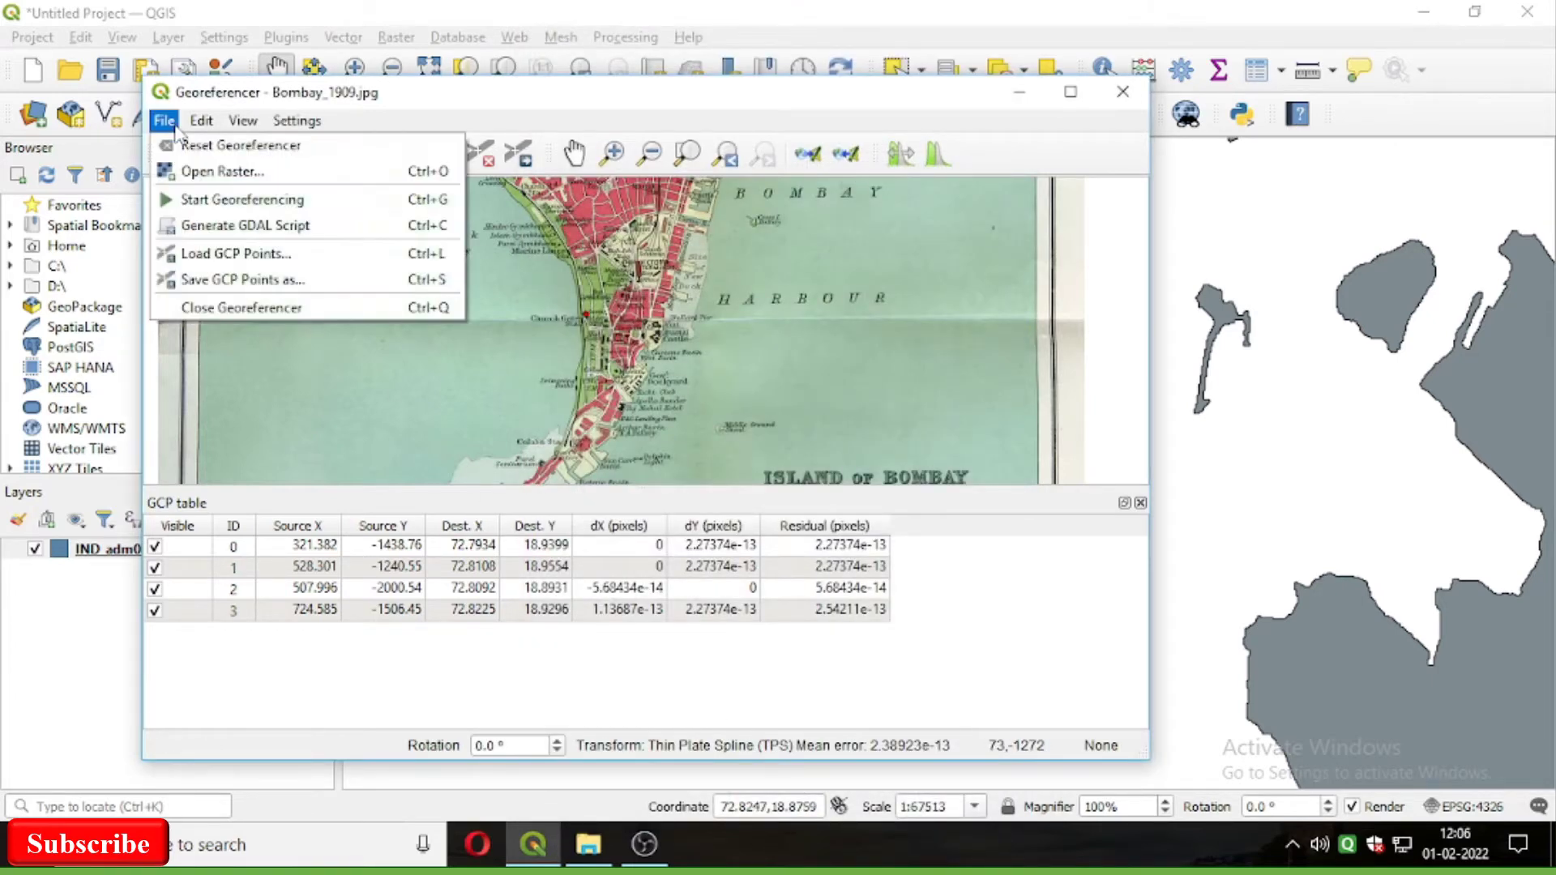
pyautogui.click(220, 201)
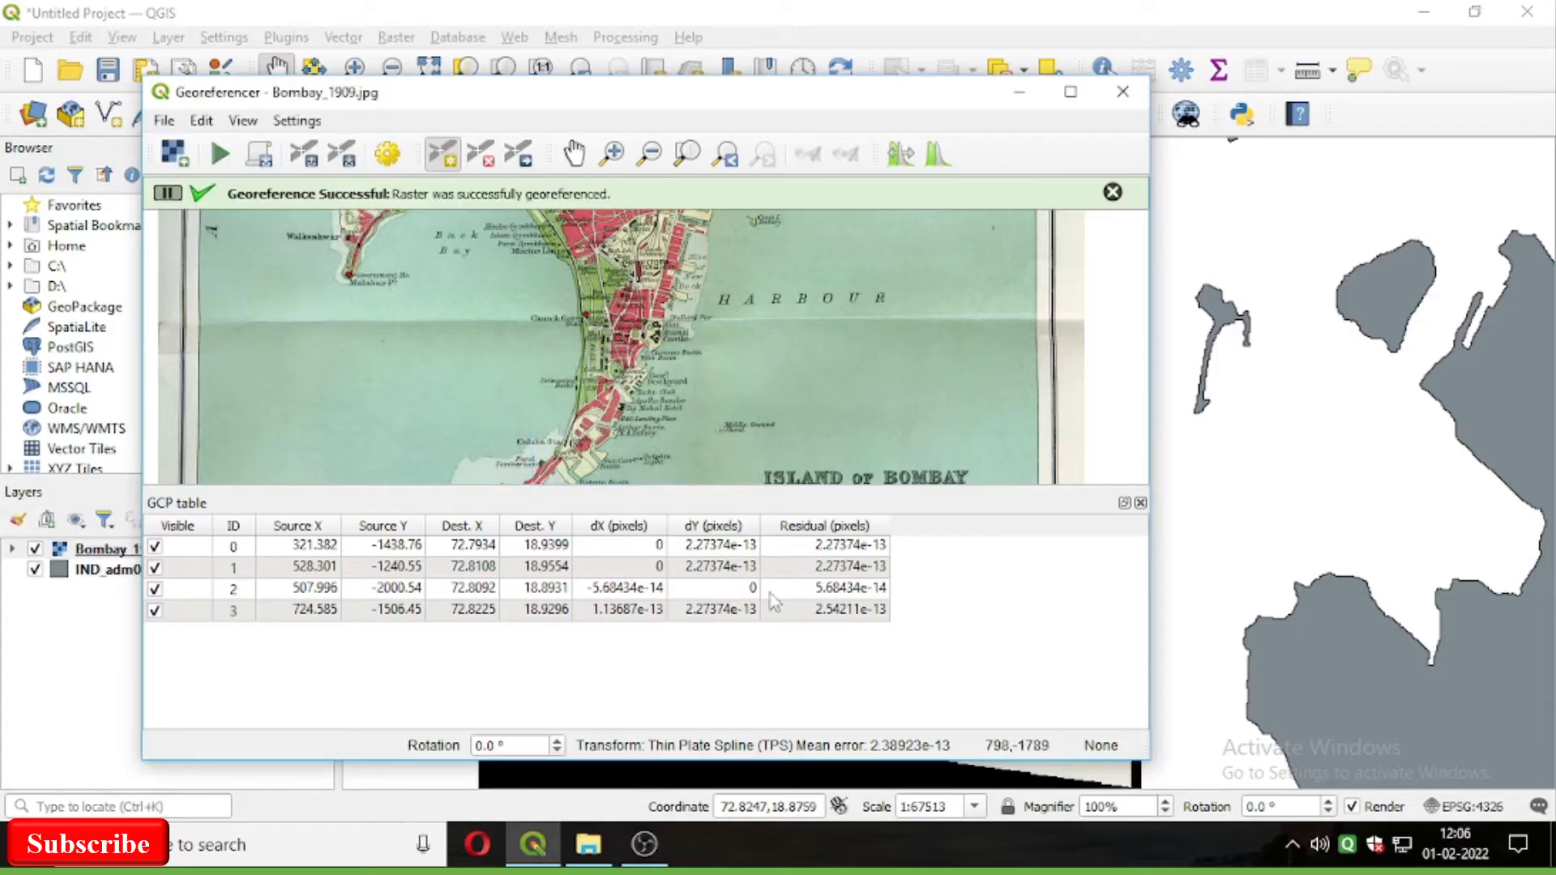
# Close the Georeferencer and save its control points as Bombay_1909.jpg in folder A, replacing the existing points file.
pyautogui.click(1122, 92)
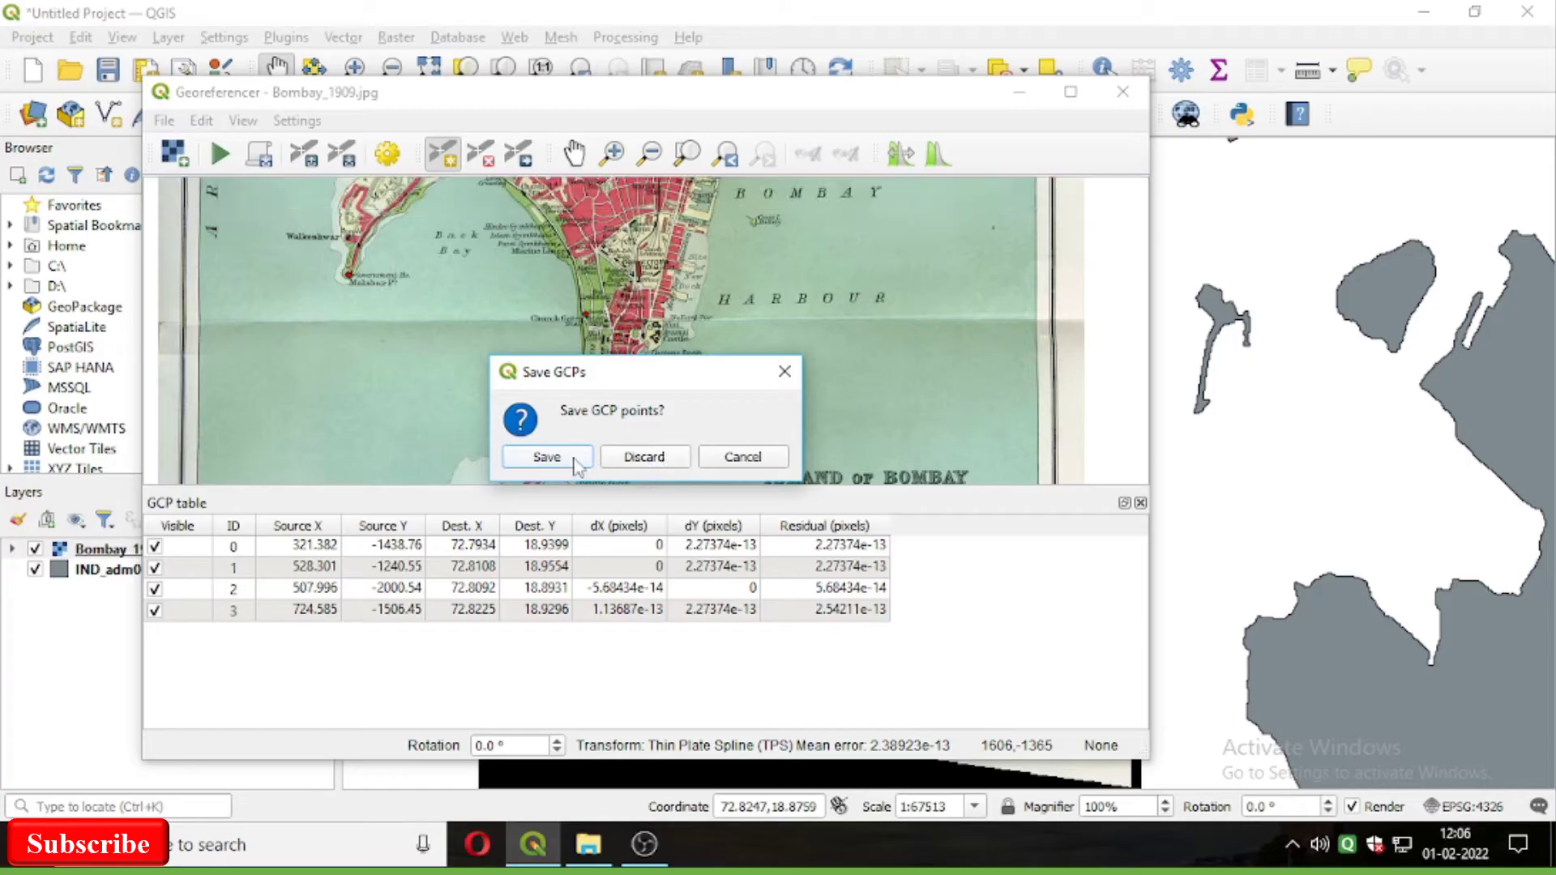
pyautogui.click(535, 457)
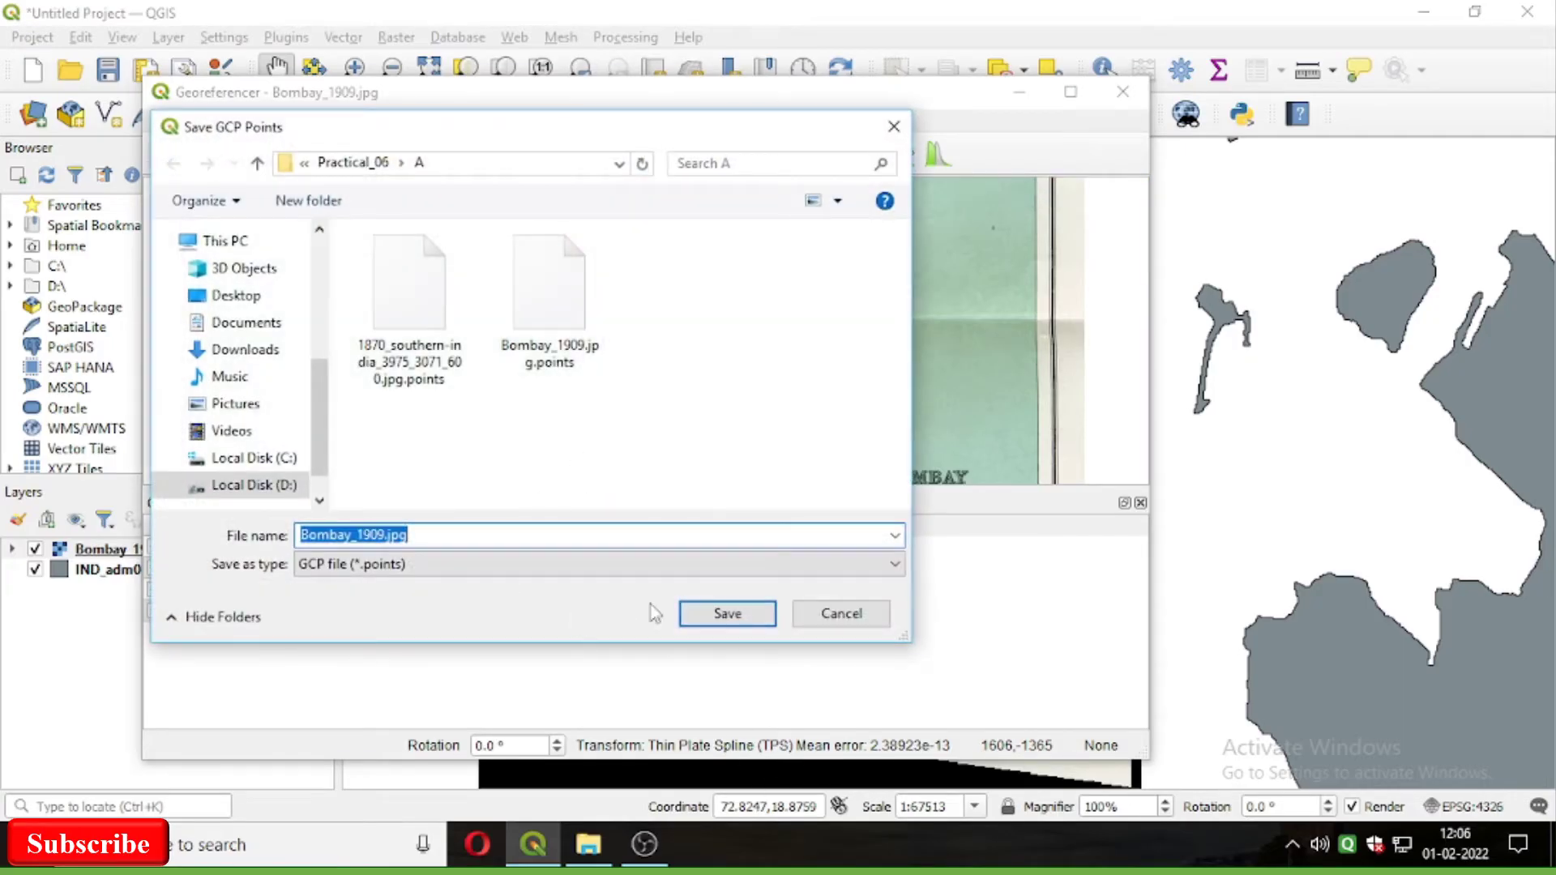
pyautogui.click(729, 616)
pyautogui.click(833, 423)
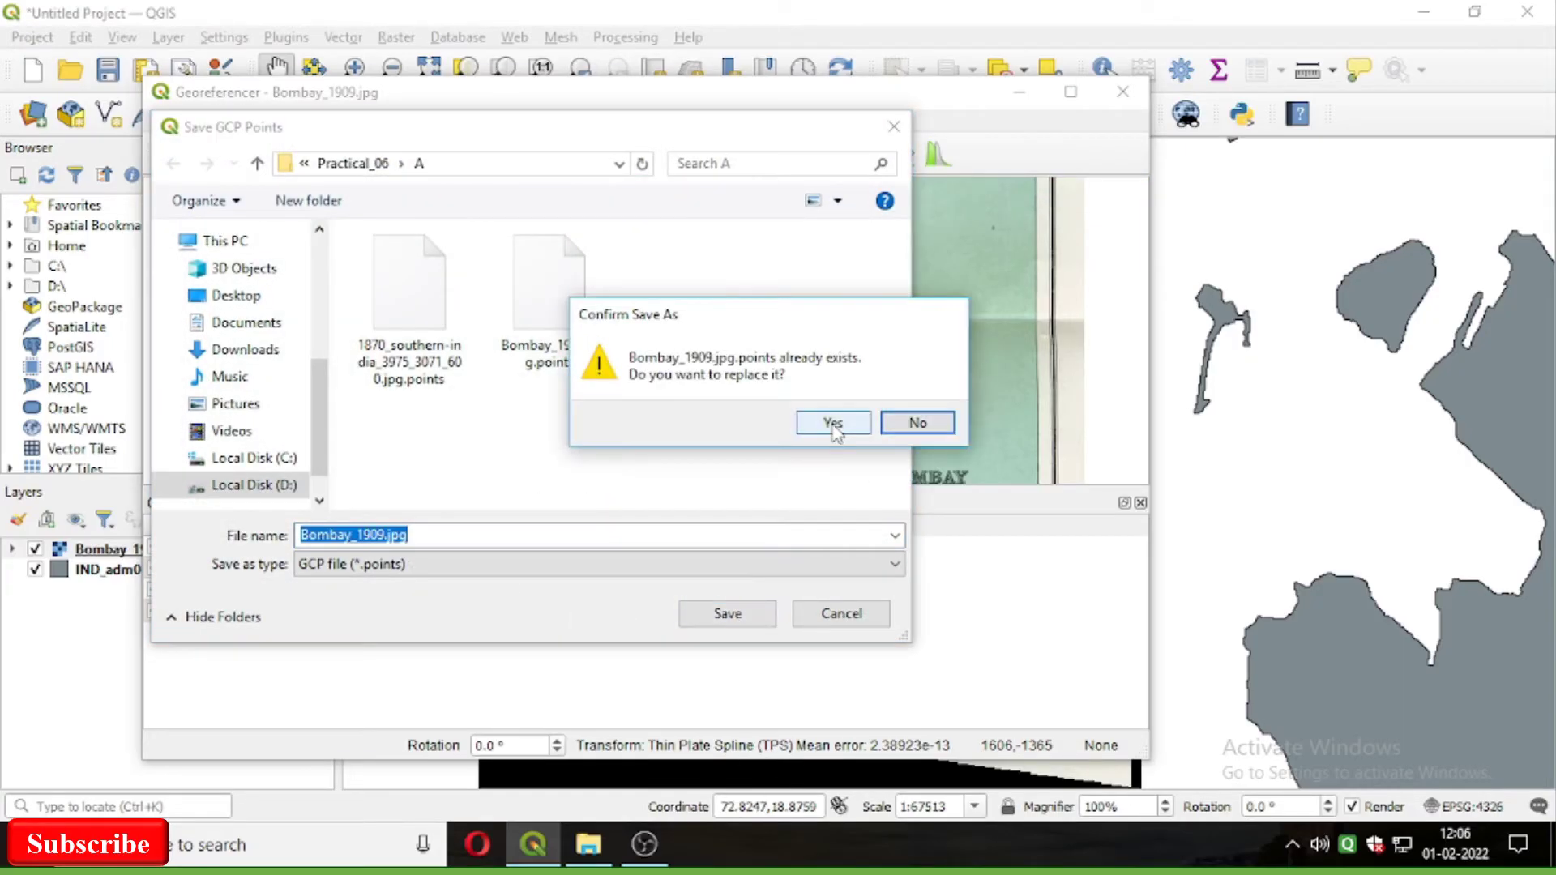
# Examine how the whole Bombay_1909_modified raster lies over the IND_adm0 layer on the map canvas.
pyautogui.scroll(-2, 686, 471)
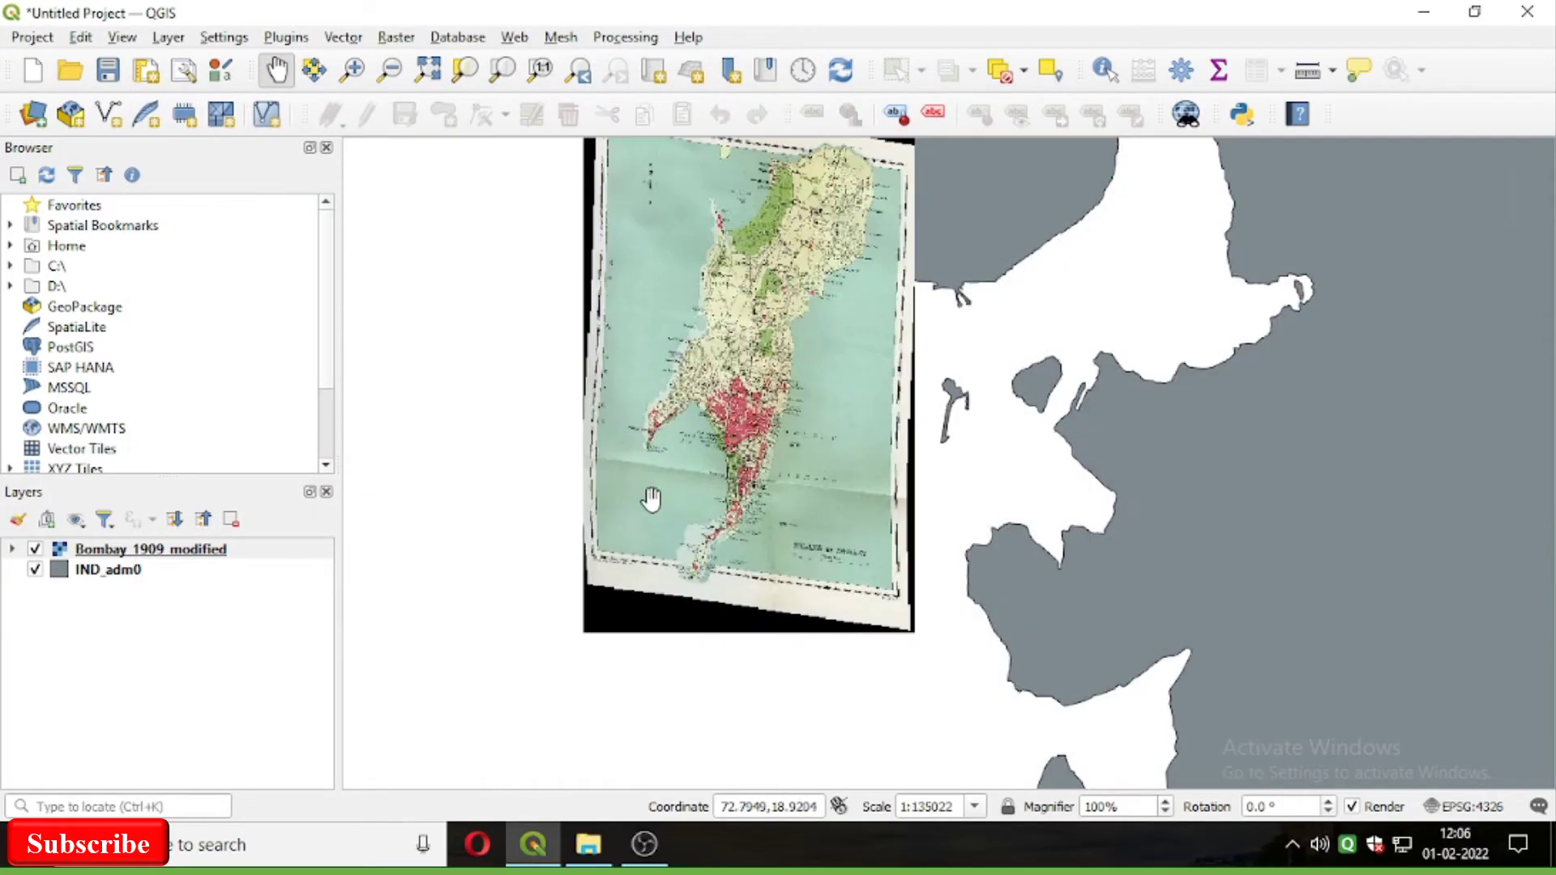
pyautogui.scroll(1, 648, 486)
pyautogui.moveTo(648, 486); pyautogui.dragTo(640, 545)
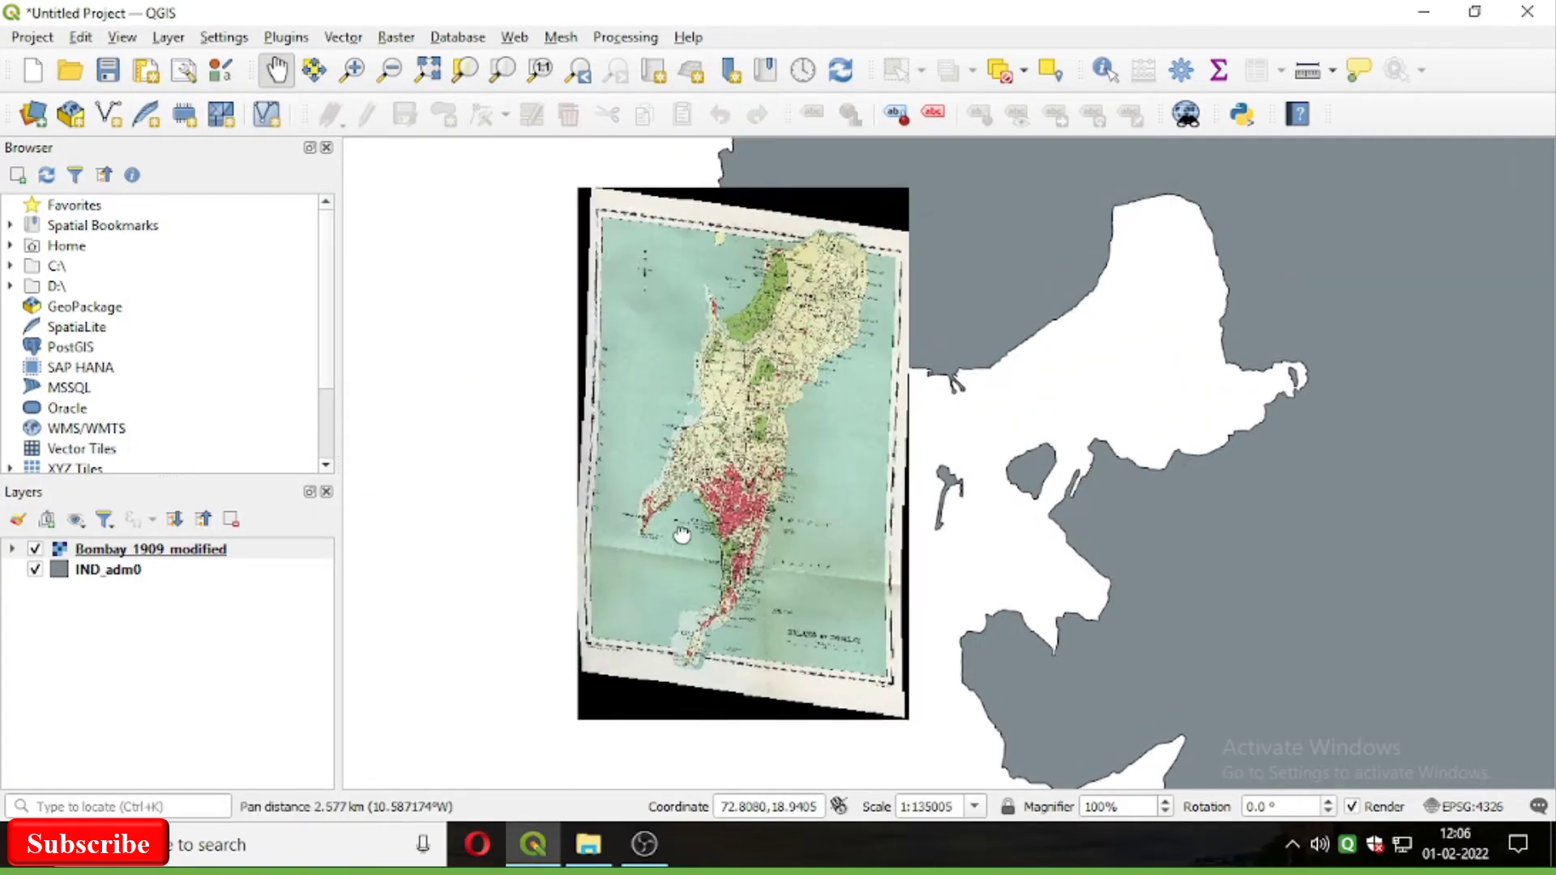
# Set the global opacity of the Bombay_1909_modified layer to 32% and inspect its overlay on the IND_adm0 layer.
pyautogui.click(235, 551)
pyautogui.rightClick(268, 551)
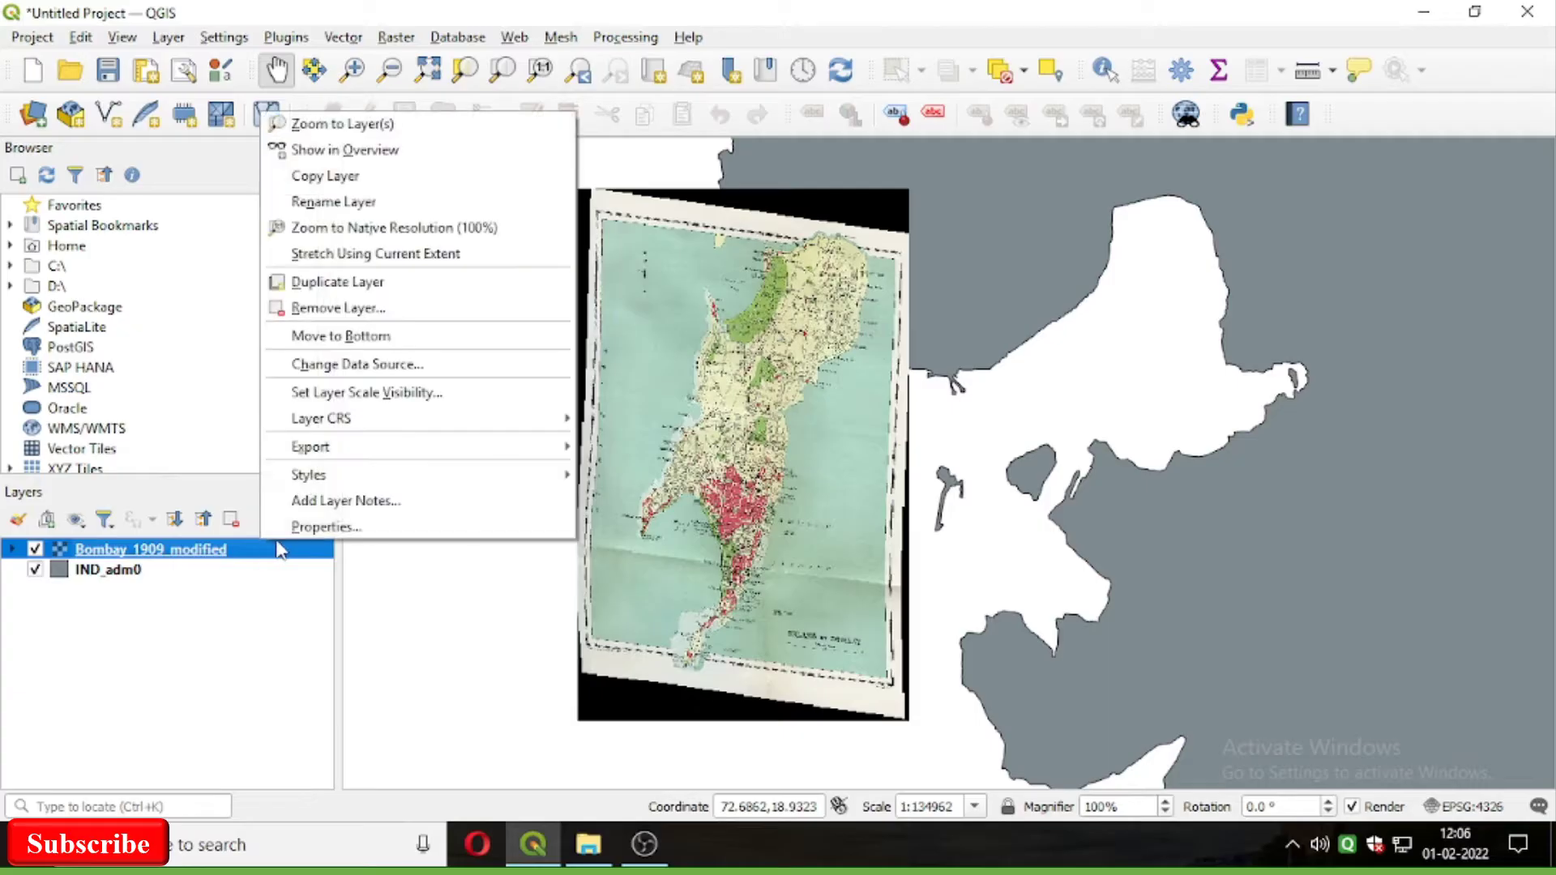
pyautogui.click(328, 525)
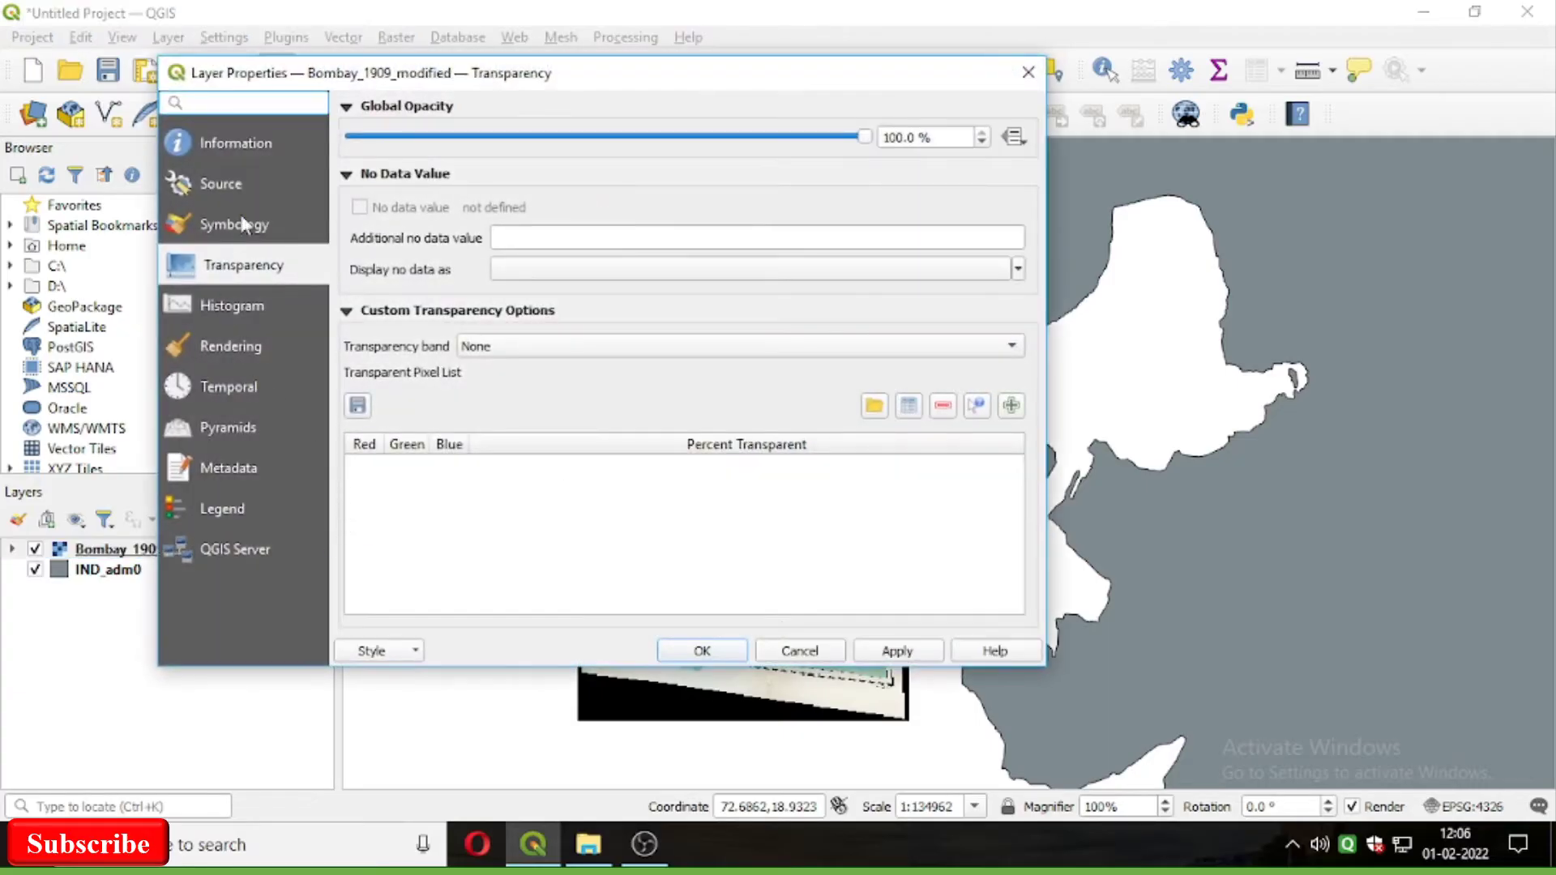
pyautogui.click(278, 265)
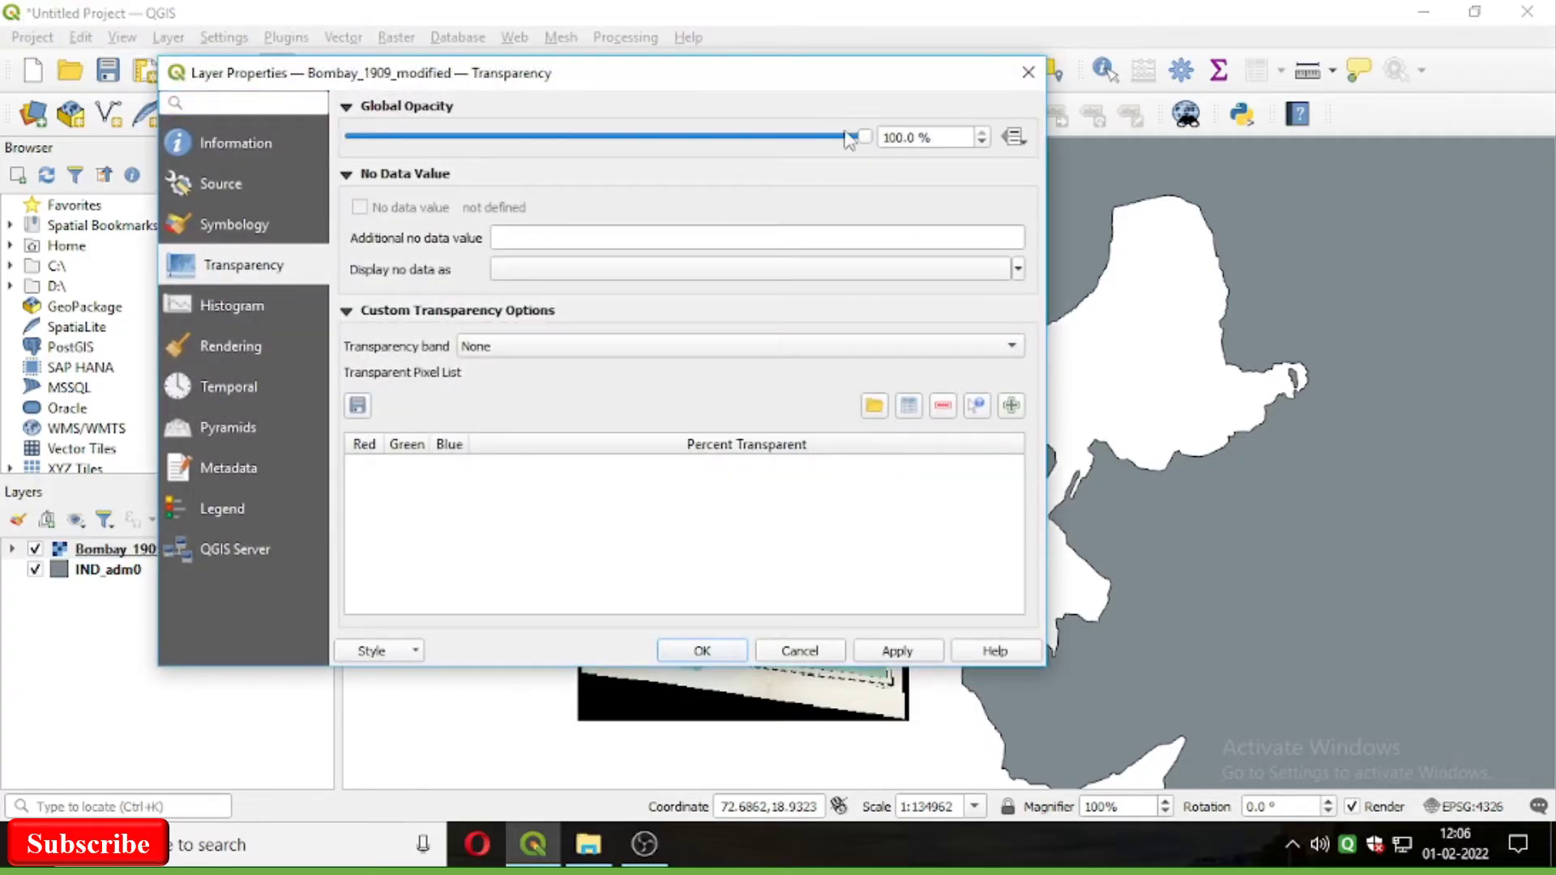
pyautogui.moveTo(864, 137); pyautogui.dragTo(516, 138)
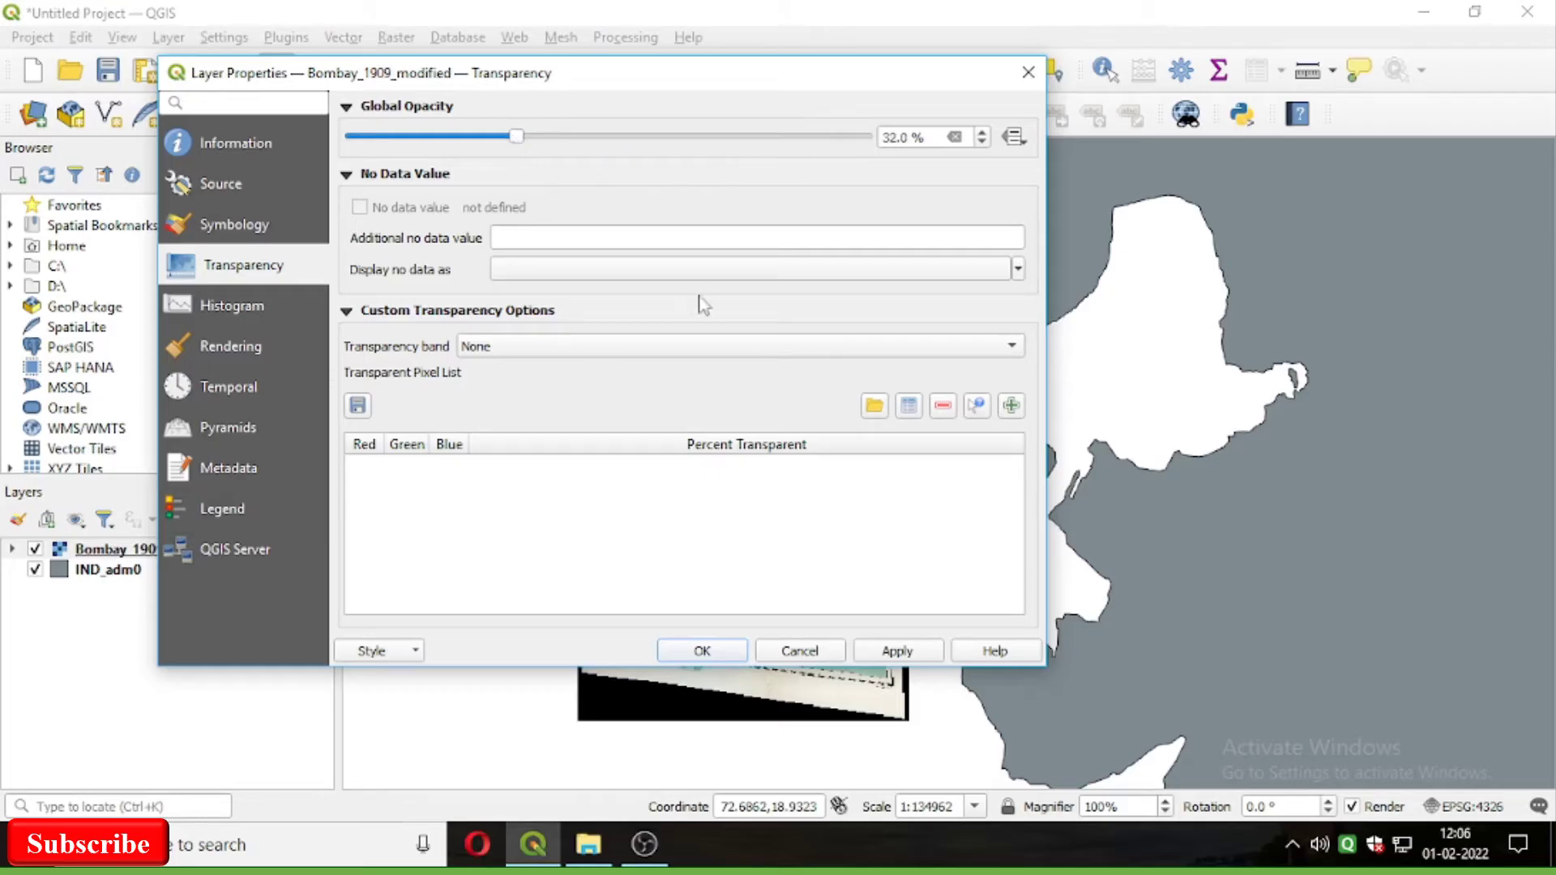
pyautogui.click(912, 656)
pyautogui.click(702, 650)
pyautogui.scroll(2, 819, 556)
pyautogui.scroll(-2, 760, 479)
pyautogui.scroll(1, 759, 479)
pyautogui.moveTo(759, 480); pyautogui.dragTo(681, 579)
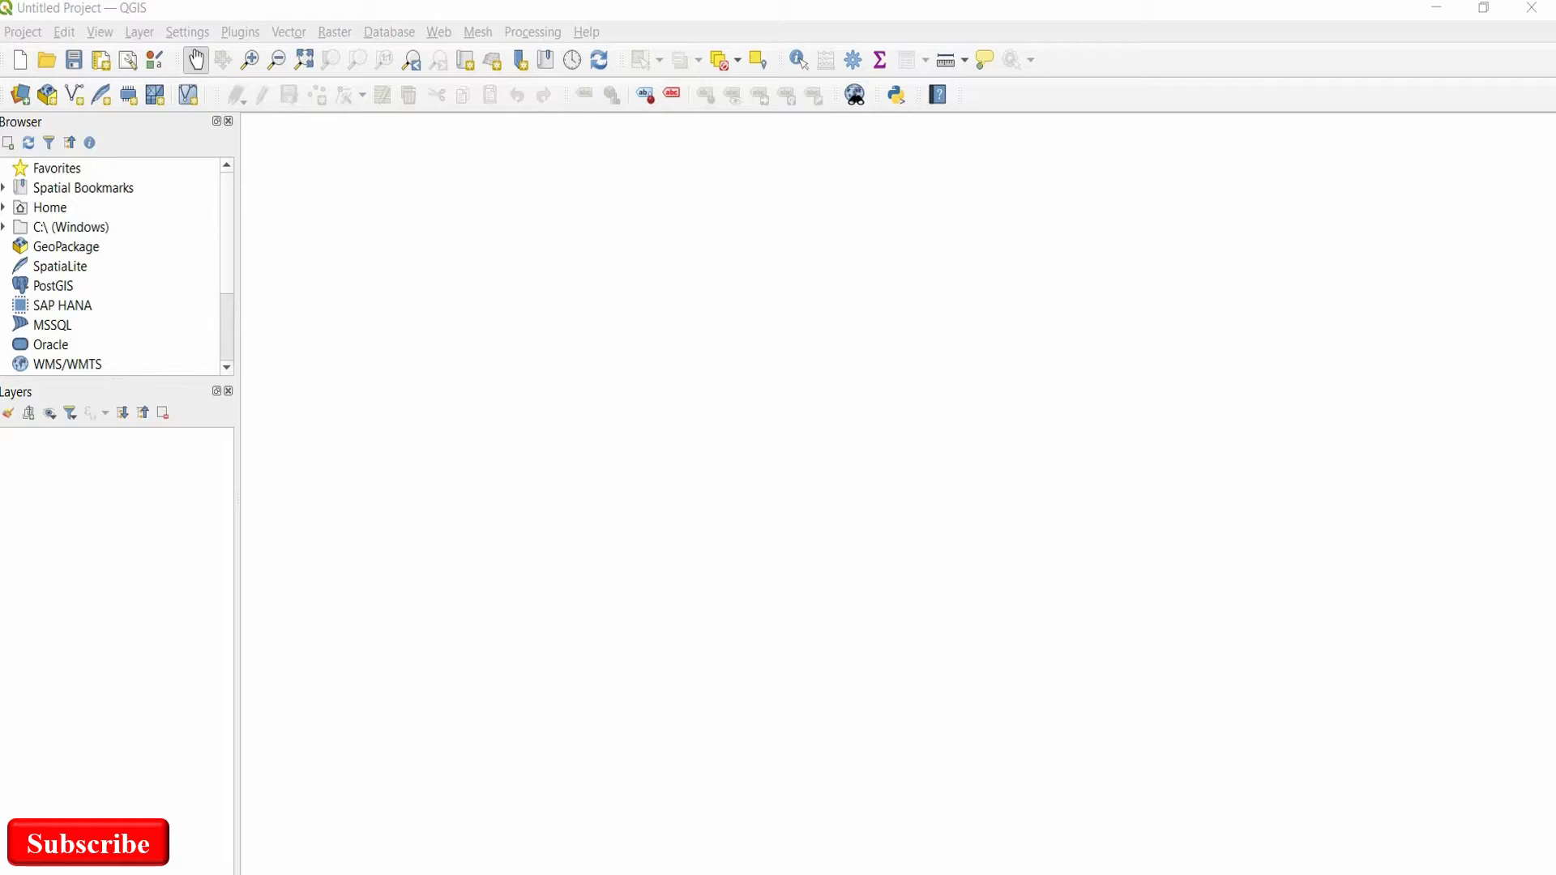
# Add the OpenStreetMap base layer from the OpenLayers plugin to the empty project.
pyautogui.click(438, 32)
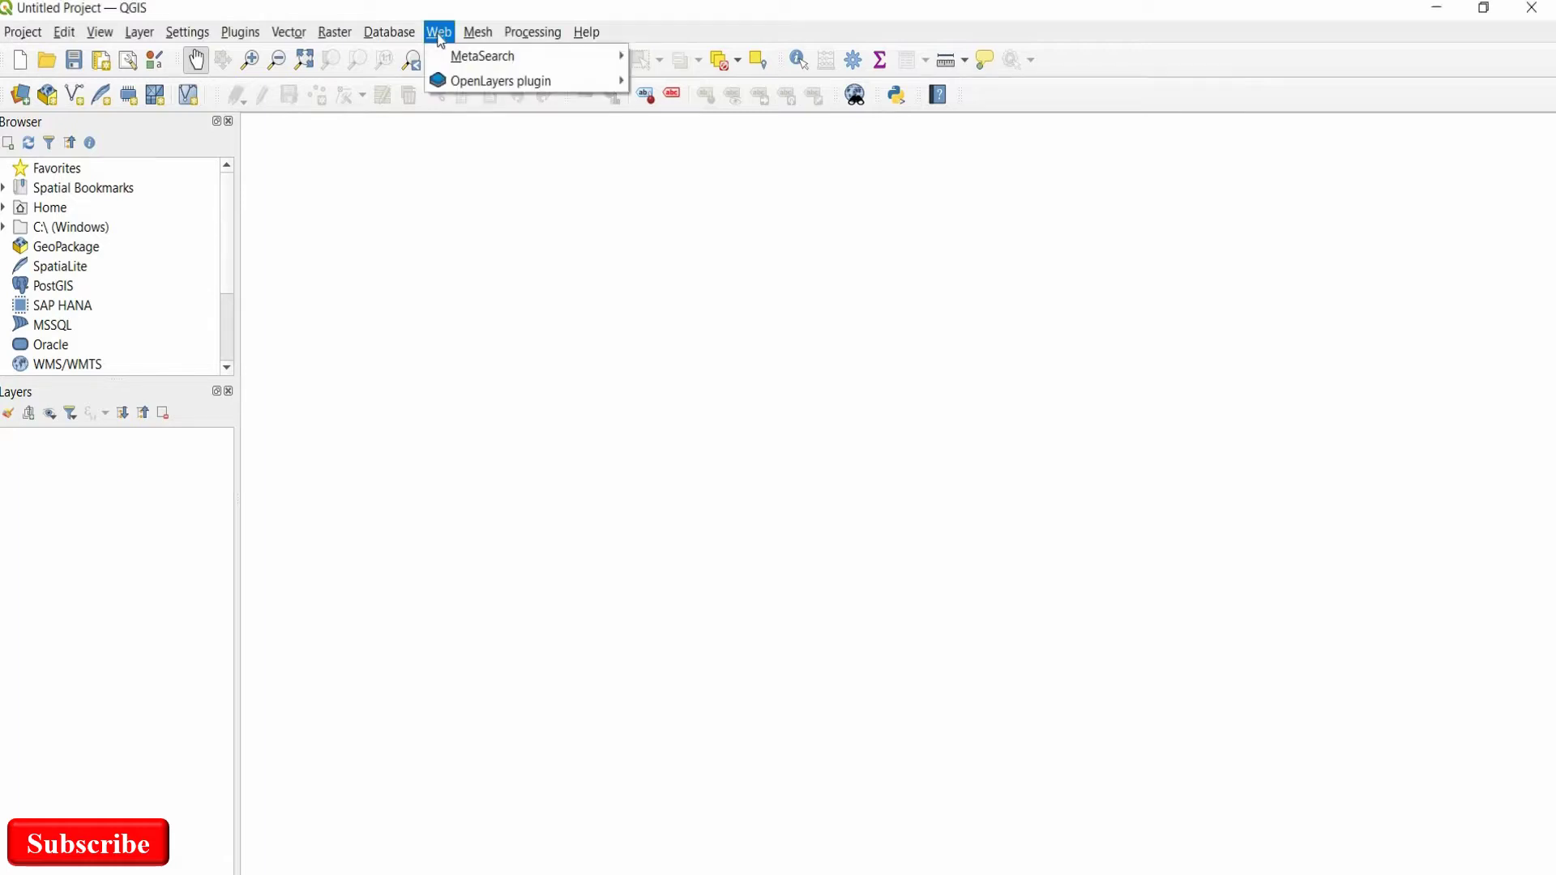
pyautogui.moveTo(567, 79)
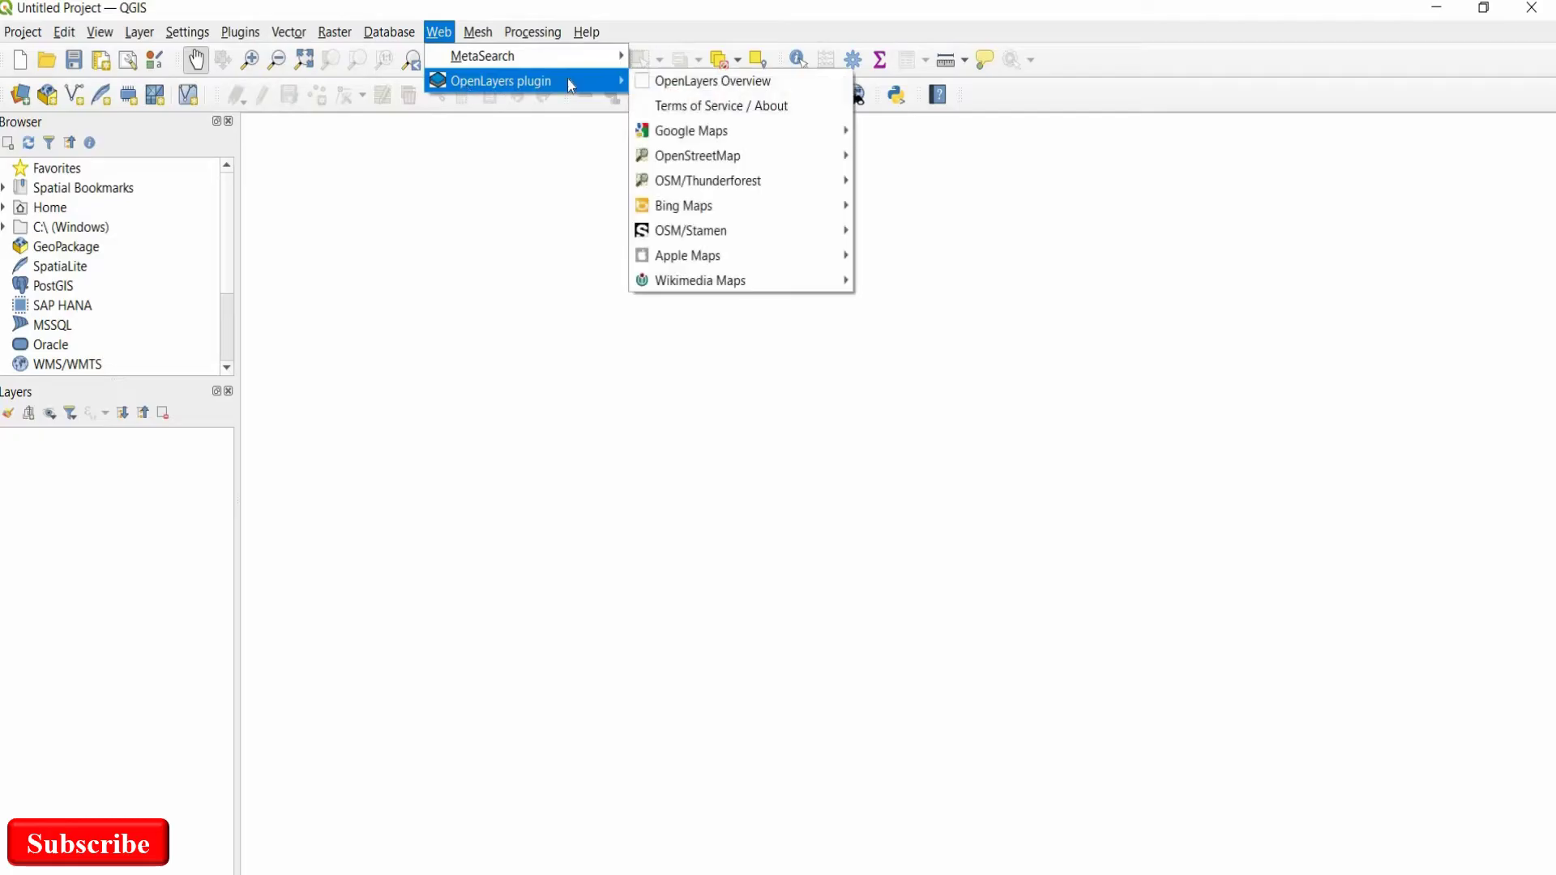
pyautogui.moveTo(717, 175)
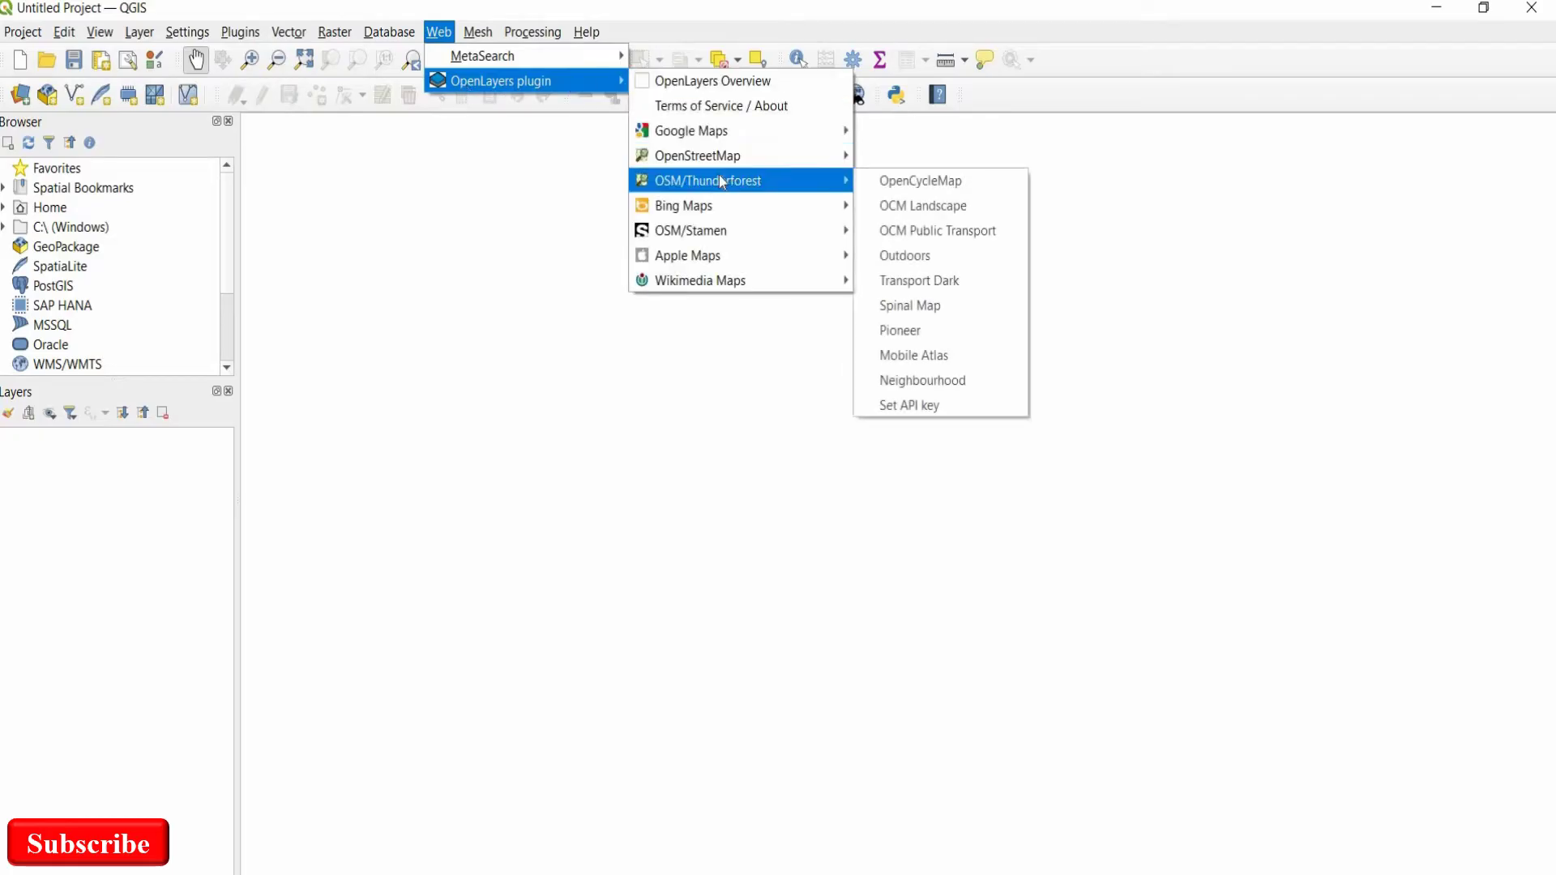
pyautogui.moveTo(806, 155)
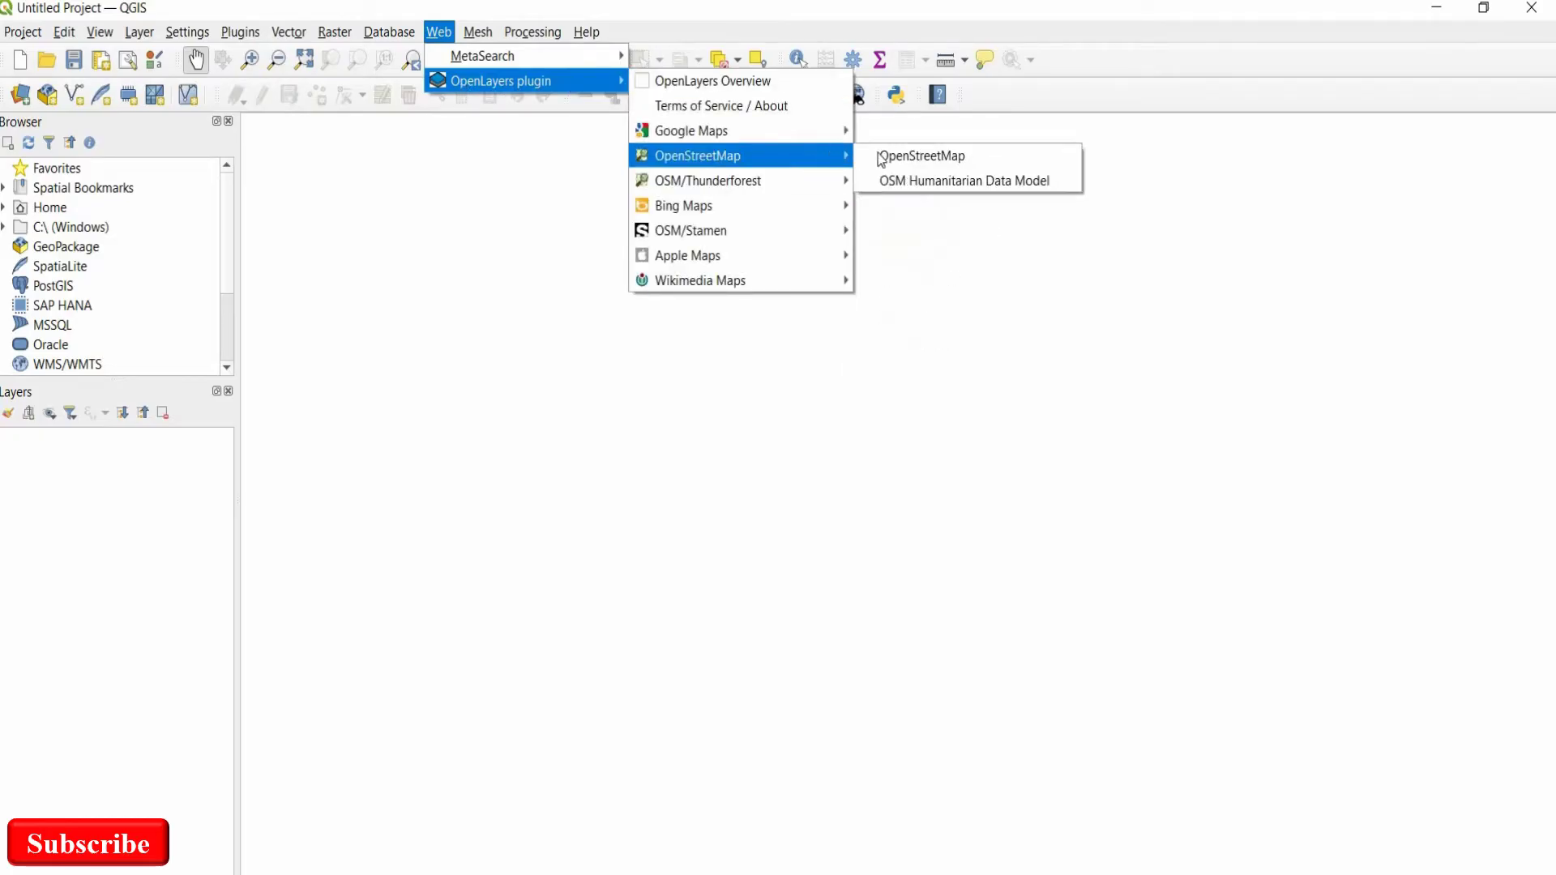
pyautogui.click(900, 157)
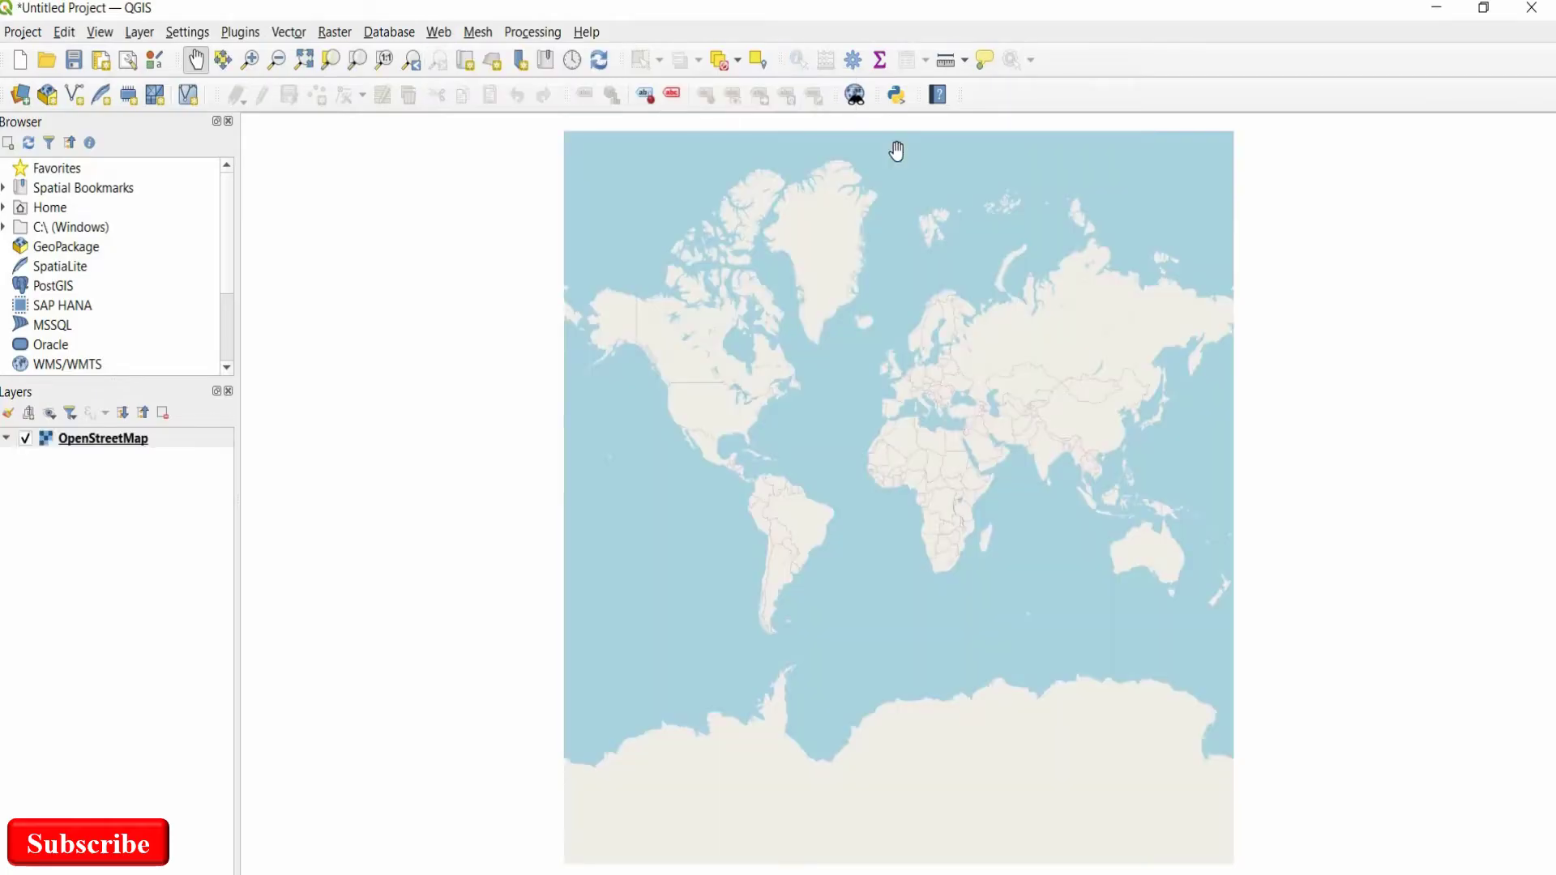
# Set the project coordinate reference system to WGS 84 / Pseudo-Mercator (EPSG:3857).
pyautogui.click(25, 31)
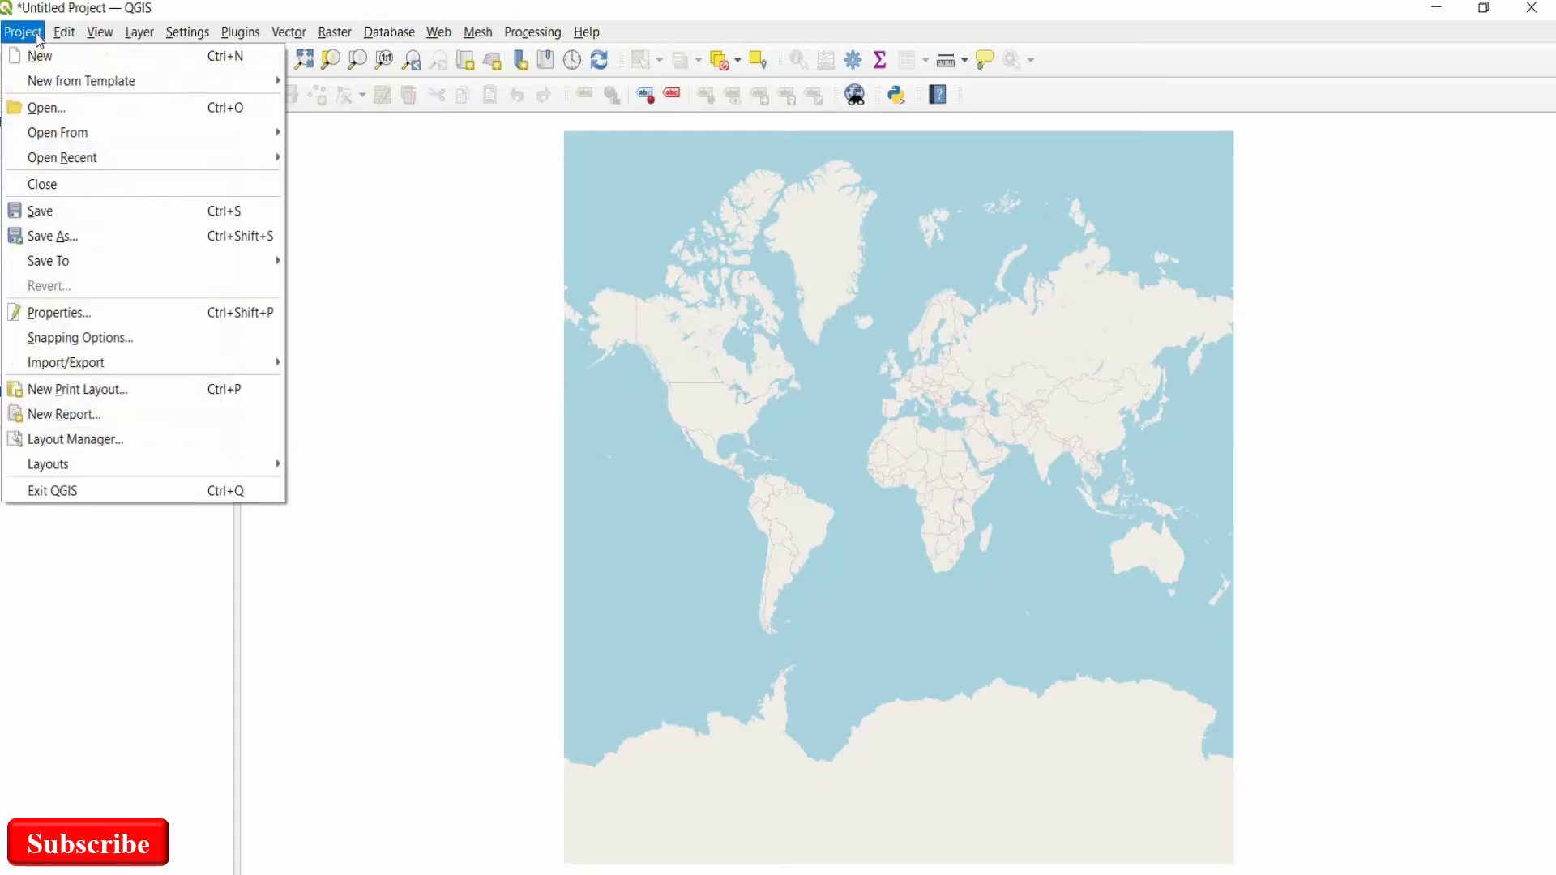
pyautogui.click(57, 315)
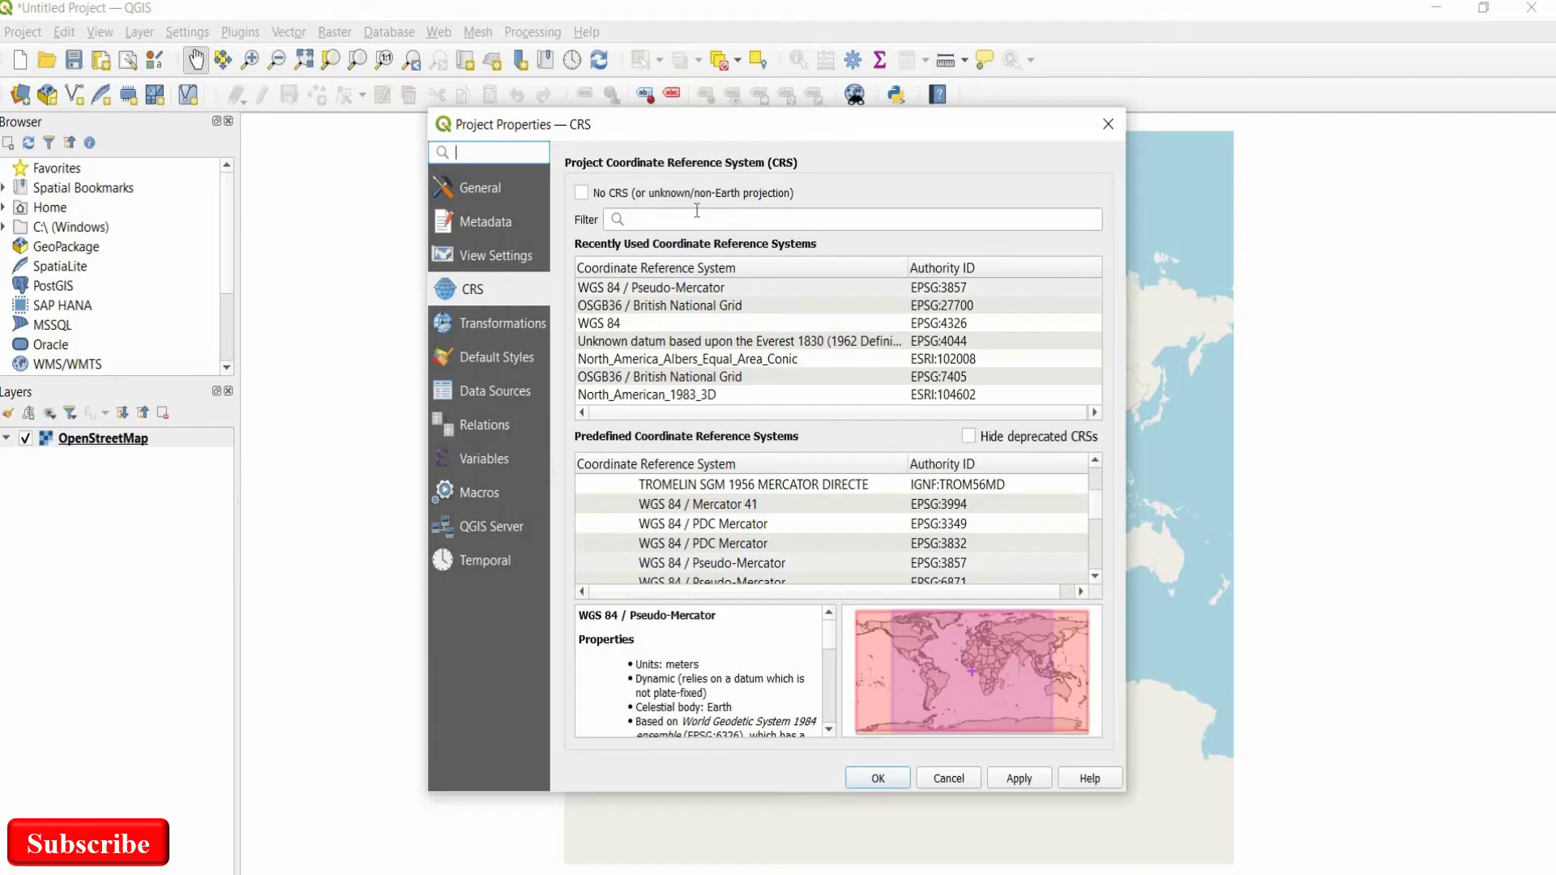
pyautogui.click(674, 288)
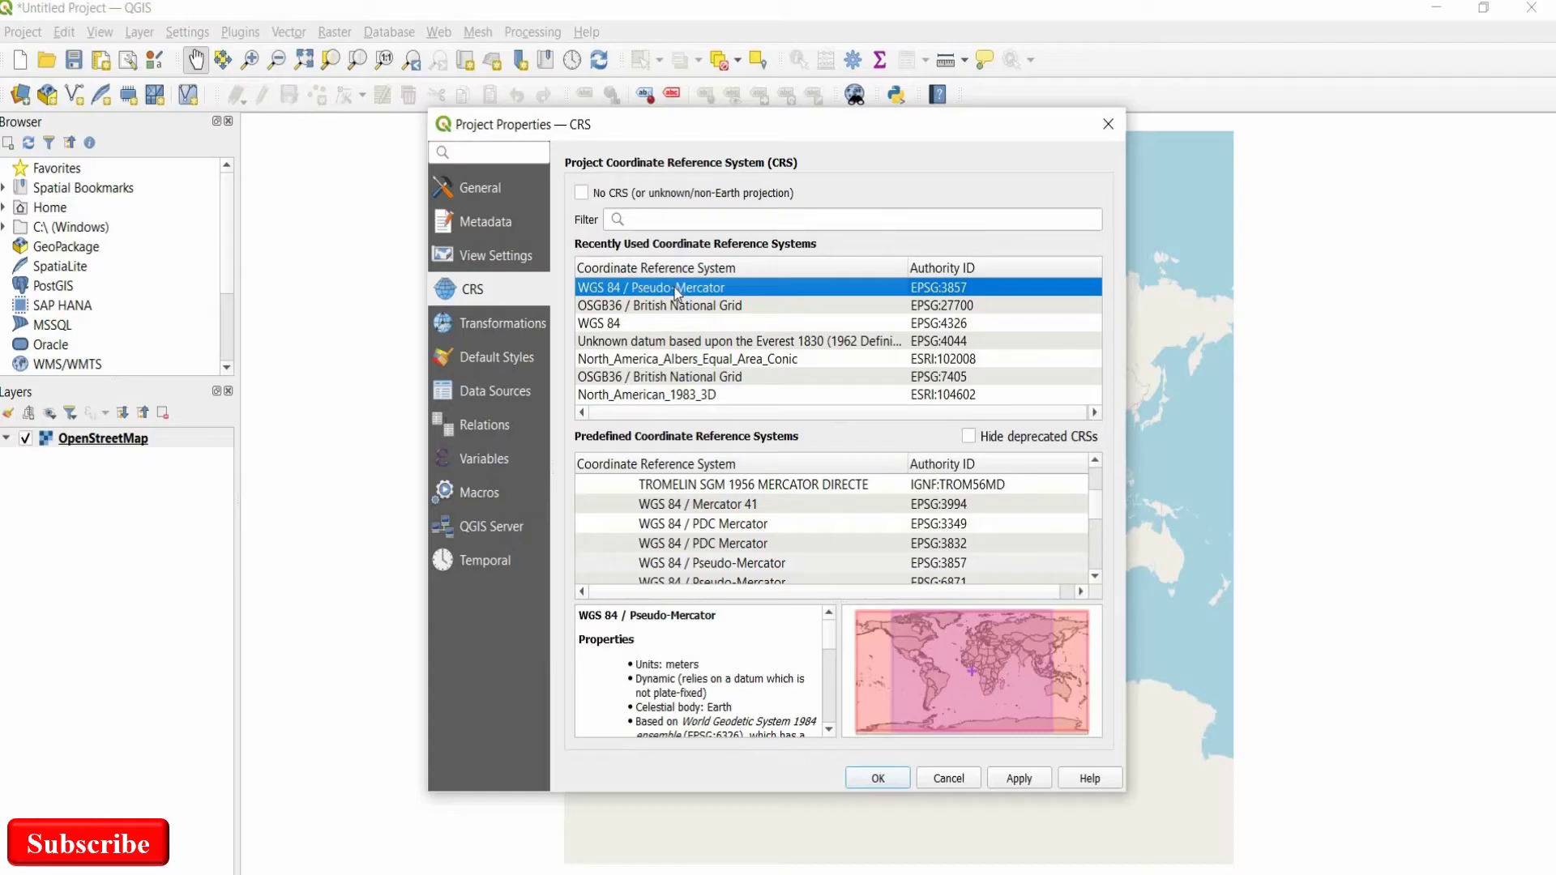
pyautogui.click(1003, 778)
pyautogui.click(877, 778)
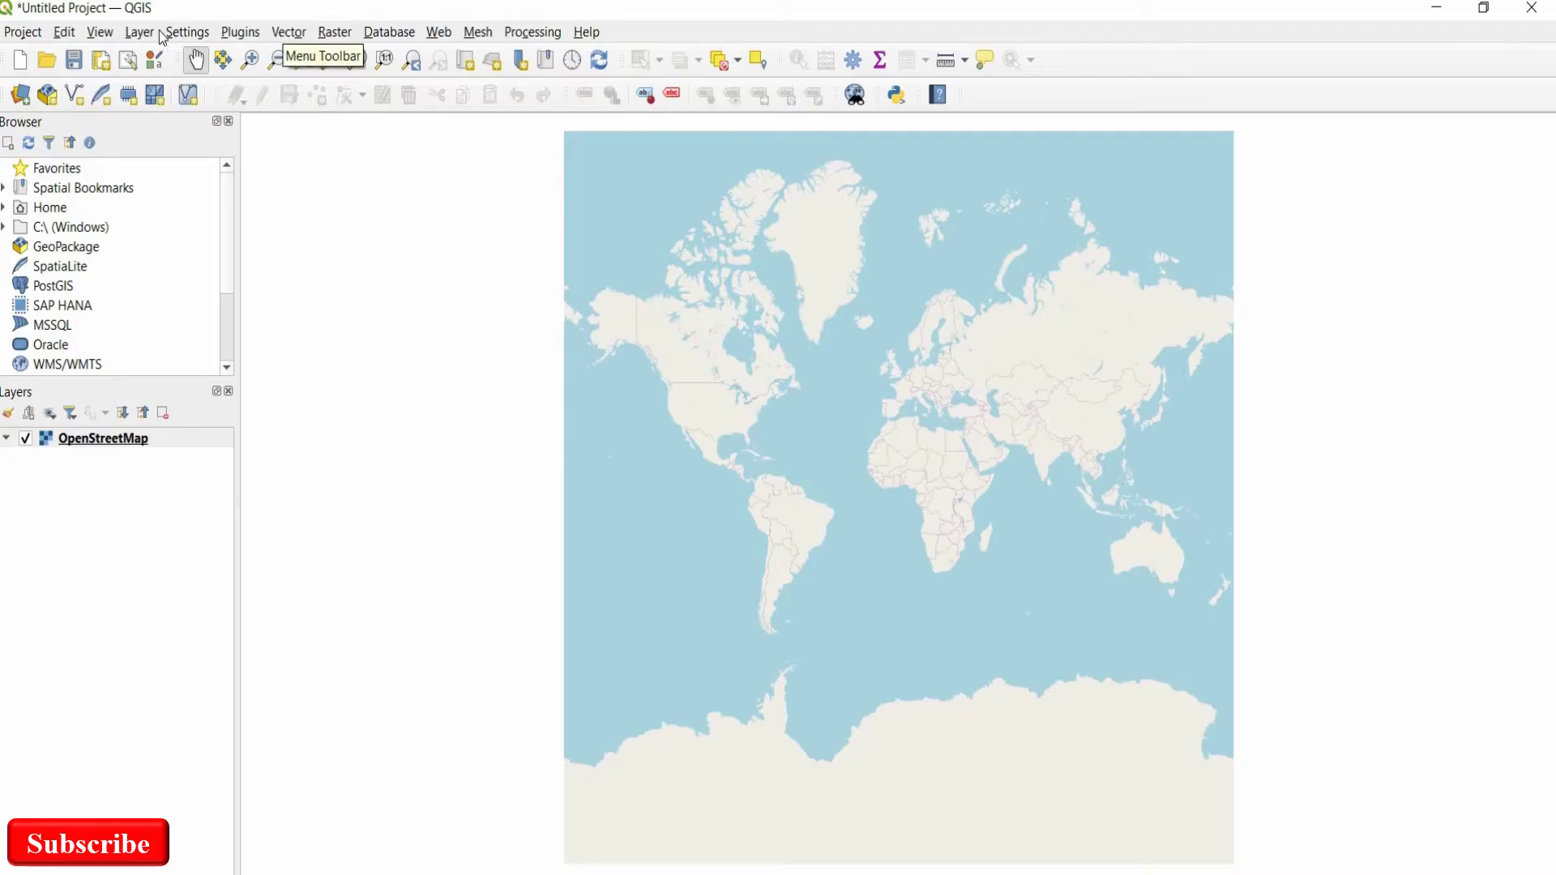
# Search for "gateway of india" with OSM place search and zoom the map to the Prem J. Ramchandani Road result and its surroundings.
pyautogui.click(105, 34)
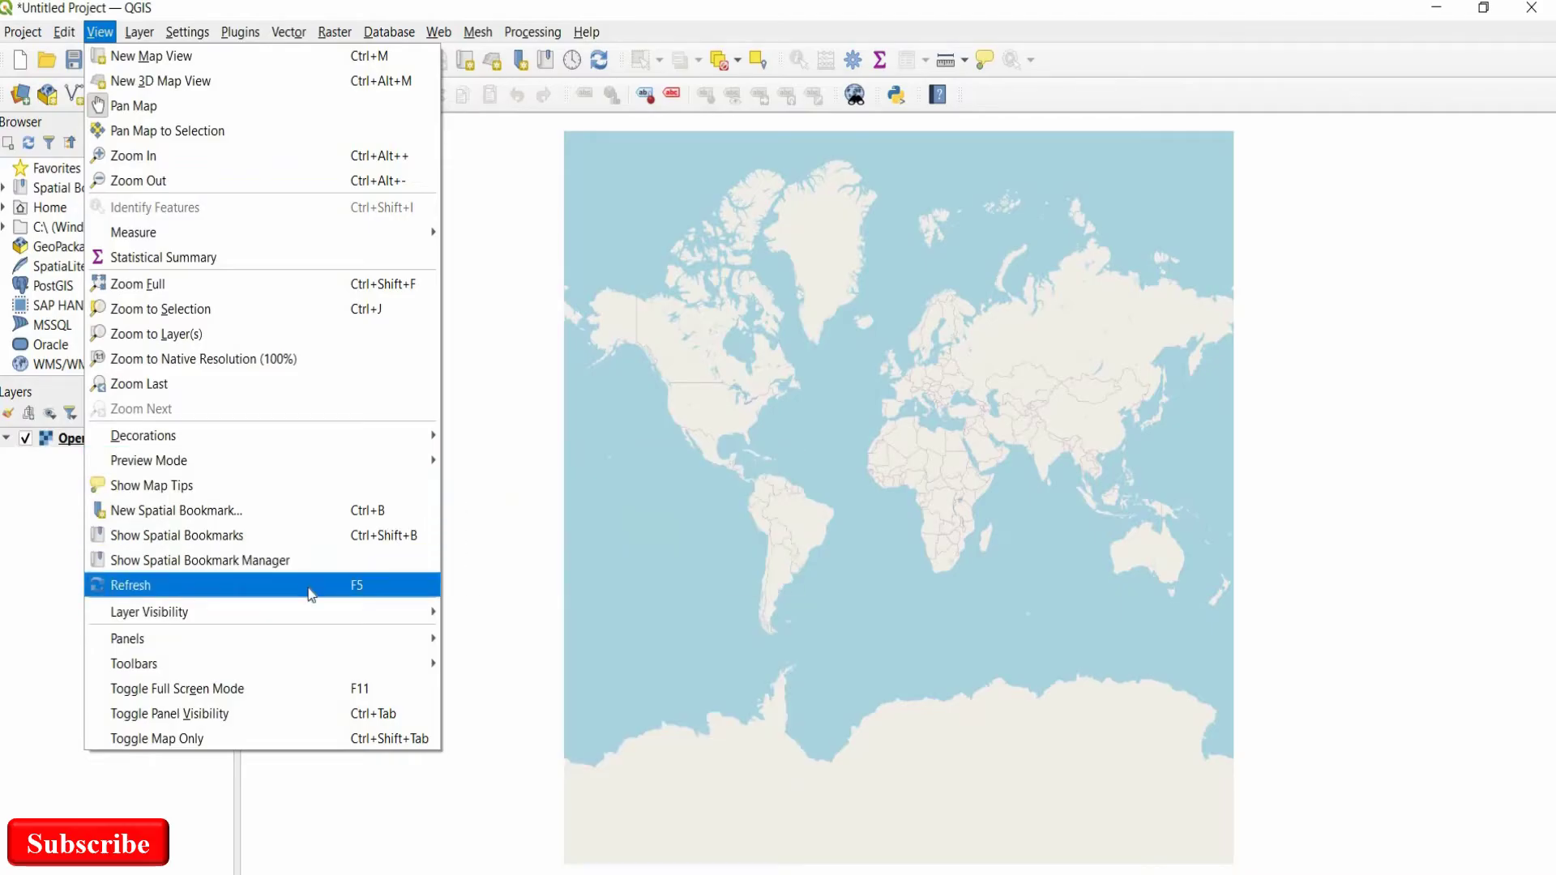
pyautogui.moveTo(441, 640)
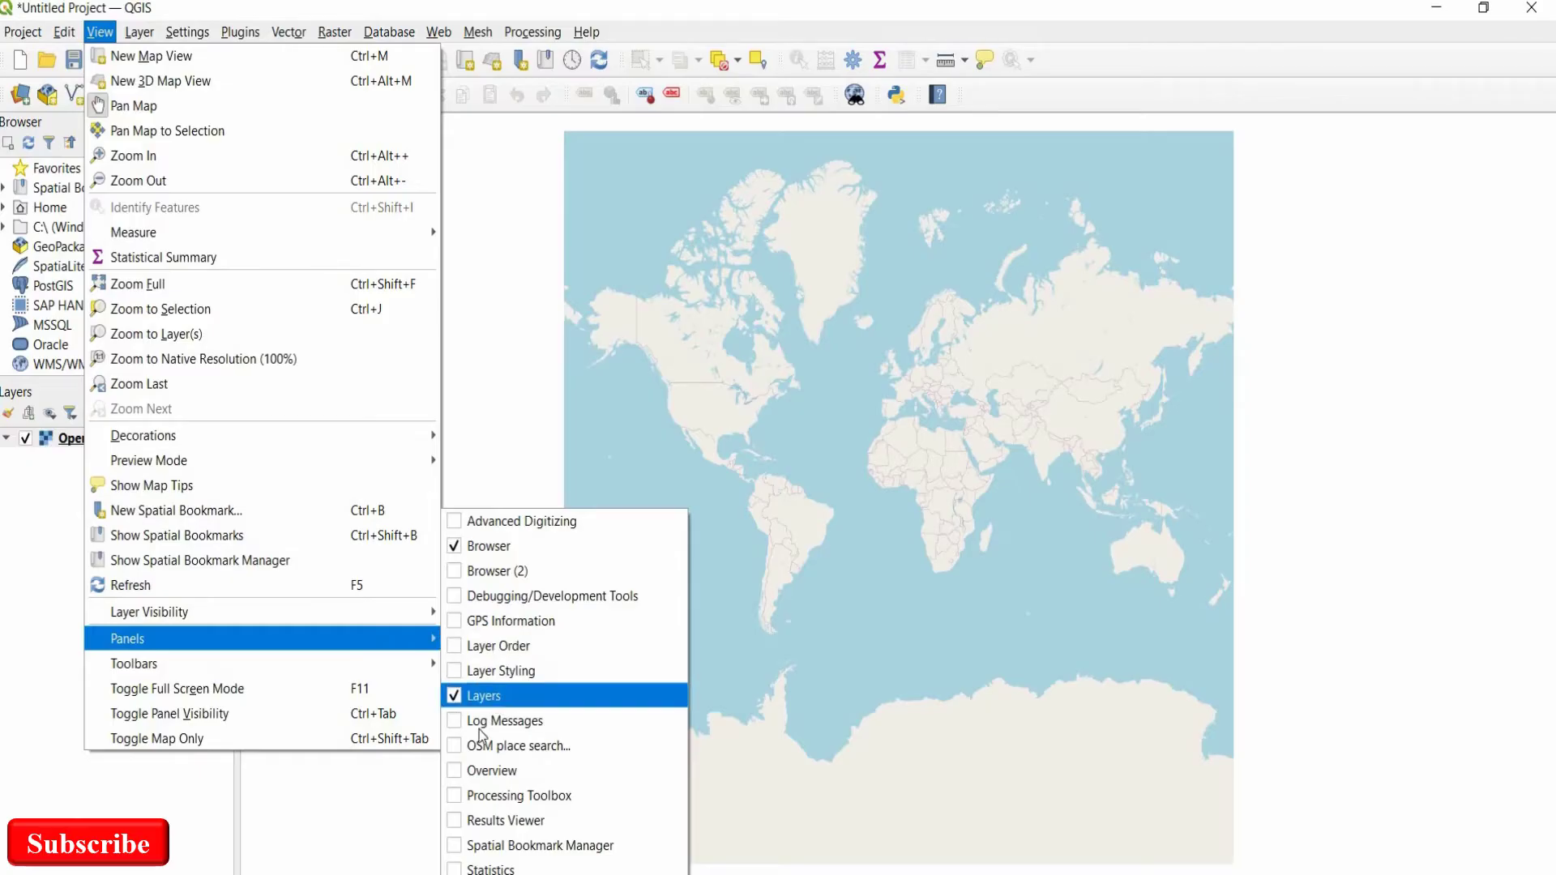
pyautogui.click(456, 746)
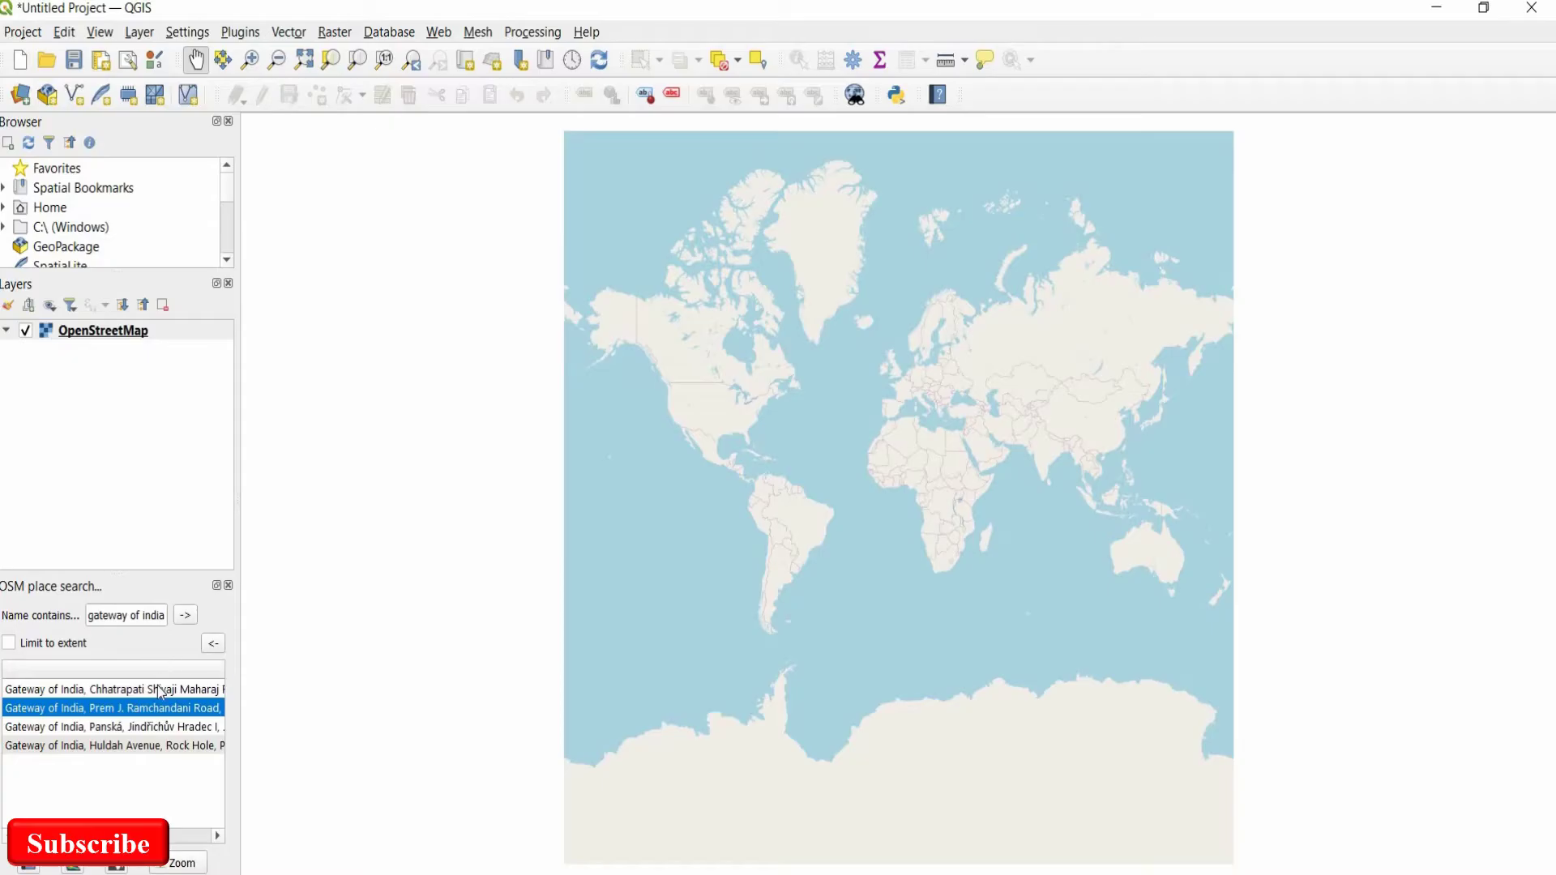
pyautogui.click(180, 862)
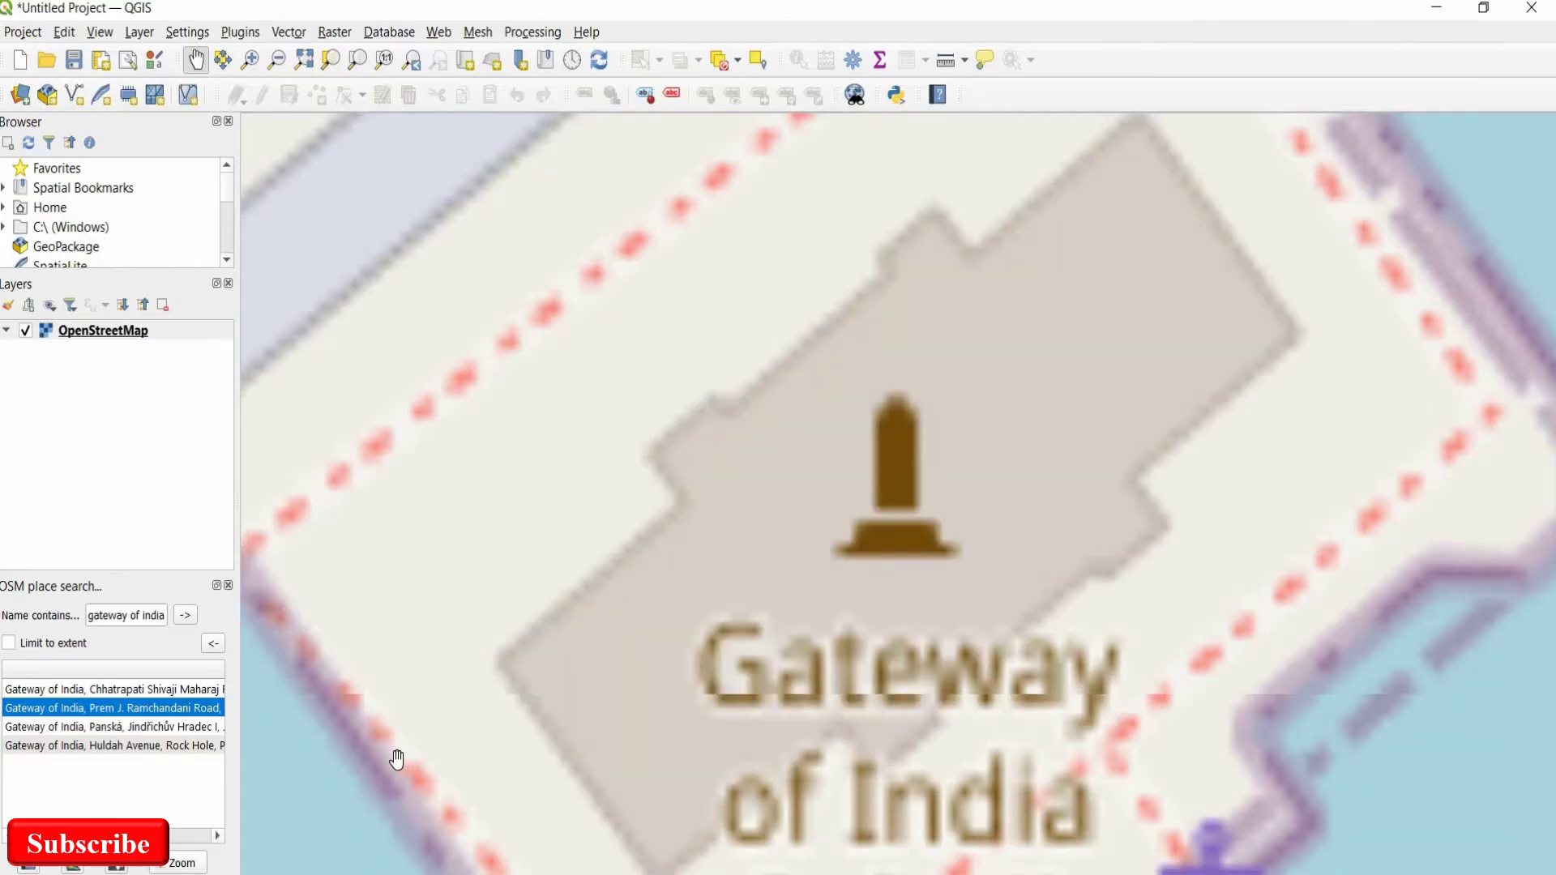
pyautogui.scroll(-3, 397, 760)
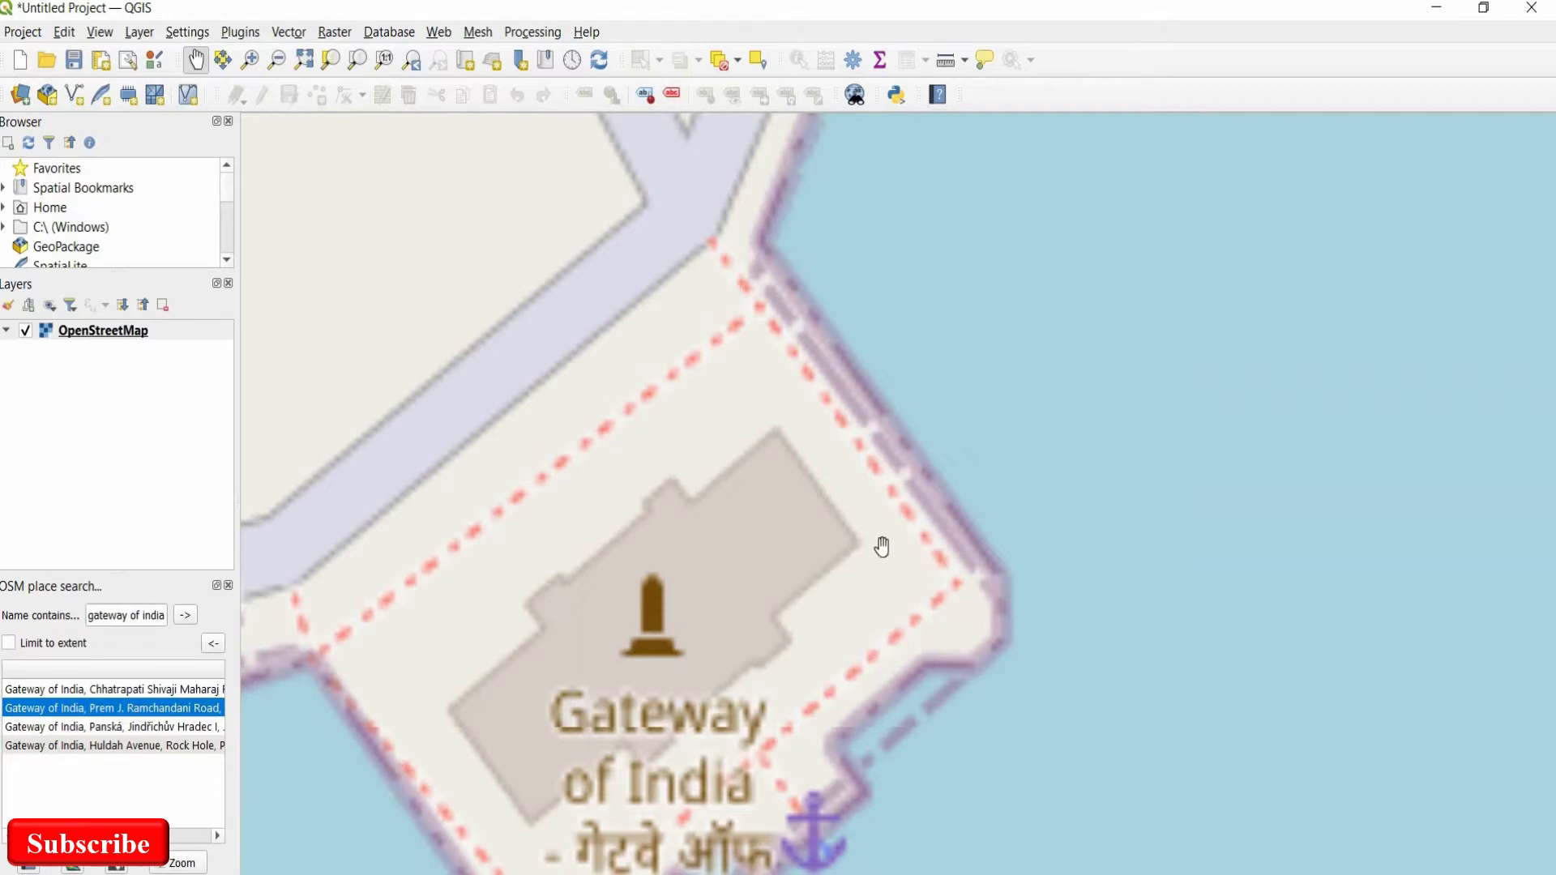
pyautogui.scroll(-1, 881, 548)
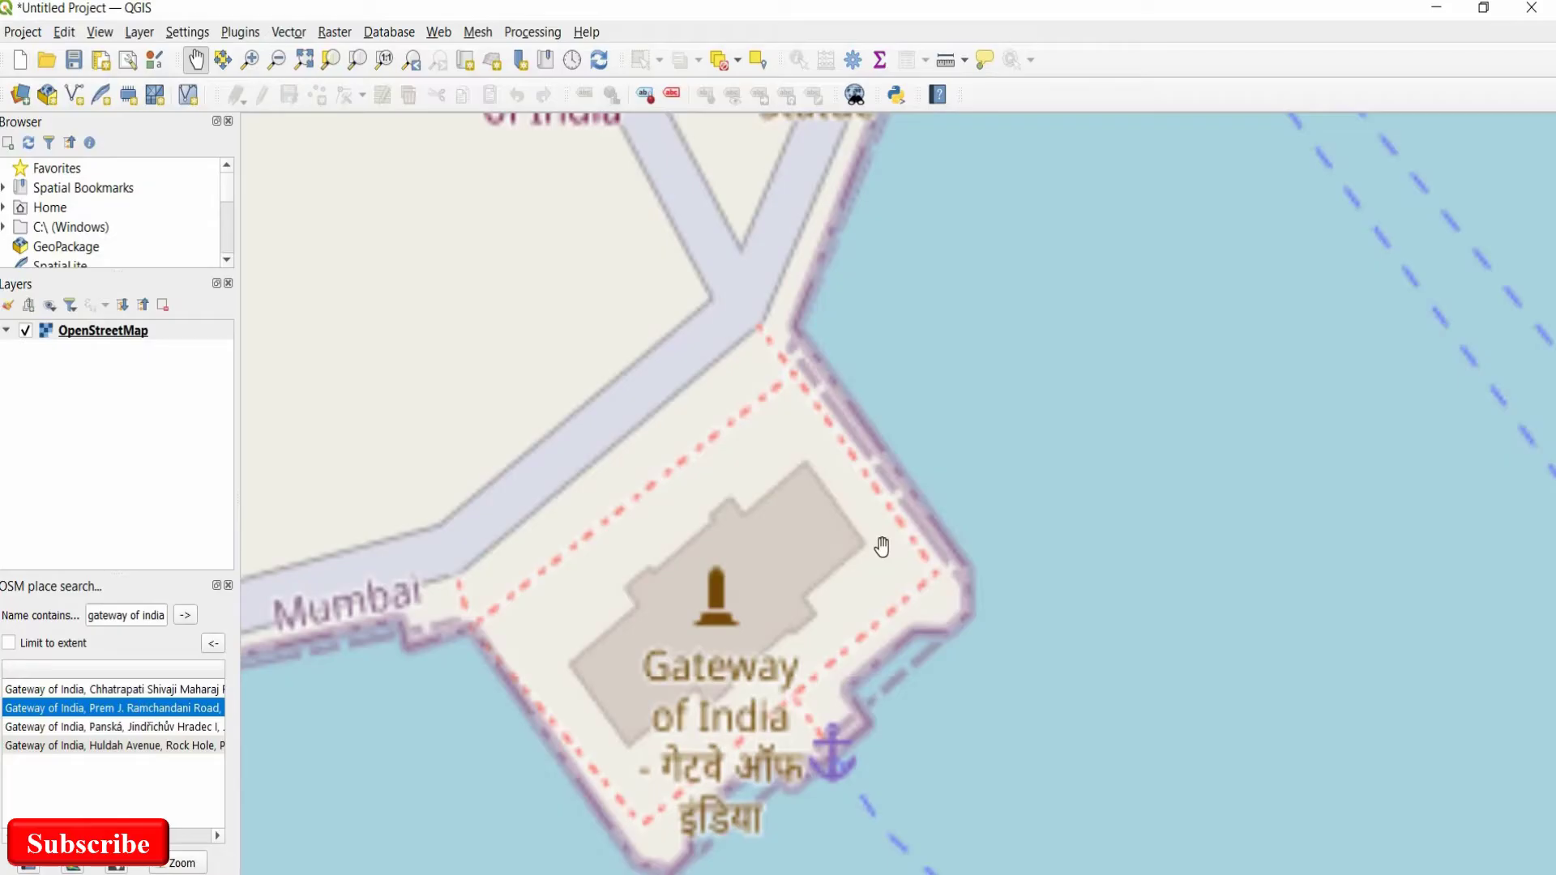
# Open the GateWay_Aerial_Imagery raster from folder B in the Georeferencer.
pyautogui.click(344, 36)
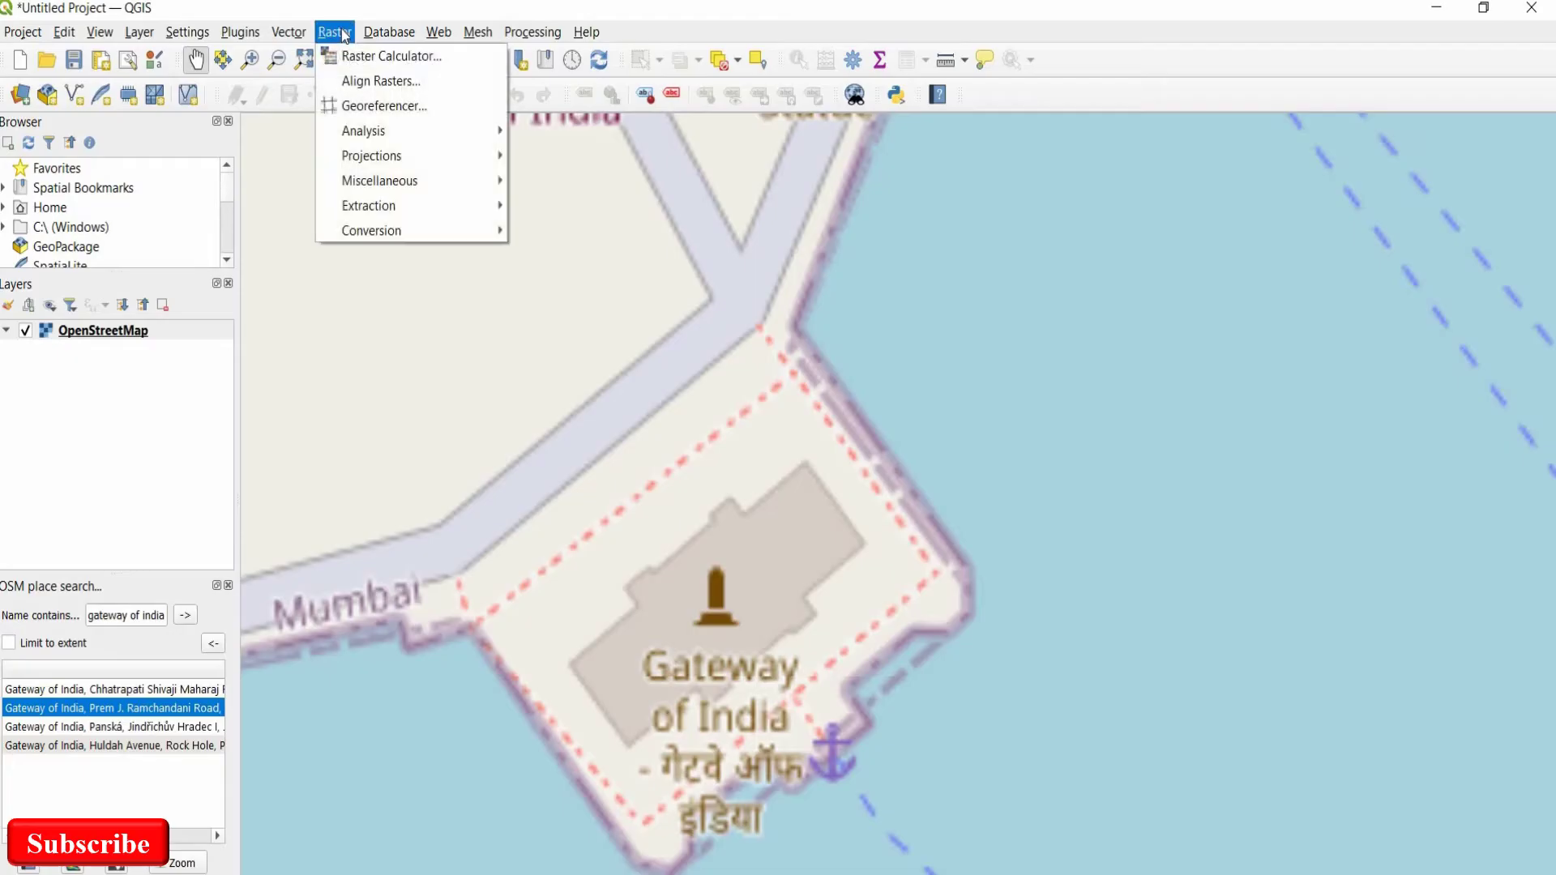
pyautogui.click(370, 108)
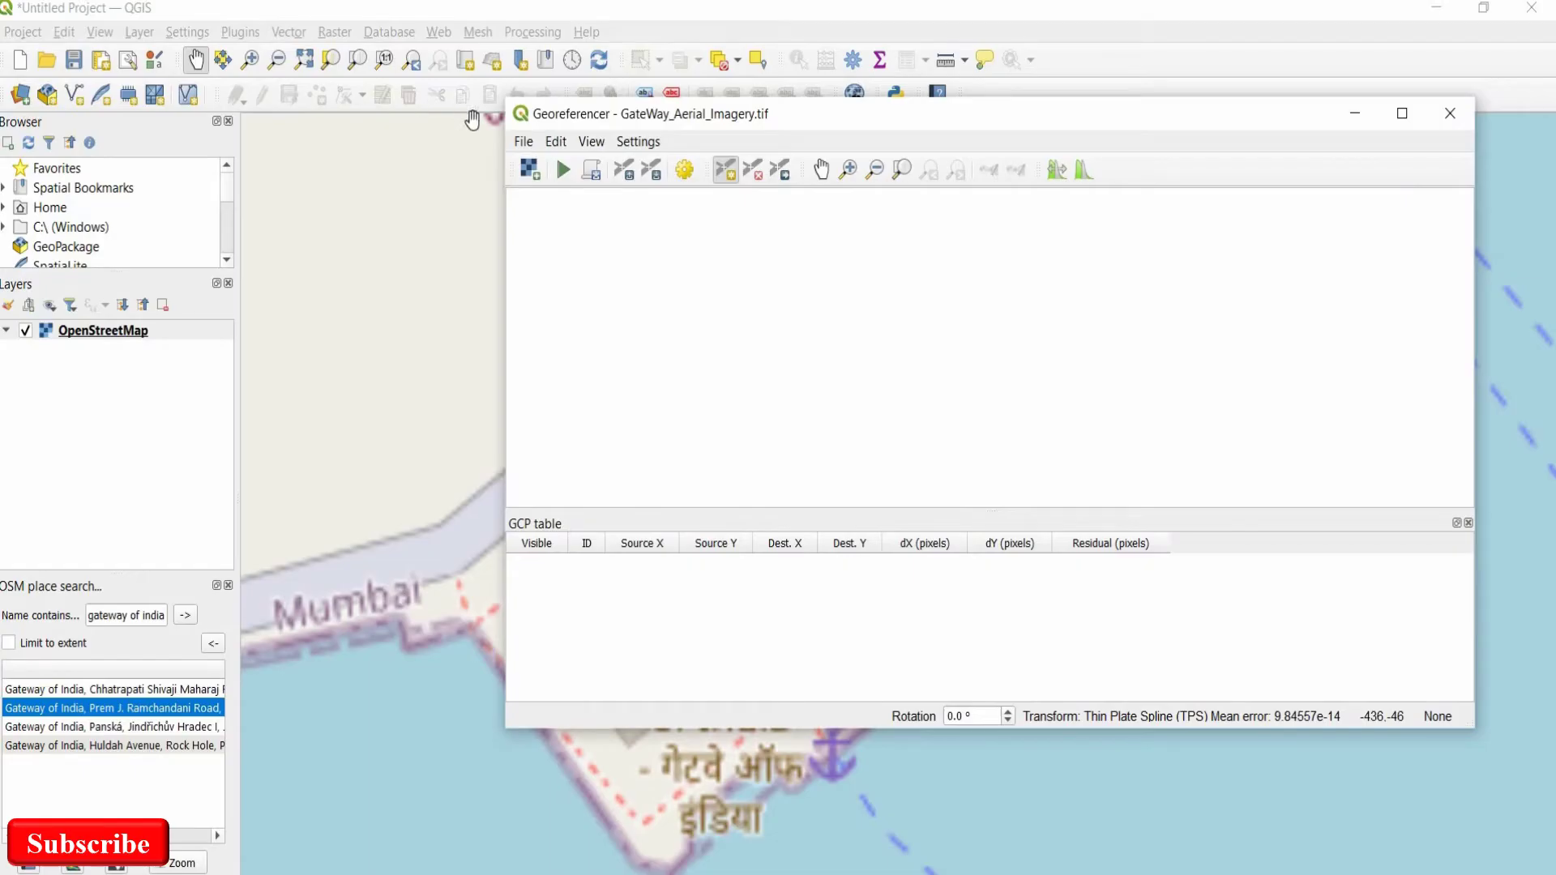
pyautogui.click(524, 143)
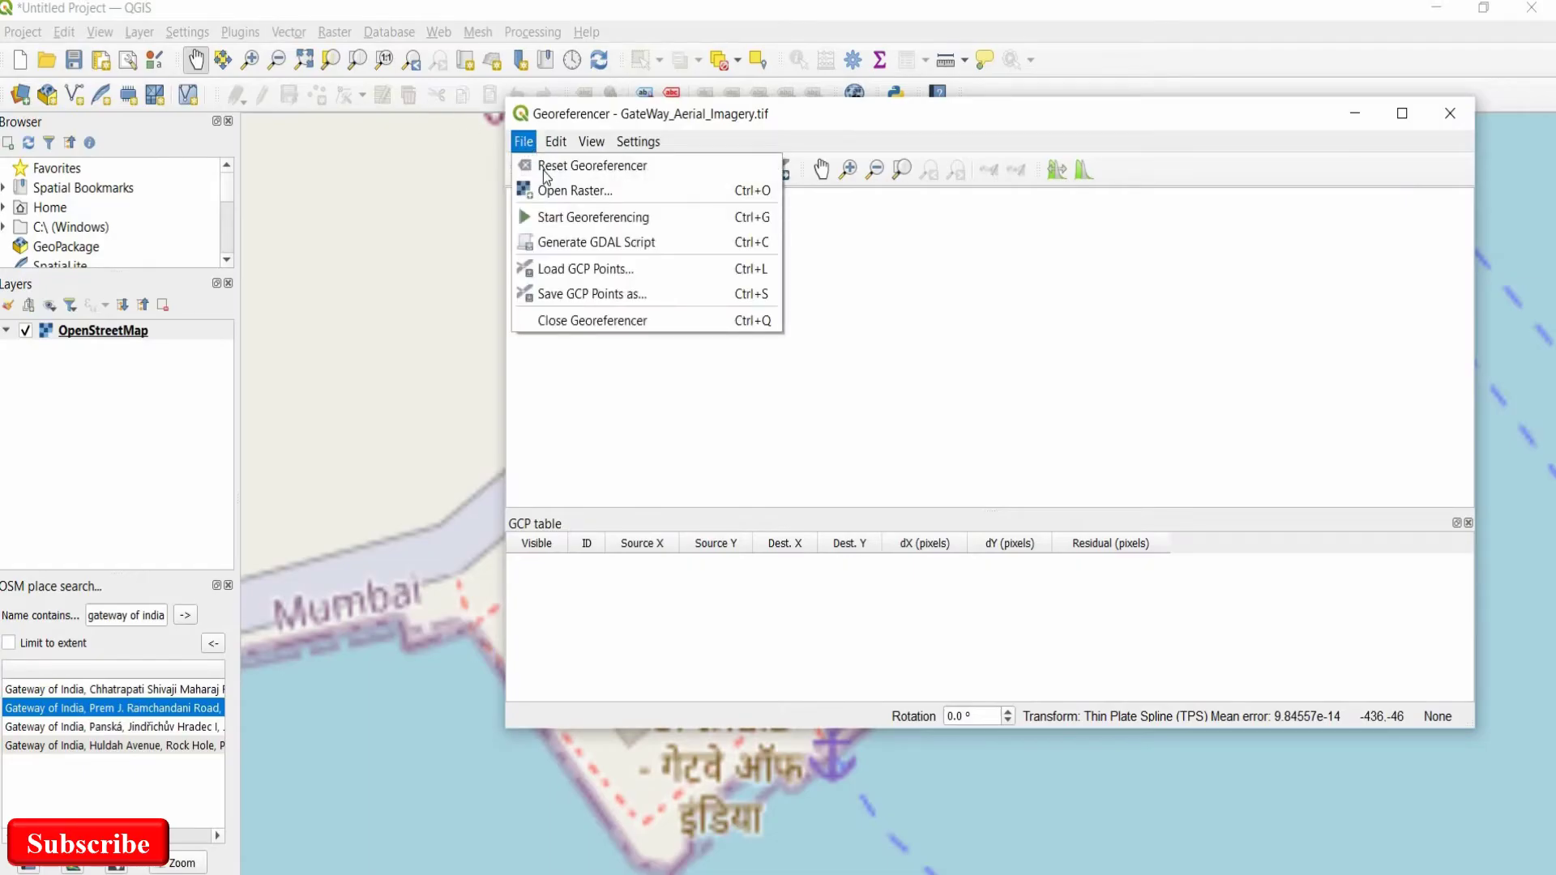
pyautogui.click(558, 191)
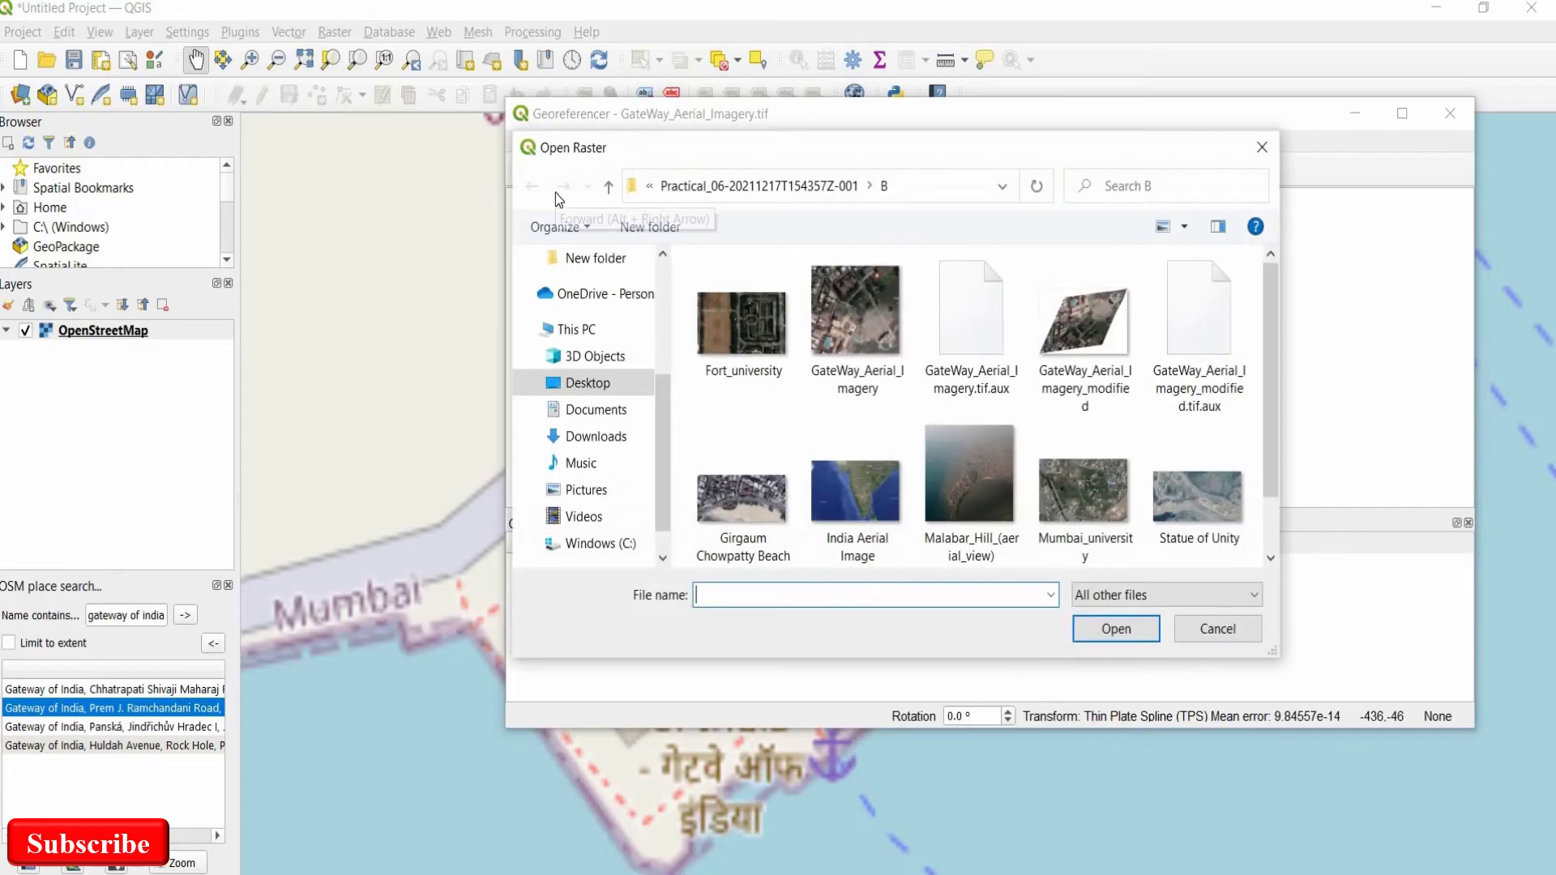
pyautogui.click(847, 315)
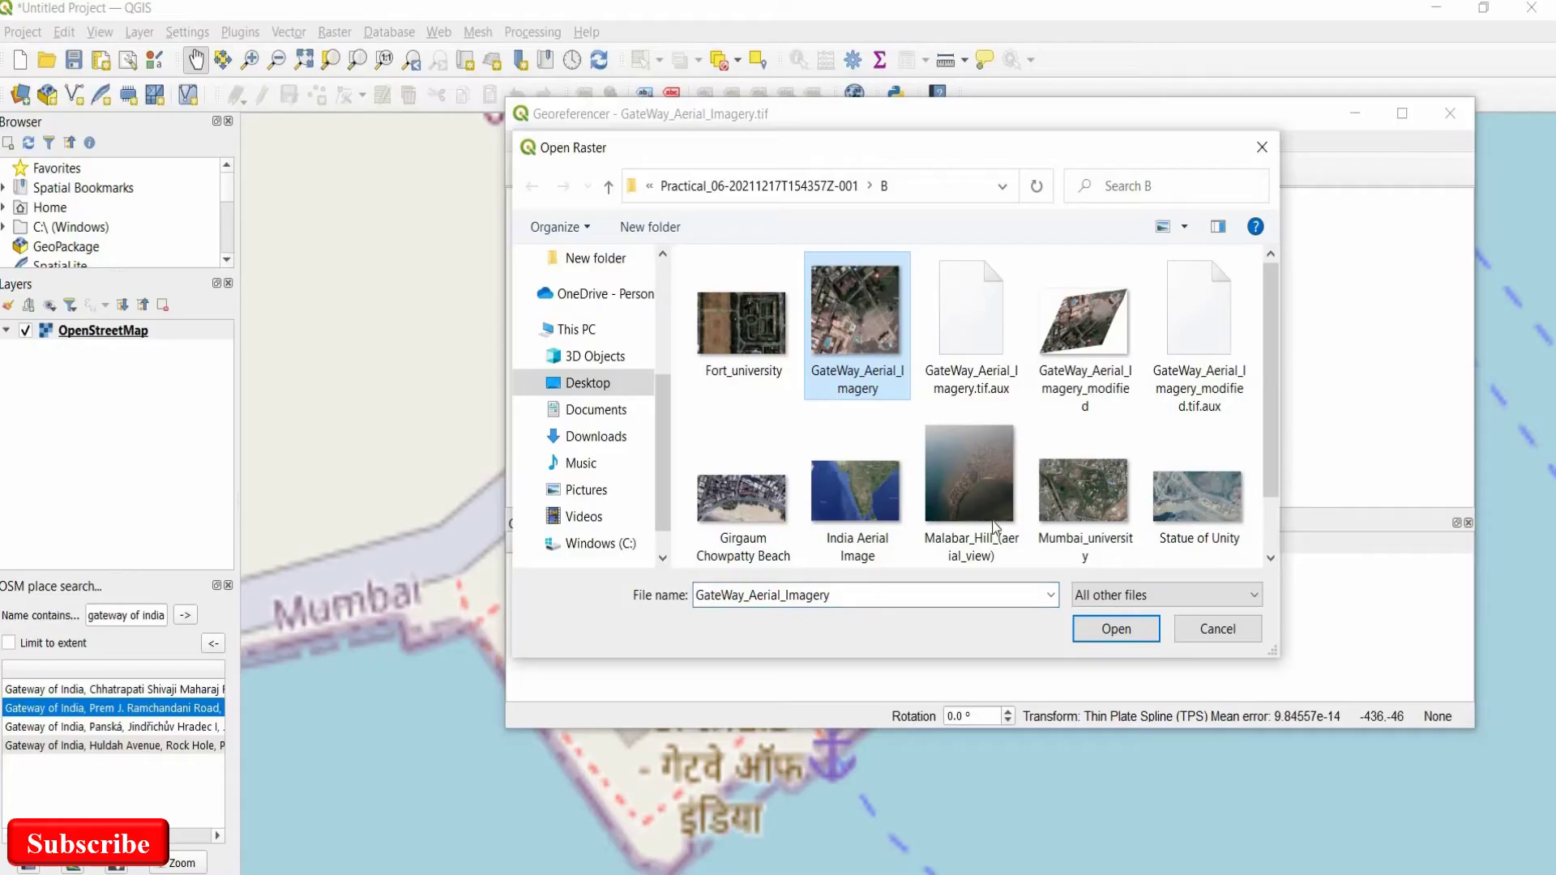
pyautogui.click(1107, 630)
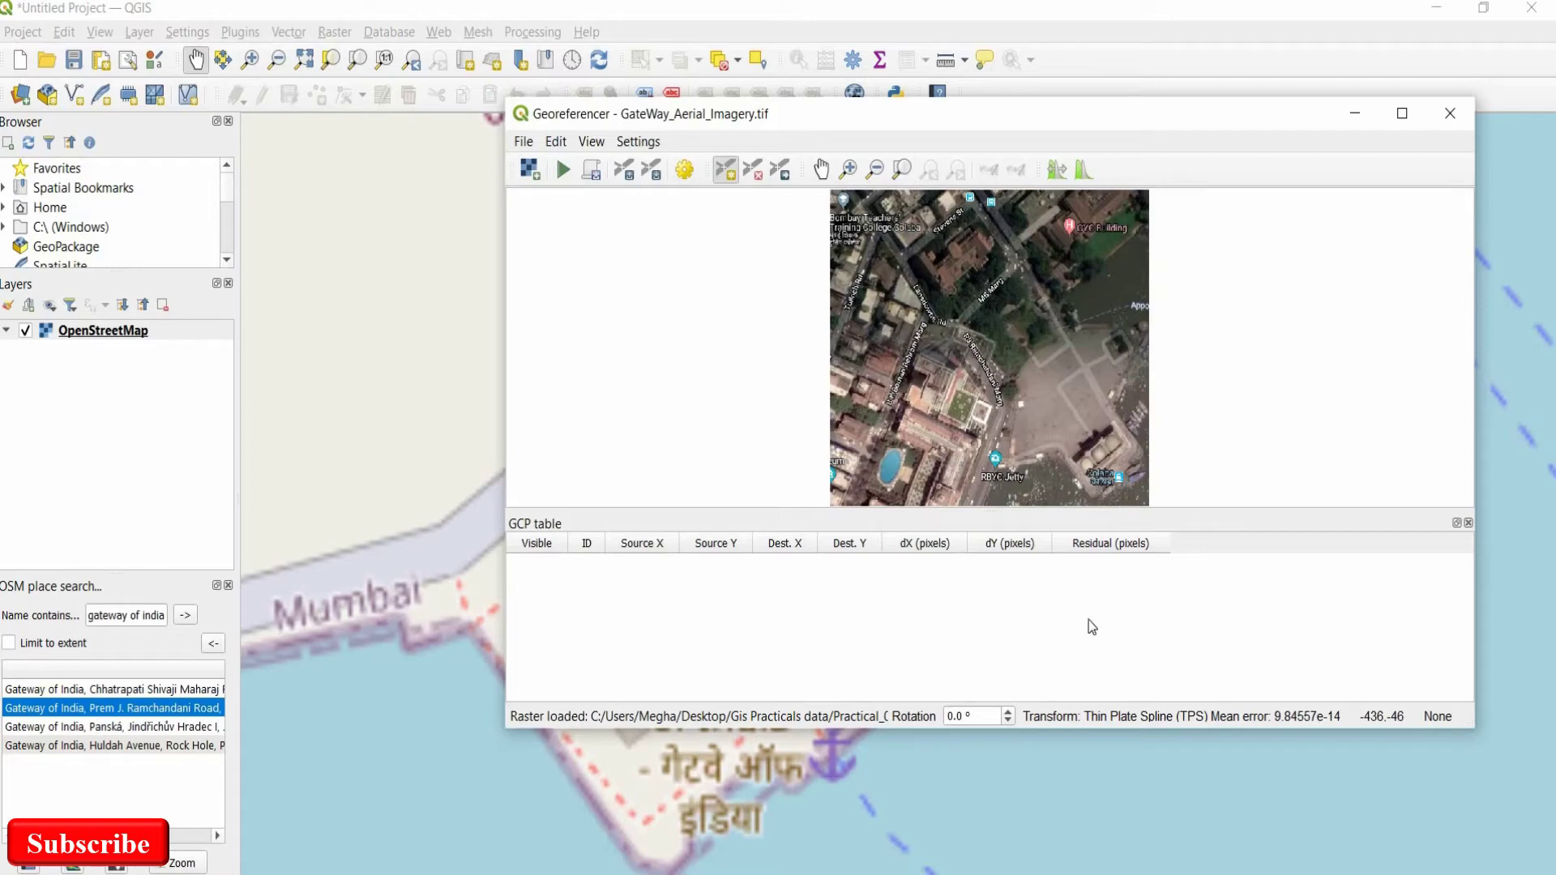
# Add a control point beside the Gateway monument on the aerial image, matched to the western corner of the dashed path on the map canvas.
pyautogui.click(559, 142)
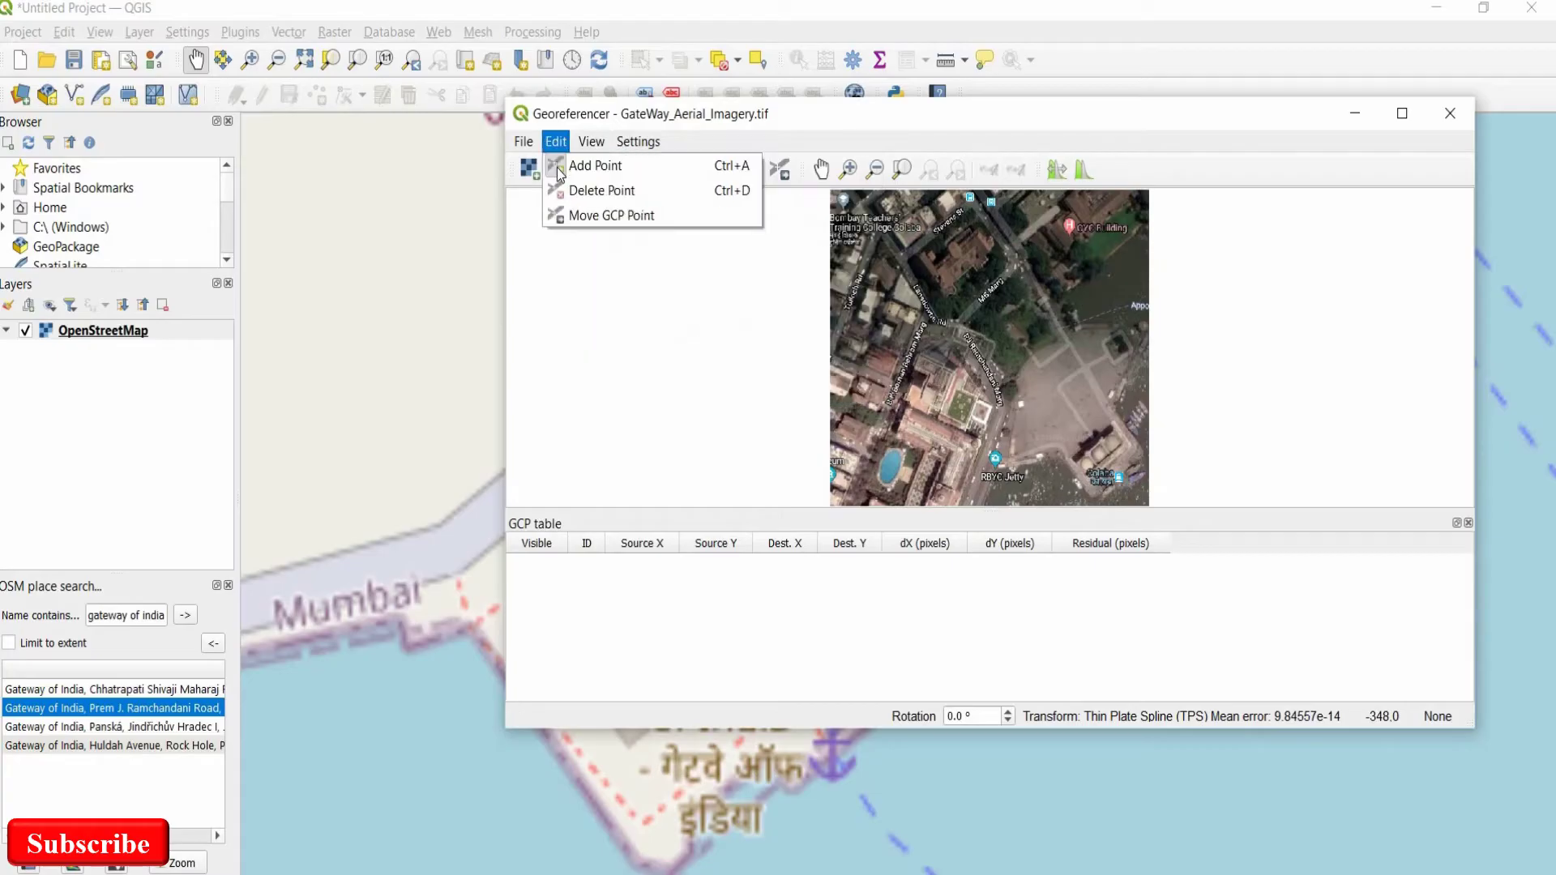
pyautogui.click(557, 167)
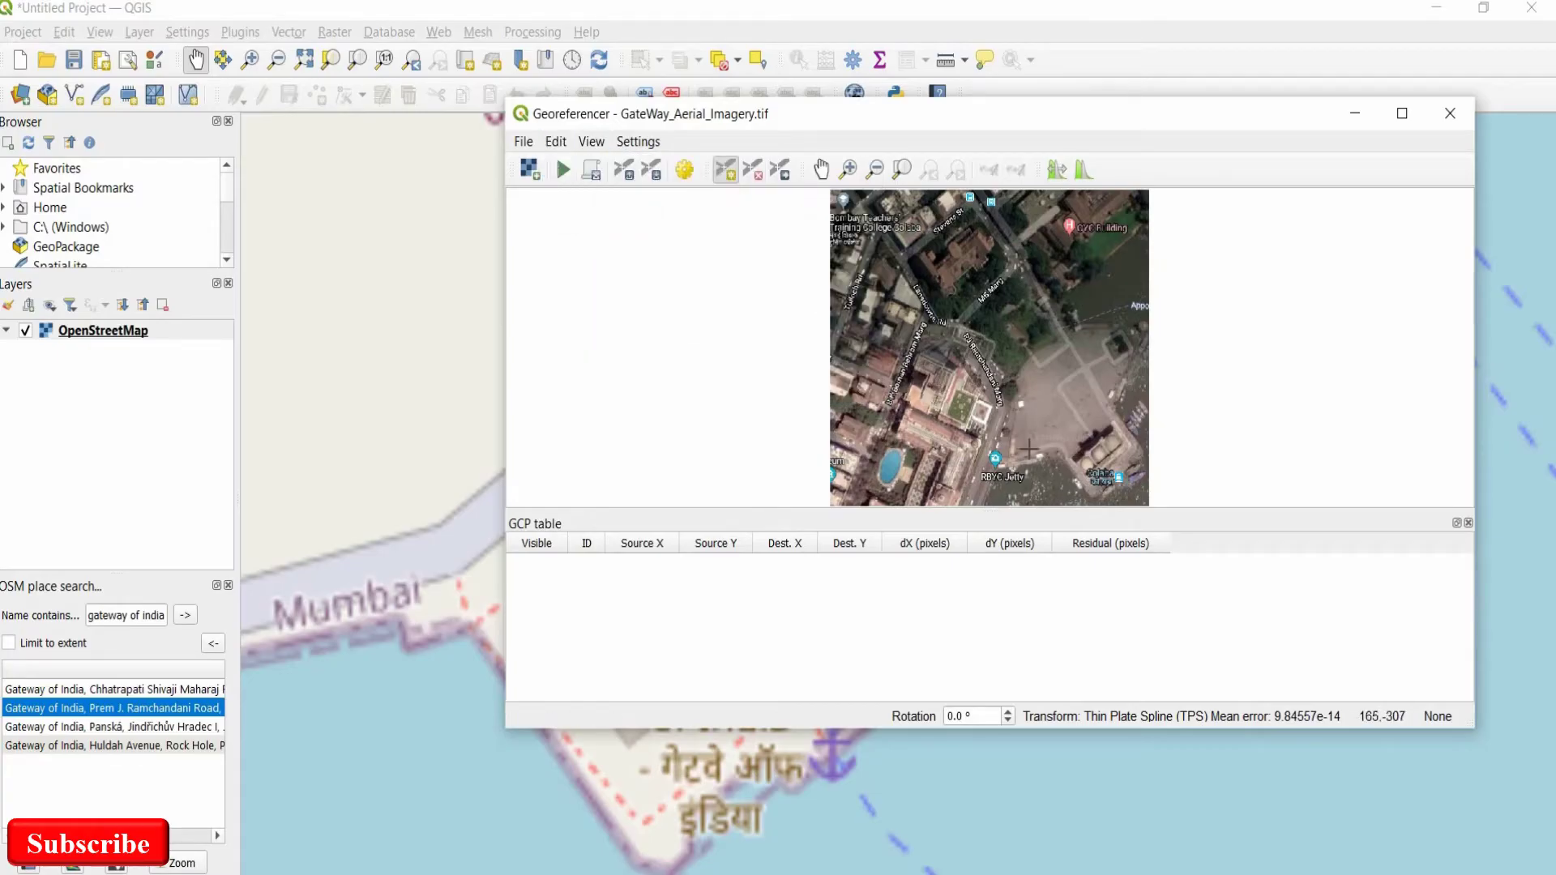
pyautogui.click(1075, 466)
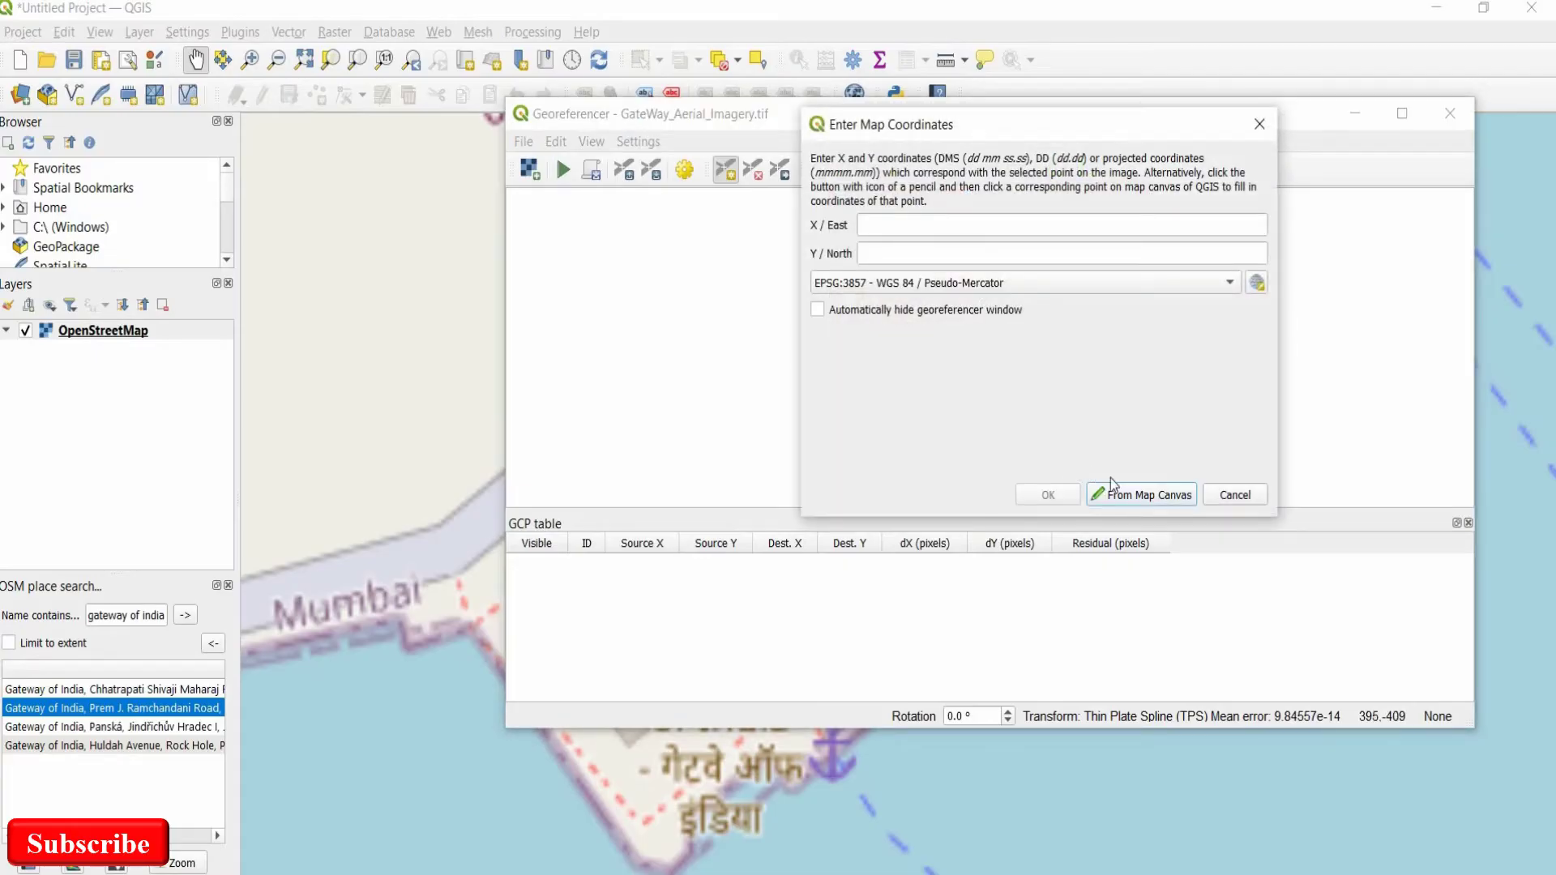
pyautogui.click(1126, 500)
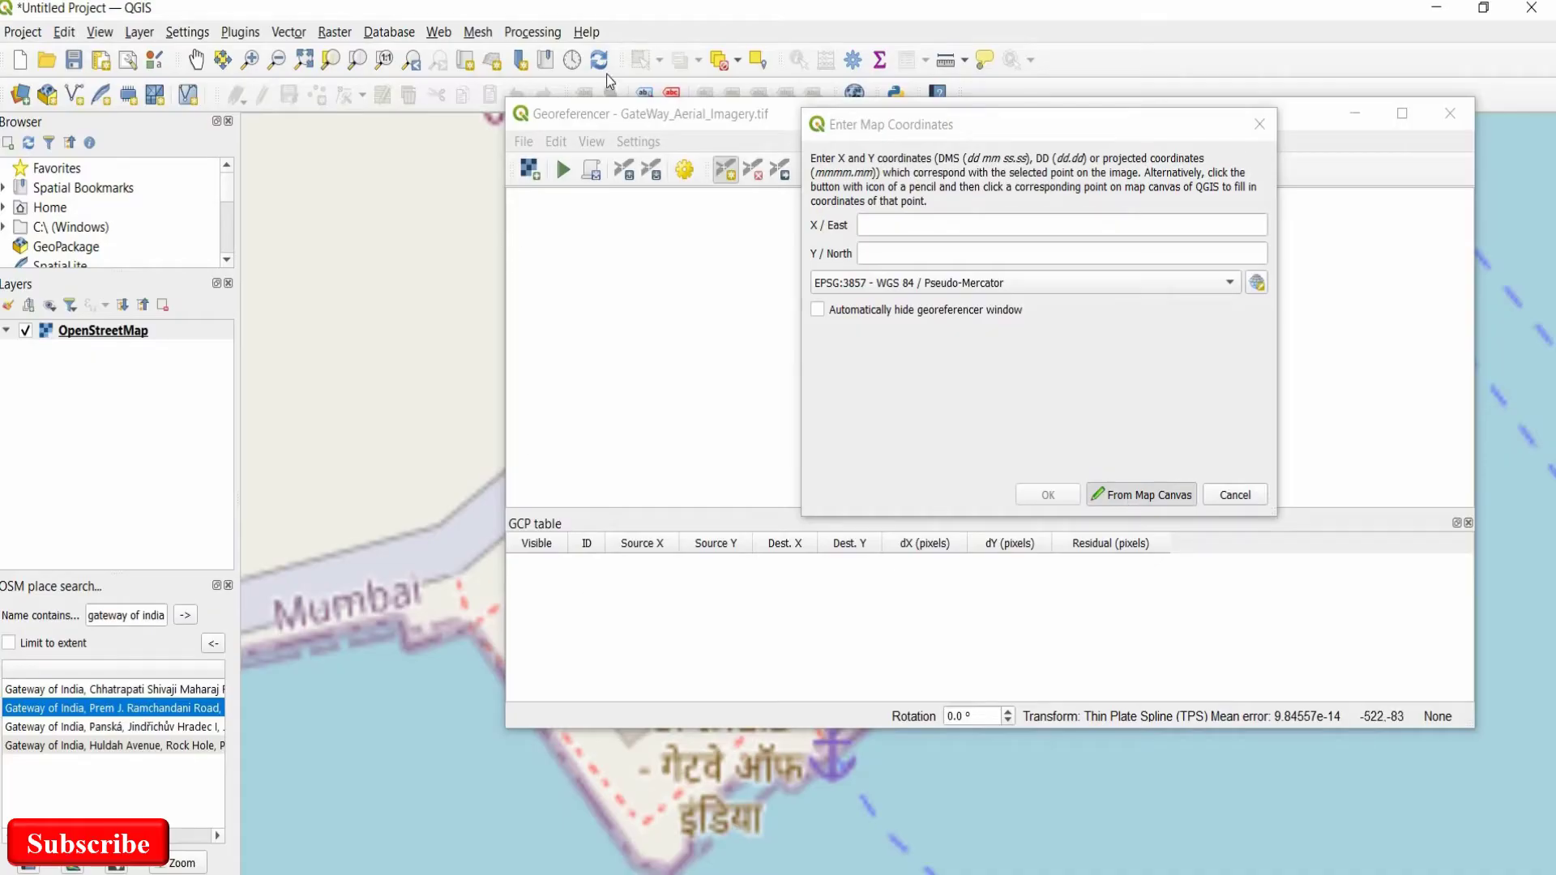
pyautogui.moveTo(602, 117); pyautogui.dragTo(884, 99)
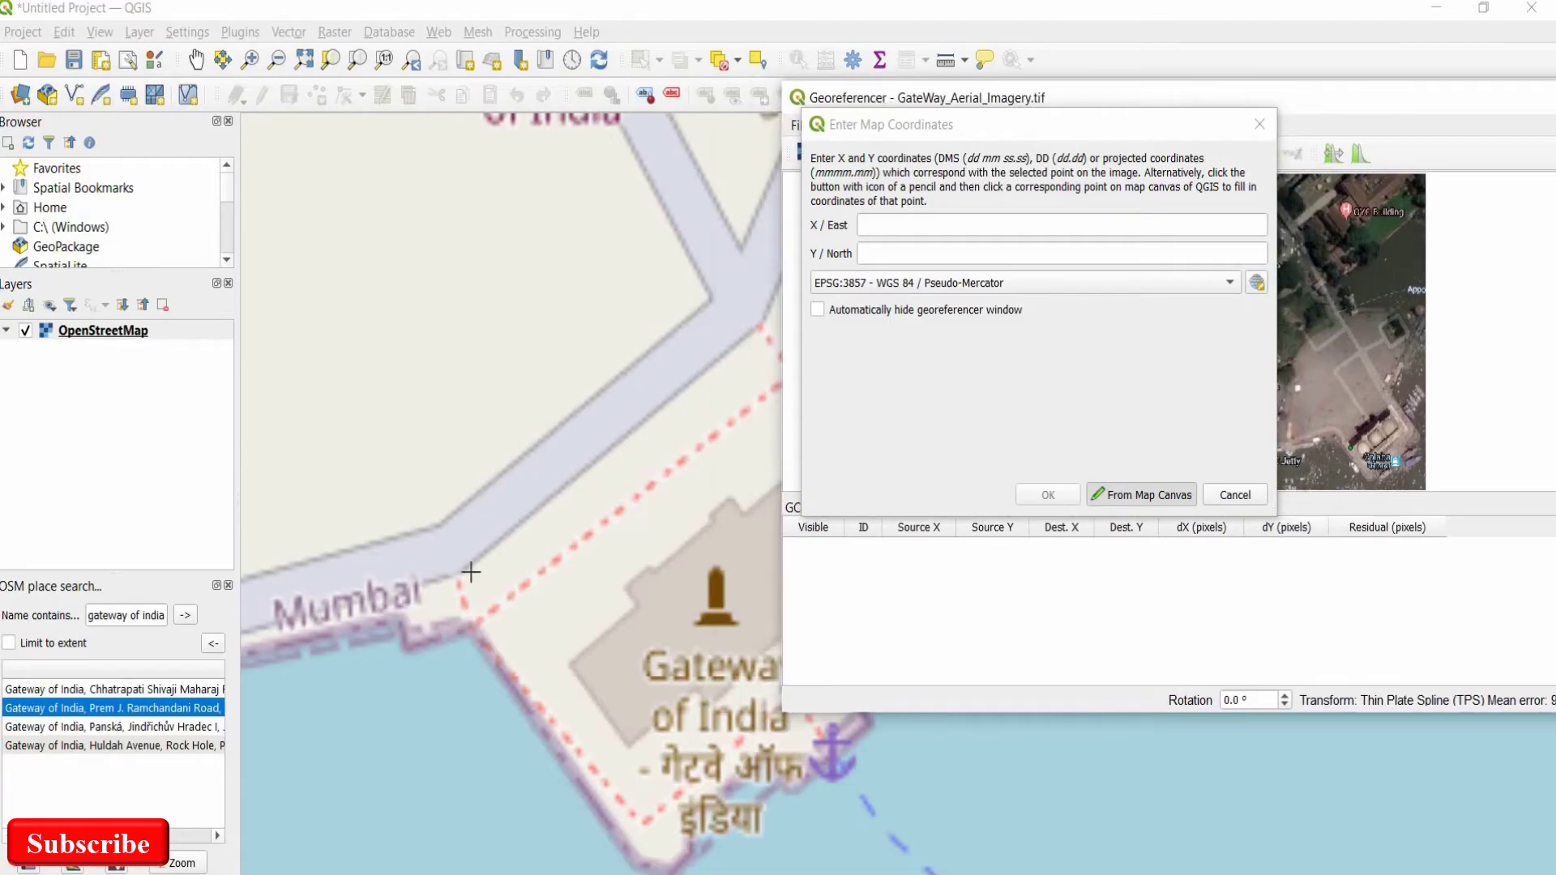
pyautogui.click(474, 626)
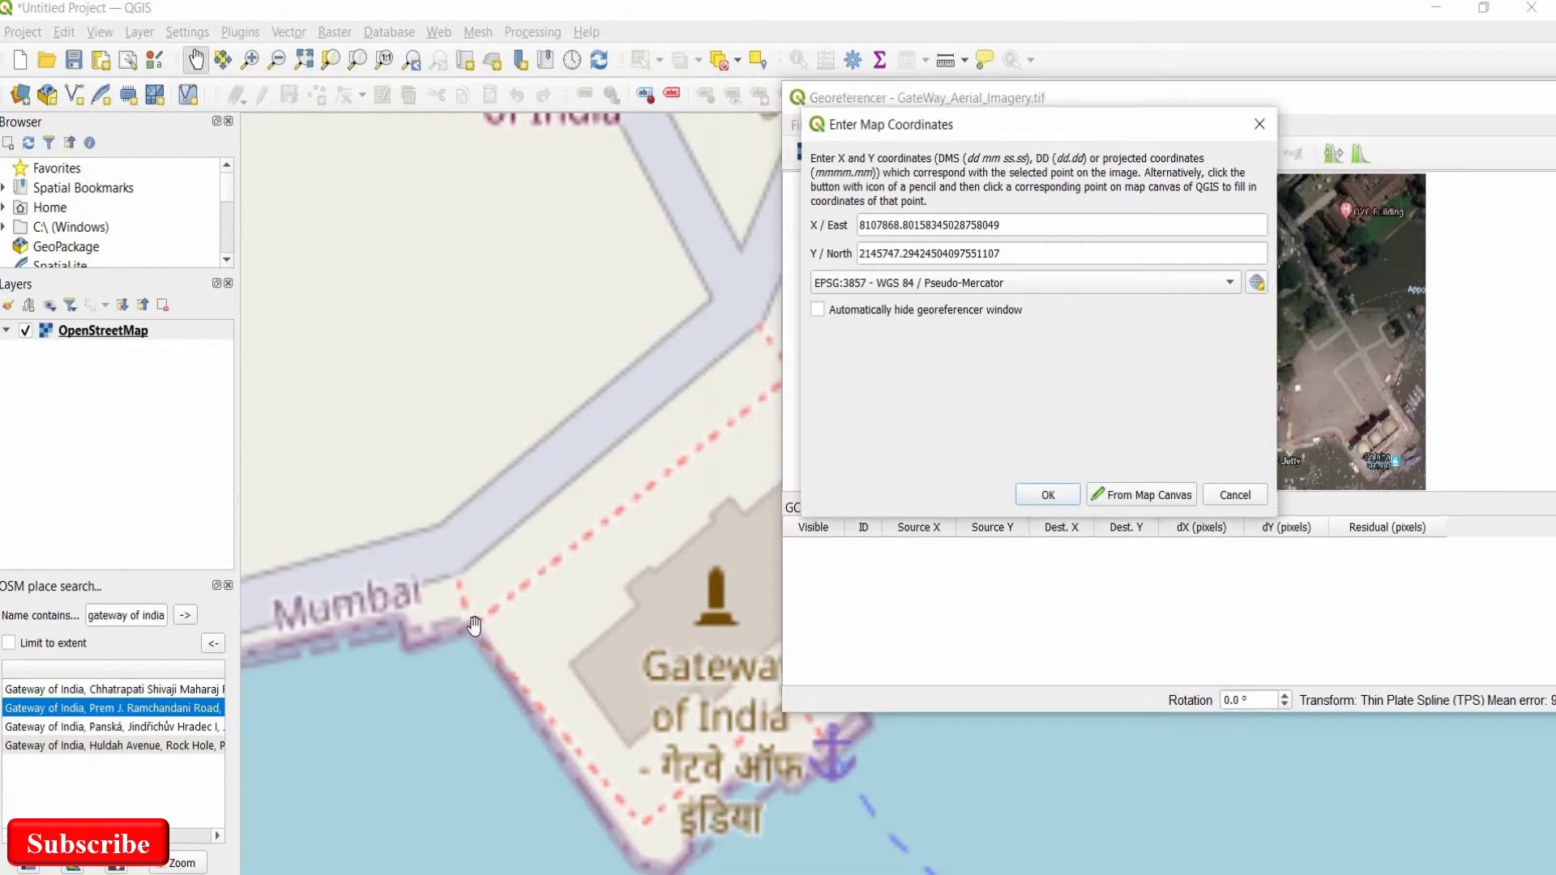
pyautogui.click(1026, 493)
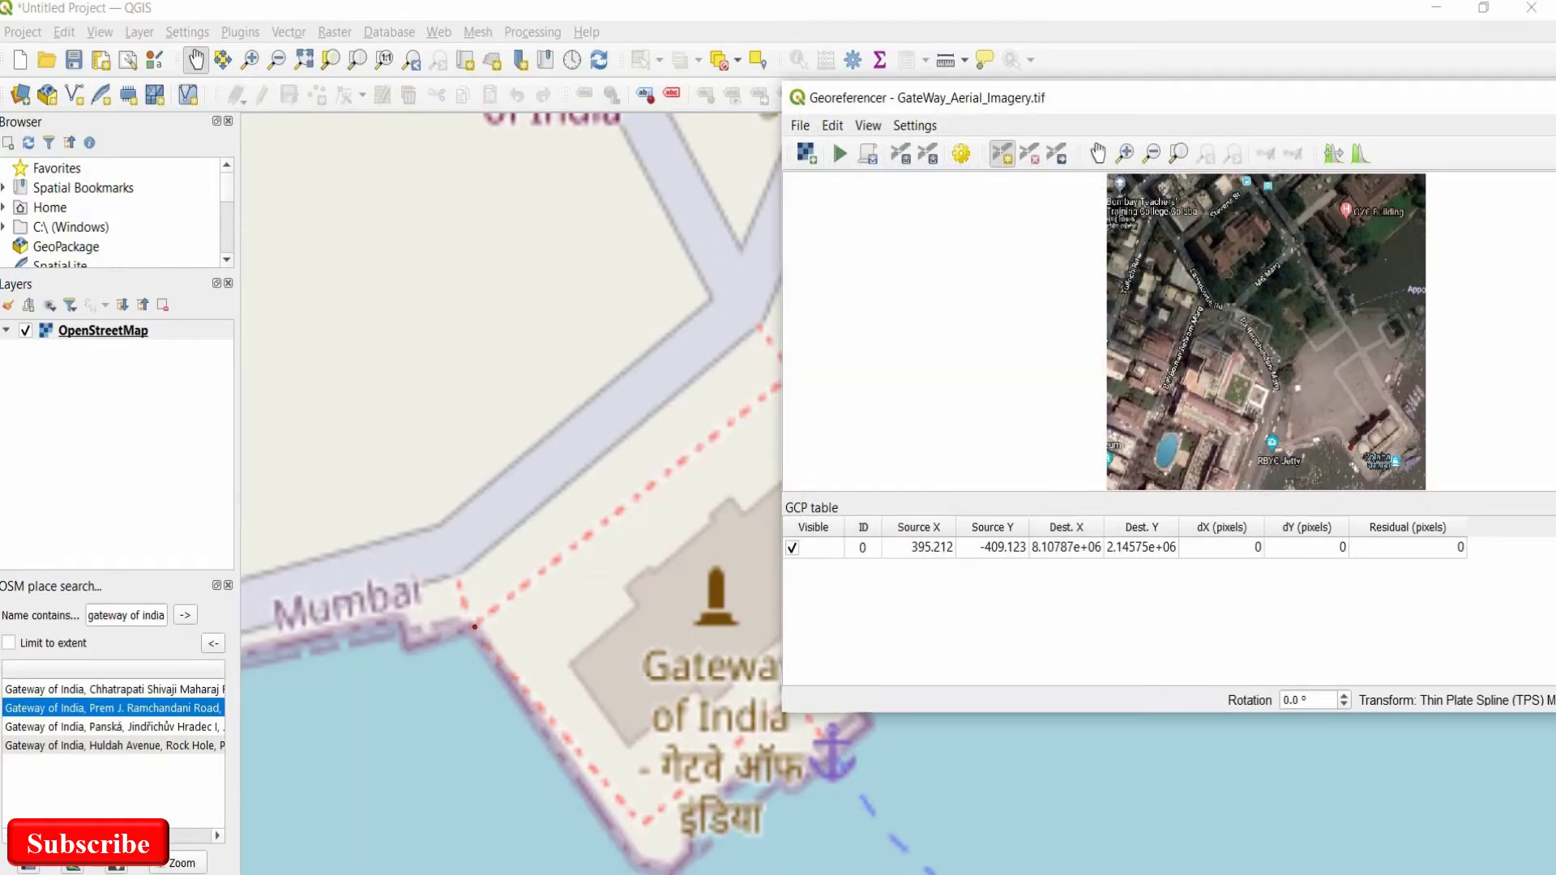
# Add a control point at the southern corner of the Gateway monument on the aerial image, matched to the dashed path's southern corner on the map canvas.
pyautogui.click(1147, 460)
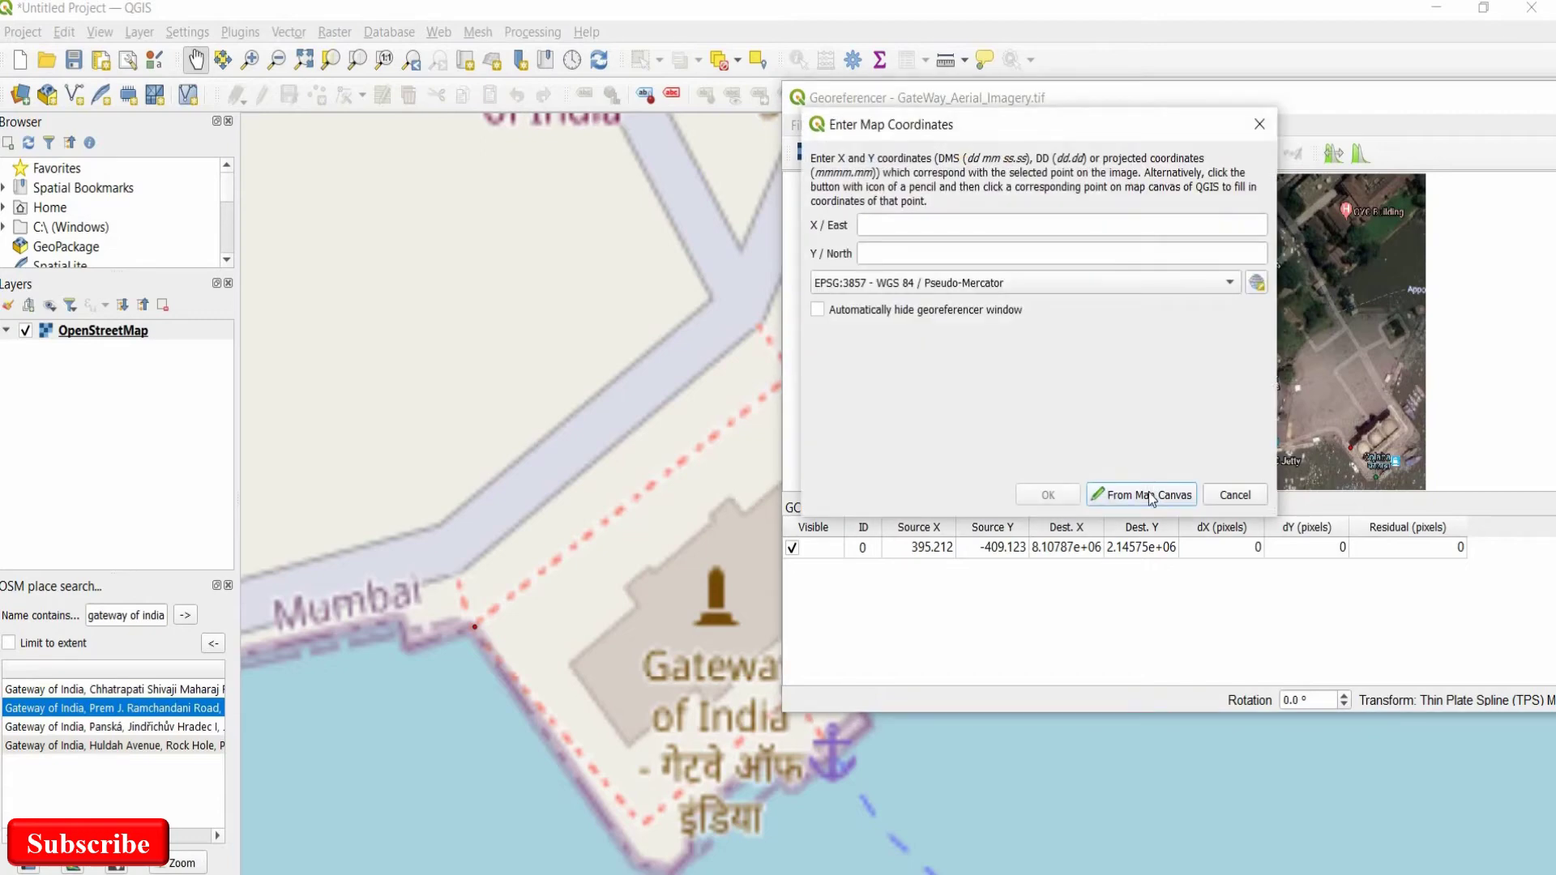
pyautogui.click(1149, 494)
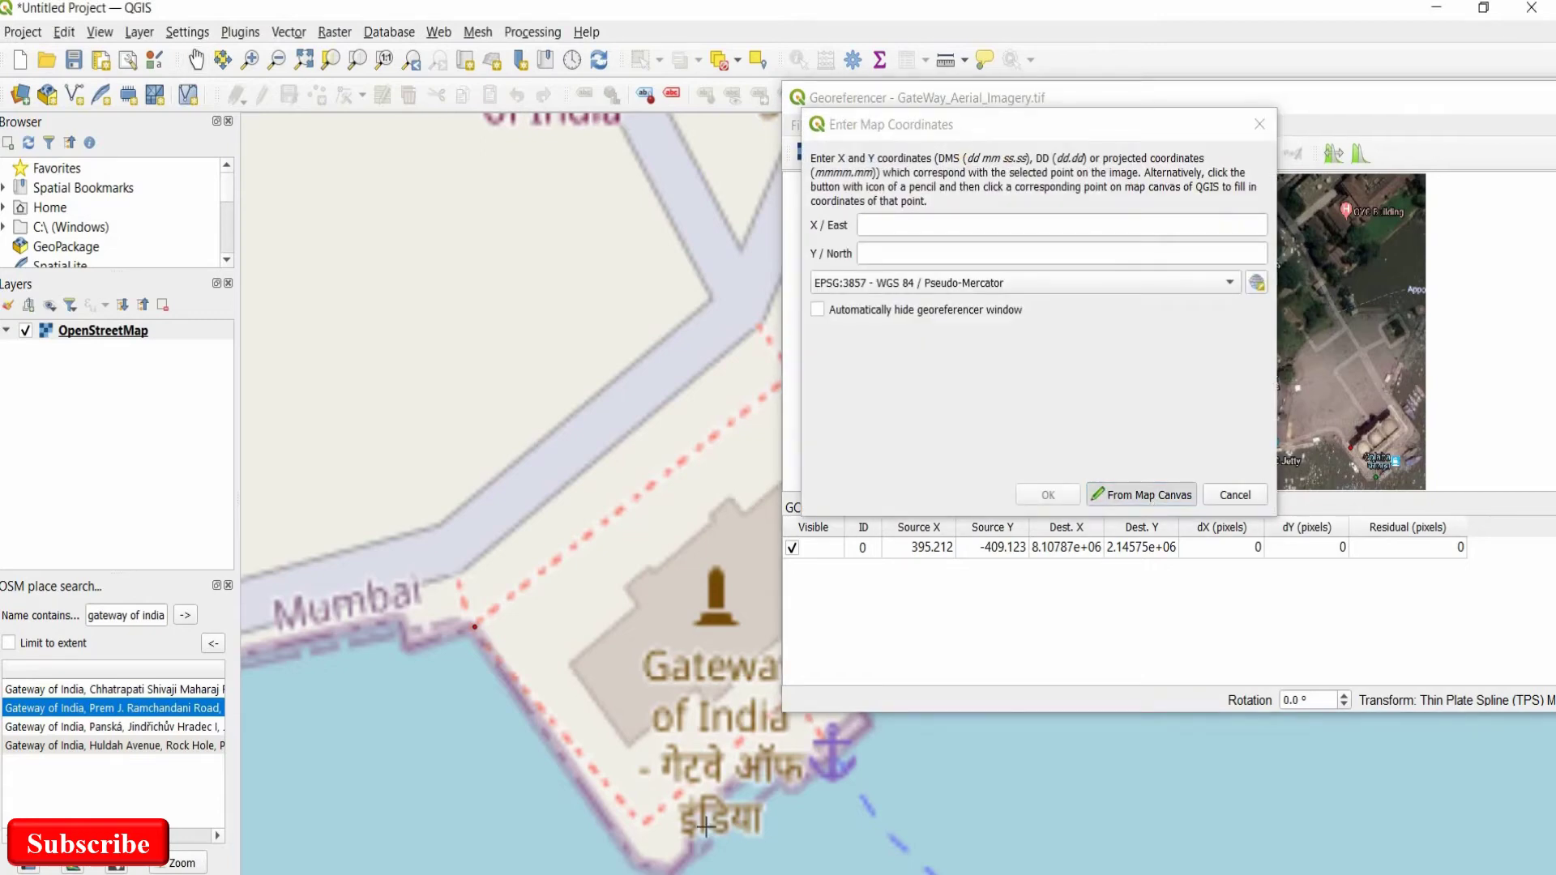
pyautogui.click(648, 825)
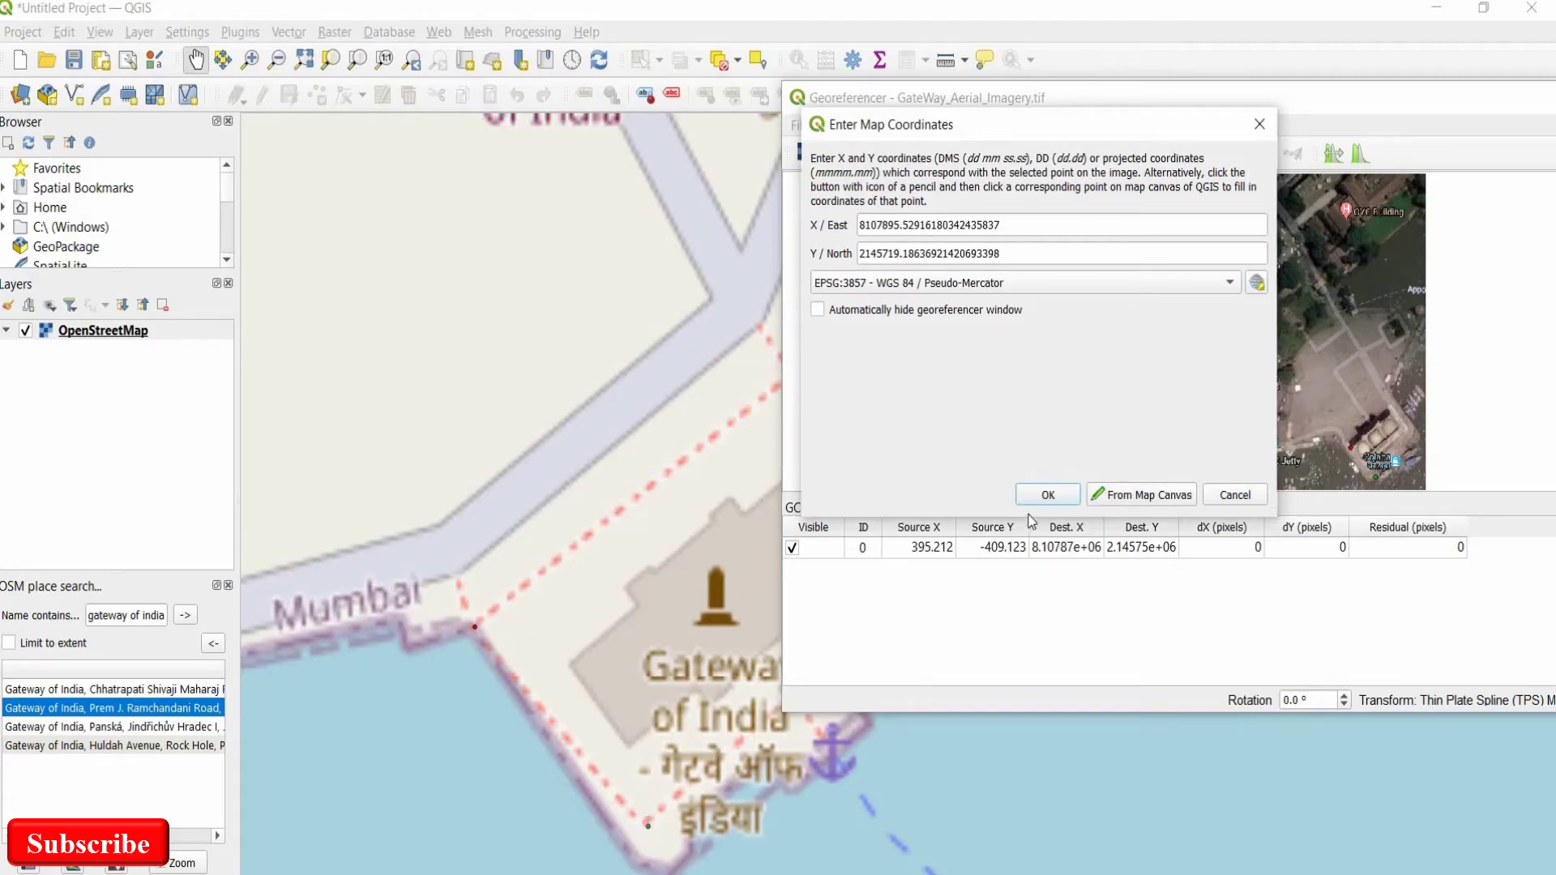
pyautogui.click(1048, 495)
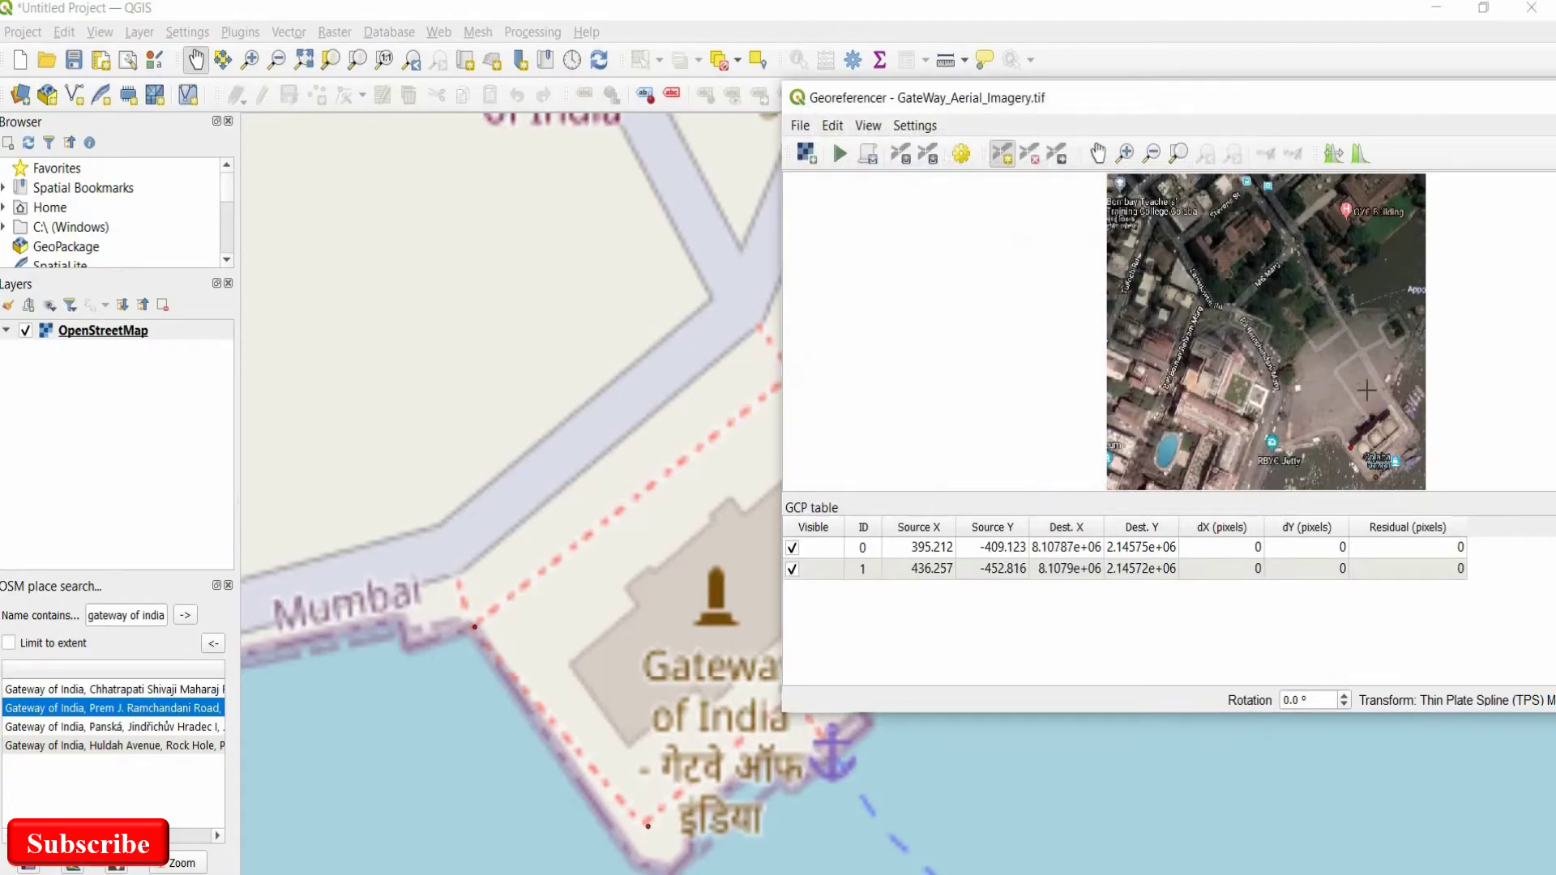
# Add a control point at the monument's northern corner on the aerial image, matched to the dashed path's northern corner on the map canvas.
pyautogui.click(1395, 410)
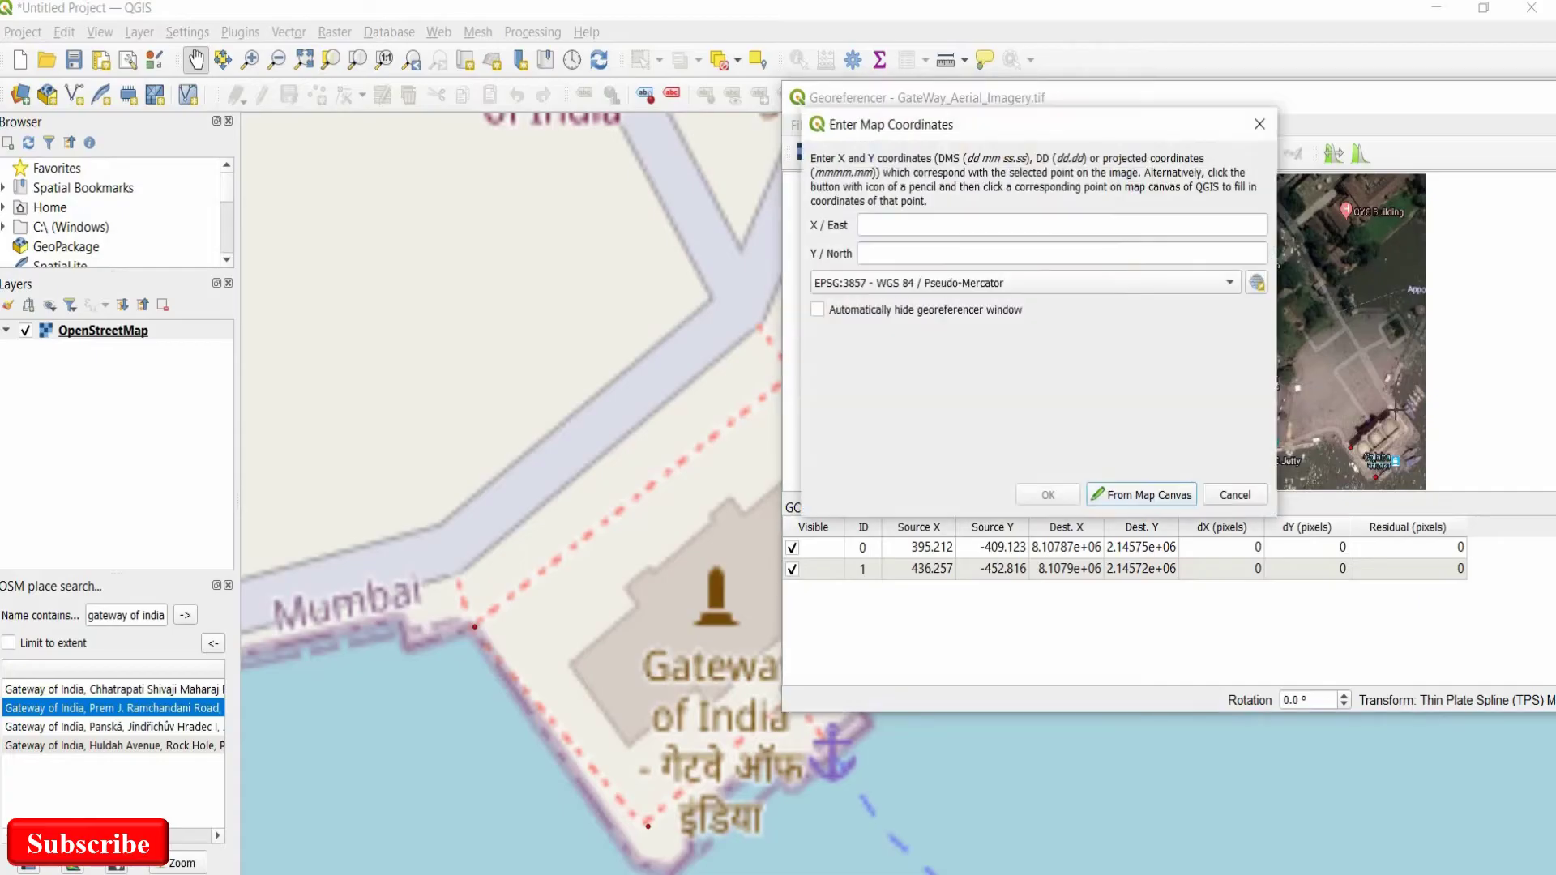
pyautogui.click(1181, 494)
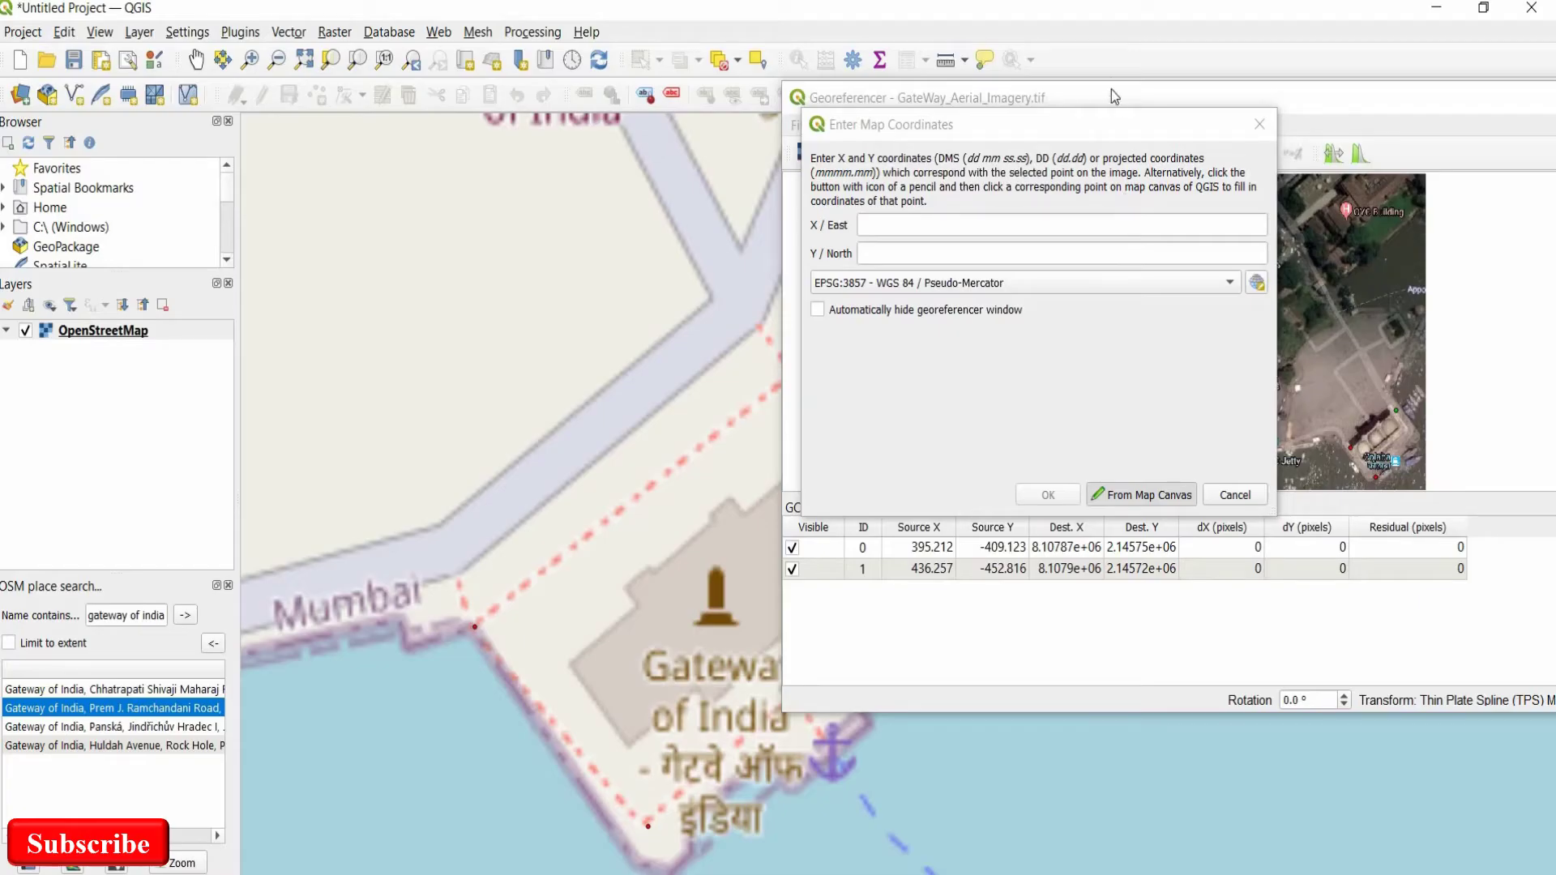
pyautogui.moveTo(1132, 97); pyautogui.dragTo(1185, 94)
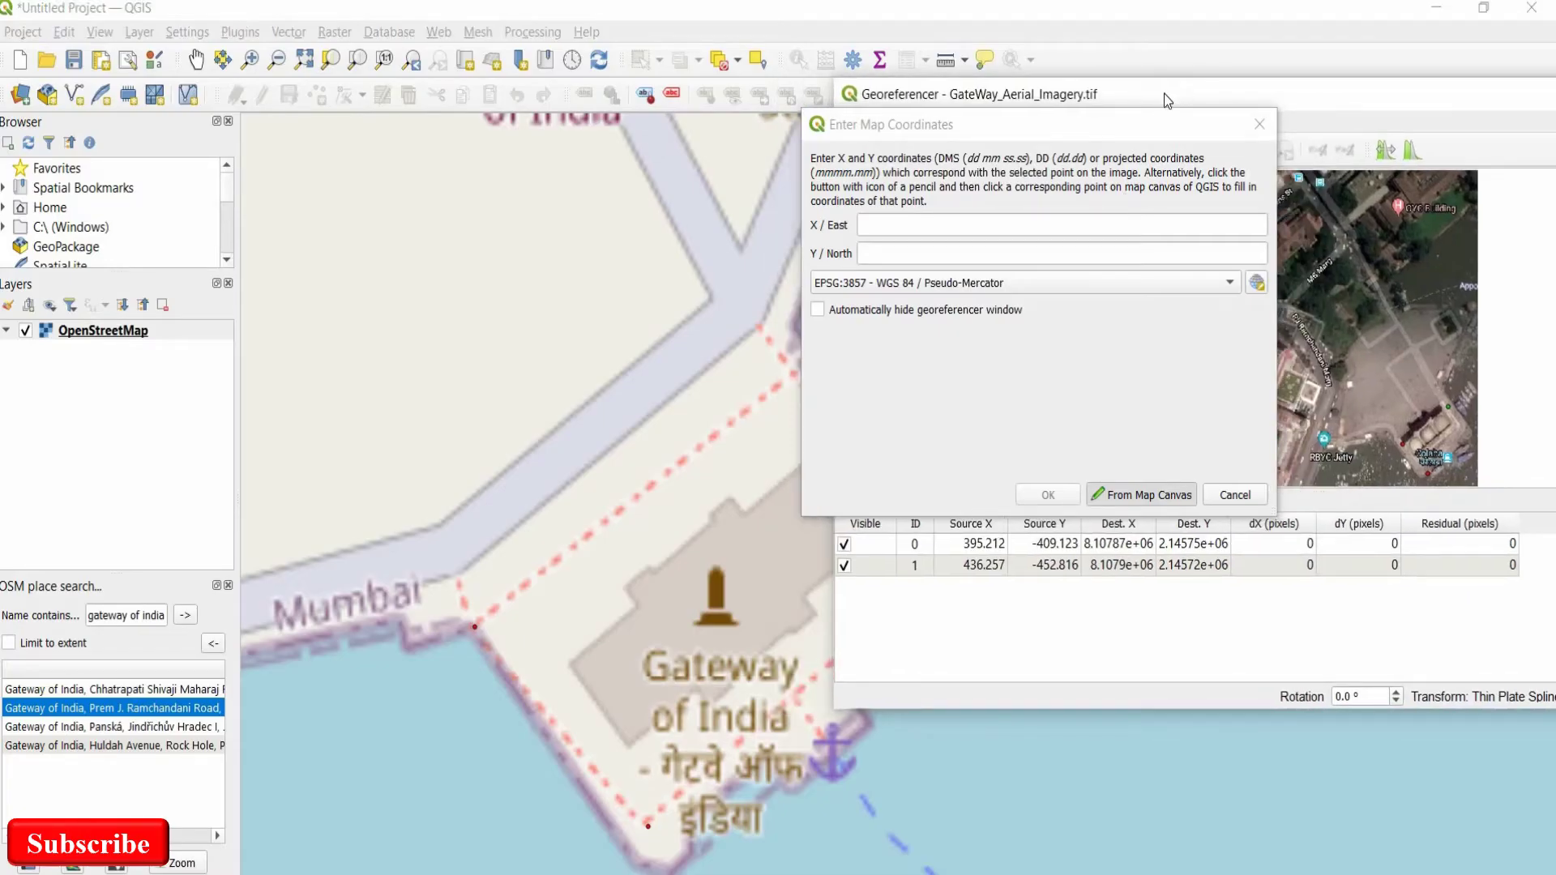
pyautogui.click(790, 373)
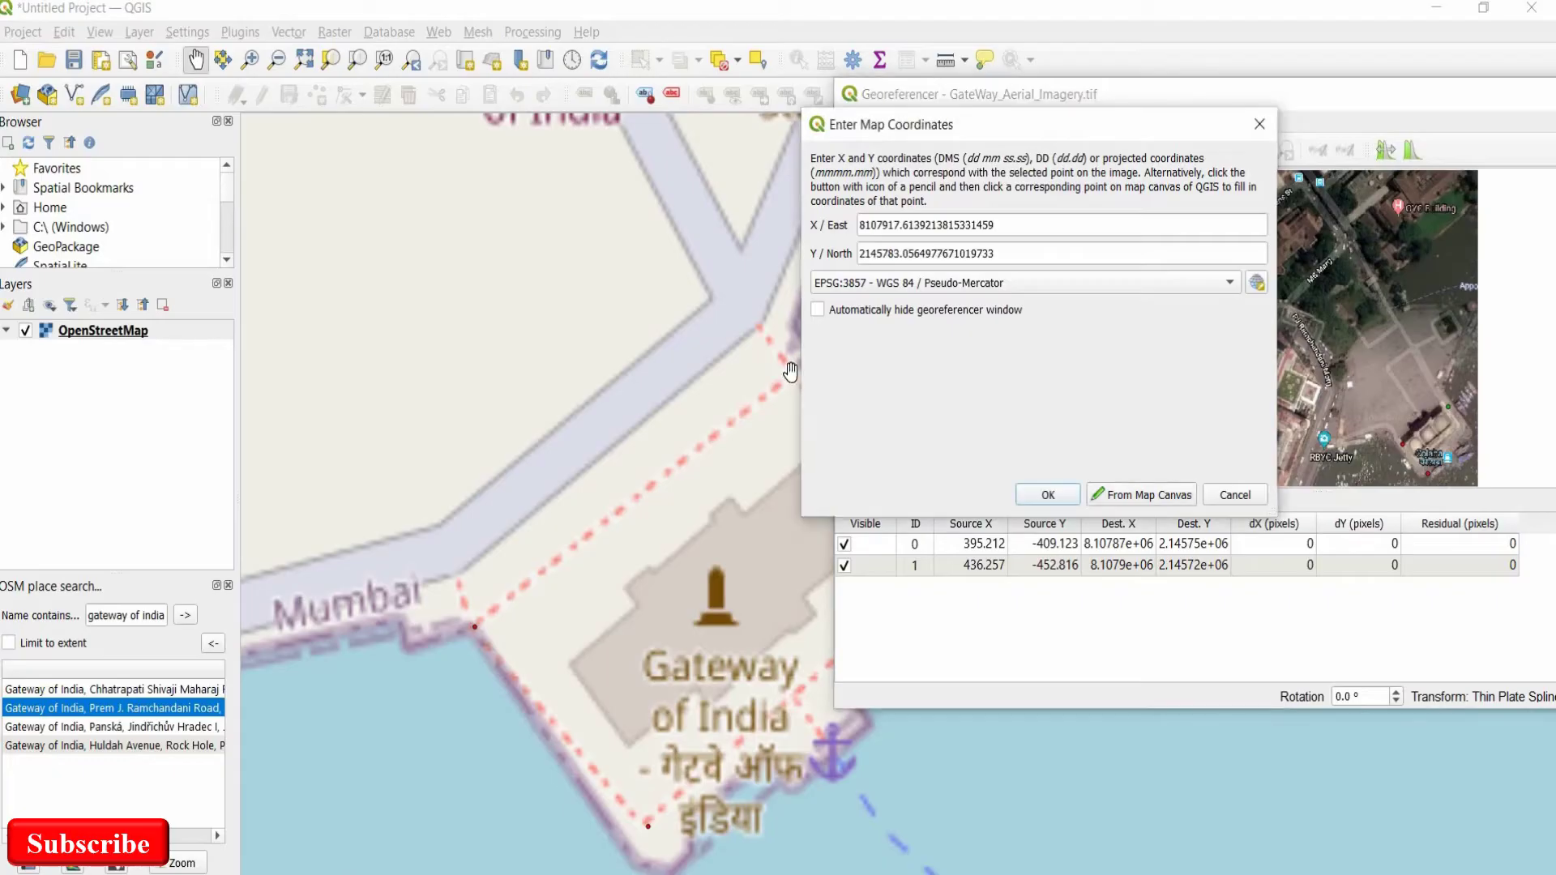
pyautogui.click(1040, 496)
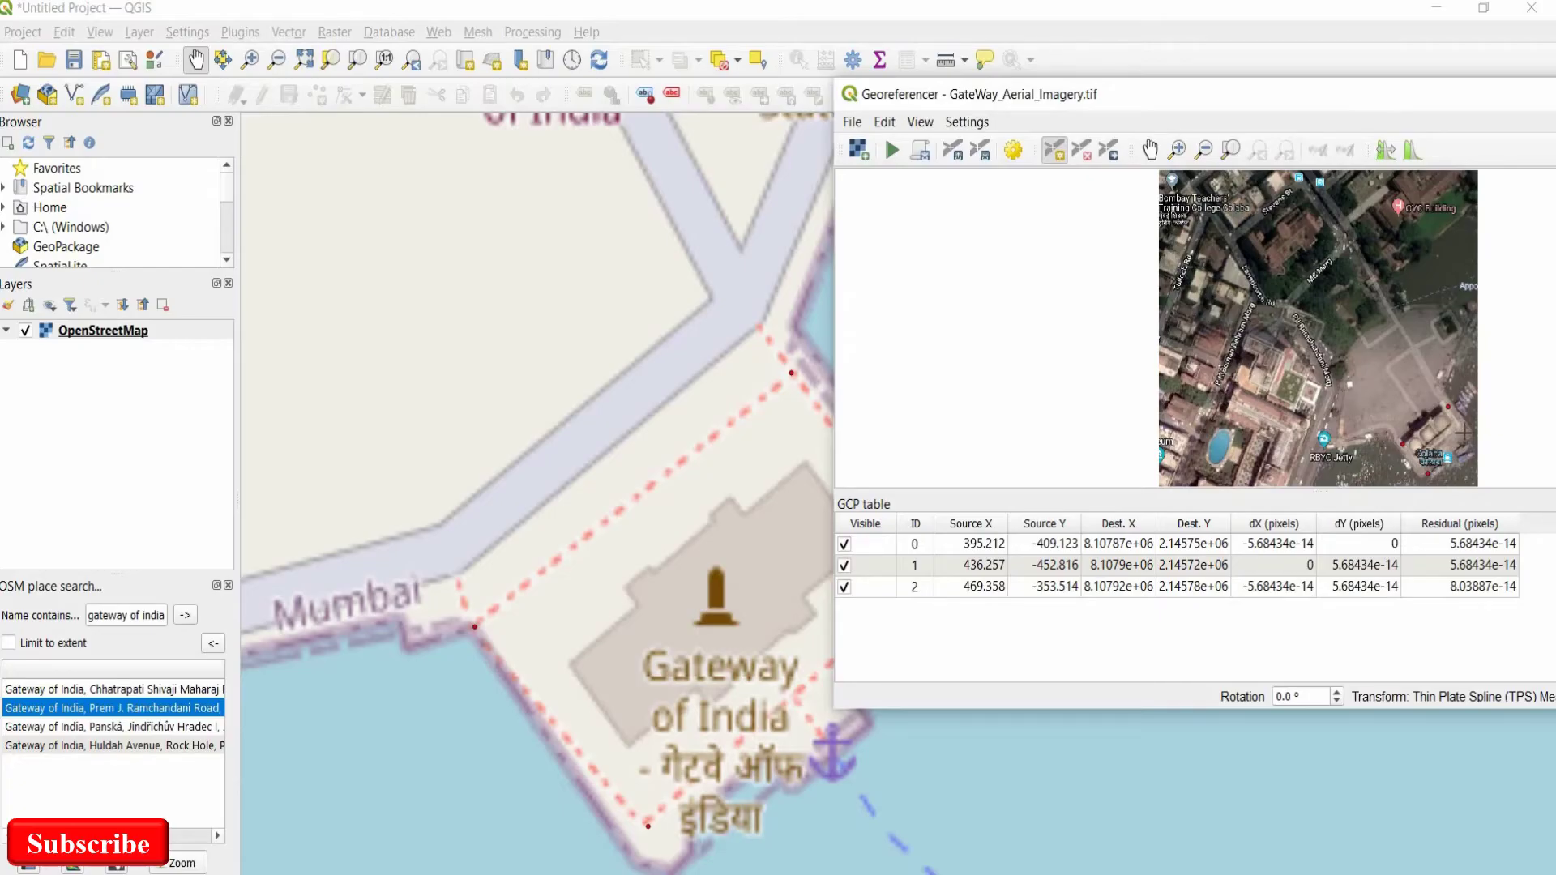
# Add a control point at the monument's eastern corner on the aerial image, matched to the dashed path's eastern corner on the map canvas.
pyautogui.click(1463, 435)
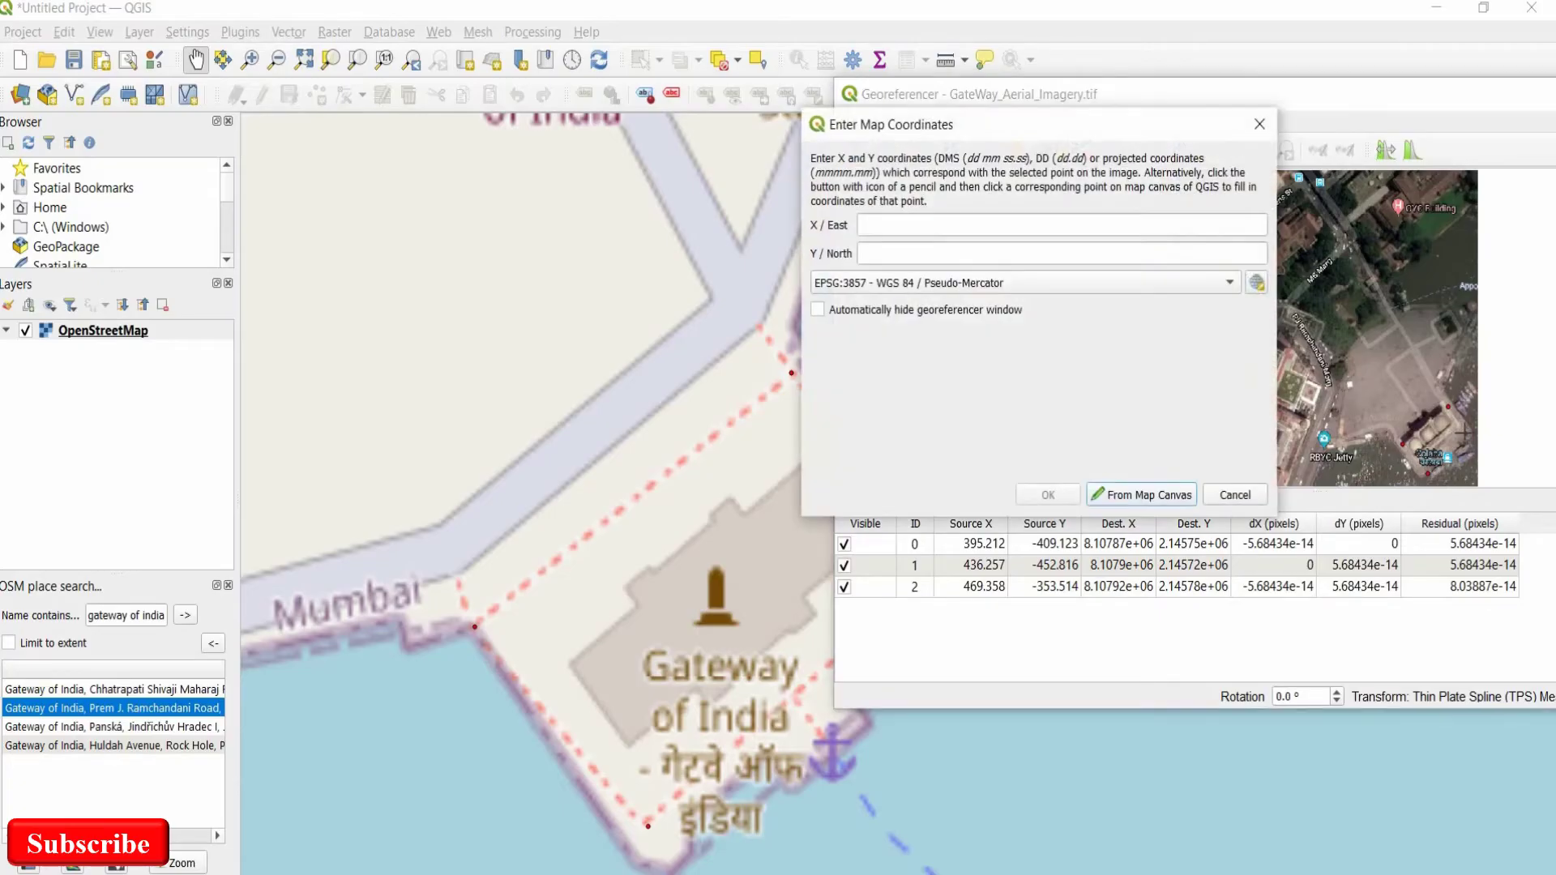
pyautogui.click(1188, 495)
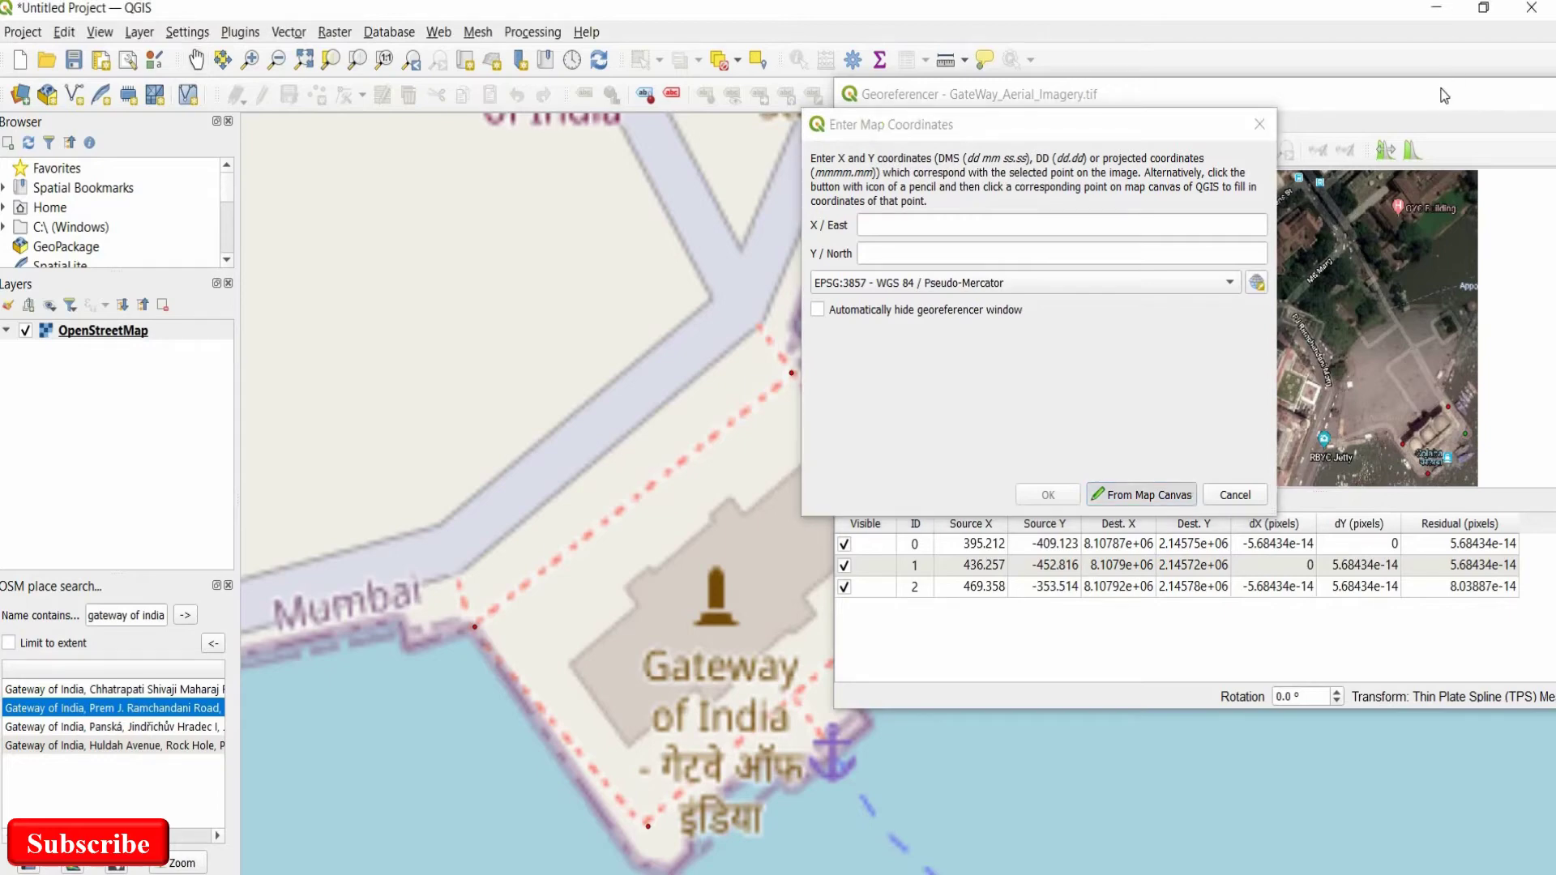
pyautogui.moveTo(1443, 97); pyautogui.dragTo(1555, 295)
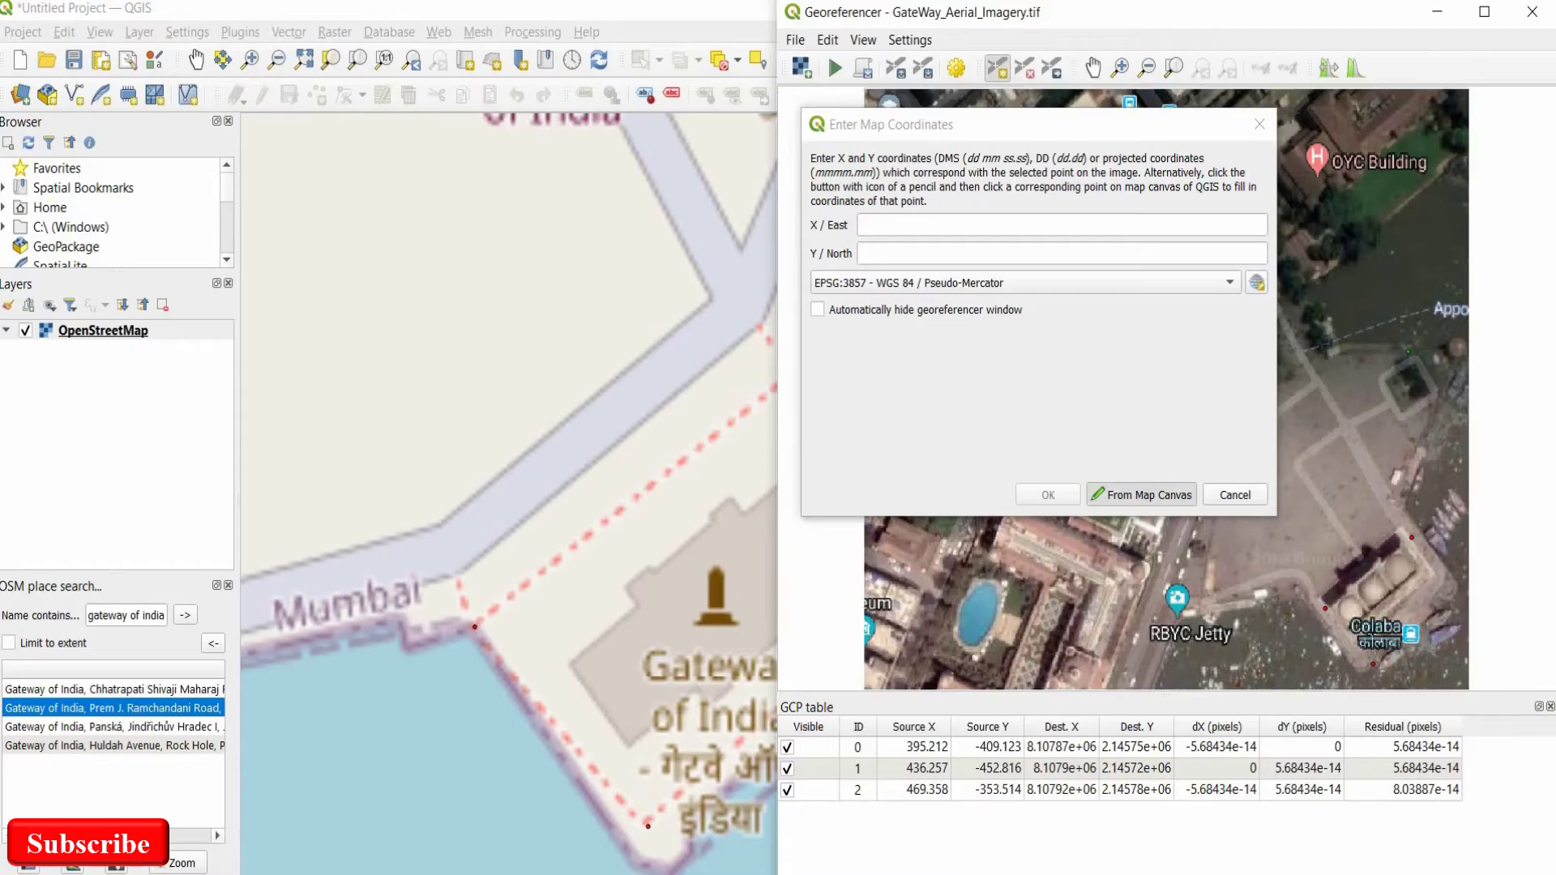
pyautogui.moveTo(1327, 21); pyautogui.dragTo(641, 115)
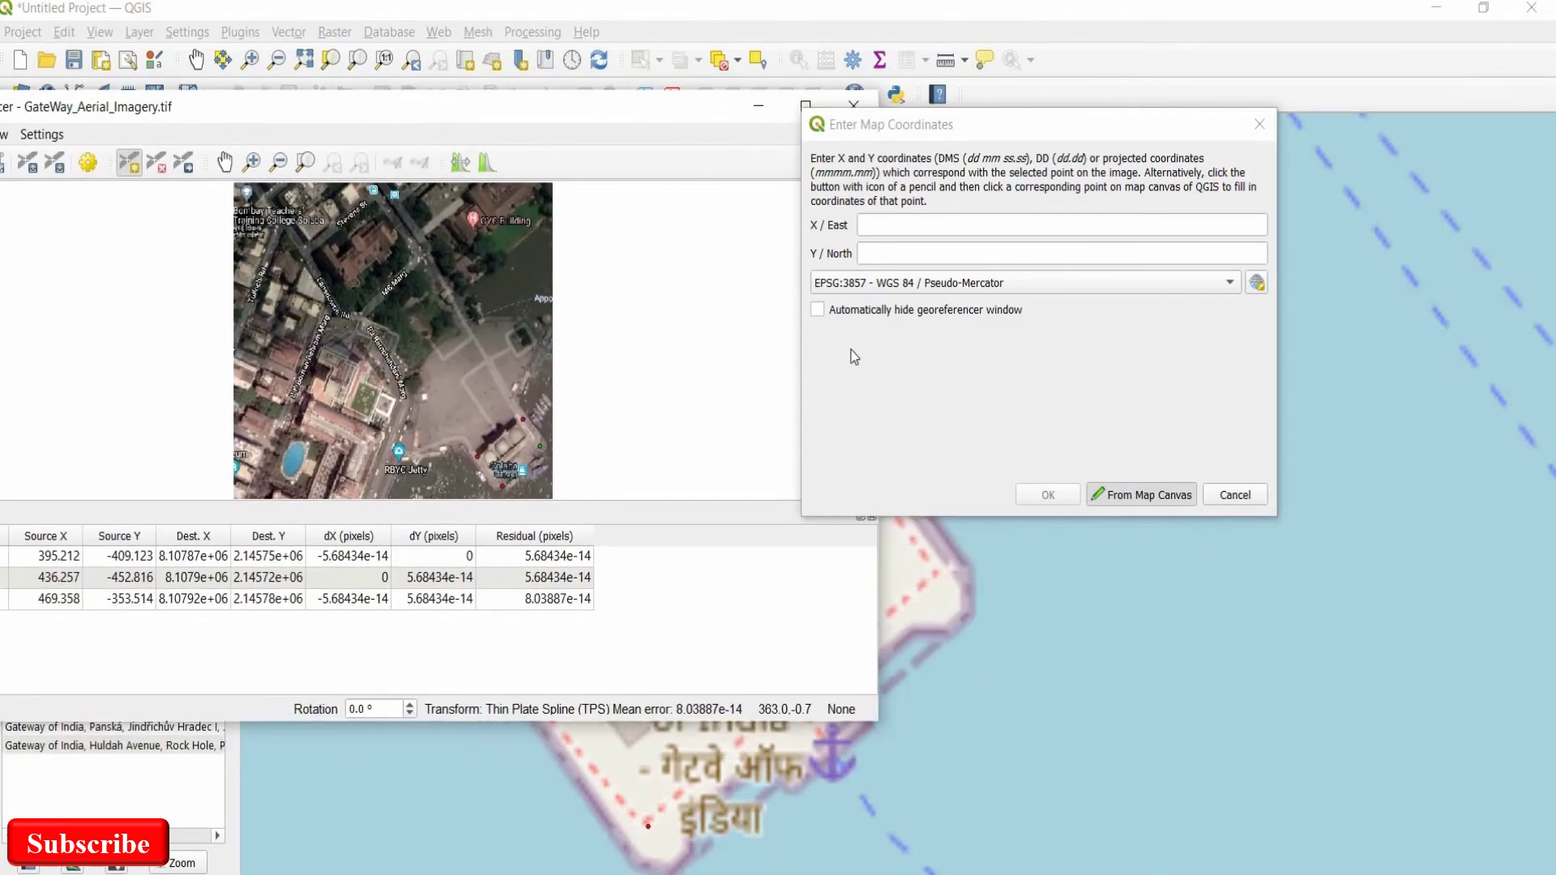
pyautogui.click(937, 573)
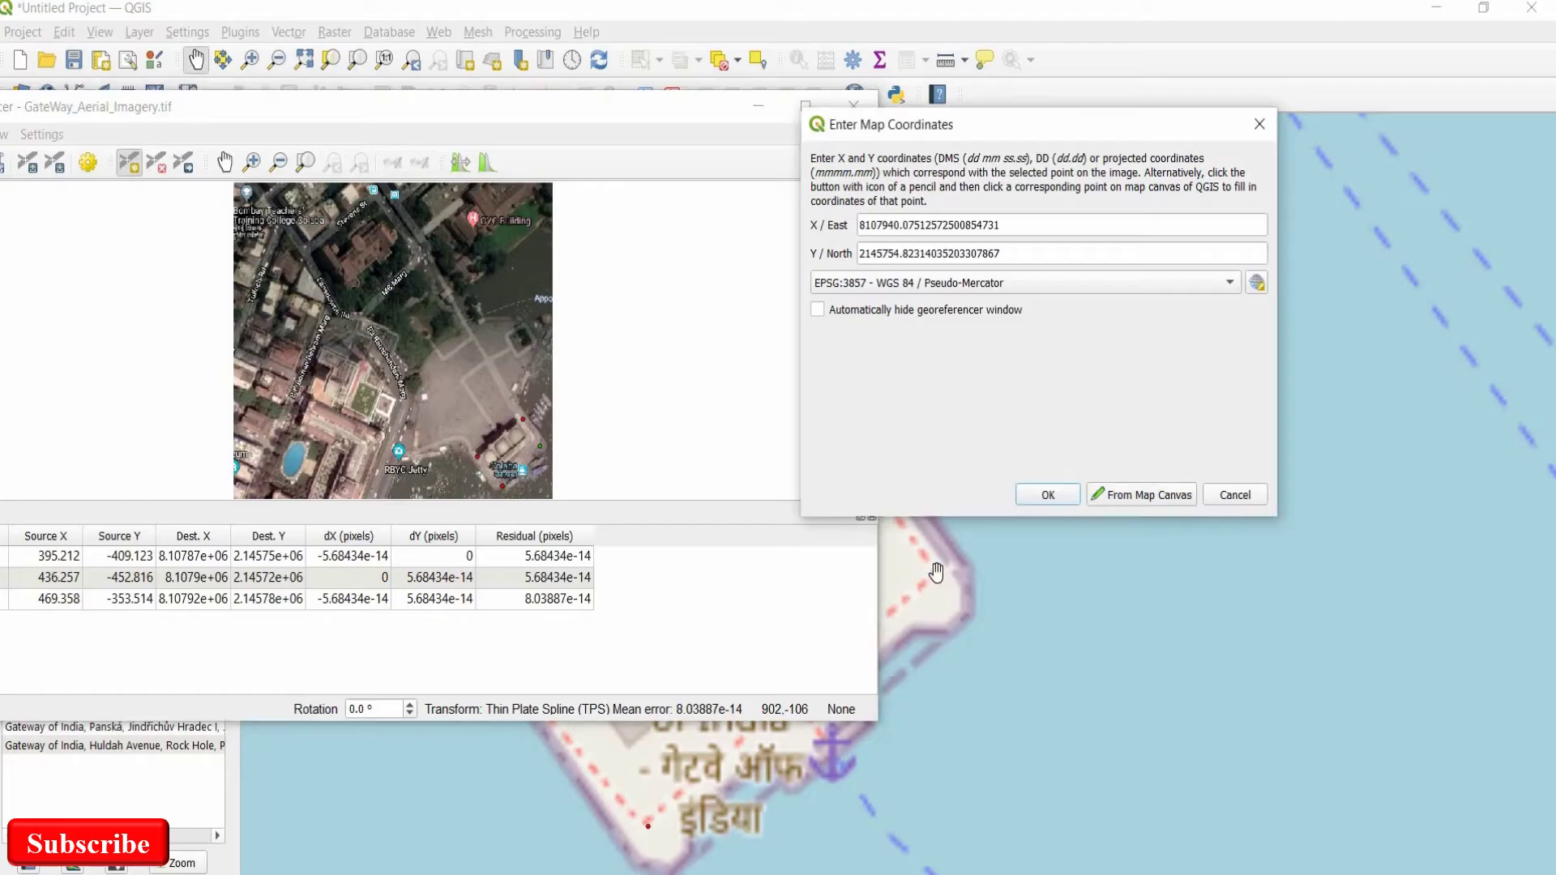
pyautogui.click(1044, 495)
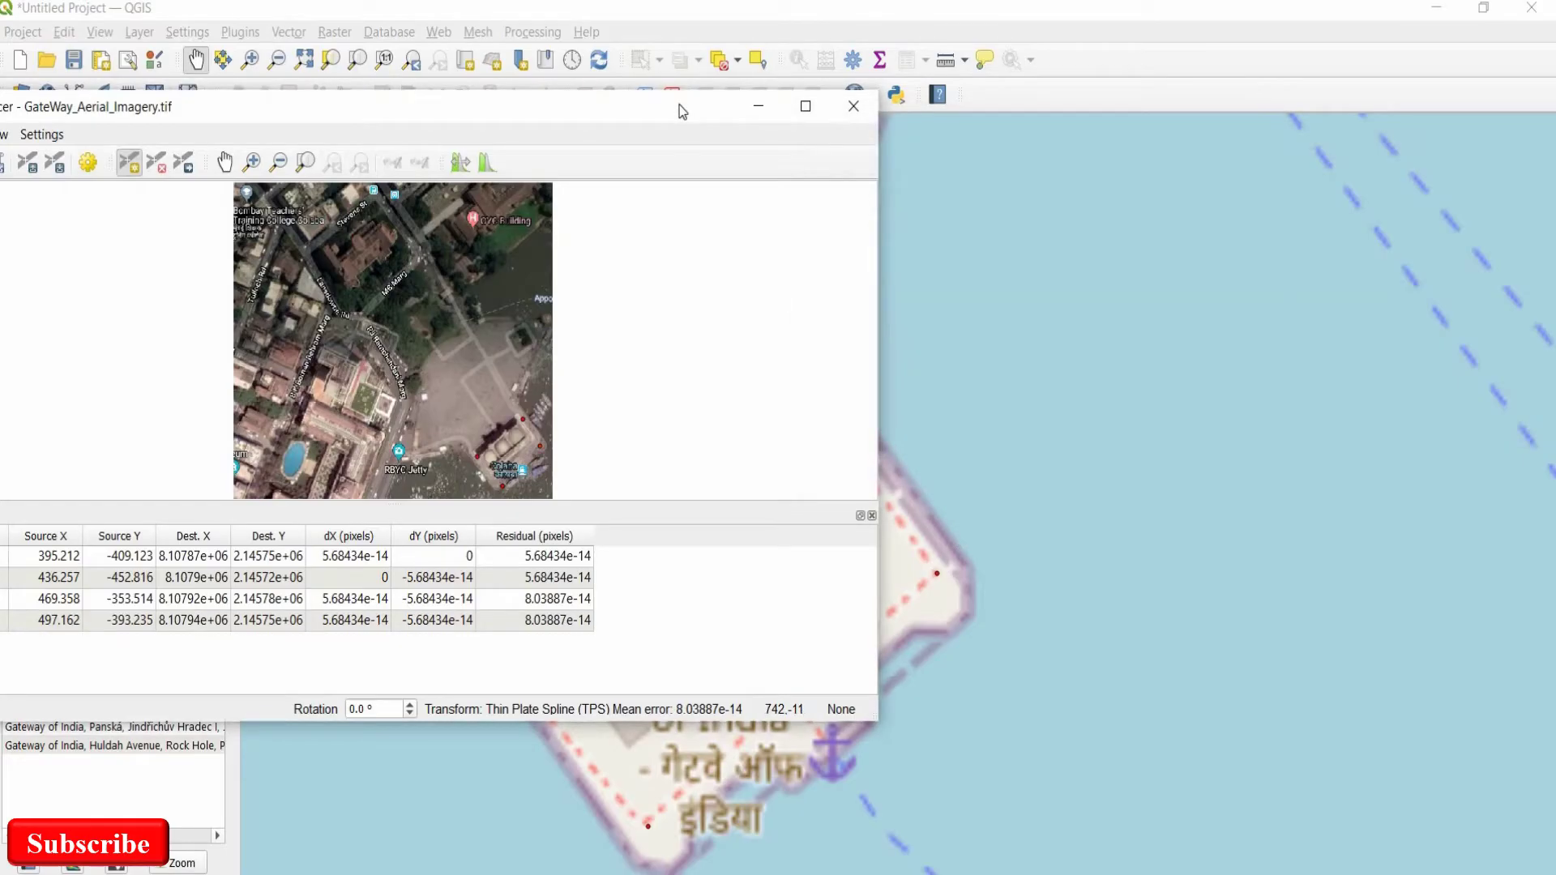
pyautogui.moveTo(679, 105); pyautogui.dragTo(1231, 143)
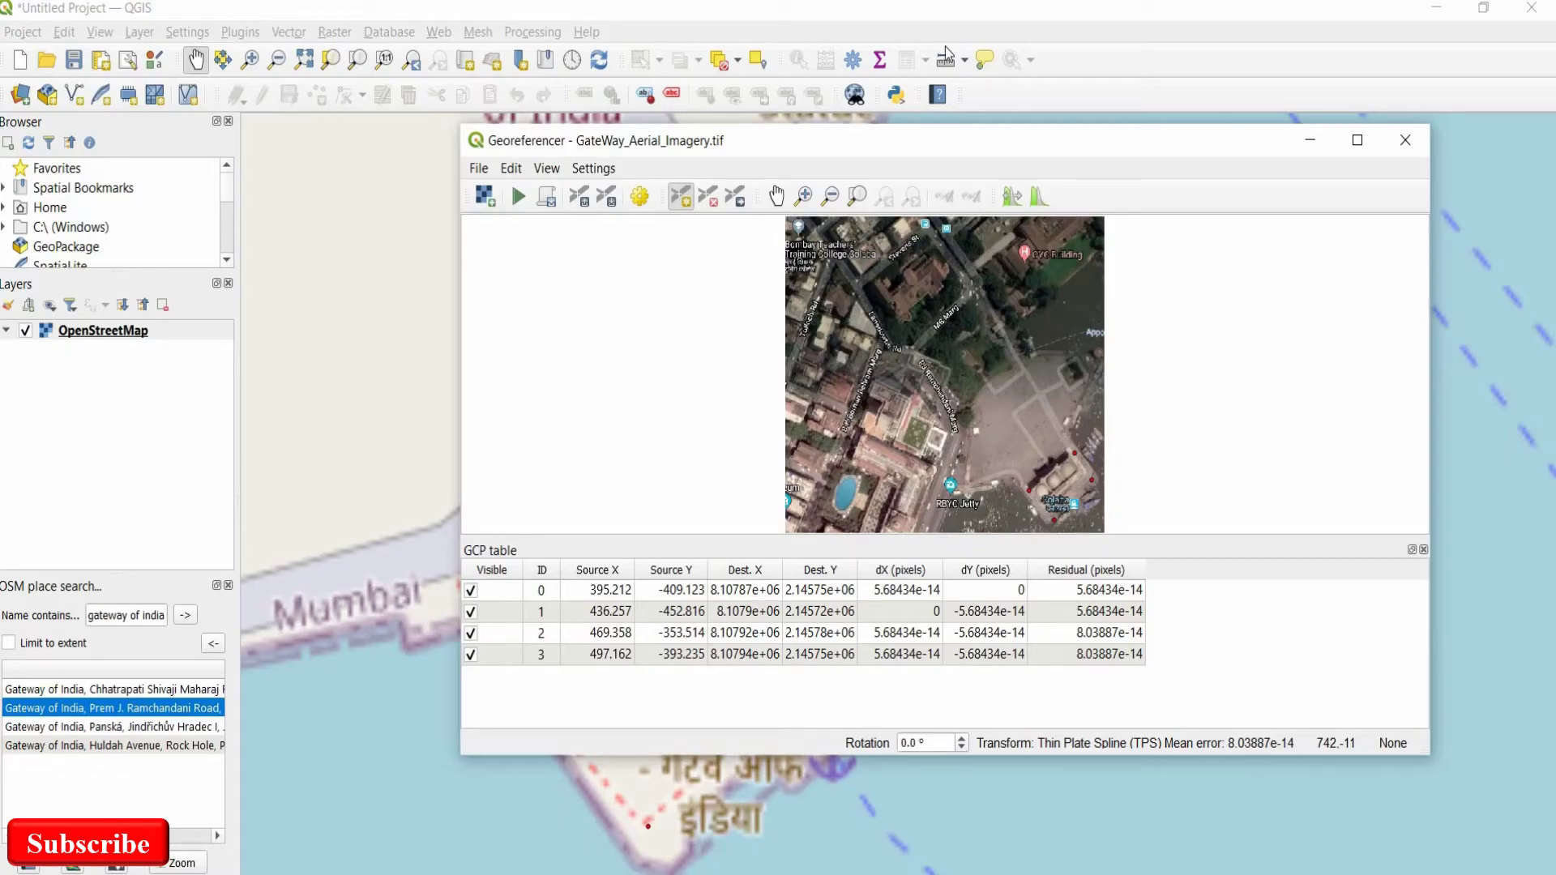
# Georeference the aerial image with Thin Plate Spline, Nearest neighbour resampling and EPSG:3857, outputting GateWay_Aerial_Imagery_modified.tif and loading it in the project.
pyautogui.click(595, 169)
pyautogui.click(610, 194)
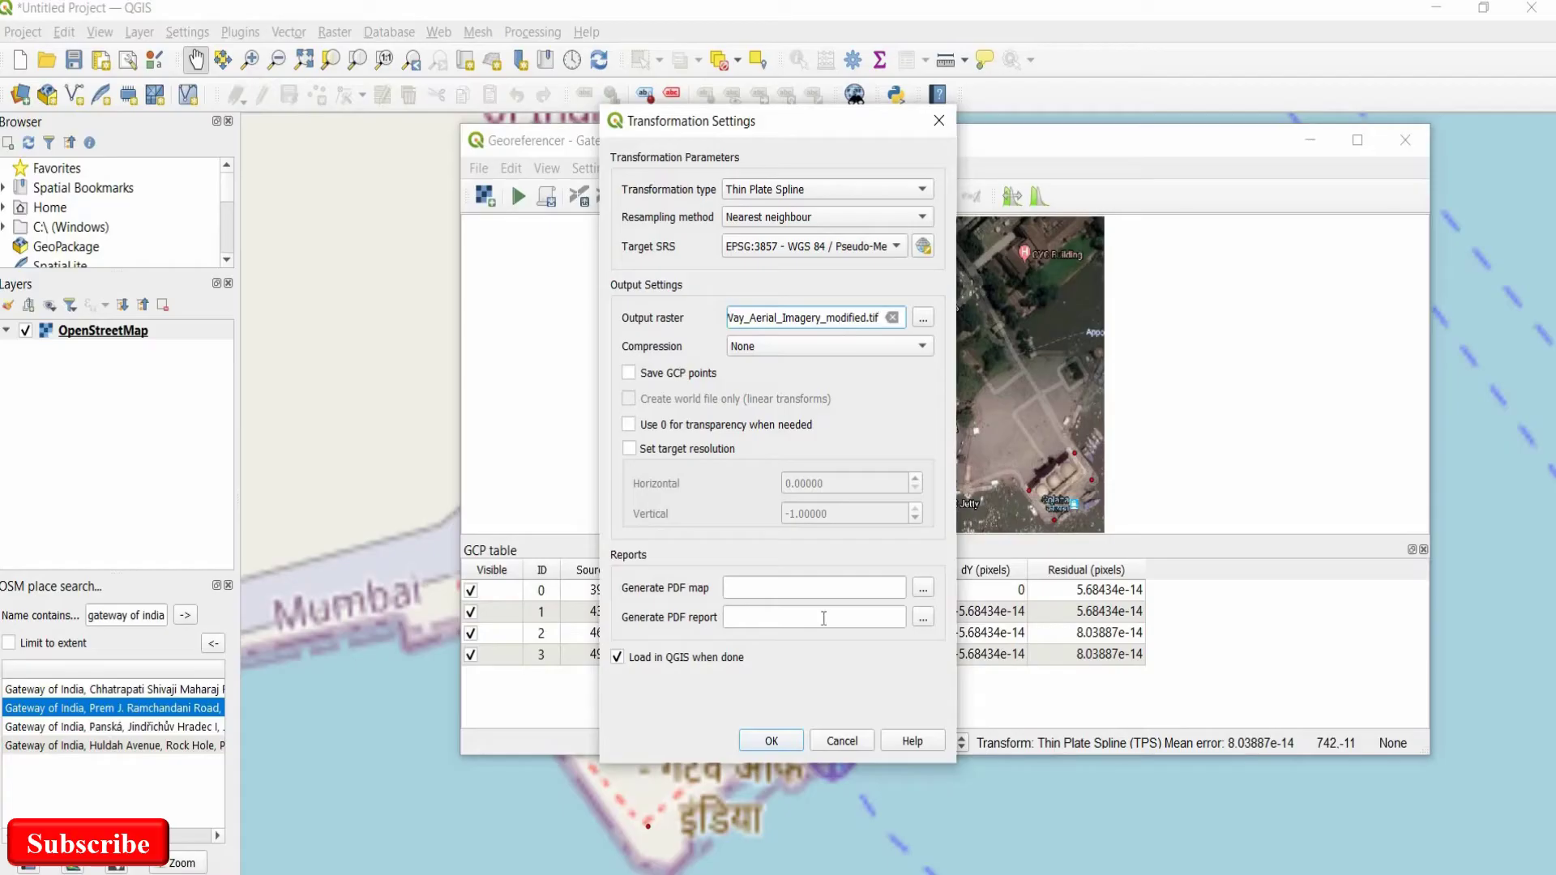
pyautogui.click(781, 742)
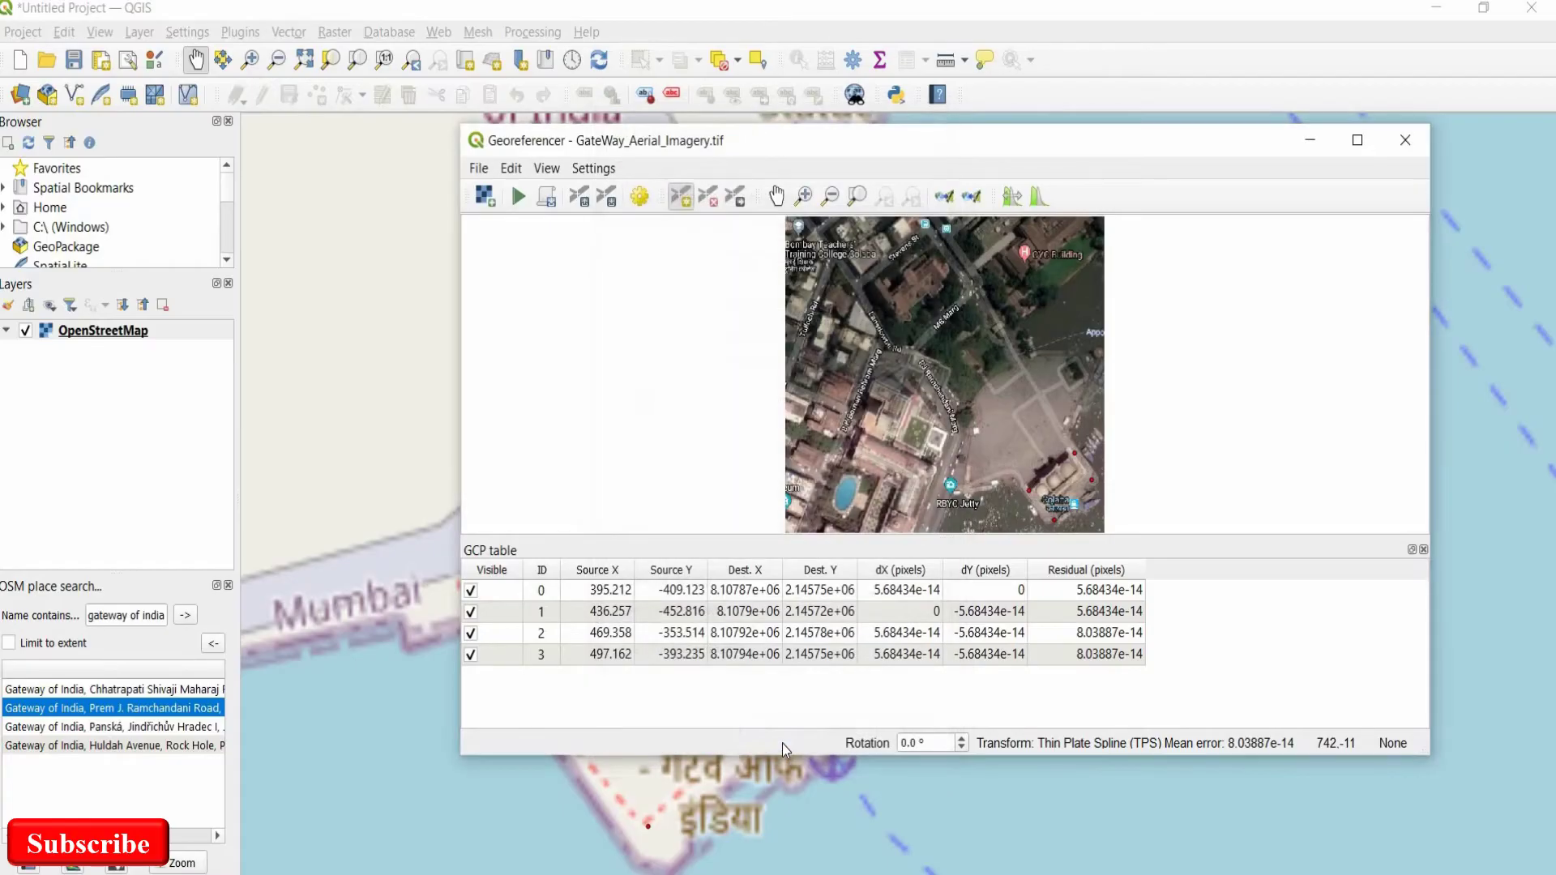
pyautogui.click(480, 168)
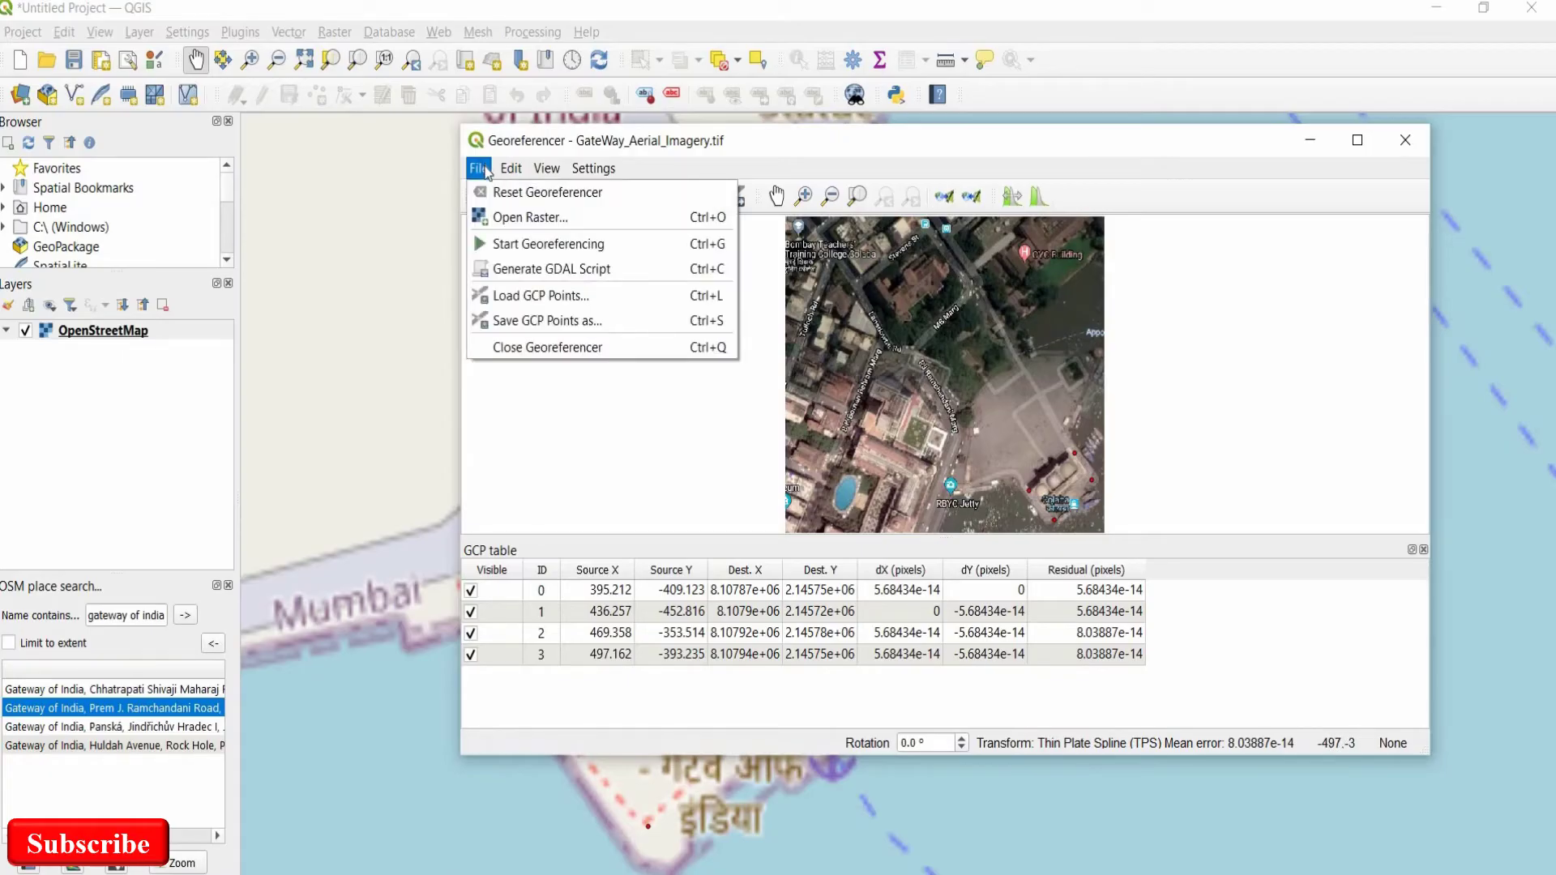
pyautogui.click(508, 245)
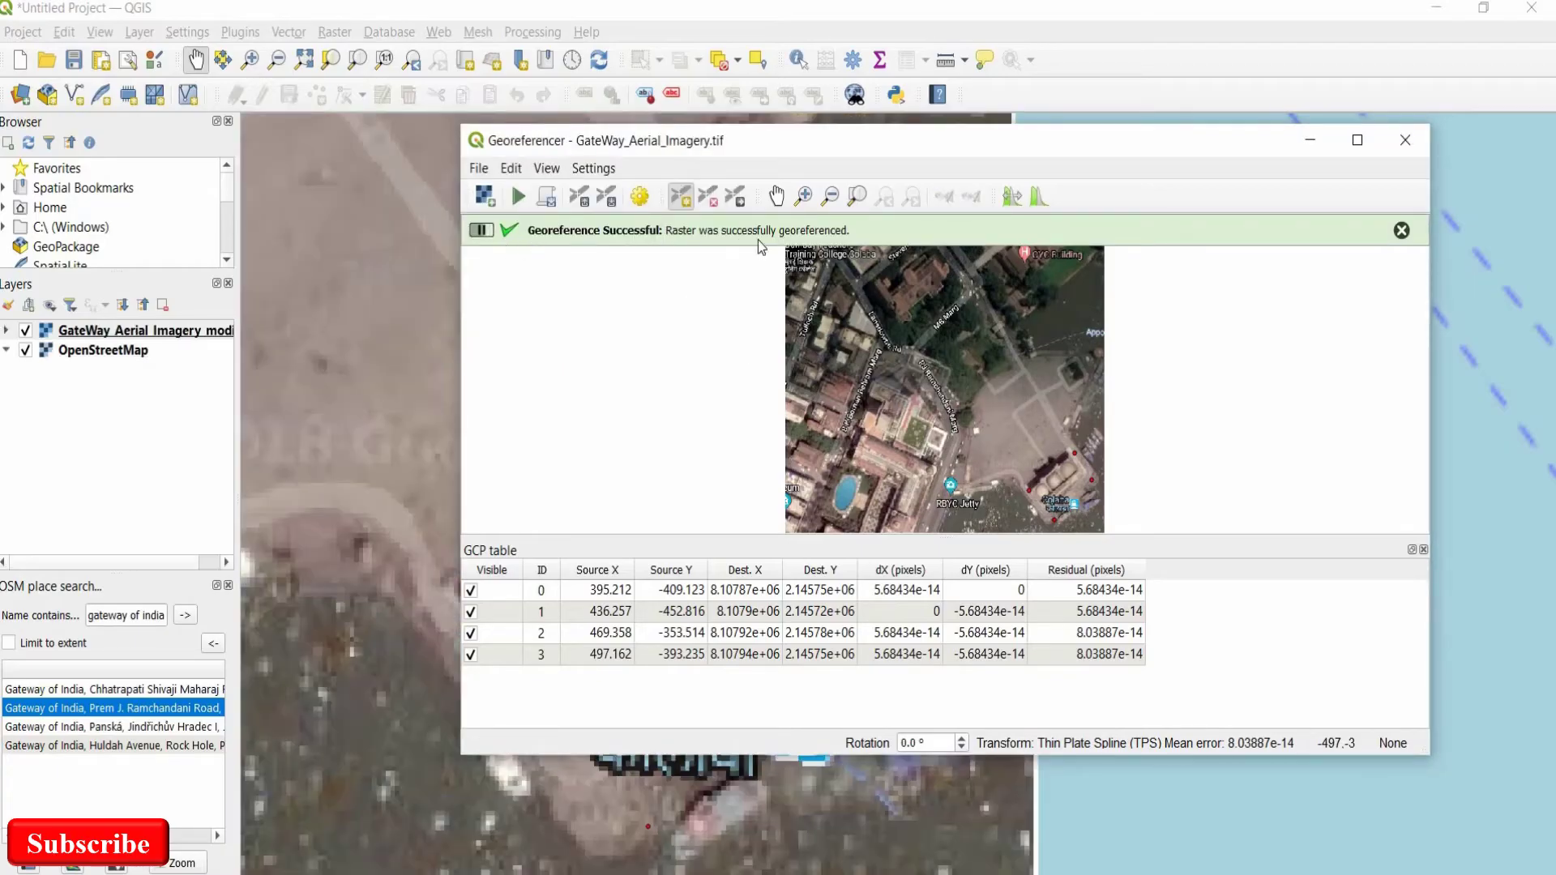
# Close the Georeferencer and save the control points in folder B under the GateWay_Aerial_Imagery.tif name.
pyautogui.click(1408, 142)
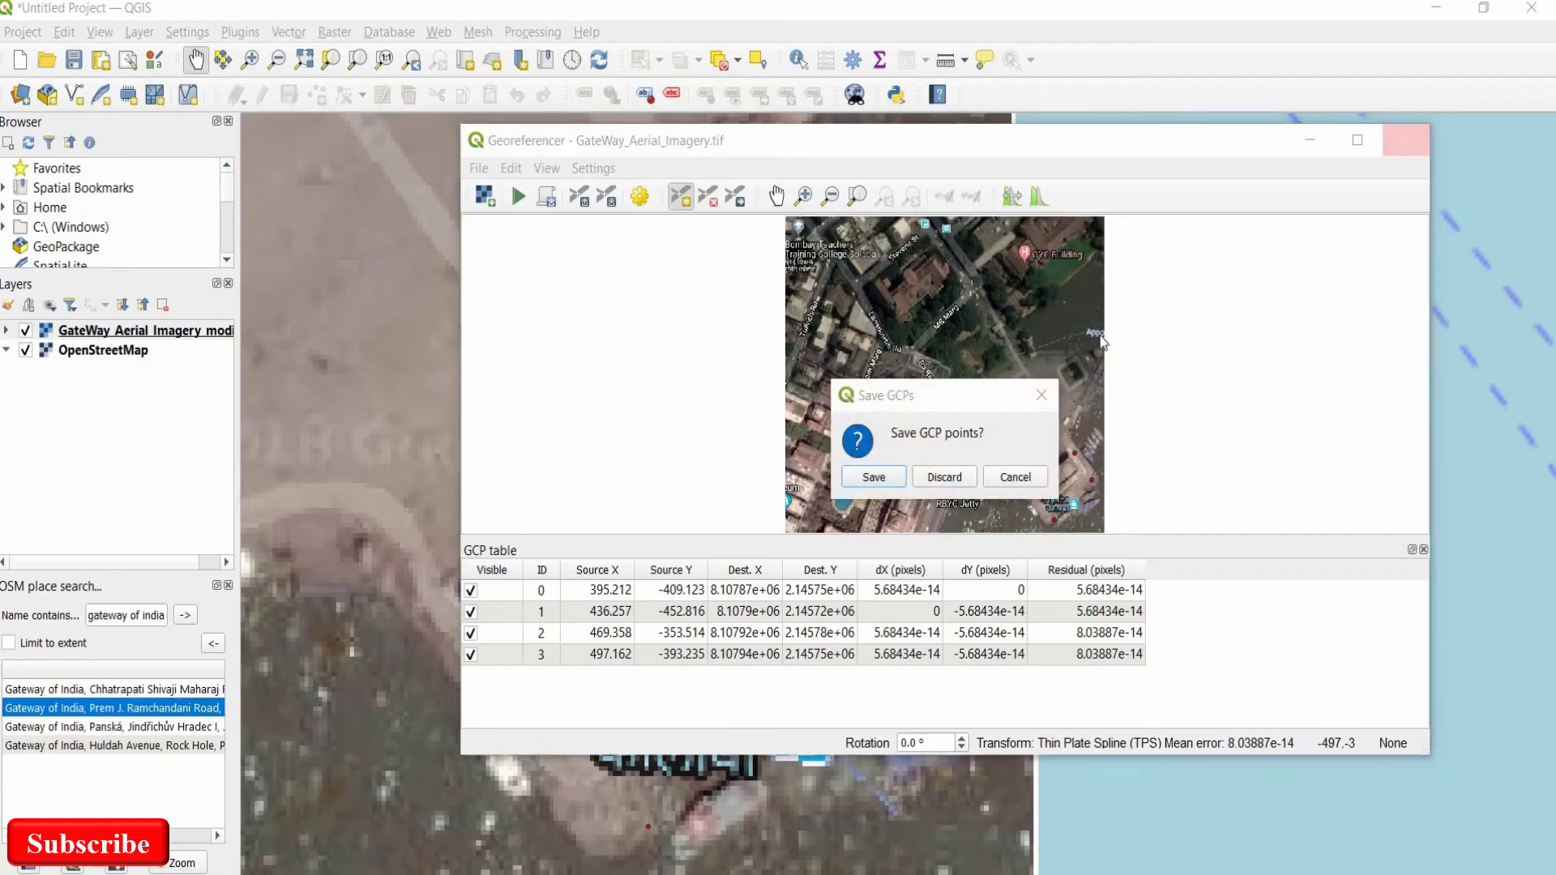
pyautogui.click(871, 478)
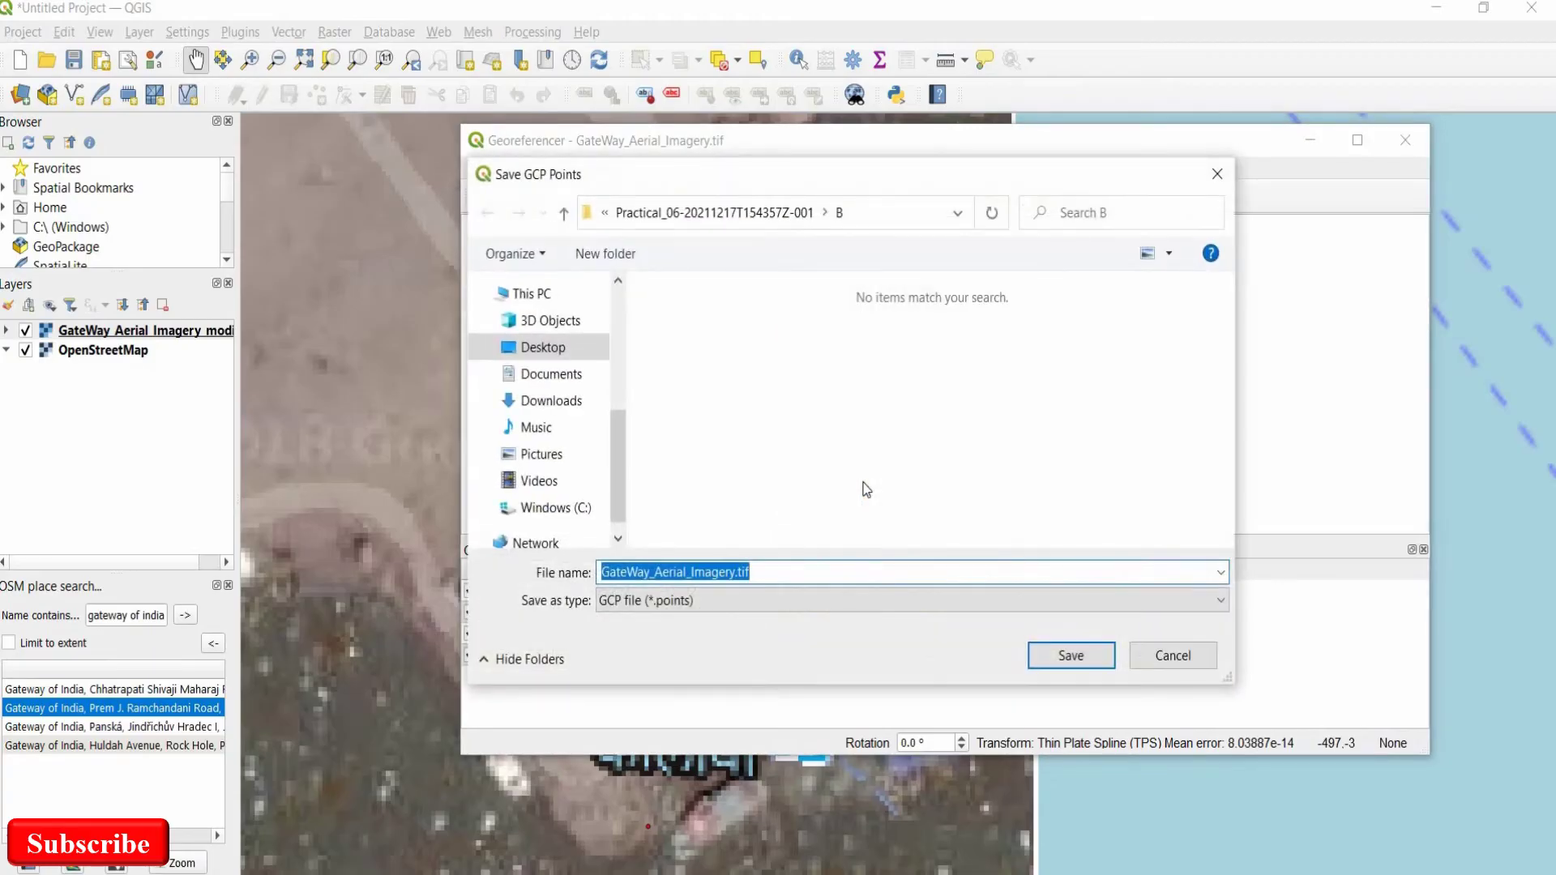
pyautogui.click(1053, 656)
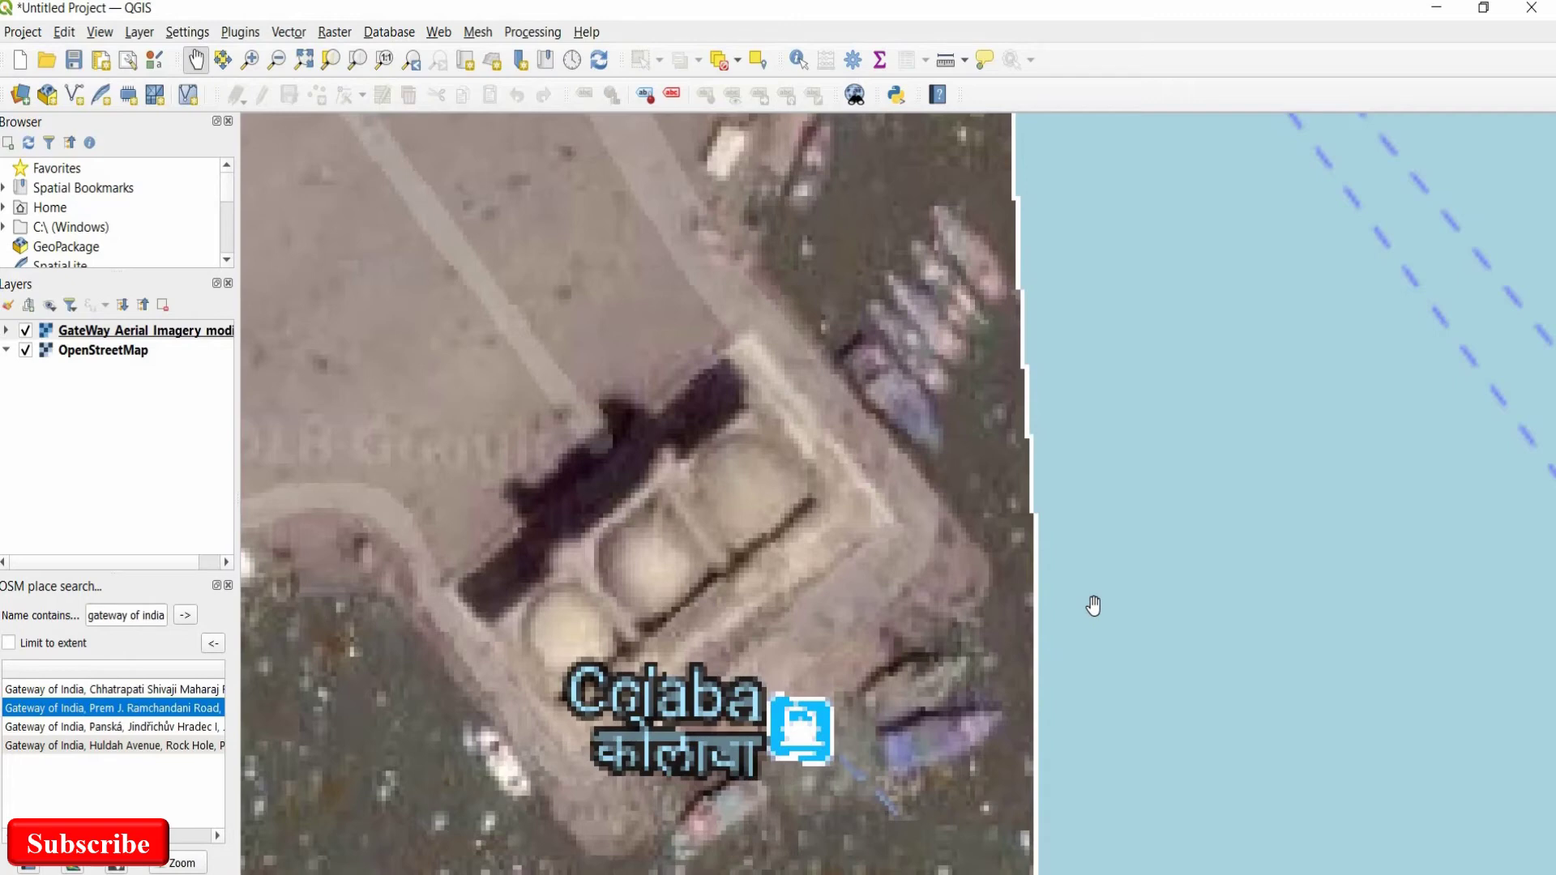
# Examine how the georeferenced aerial image lines up with the surrounding OpenStreetMap streets and coastline.
pyautogui.scroll(-5, 1093, 605)
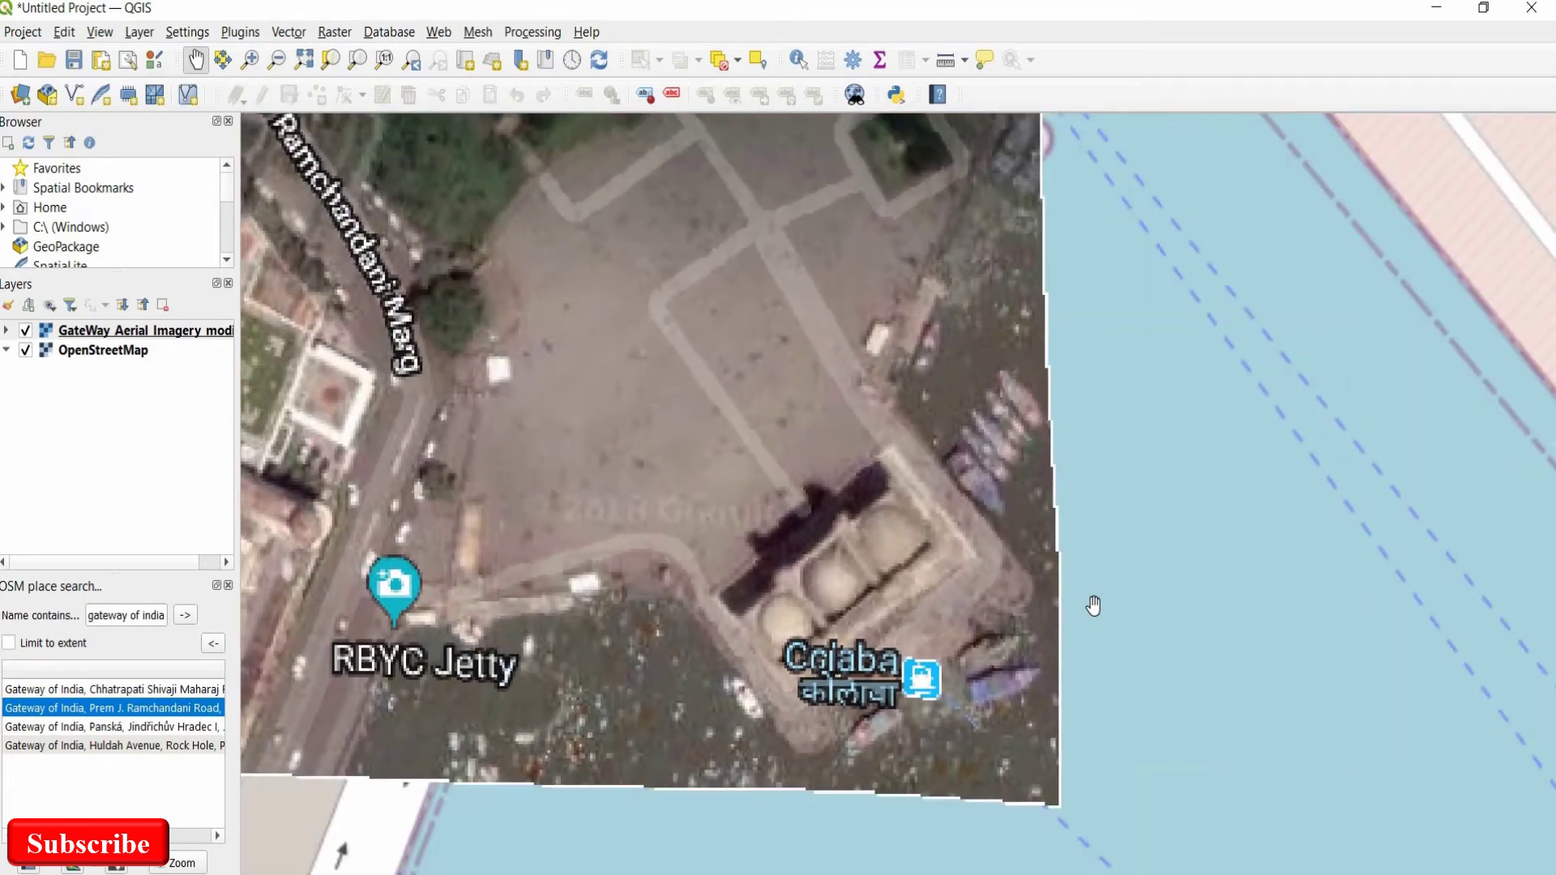
pyautogui.scroll(-4, 1093, 605)
pyautogui.scroll(-2, 1093, 605)
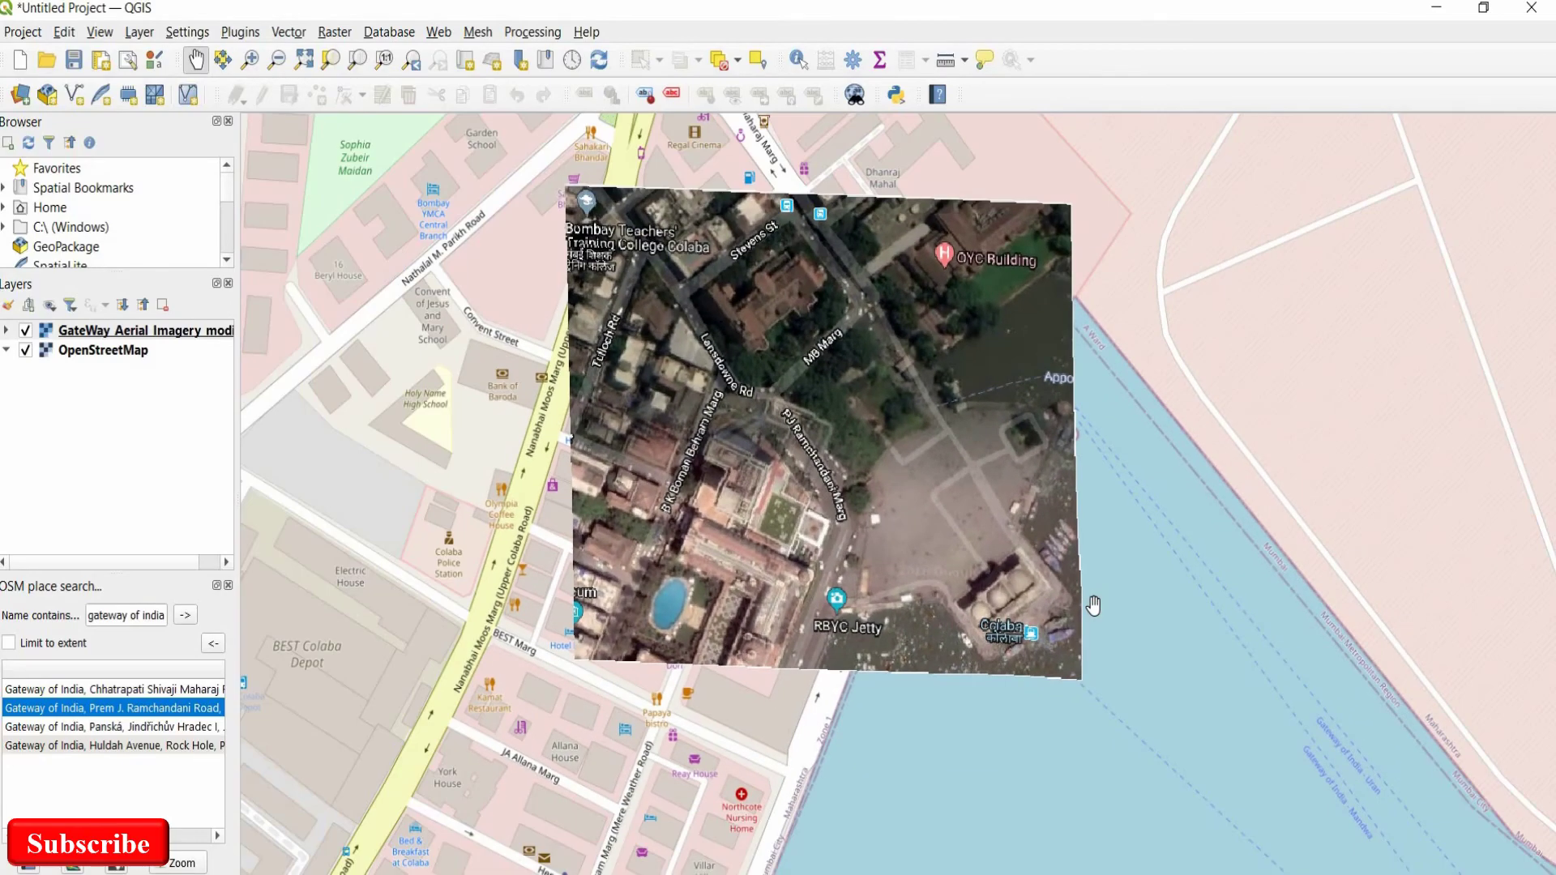
pyautogui.scroll(-2, 1093, 605)
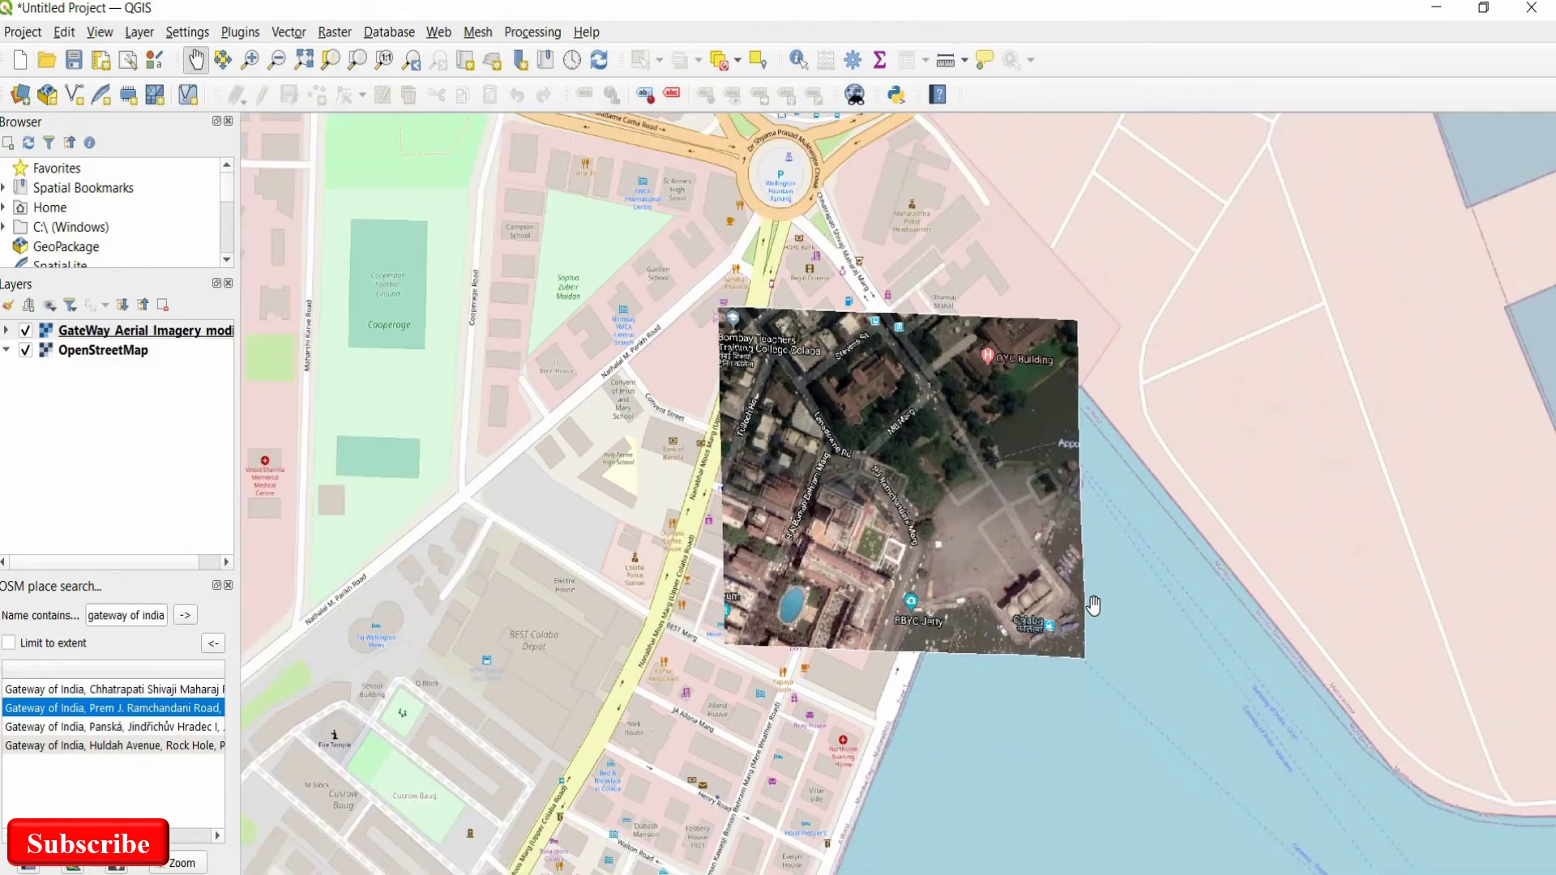
pyautogui.scroll(-1, 1093, 605)
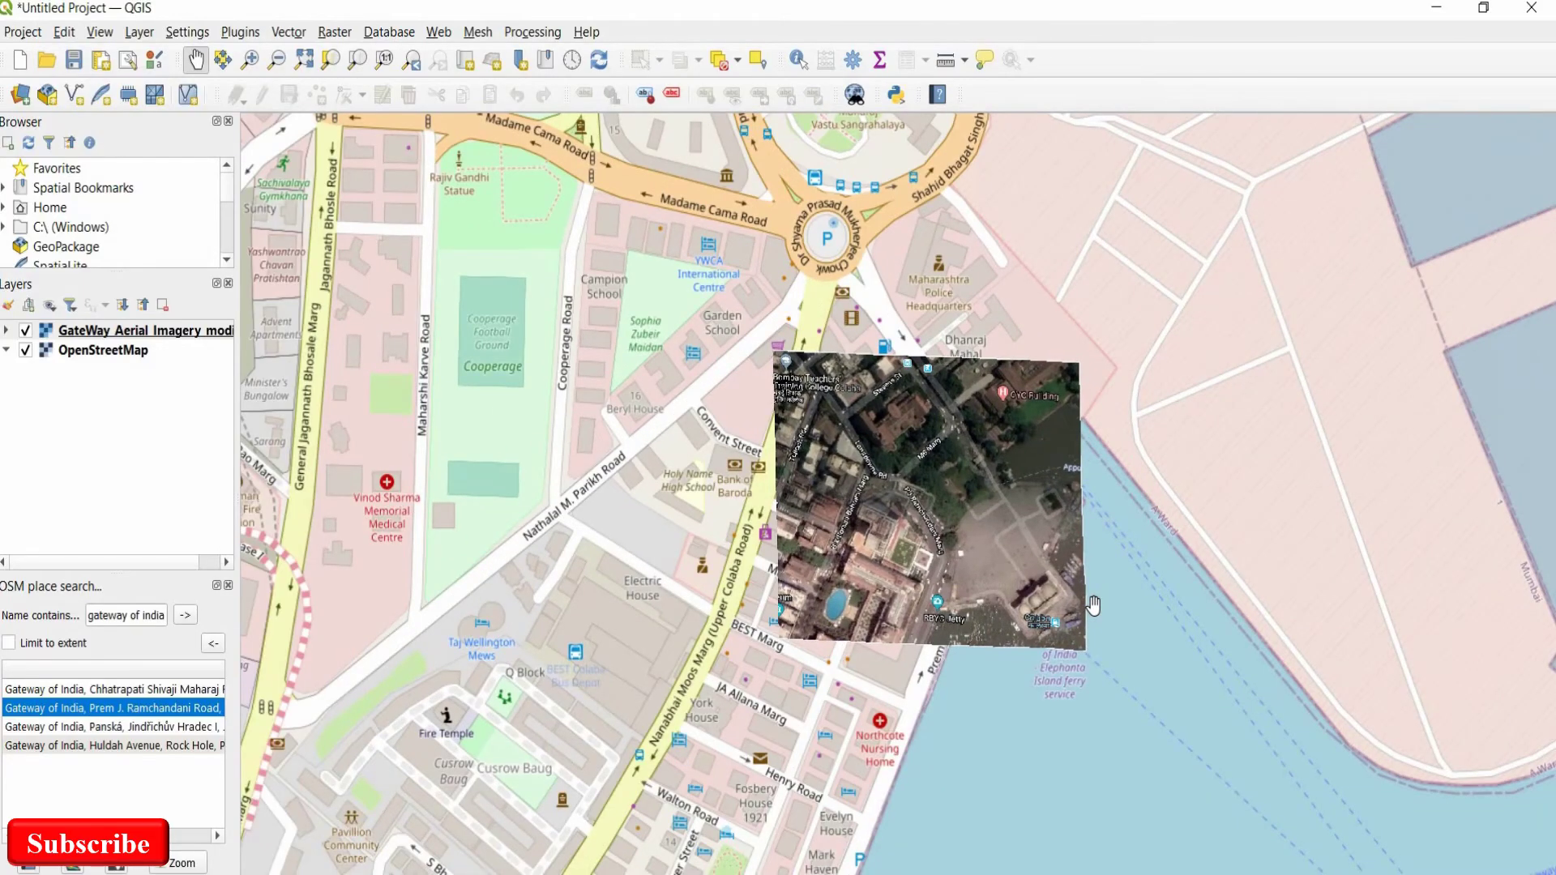
pyautogui.scroll(-1, 1093, 605)
pyautogui.scroll(-1, 1093, 606)
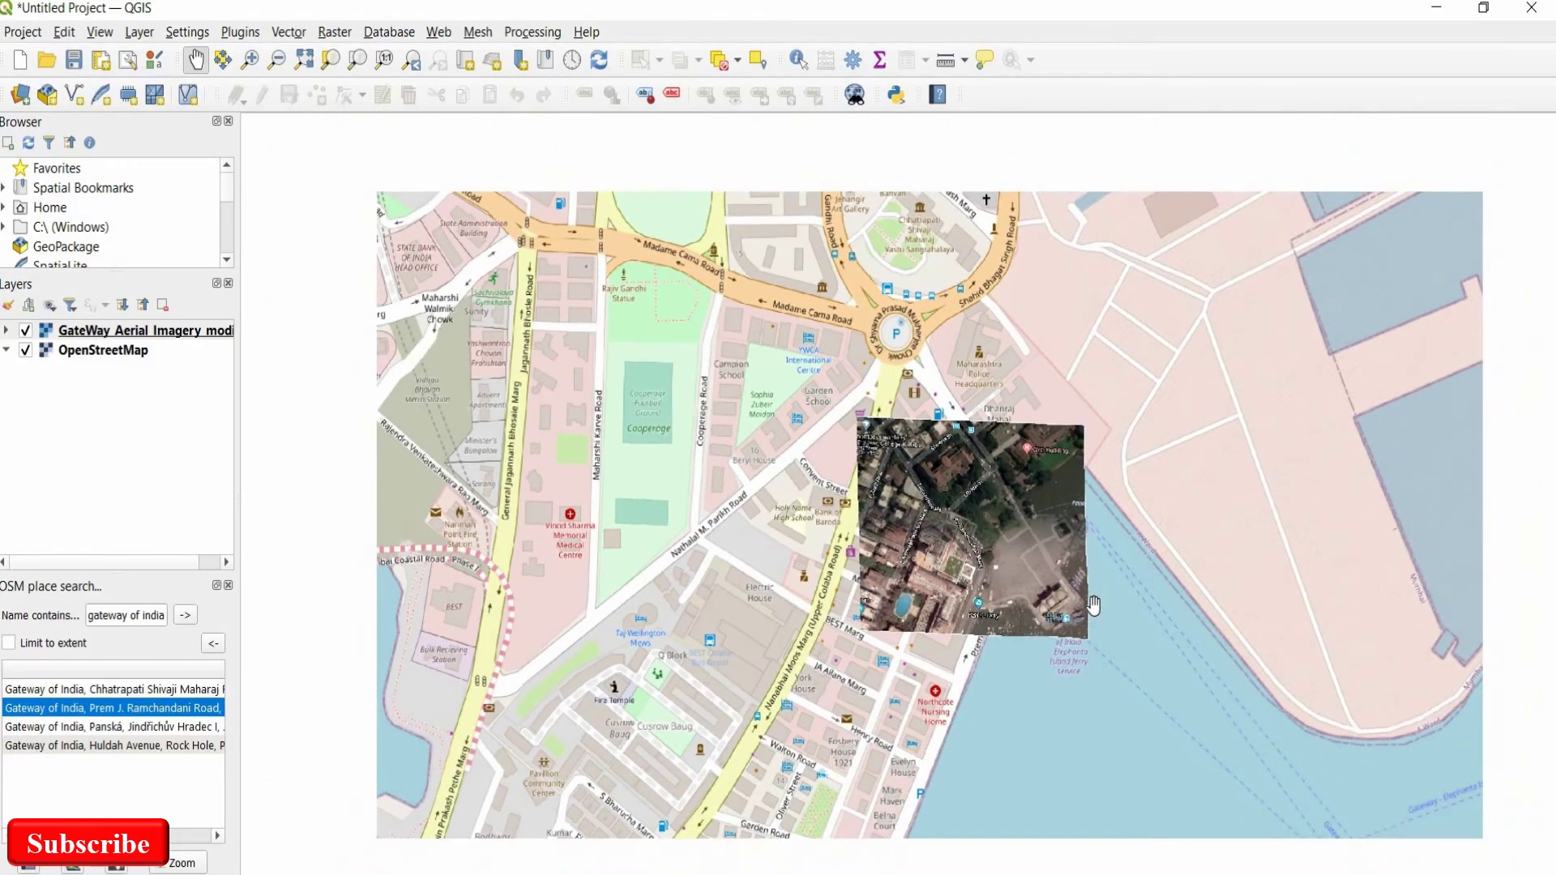
pyautogui.scroll(-1, 1093, 605)
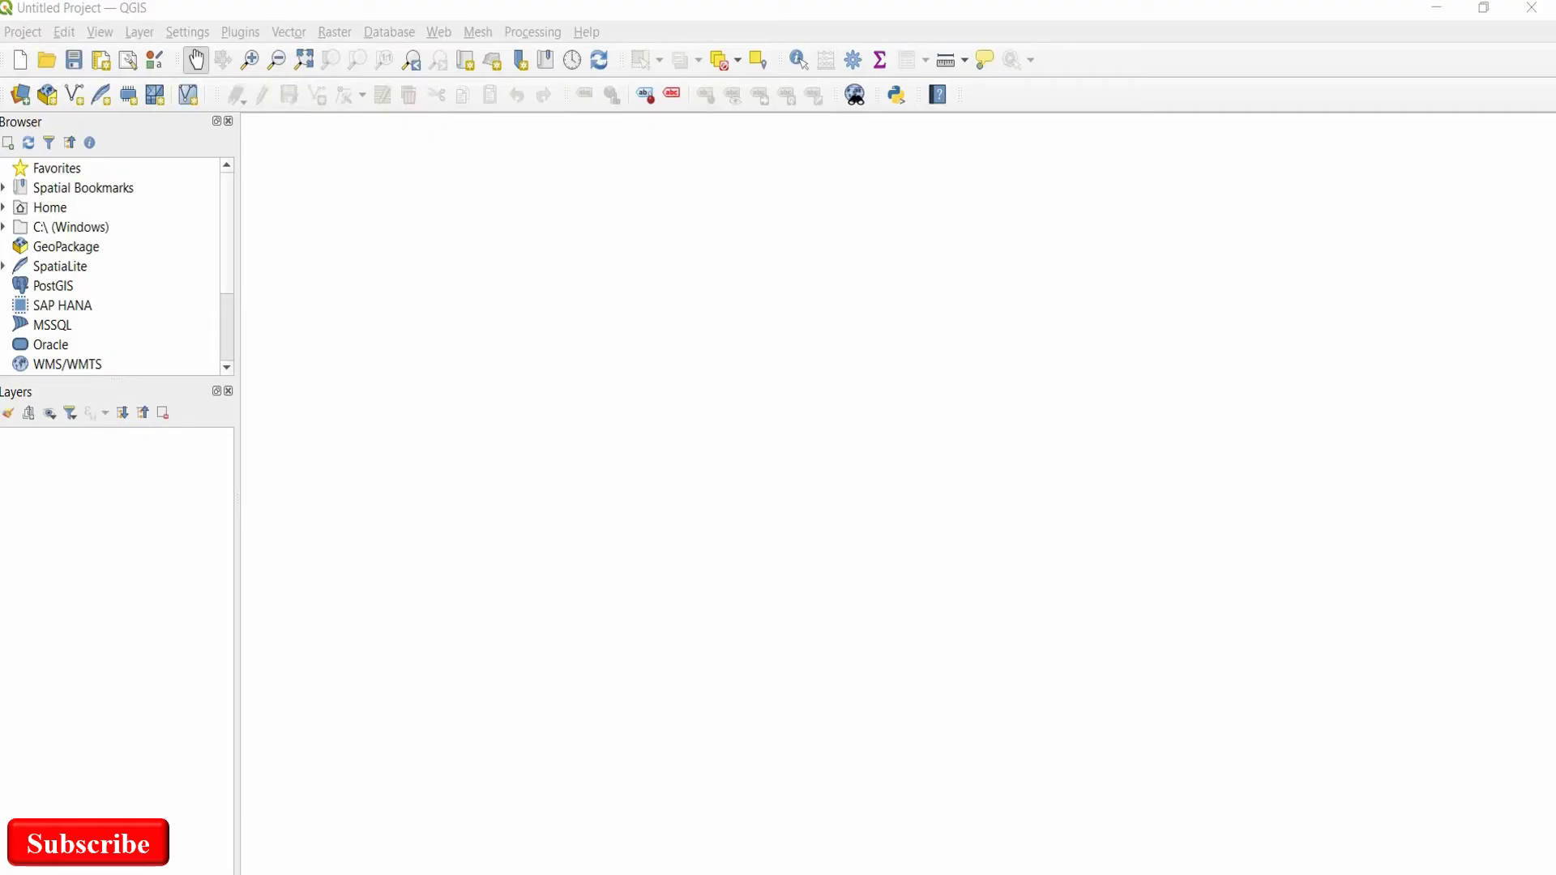
# Add the Christchurch Topo50 map raster from folder C to the empty project.
pyautogui.click(141, 34)
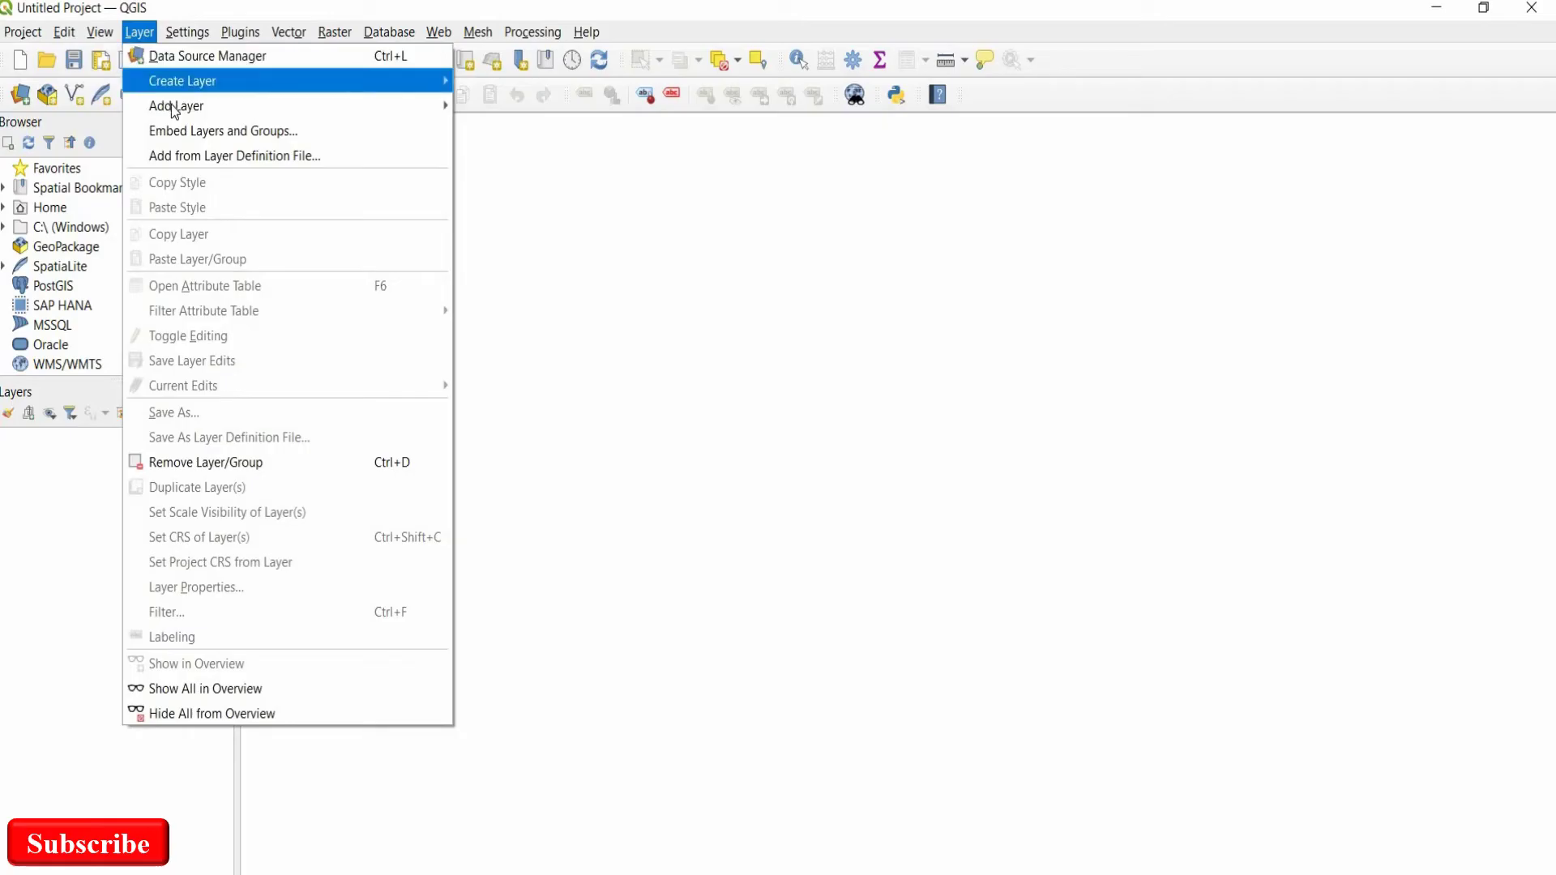
pyautogui.moveTo(313, 113)
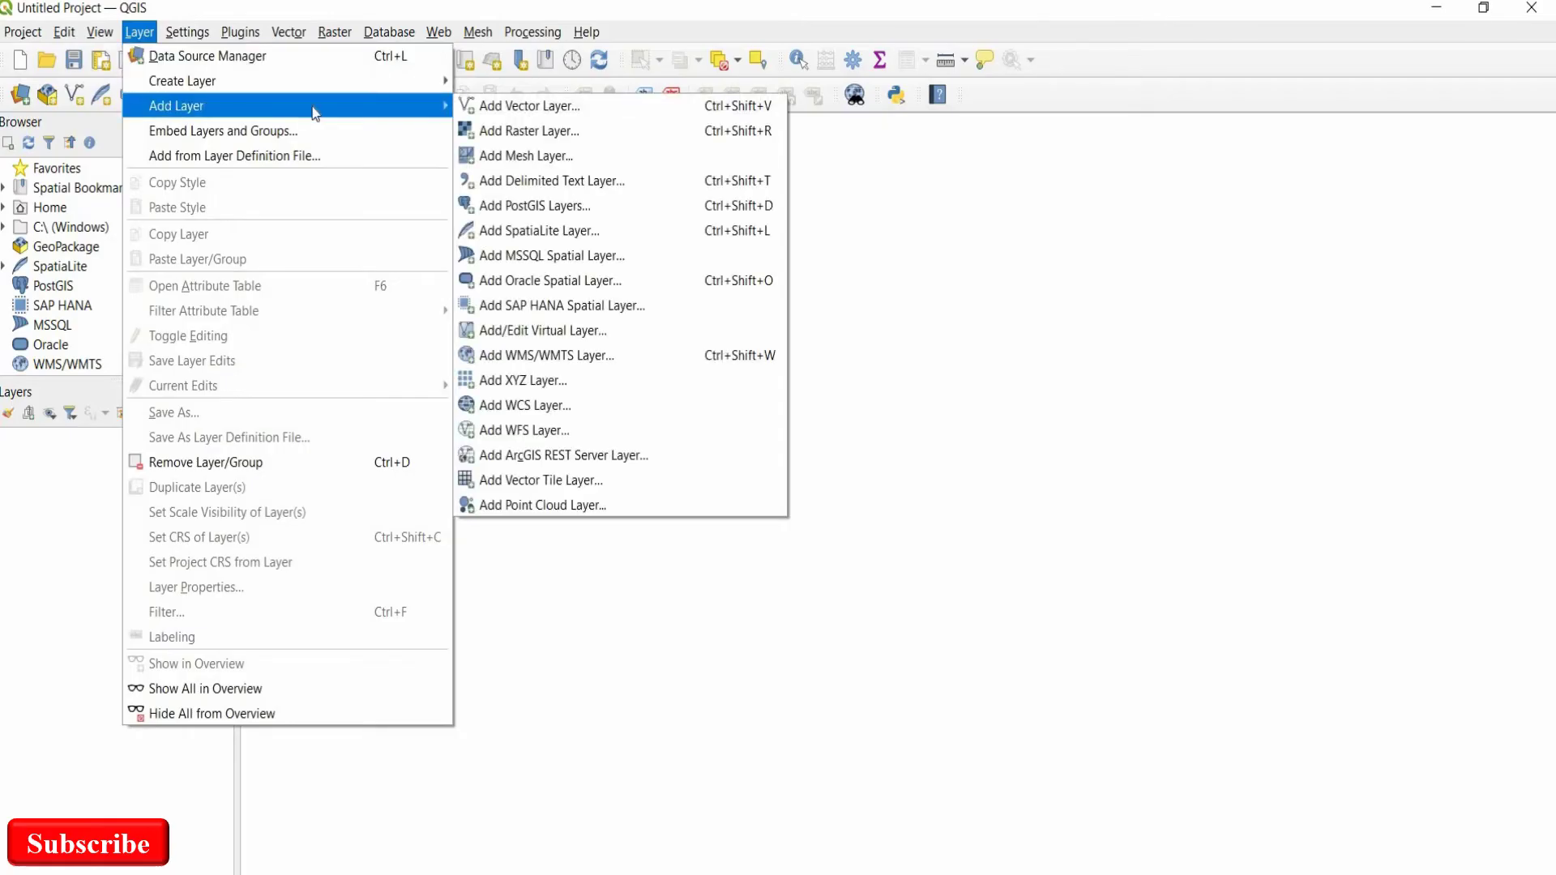
pyautogui.click(521, 133)
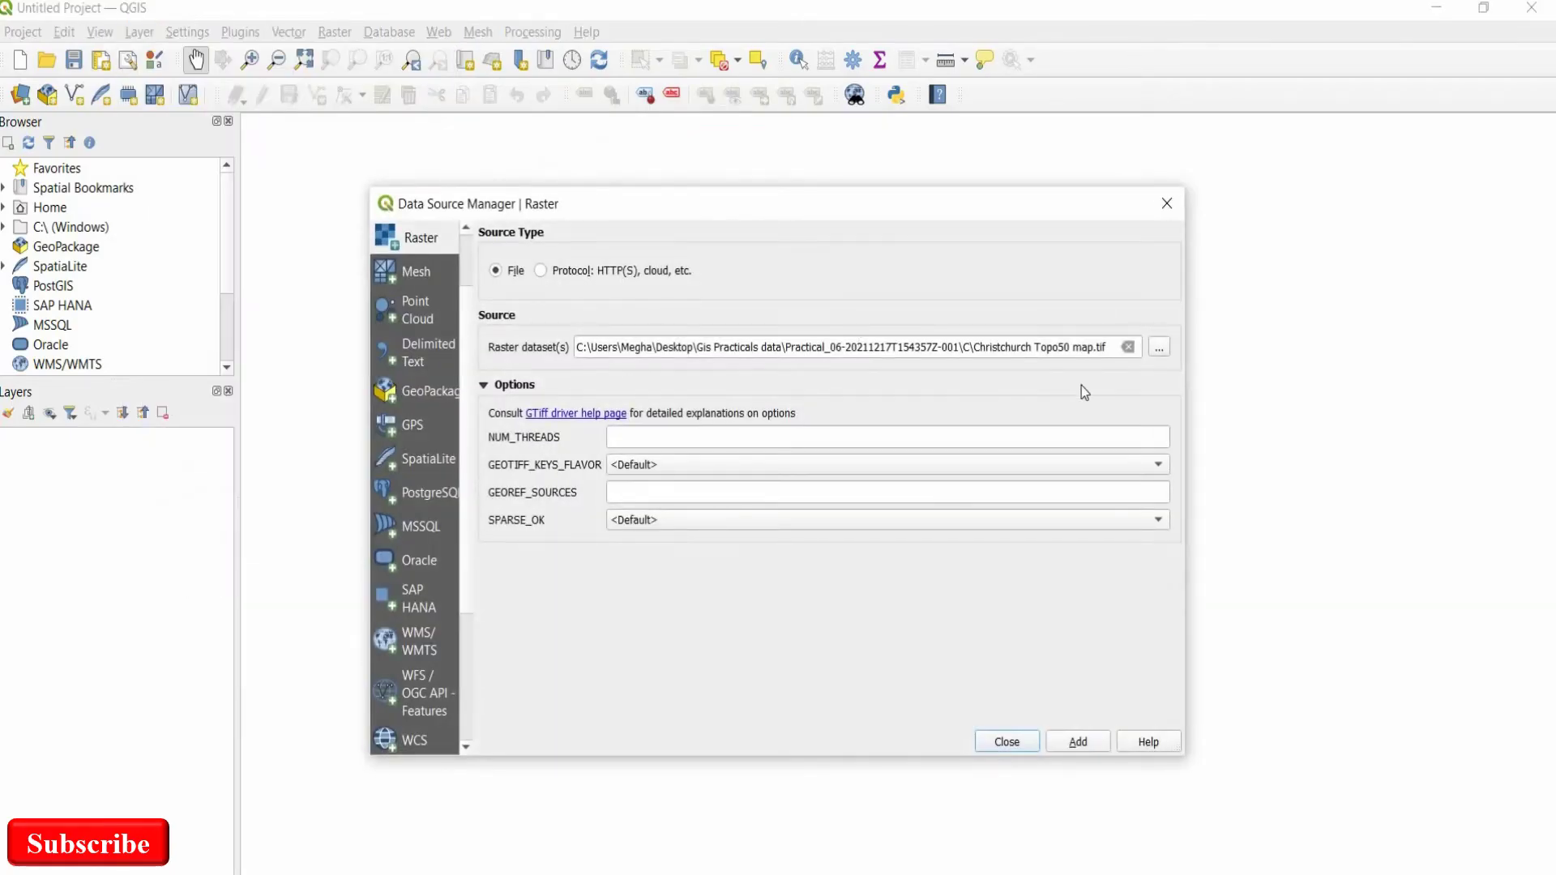
pyautogui.click(1159, 348)
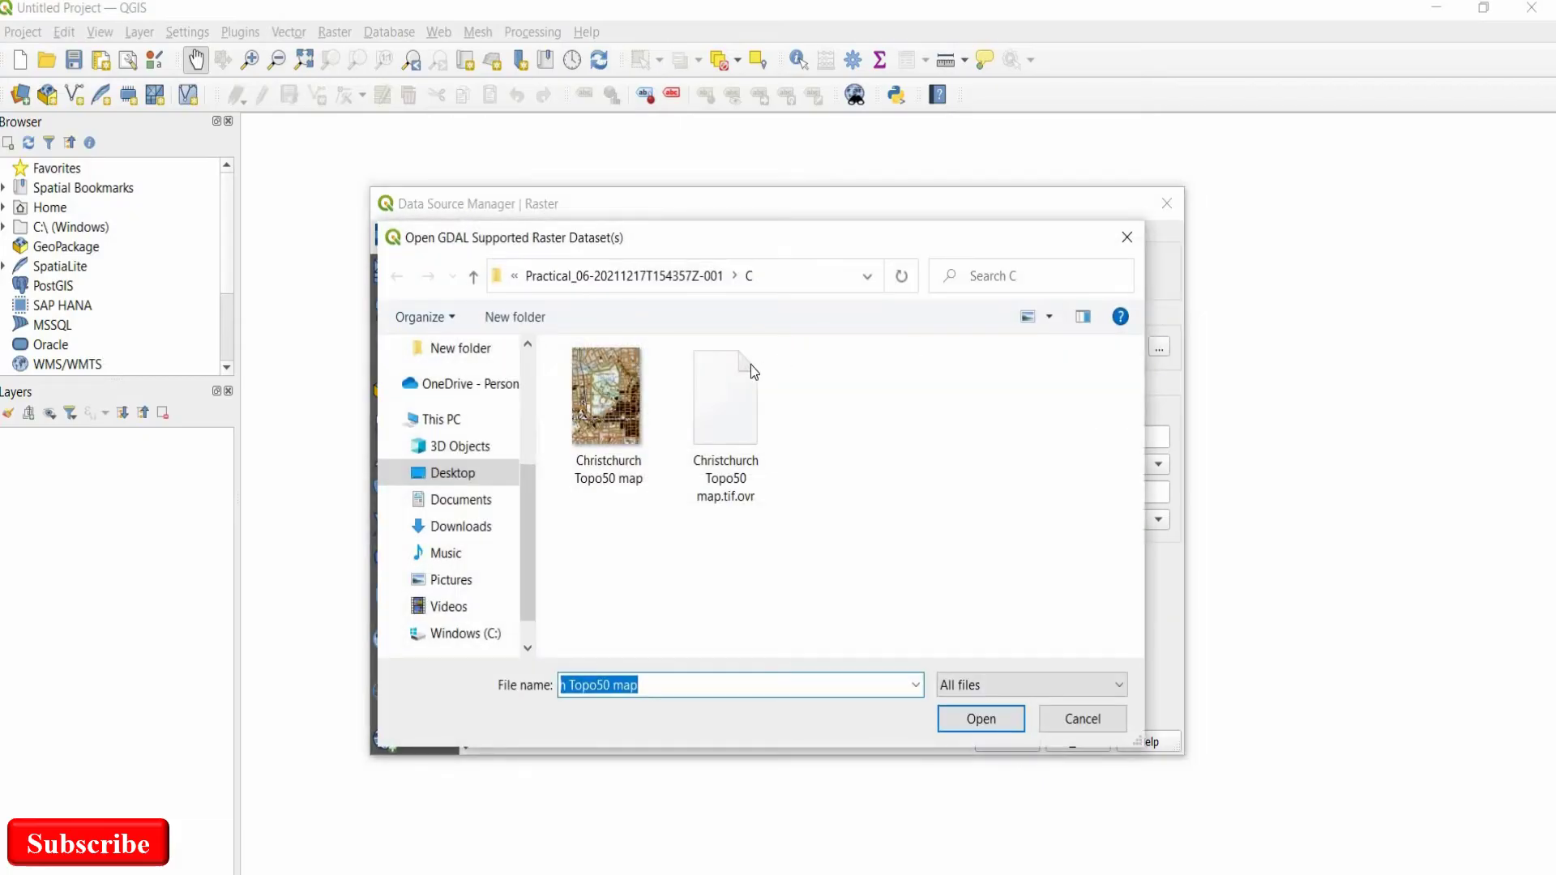
pyautogui.click(615, 377)
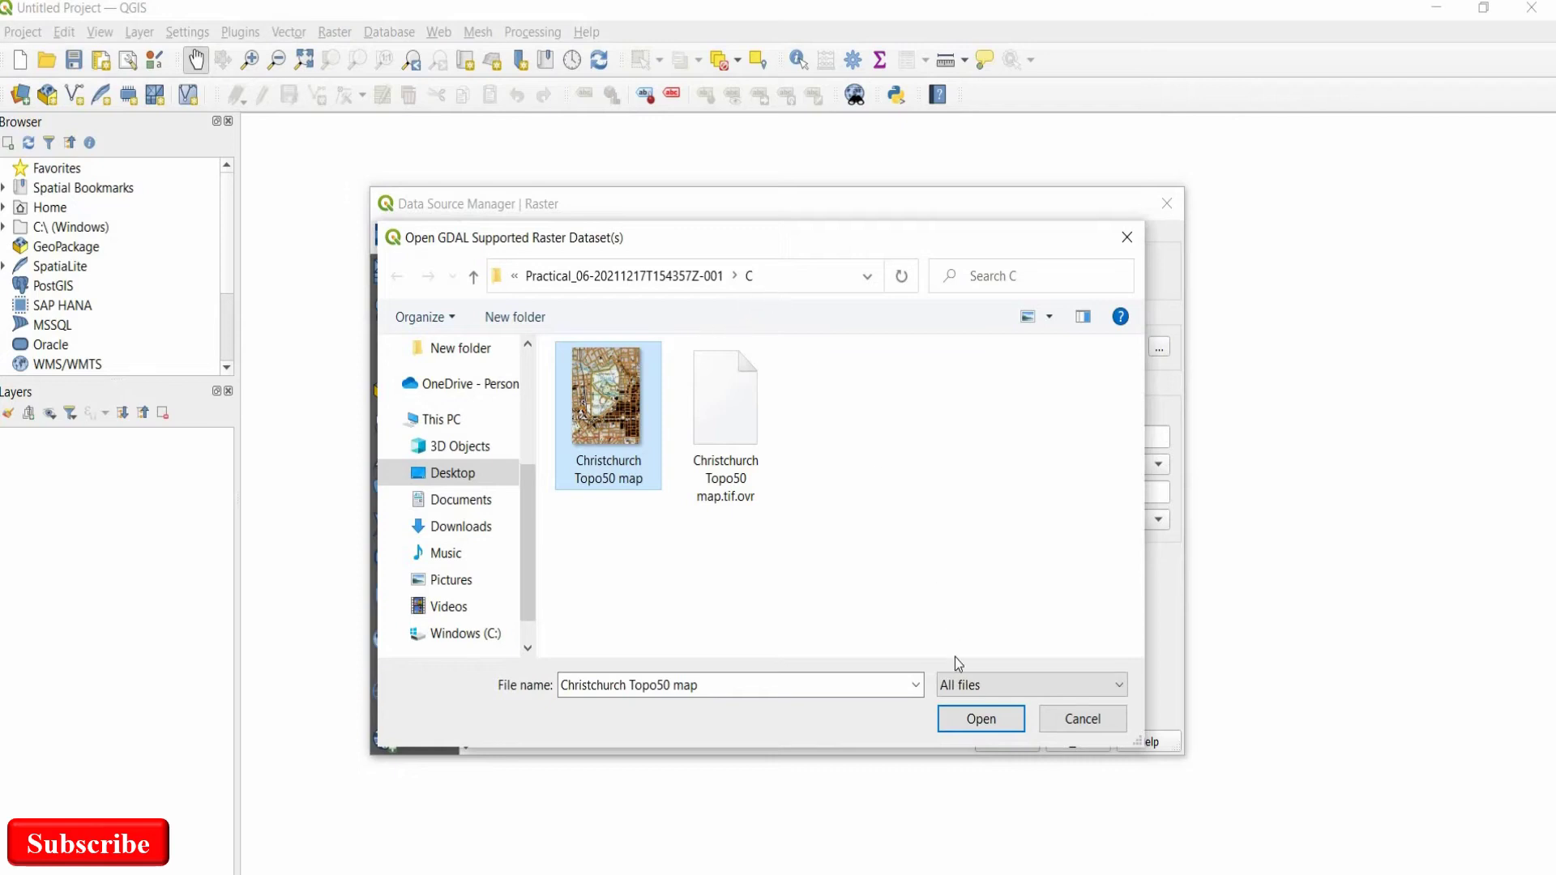
pyautogui.click(962, 719)
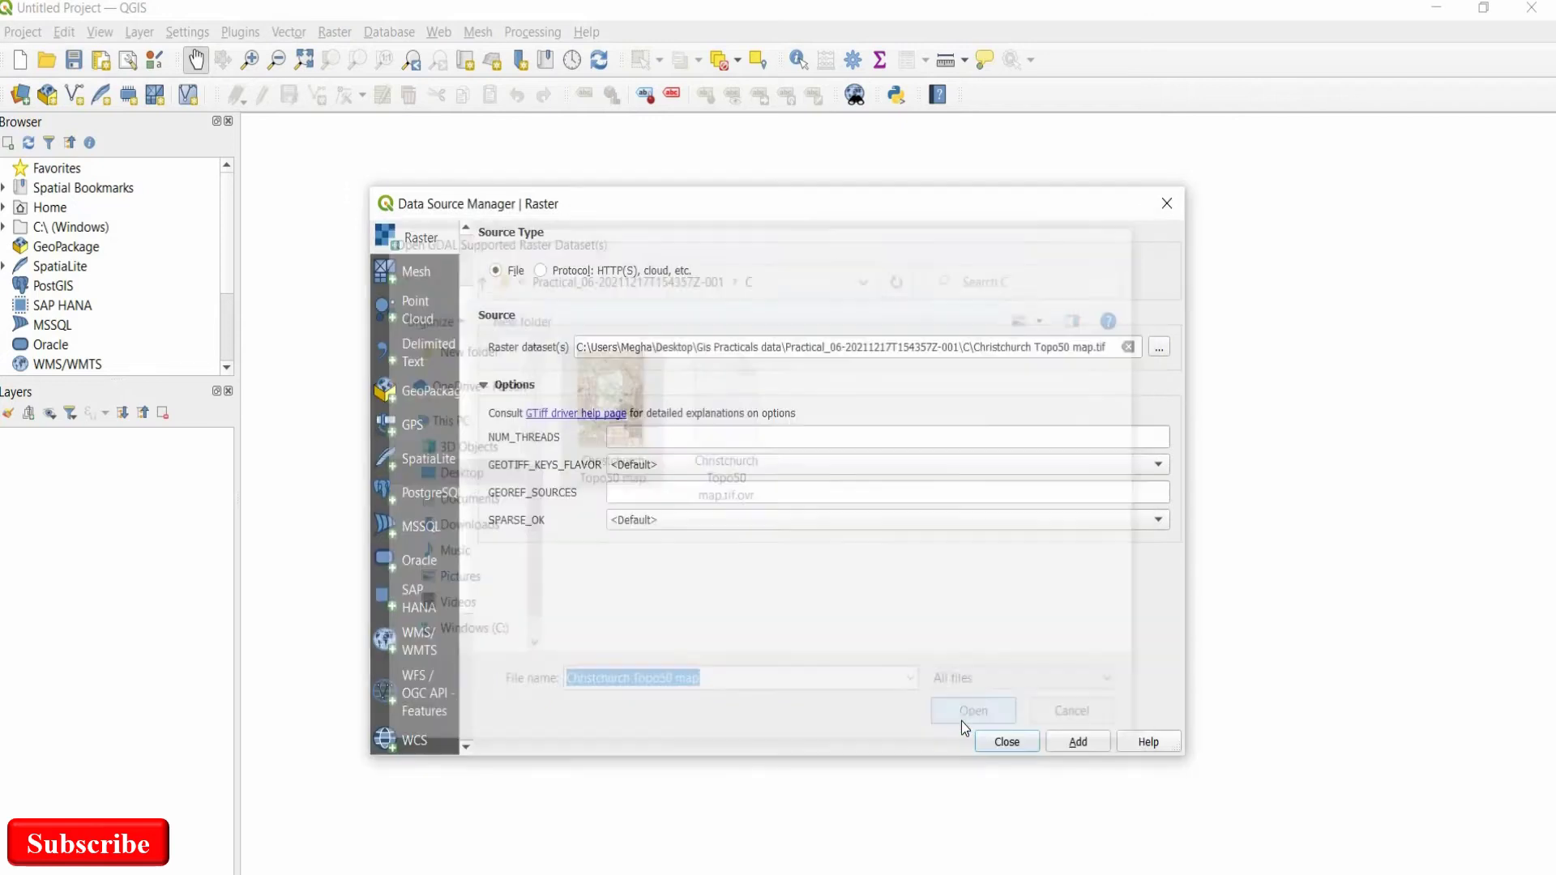
pyautogui.click(1089, 742)
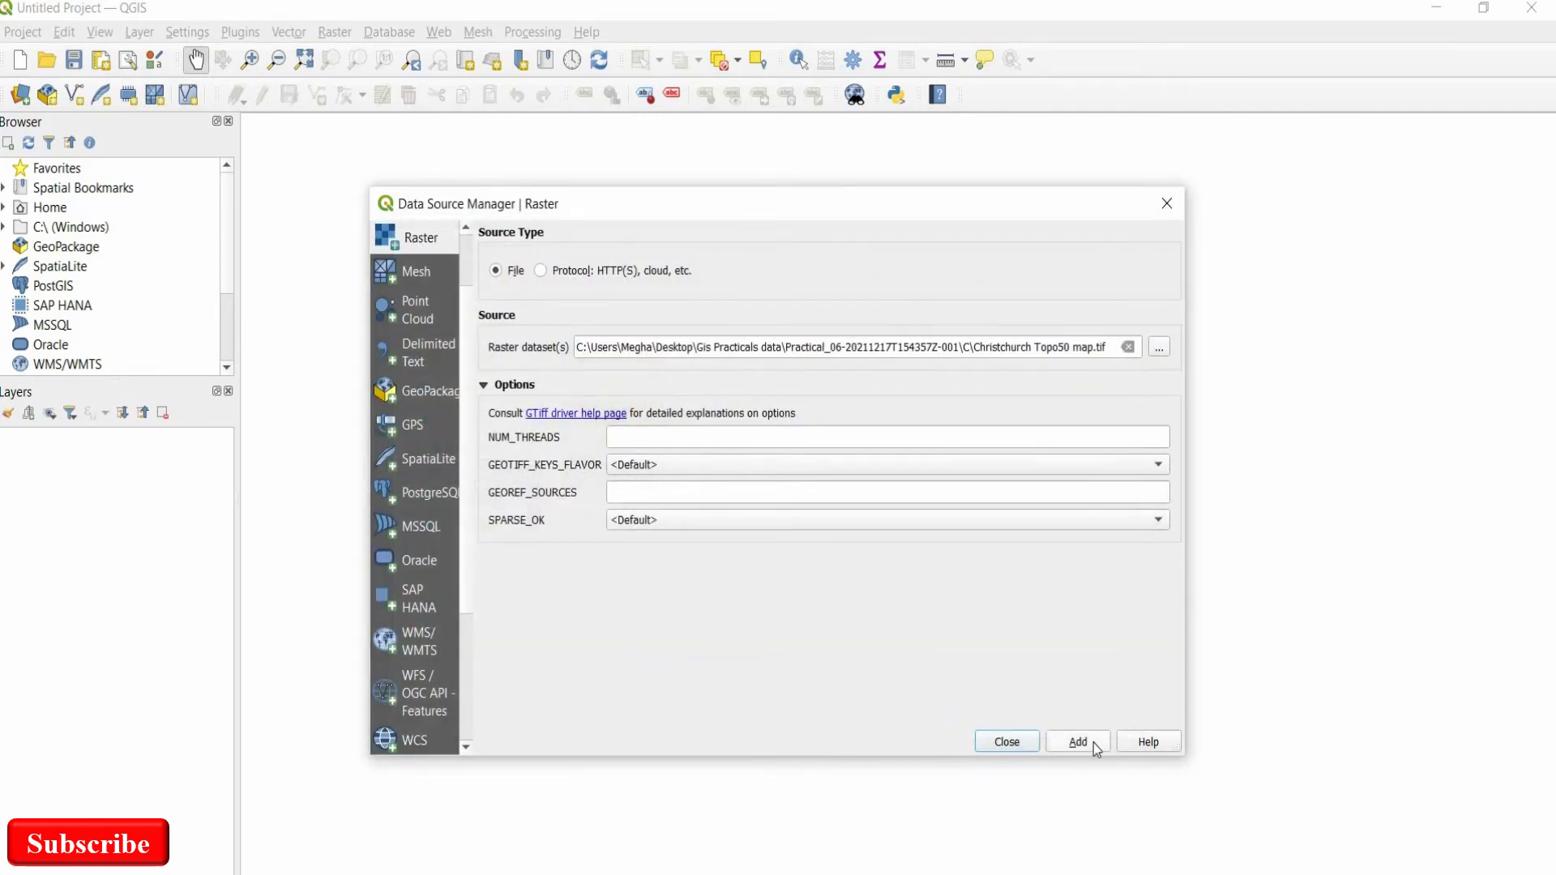
pyautogui.click(1007, 742)
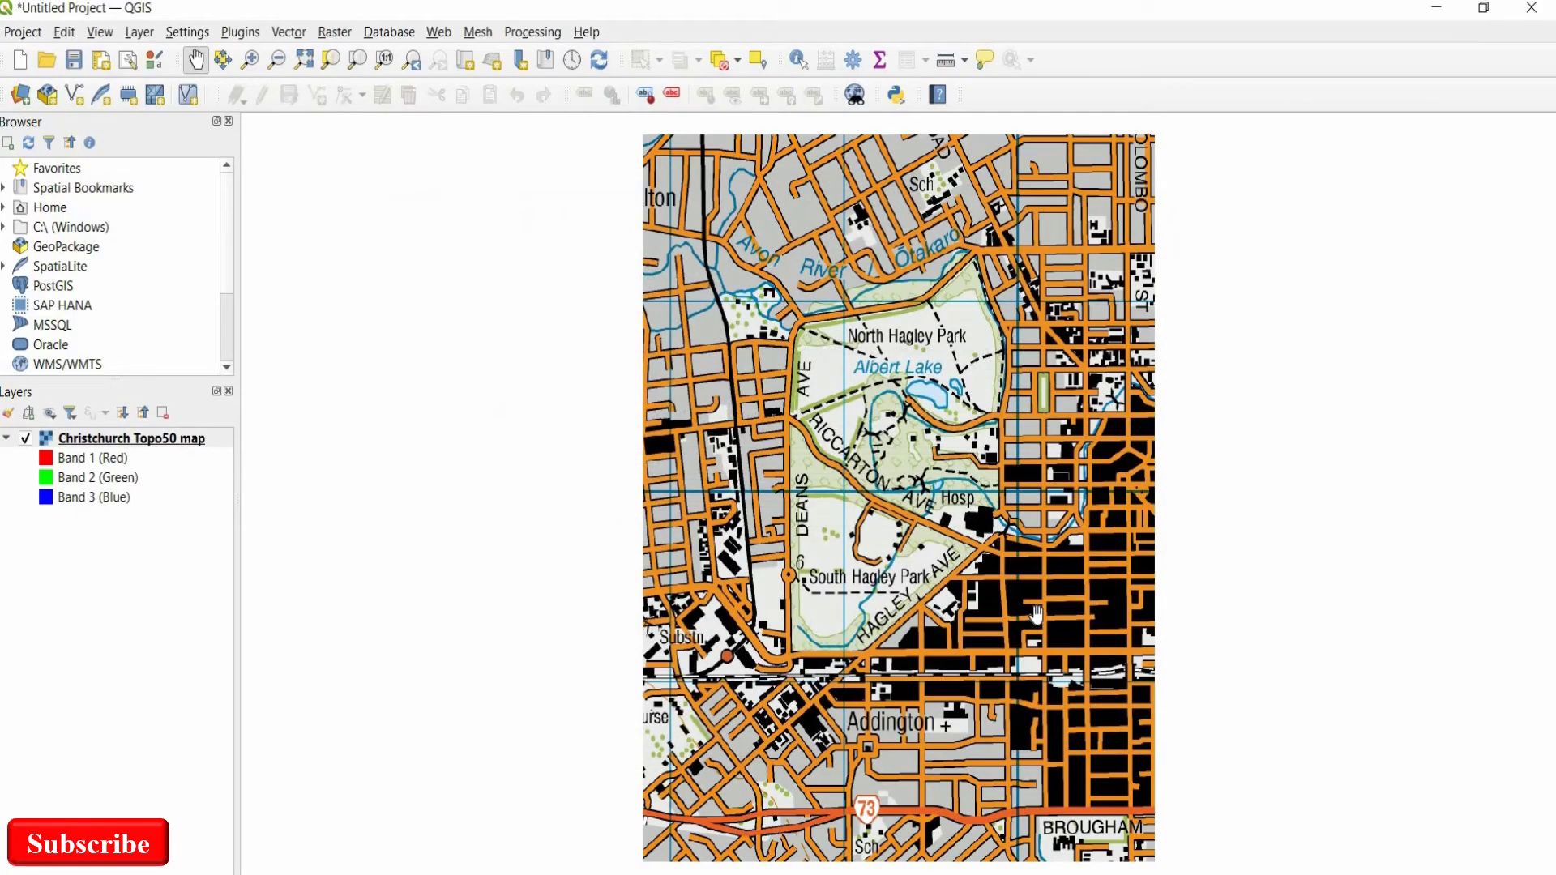
# Build pyramids for the Christchurch Topo50 map at the 349 x 452, 175 x 226, 88 x 113 and 44 x 57 resolutions.
pyautogui.scroll(2, 1036, 613)
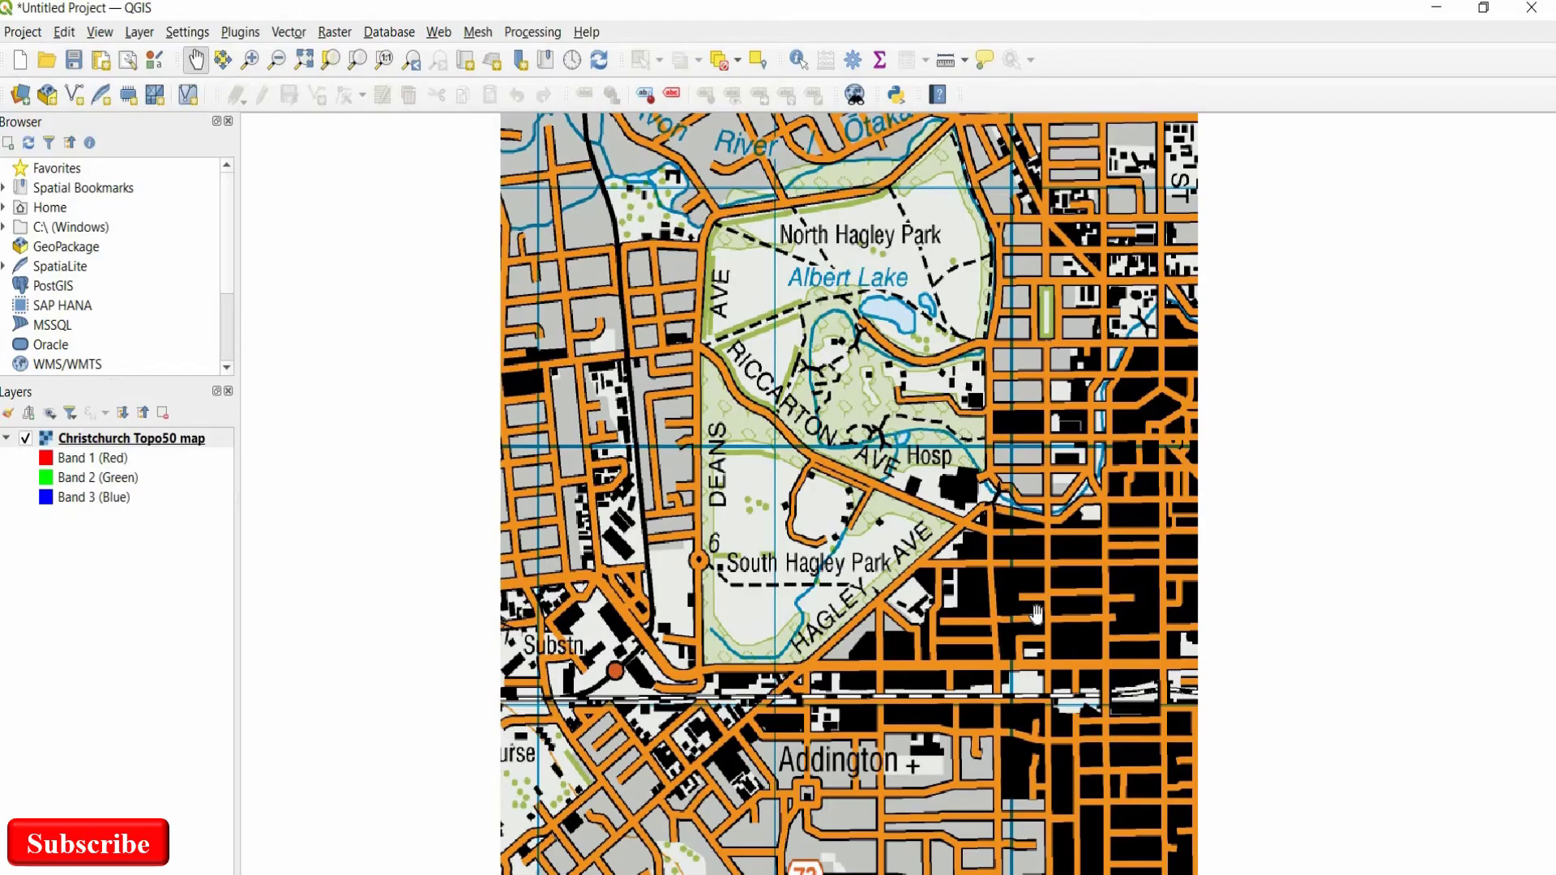
pyautogui.rightClick(200, 440)
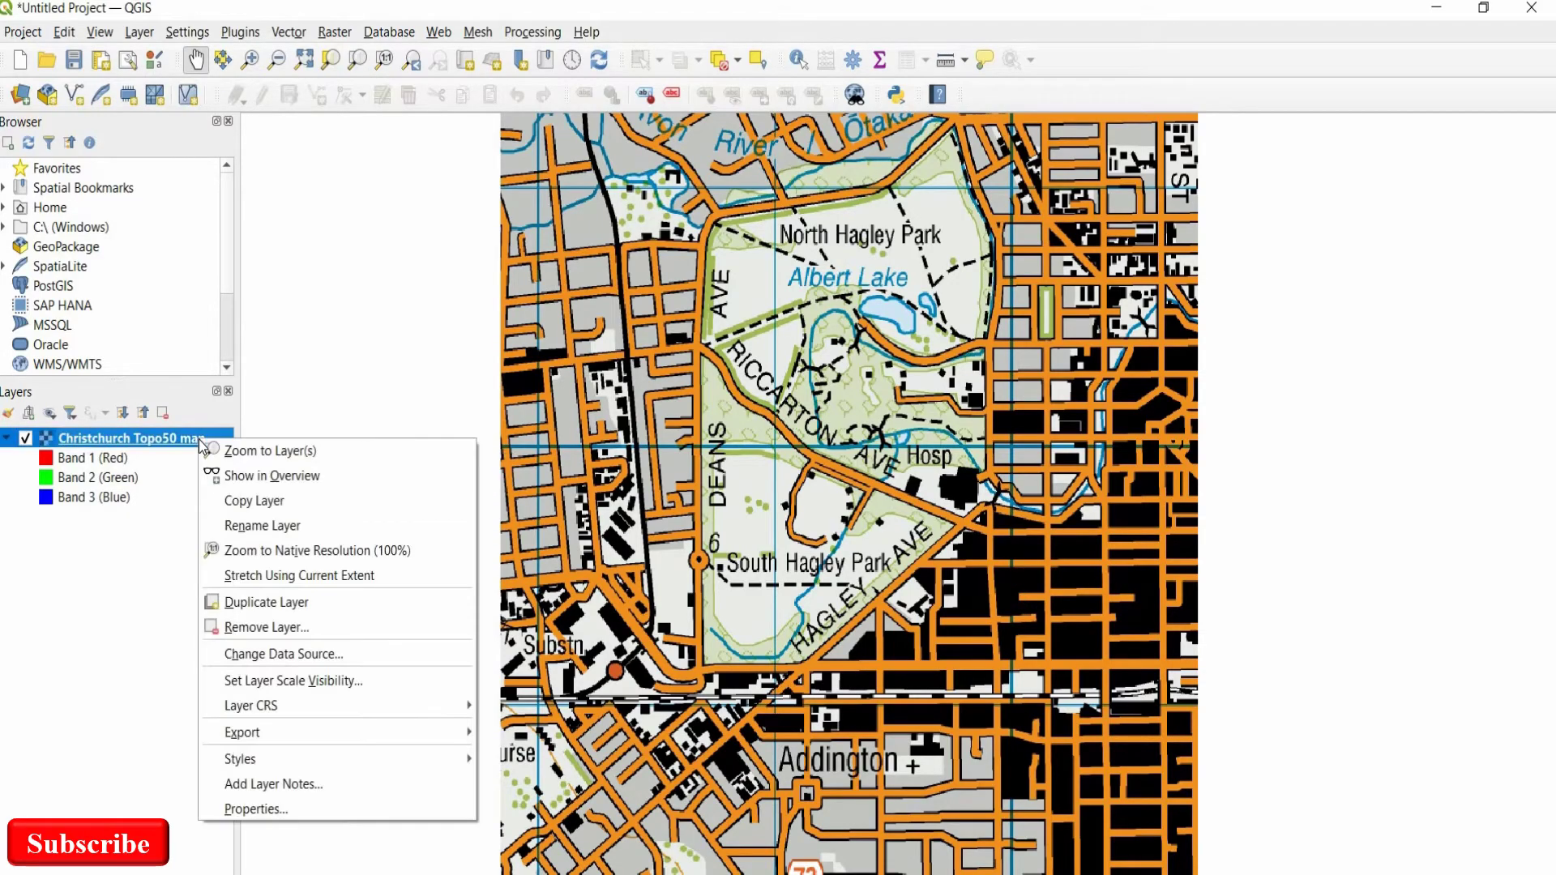
pyautogui.click(245, 815)
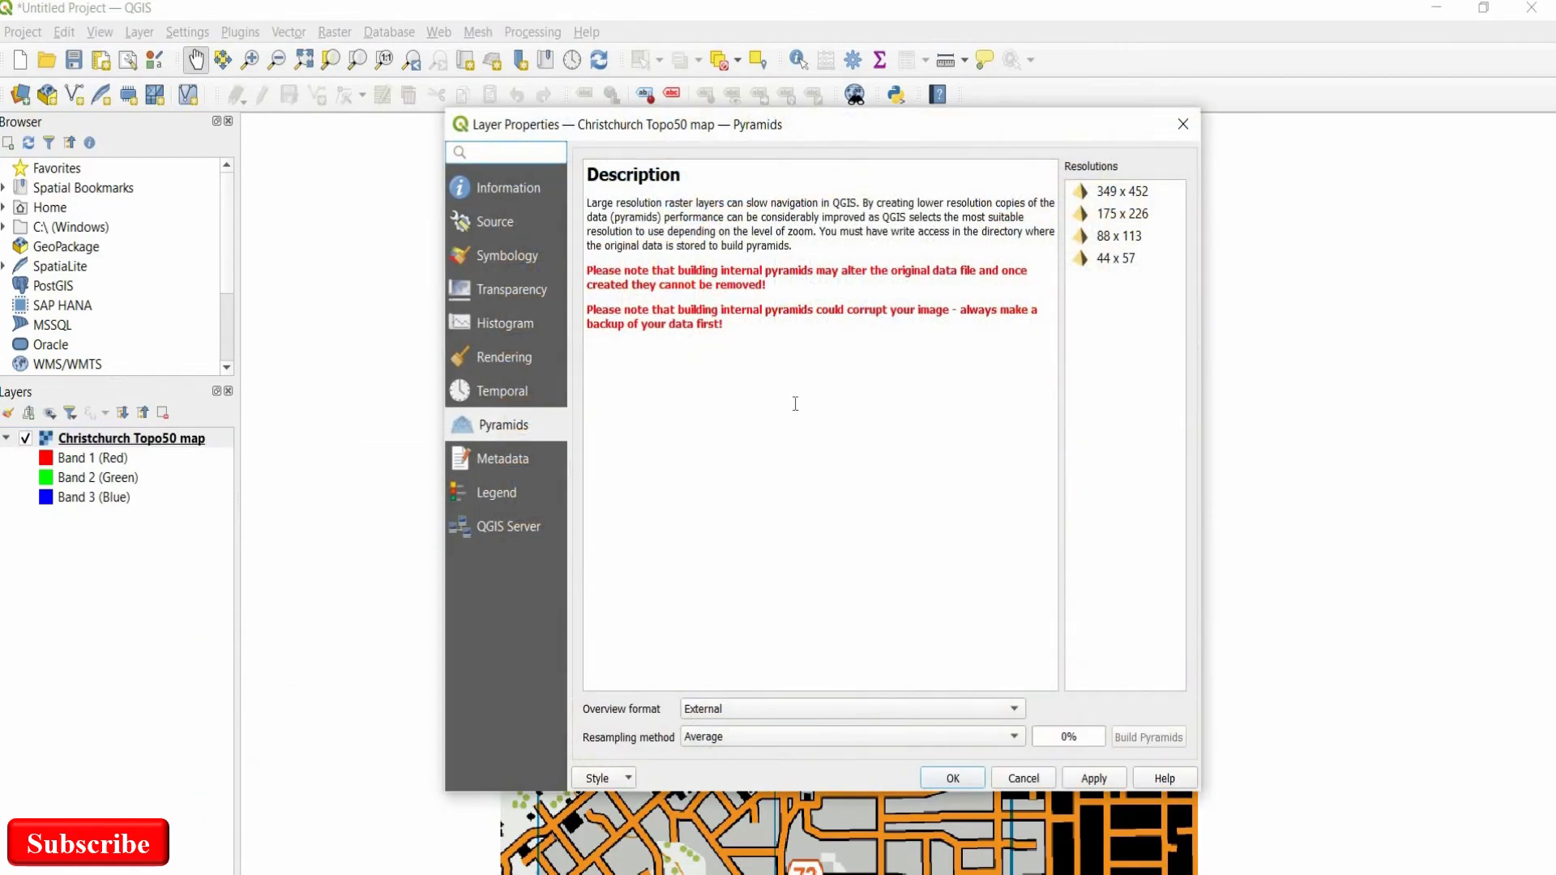
pyautogui.click(1106, 200)
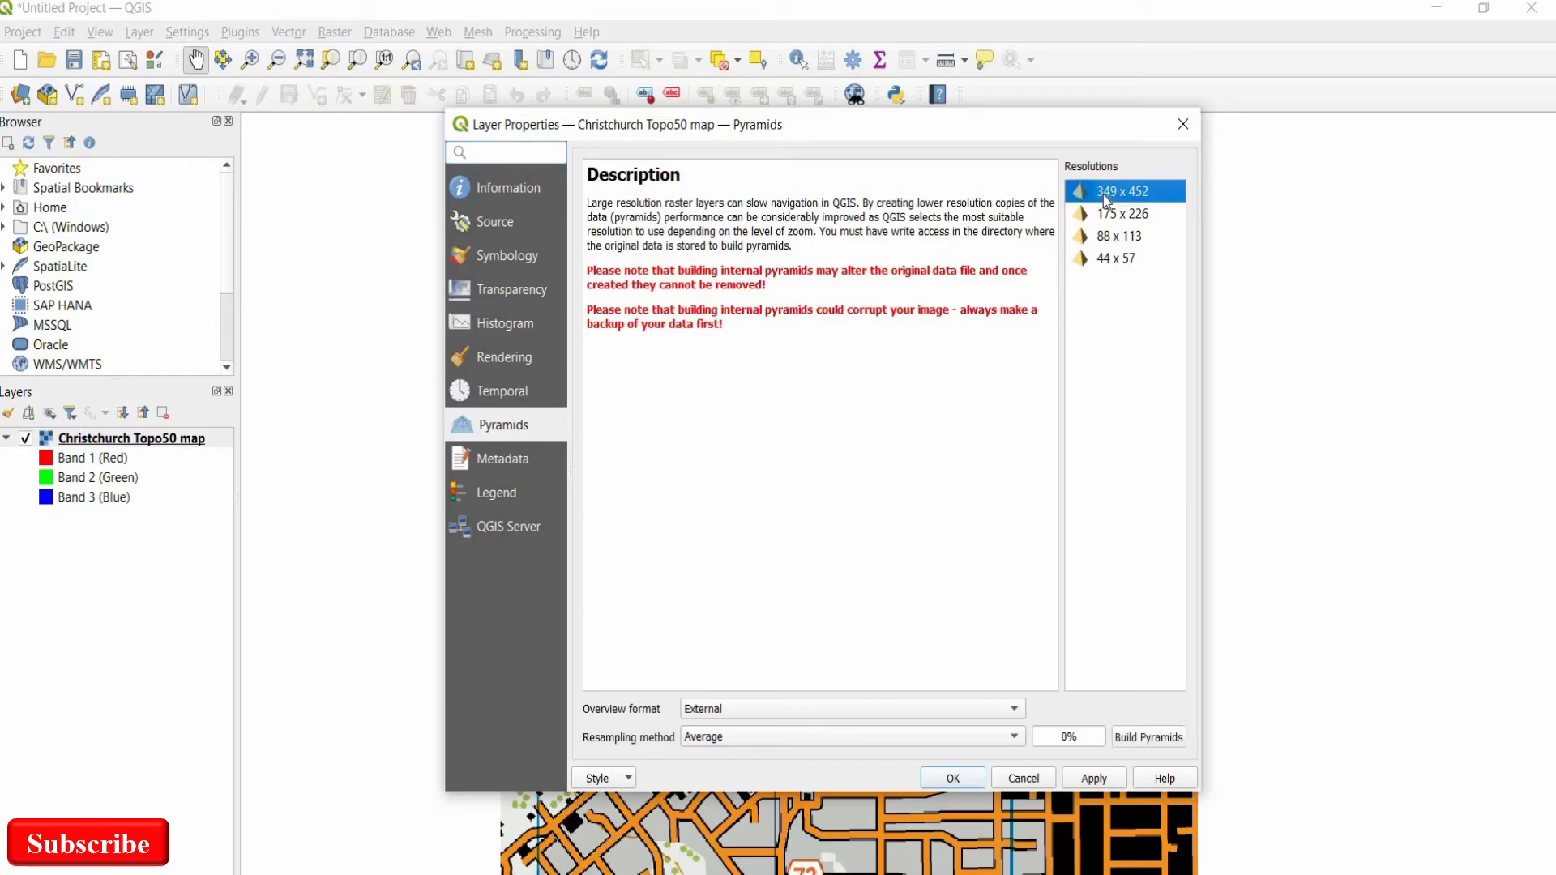
pyautogui.click(1110, 216)
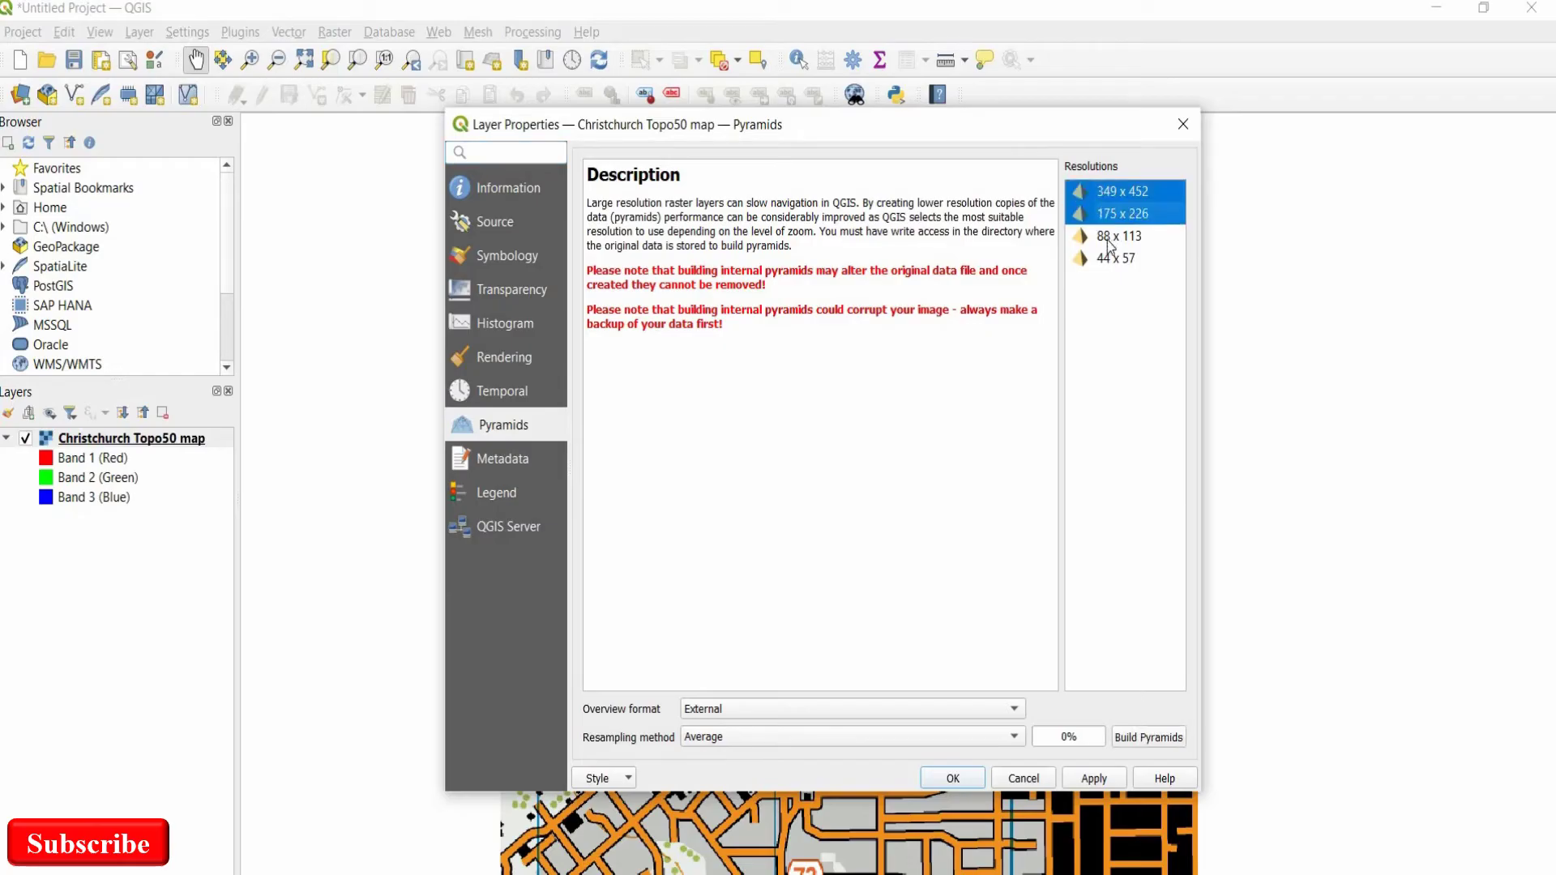
pyautogui.click(1106, 238)
pyautogui.click(1106, 255)
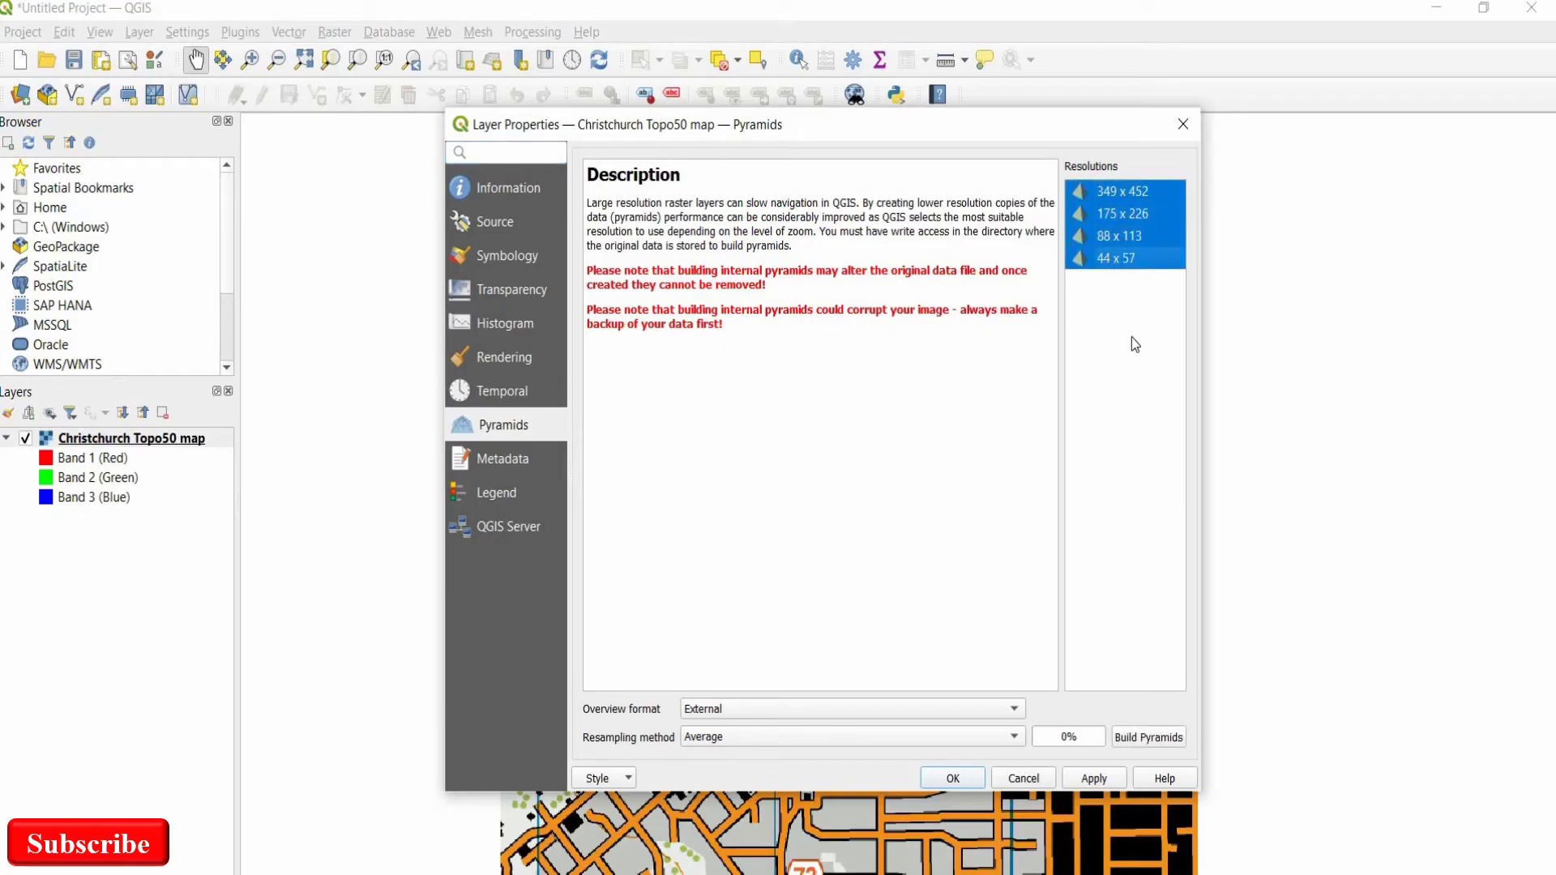
pyautogui.click(1146, 739)
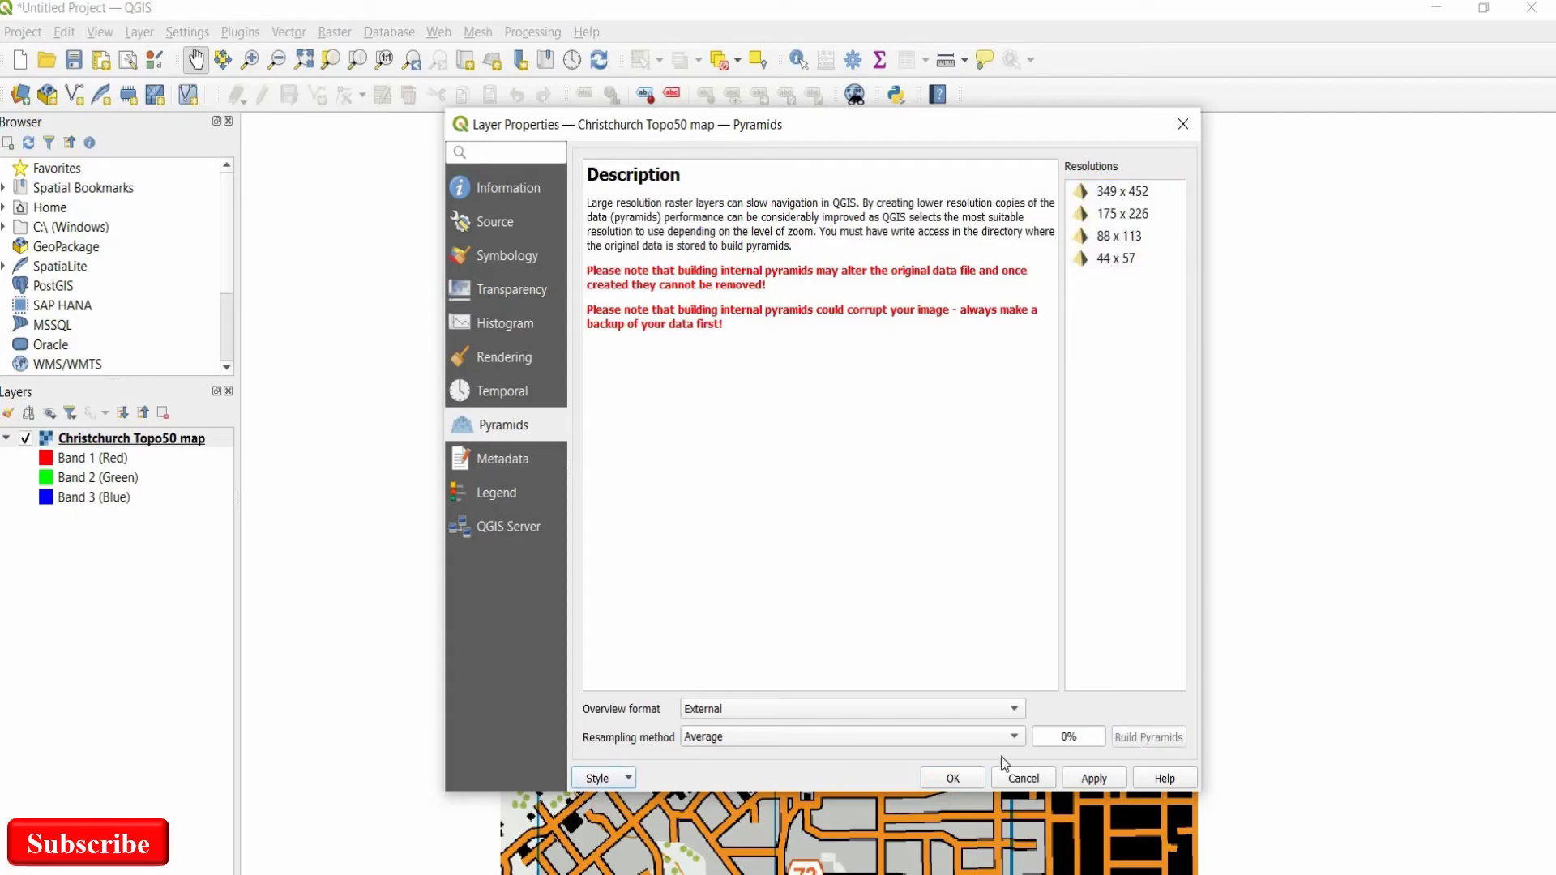
pyautogui.click(952, 780)
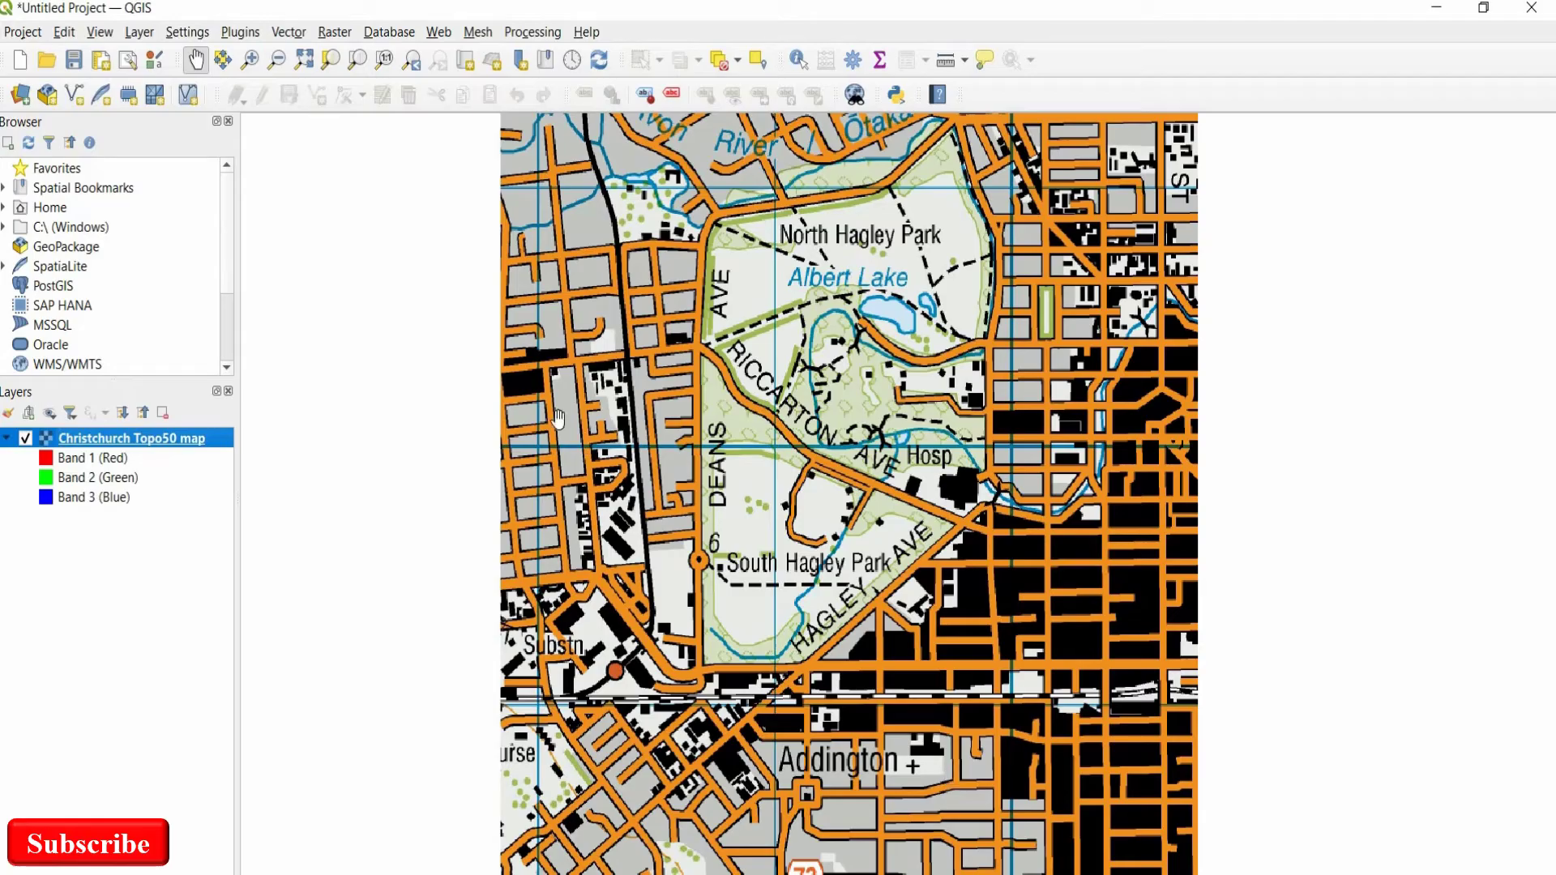
# Configure the digitizing options with snapping enabled by default.
pyautogui.click(180, 34)
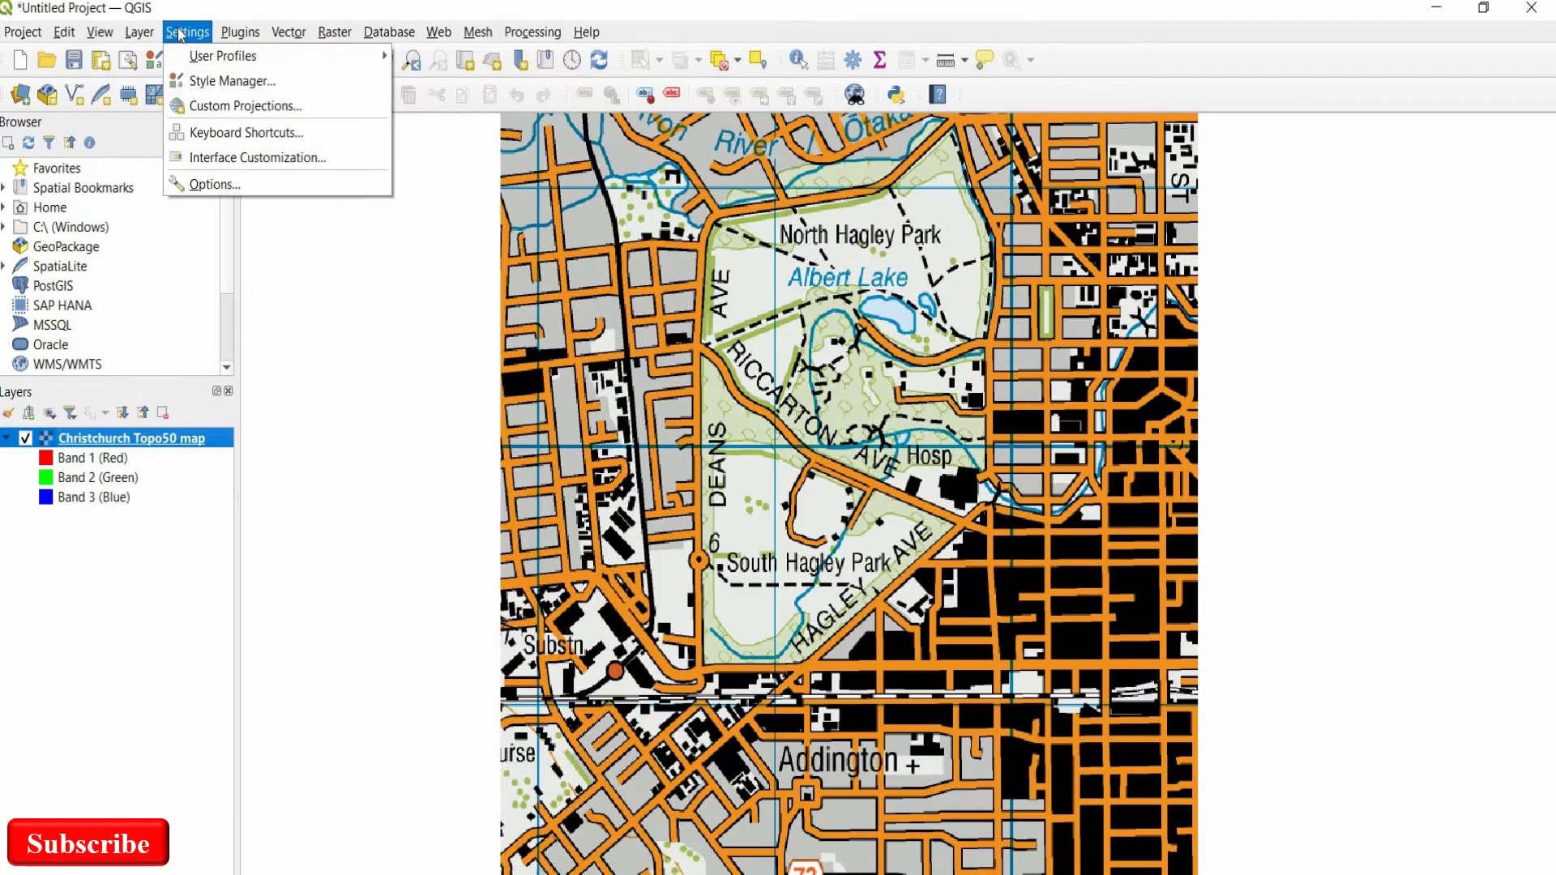
pyautogui.click(193, 183)
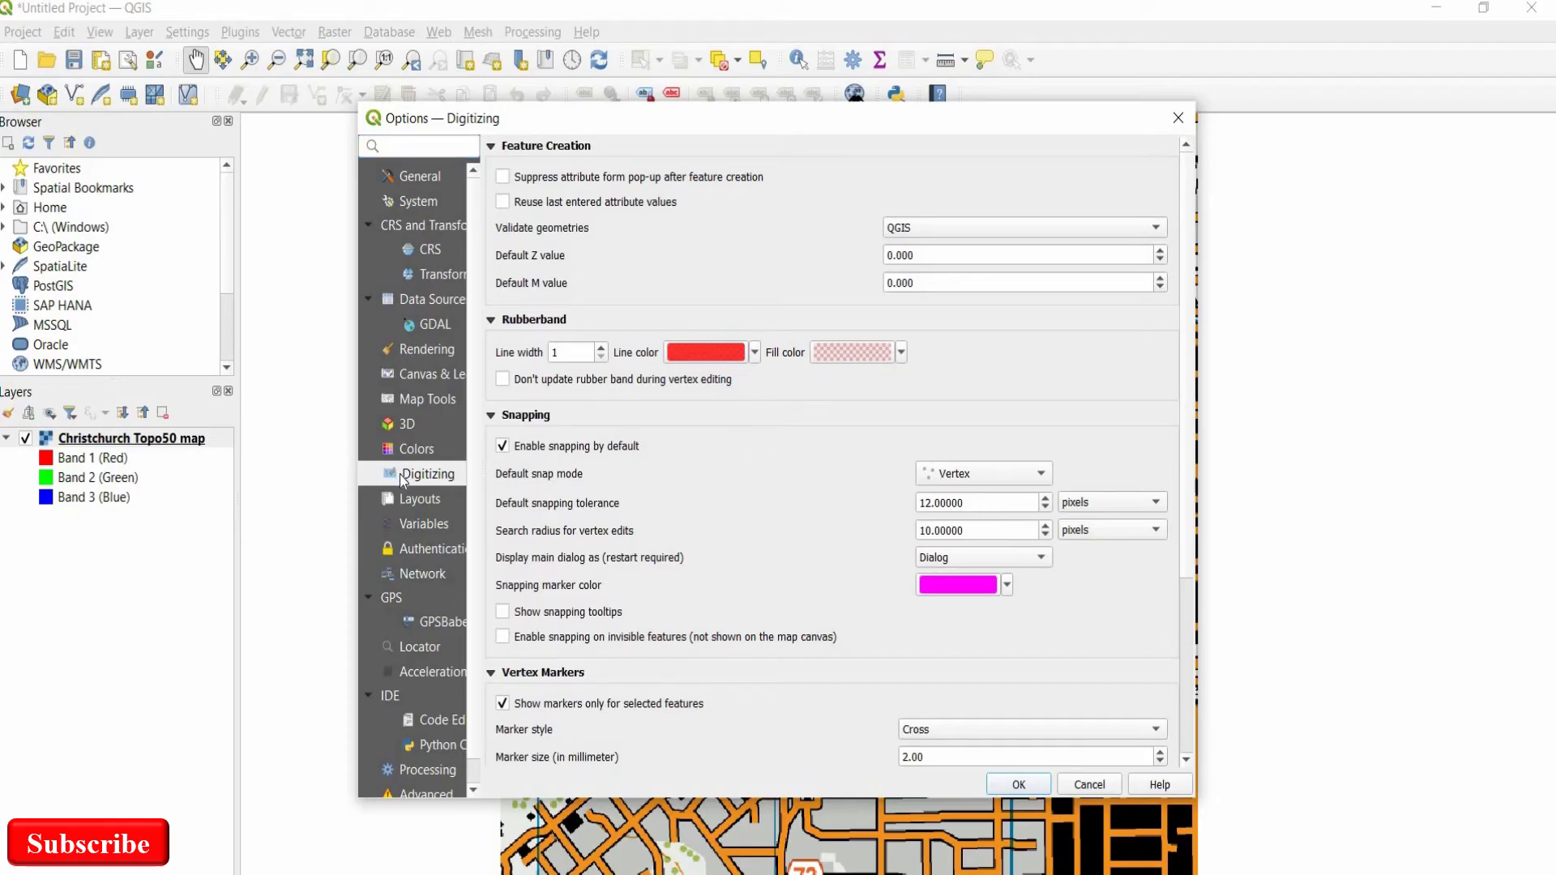
pyautogui.click(511, 447)
pyautogui.click(1040, 790)
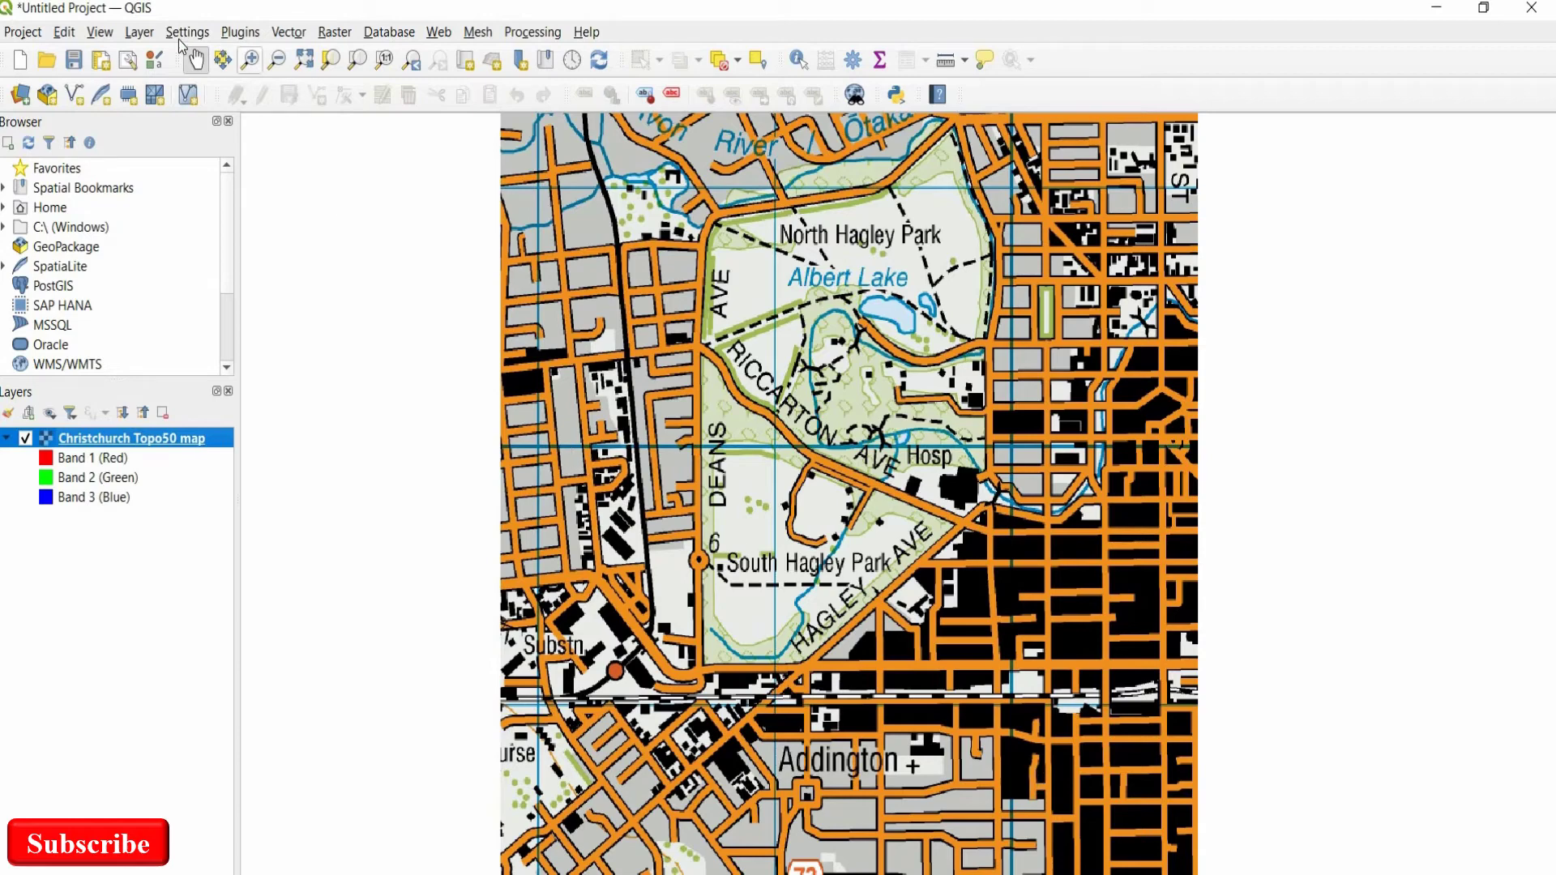
# Start a new SpatiaLite layer stored in a new database file named digitization.sqlite.
pyautogui.click(144, 35)
pyautogui.moveTo(371, 85)
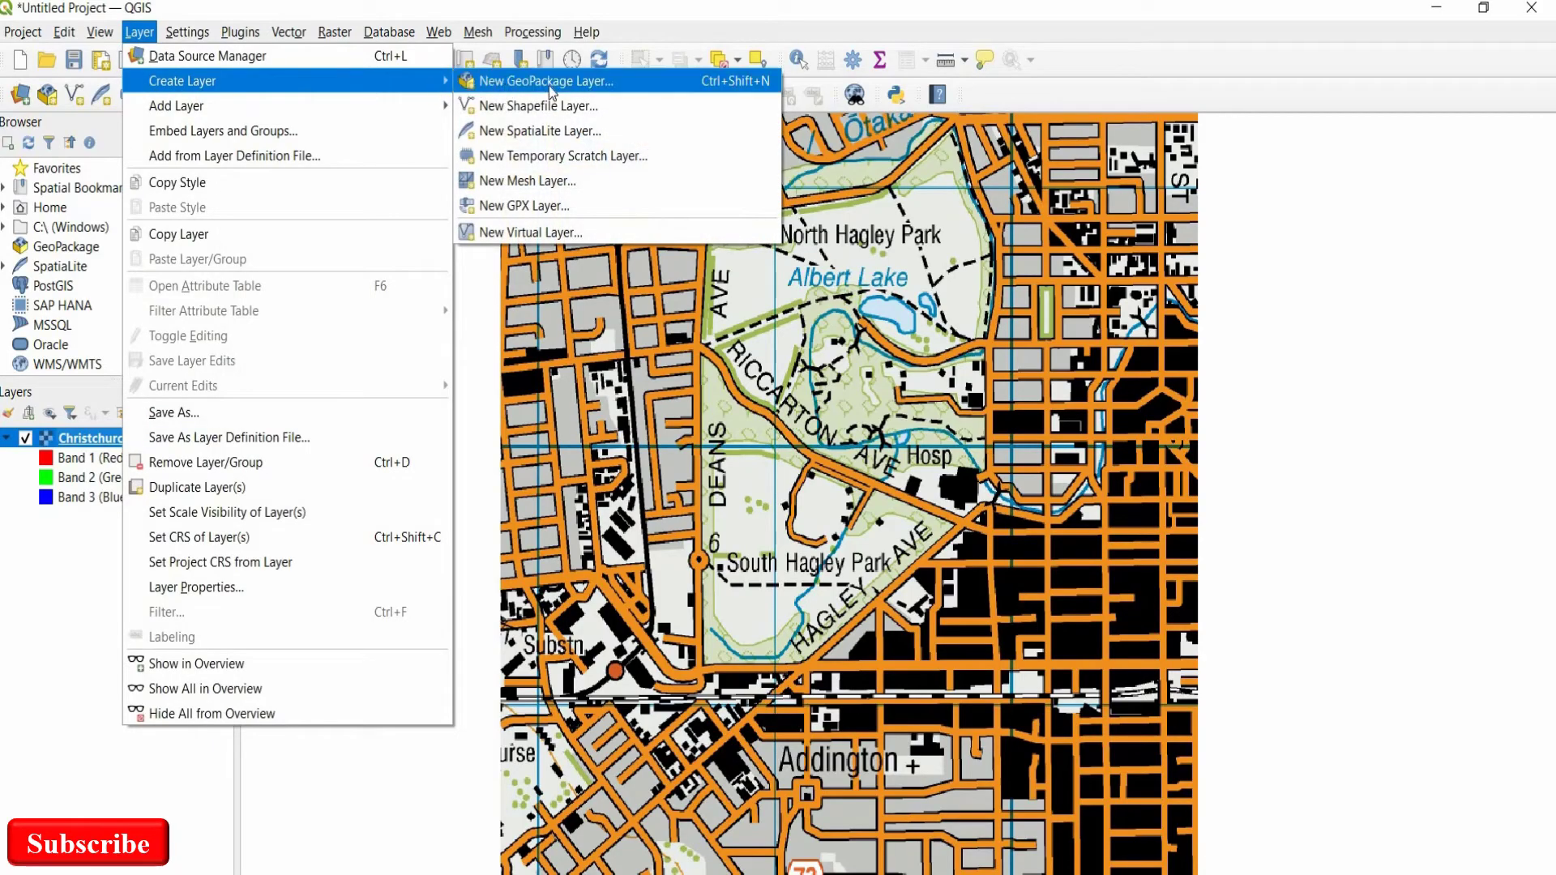
pyautogui.click(561, 135)
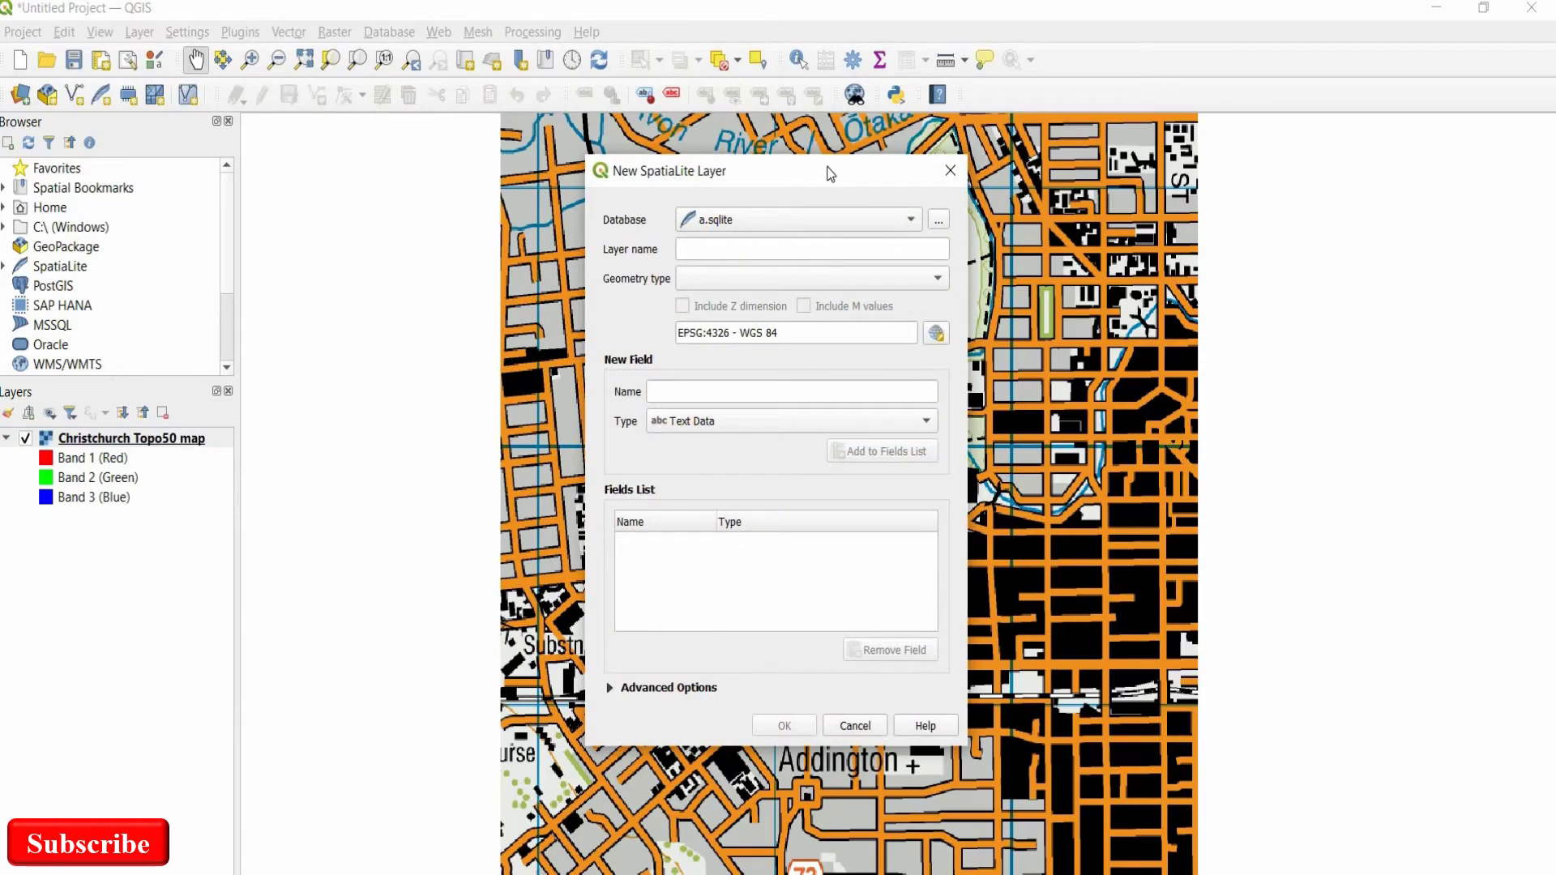
pyautogui.click(938, 221)
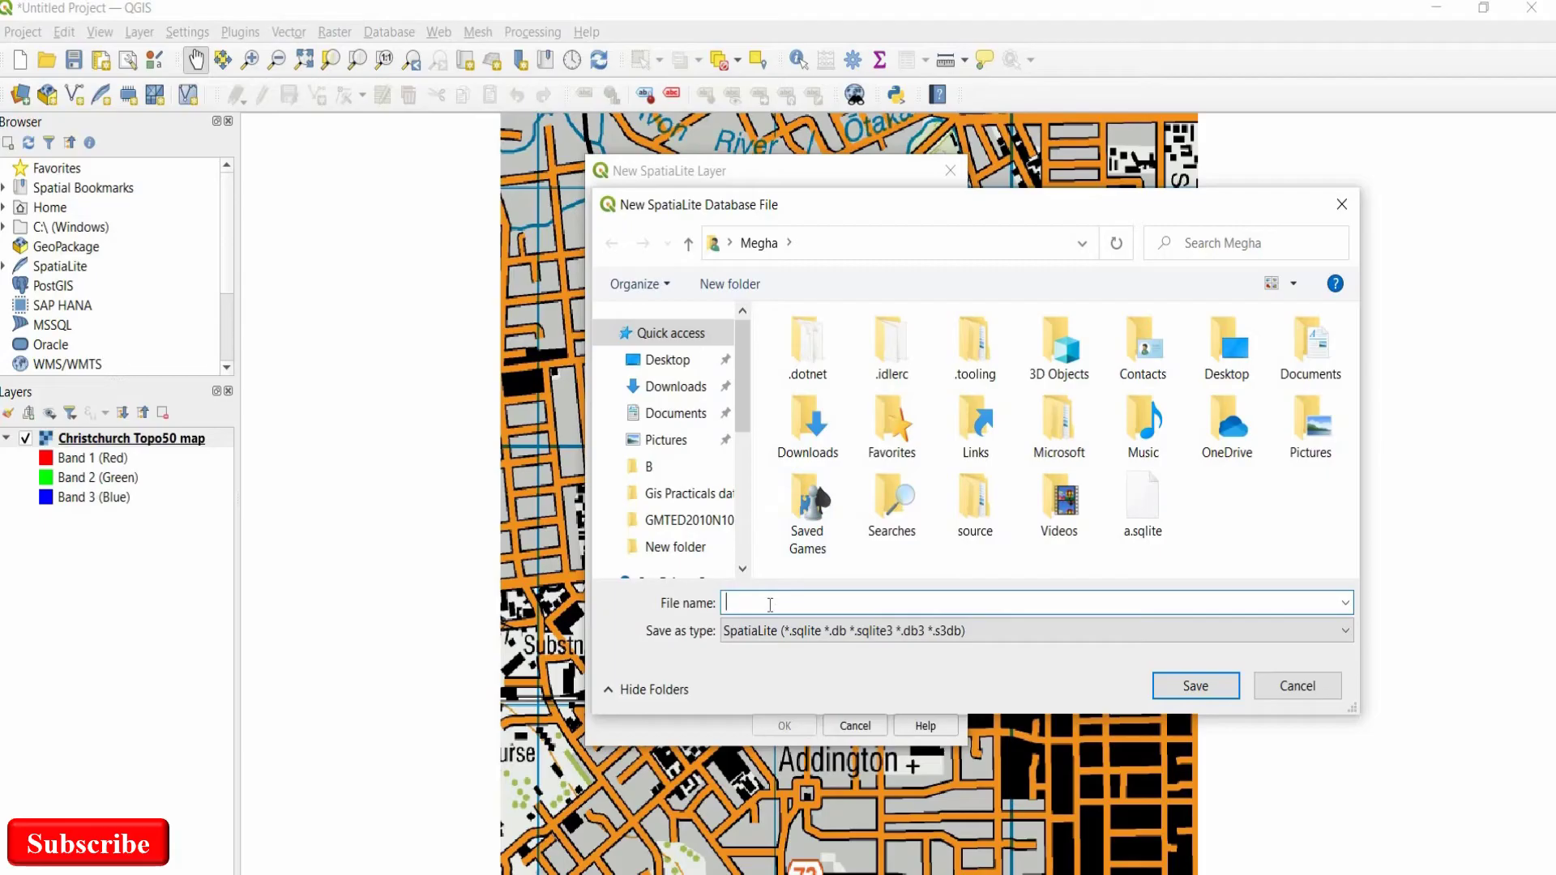
pyautogui.write('digitization')
pyautogui.click(1165, 687)
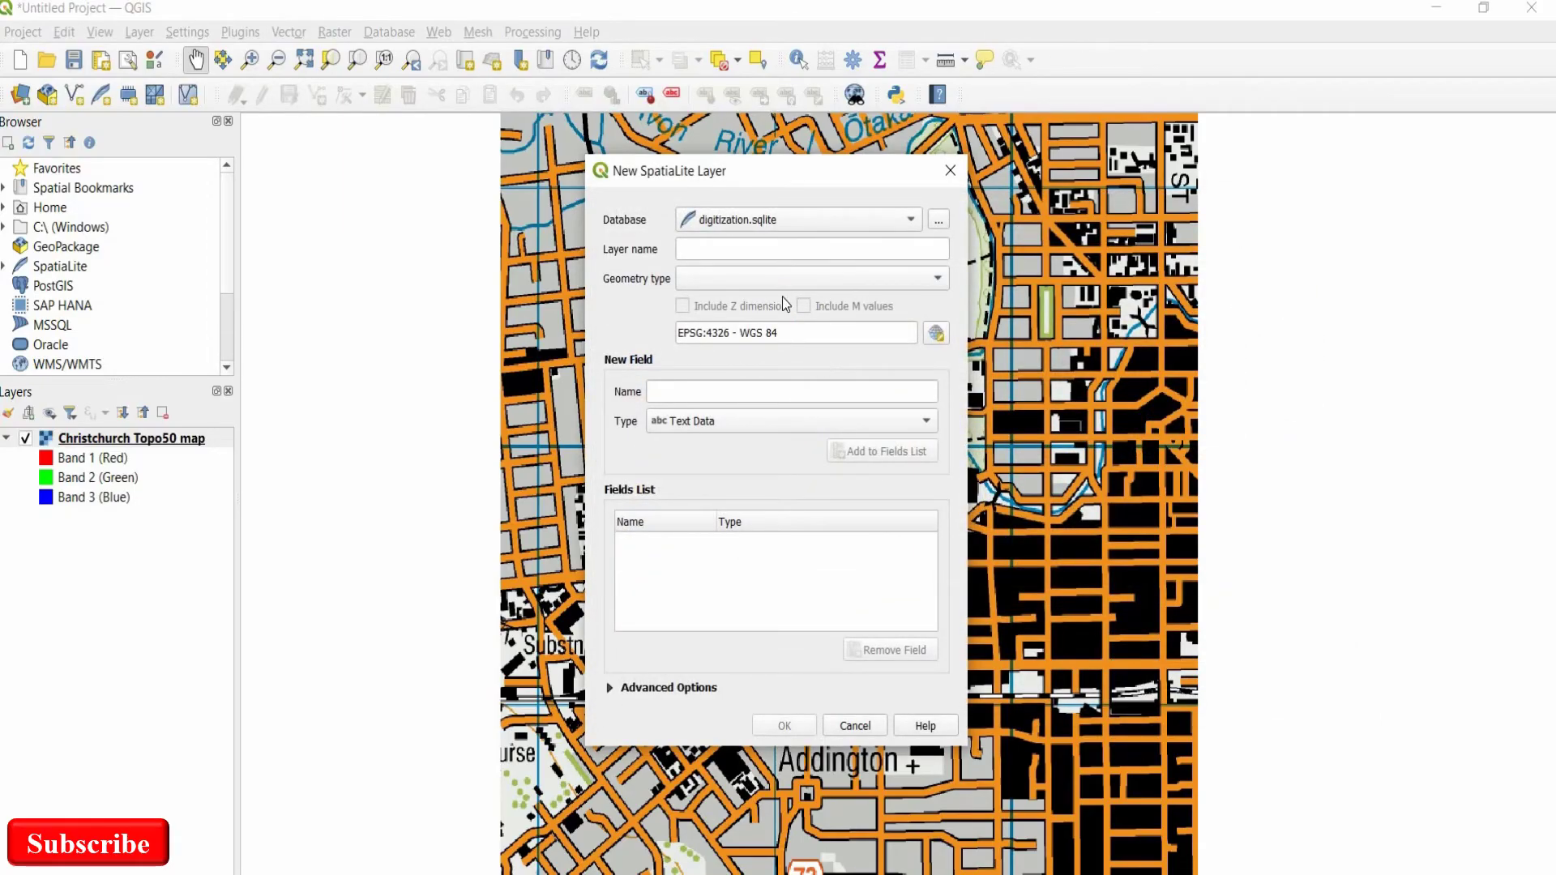
# Name the new SpatiaLite layer digitizedroad and set its geometry type to LineString.
pyautogui.click(750, 250)
pyautogui.write('digiti')
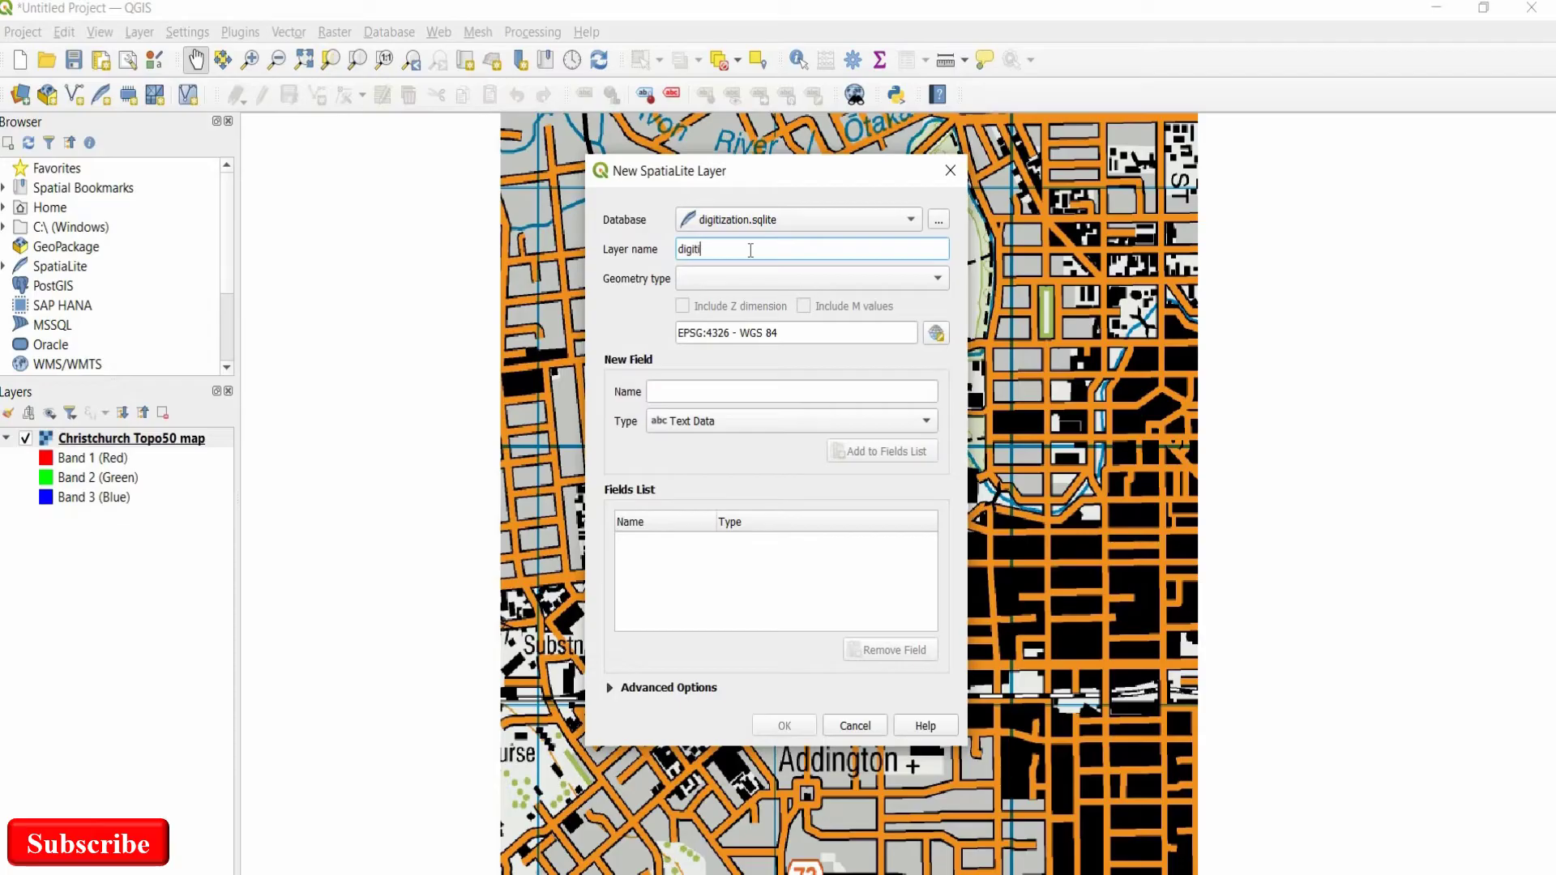
pyautogui.write('zedroaf')
pyautogui.press('BackSpace')
pyautogui.write('d')
pyautogui.click(725, 279)
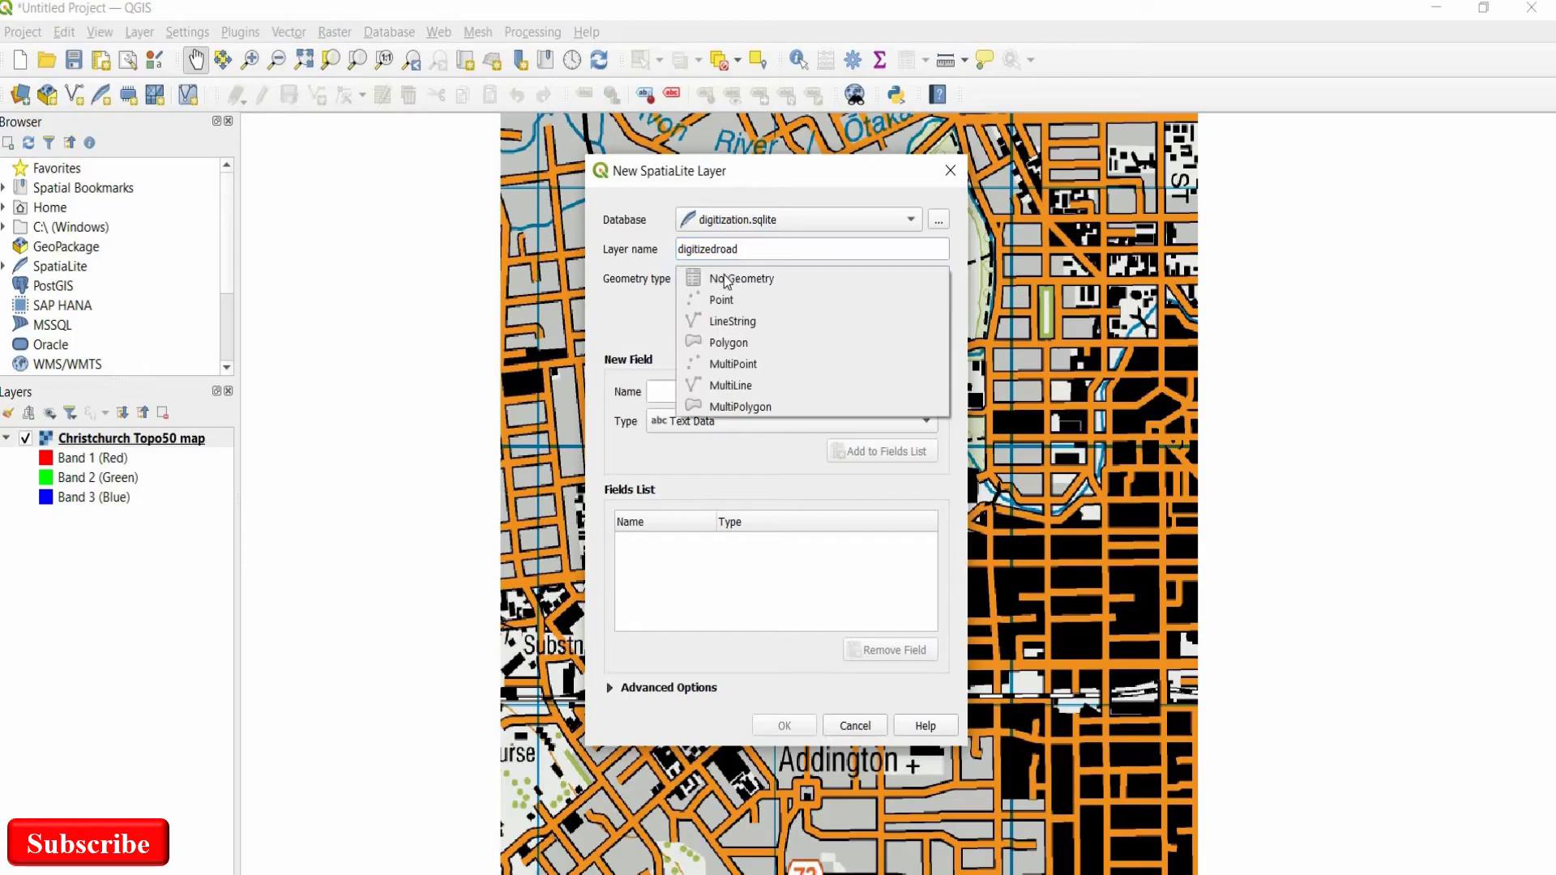
pyautogui.click(724, 320)
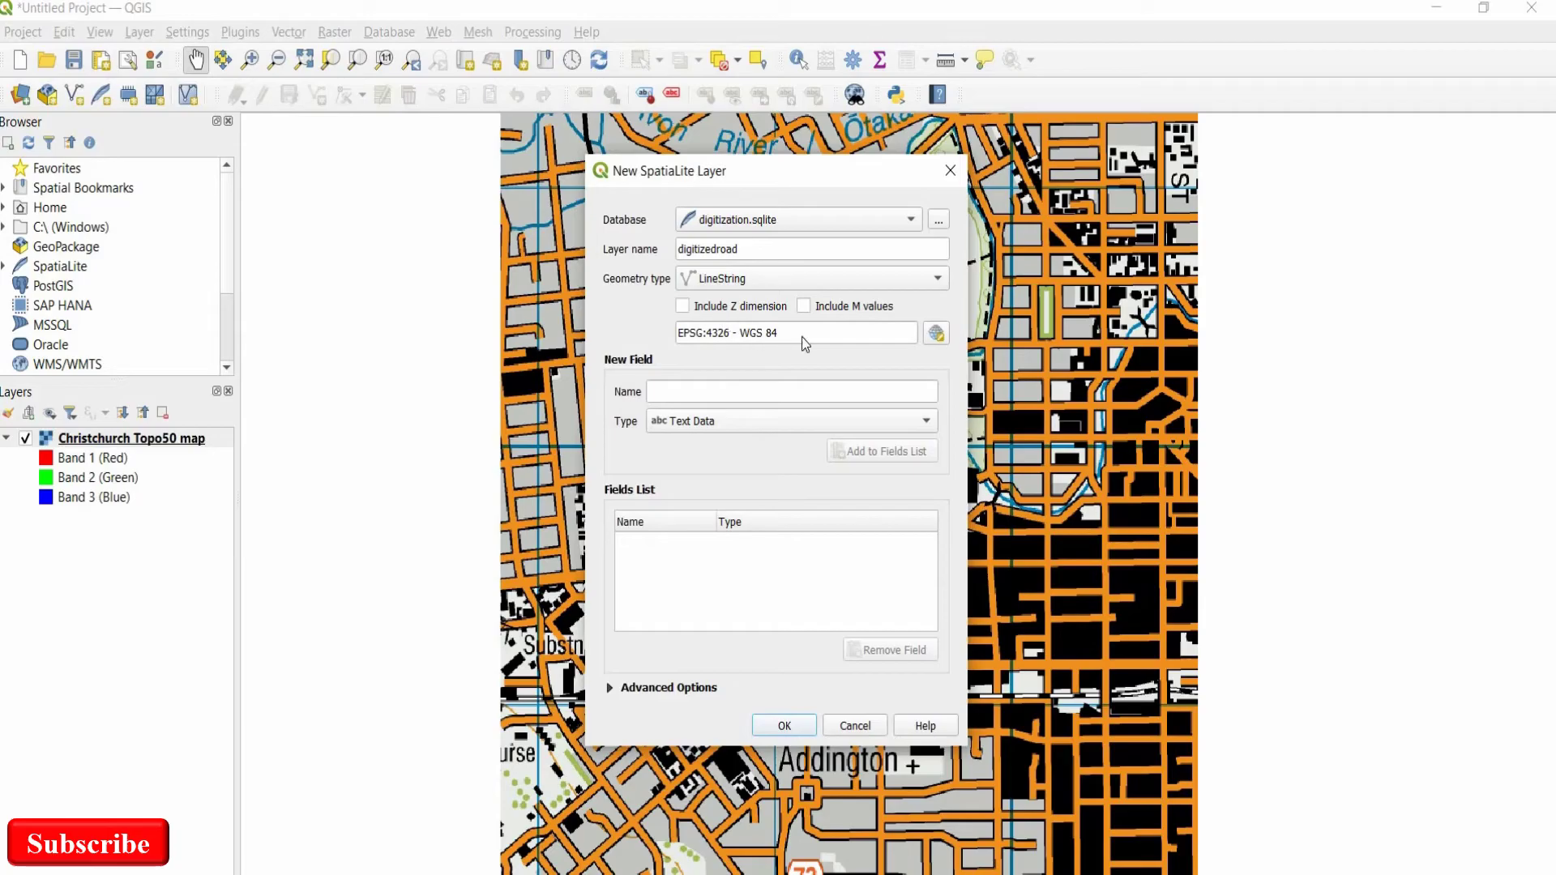
# Set the new layer's coordinate reference system to NZGD2000 (EPSG:4167).
pyautogui.click(942, 335)
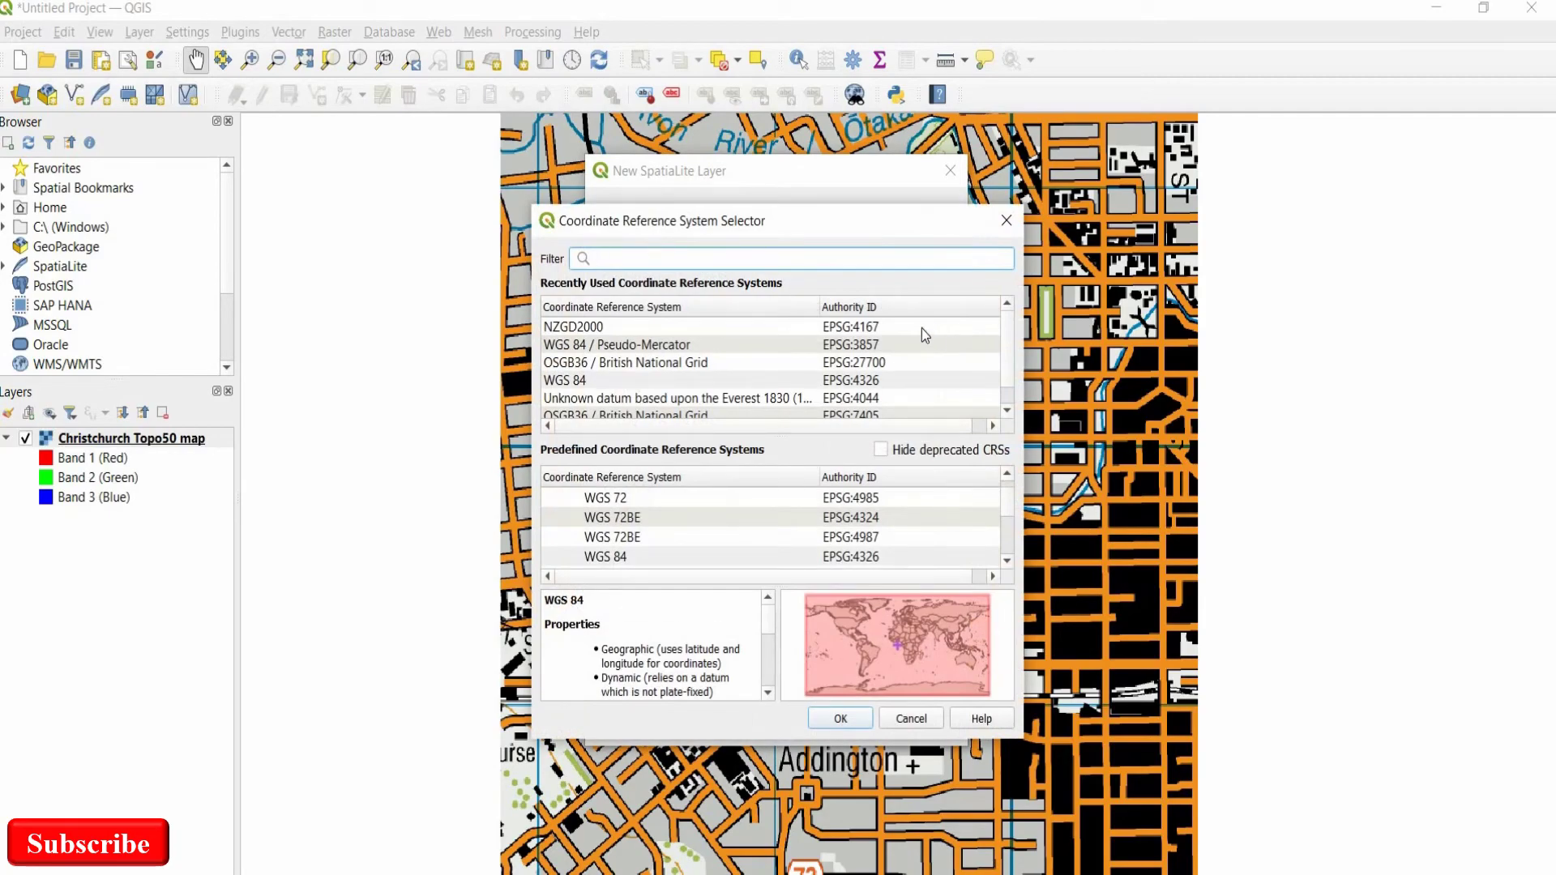
pyautogui.click(872, 328)
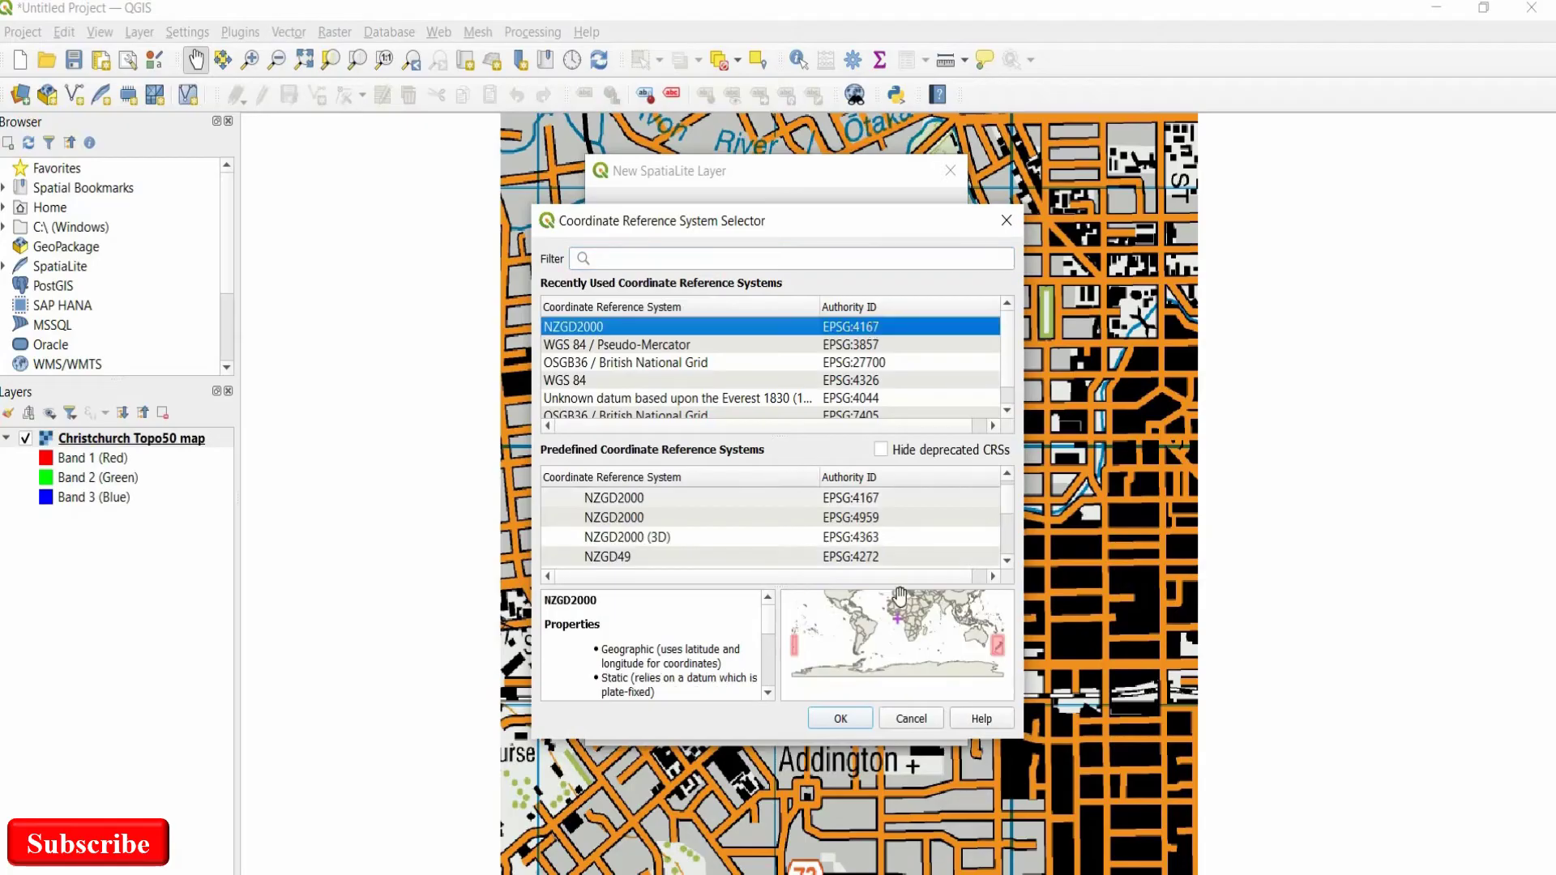
pyautogui.click(840, 718)
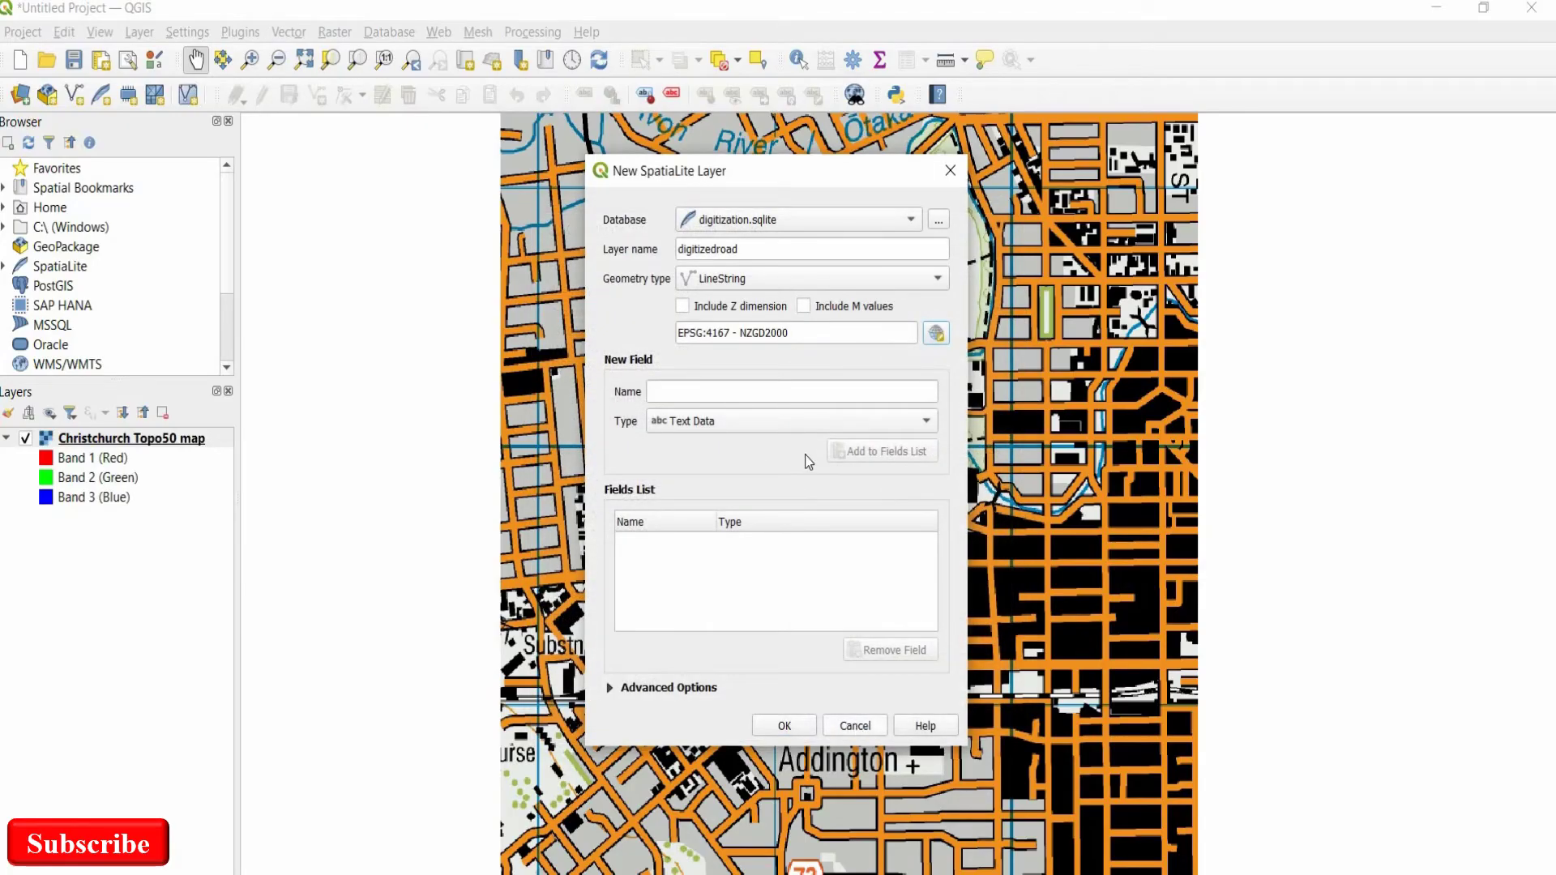
# Add text fields called name and class to the digitizedroad layer and create it.
pyautogui.click(704, 389)
pyautogui.write('name')
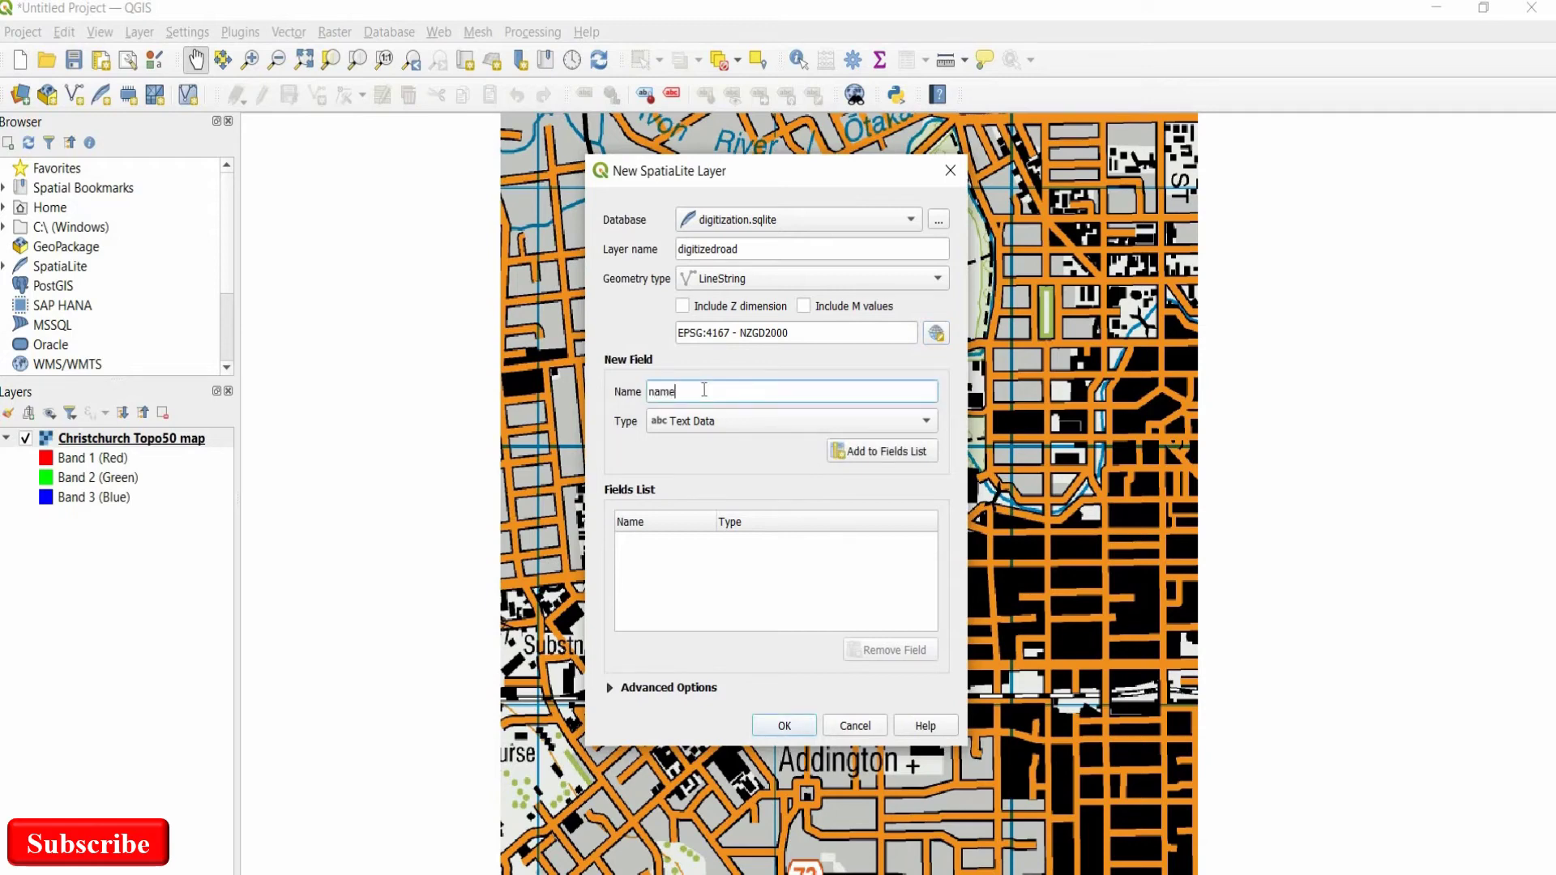
pyautogui.click(857, 452)
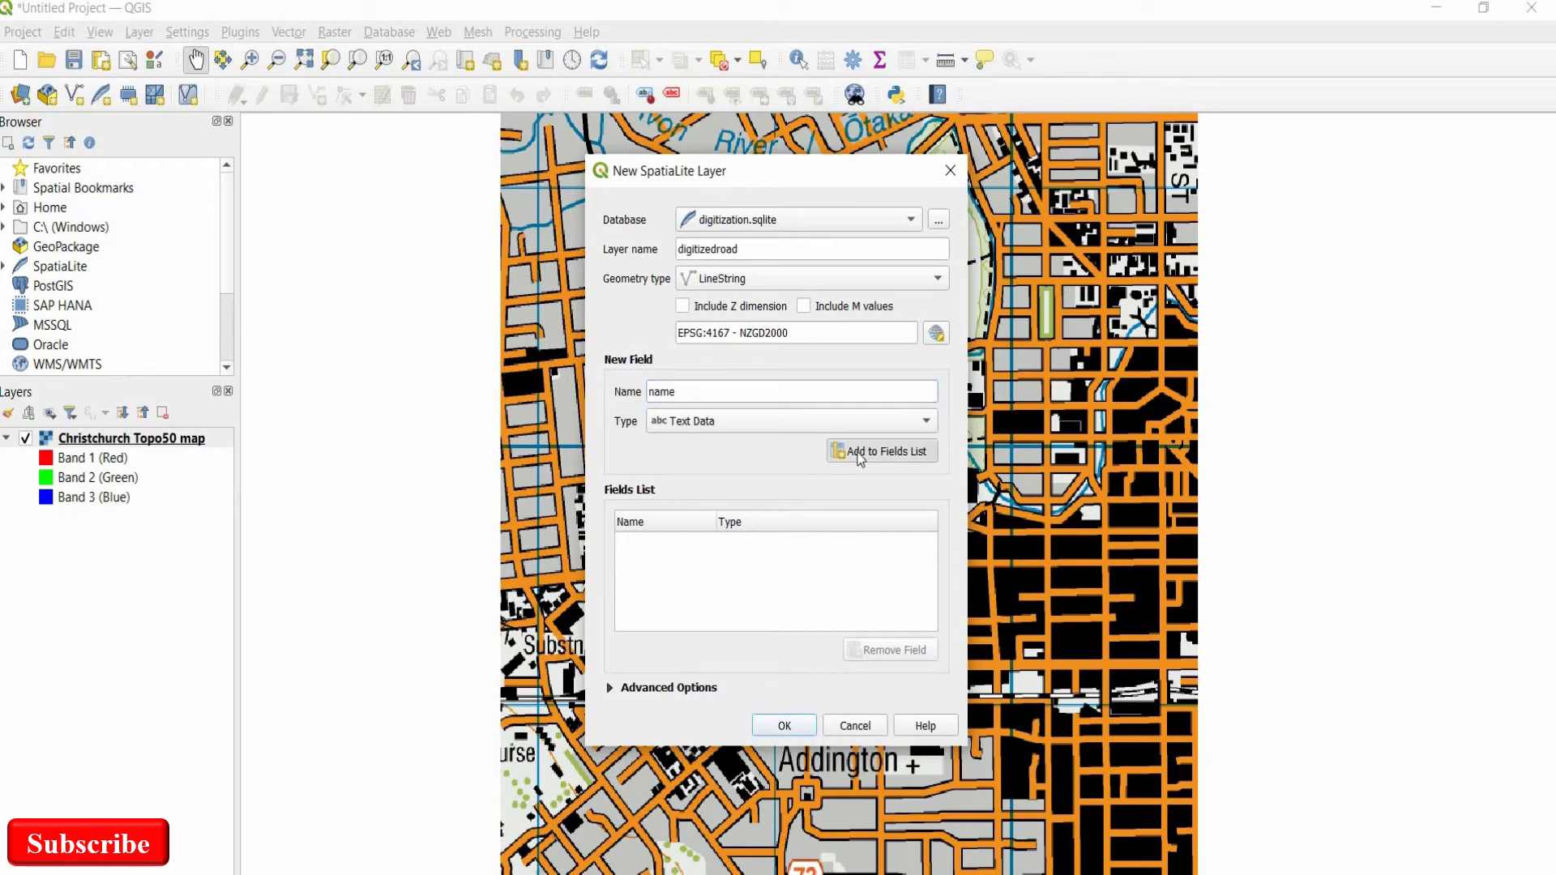
pyautogui.click(704, 385)
pyautogui.write('cladd')
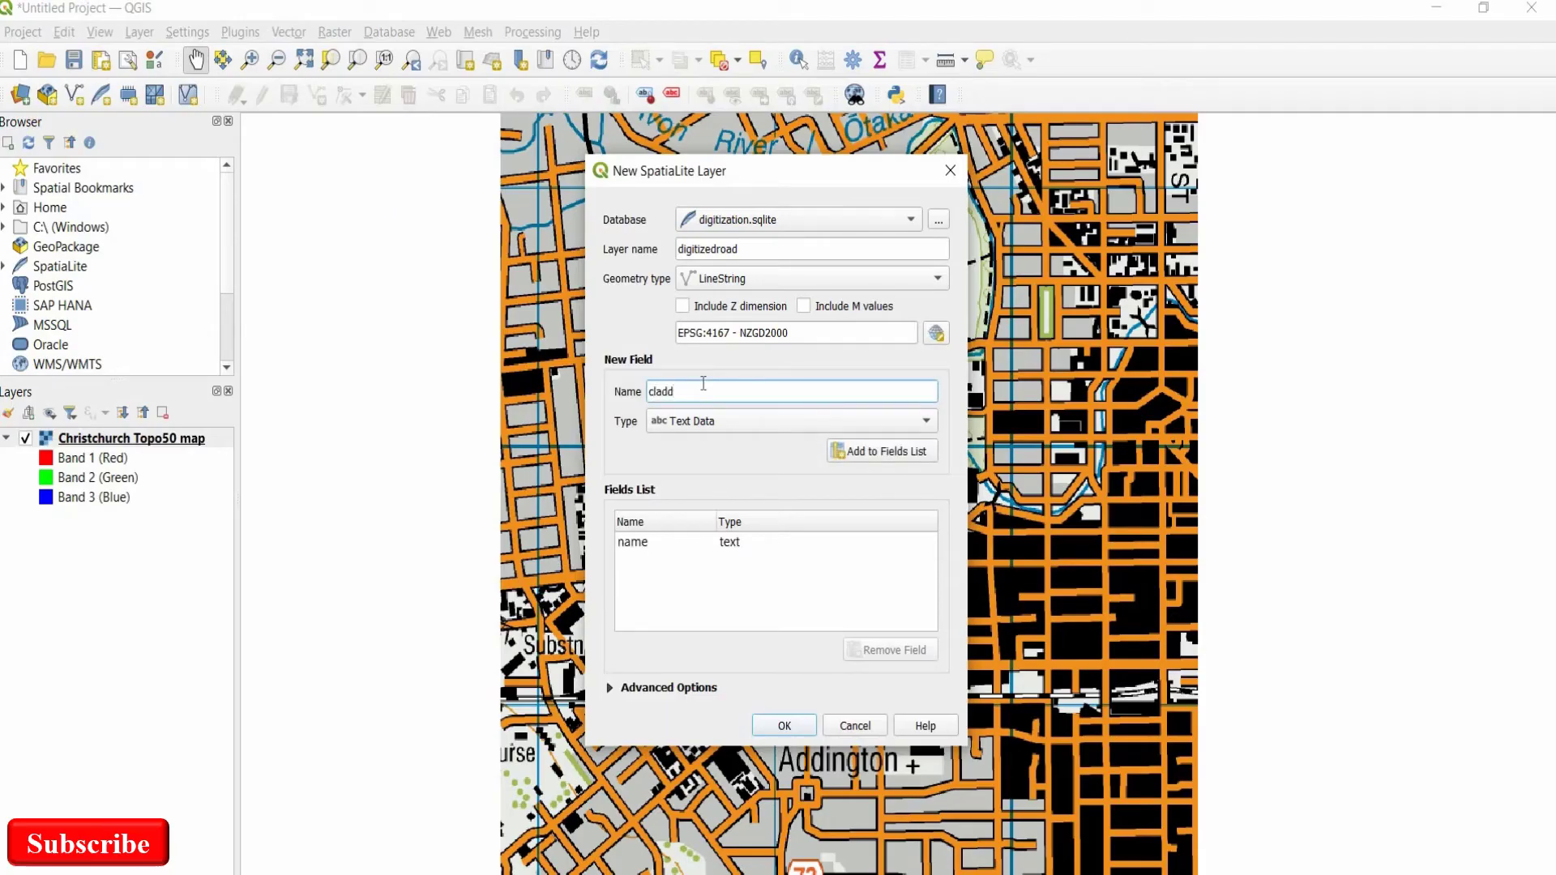
pyautogui.press('BackSpace')
pyautogui.press('BackSpace')
pyautogui.write('ss')
pyautogui.click(861, 455)
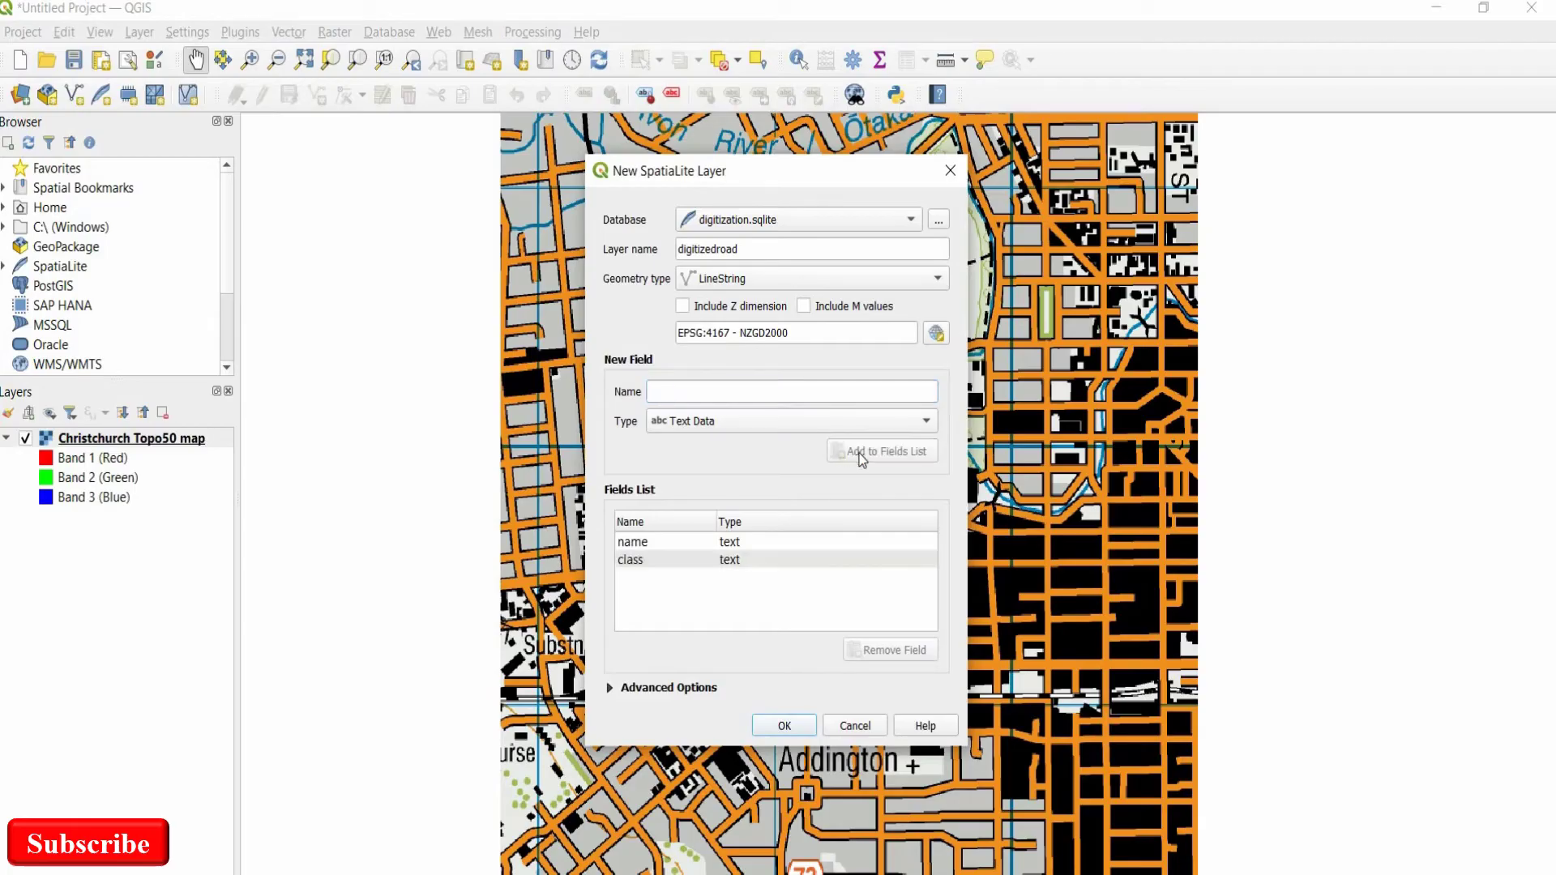
pyautogui.click(794, 726)
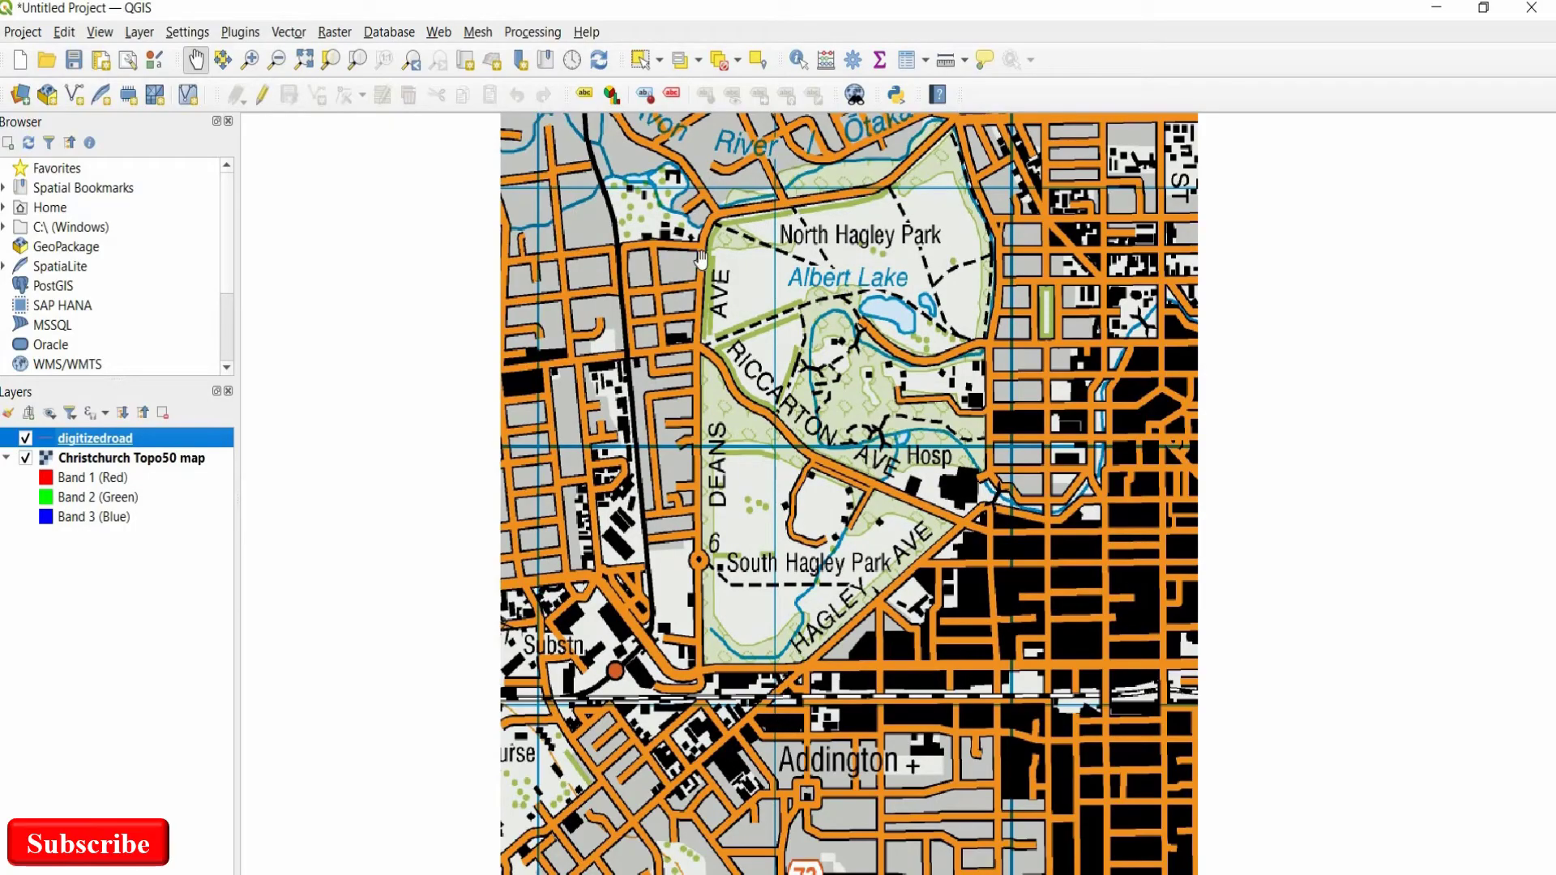
pyautogui.scroll(3, 702, 259)
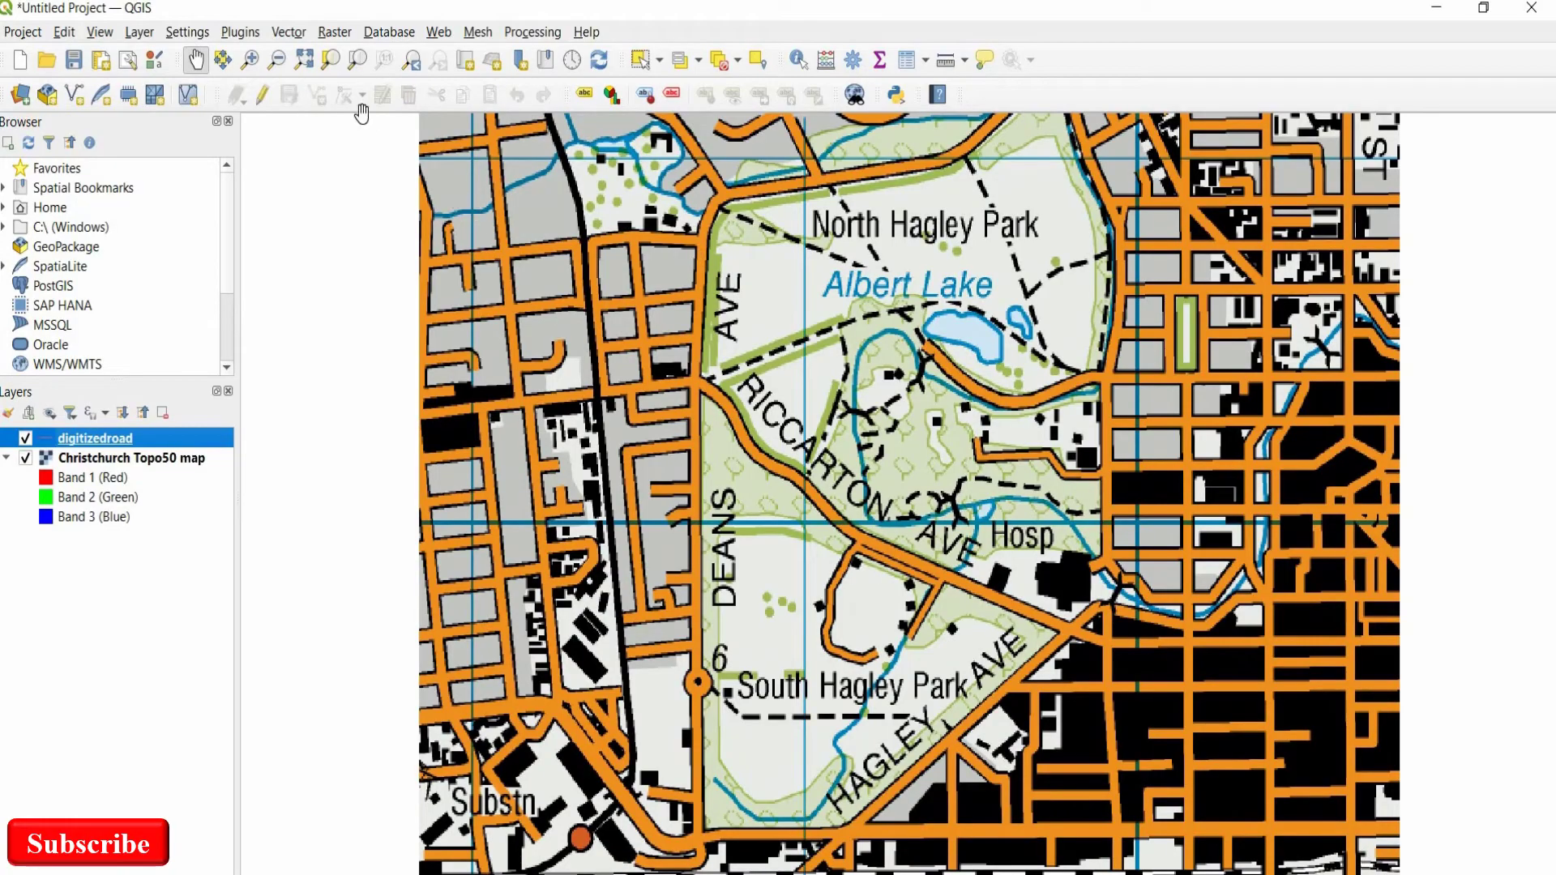
# Enable editing on digitizedroad and trace a road line around the city block just west of North Hagley Park and Deans Ave.
pyautogui.click(264, 95)
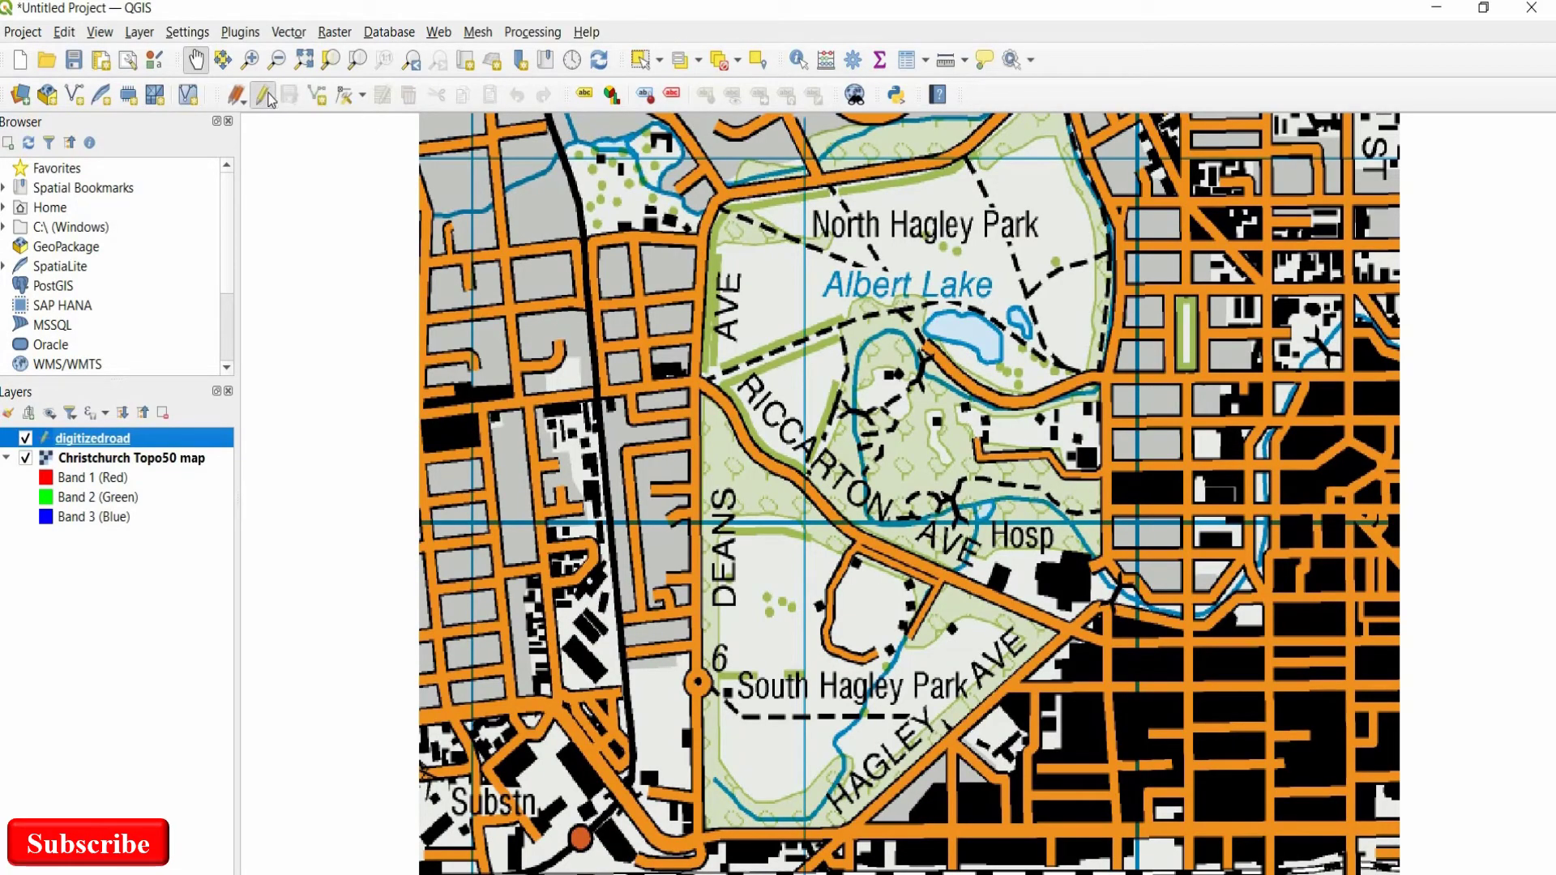
pyautogui.click(320, 97)
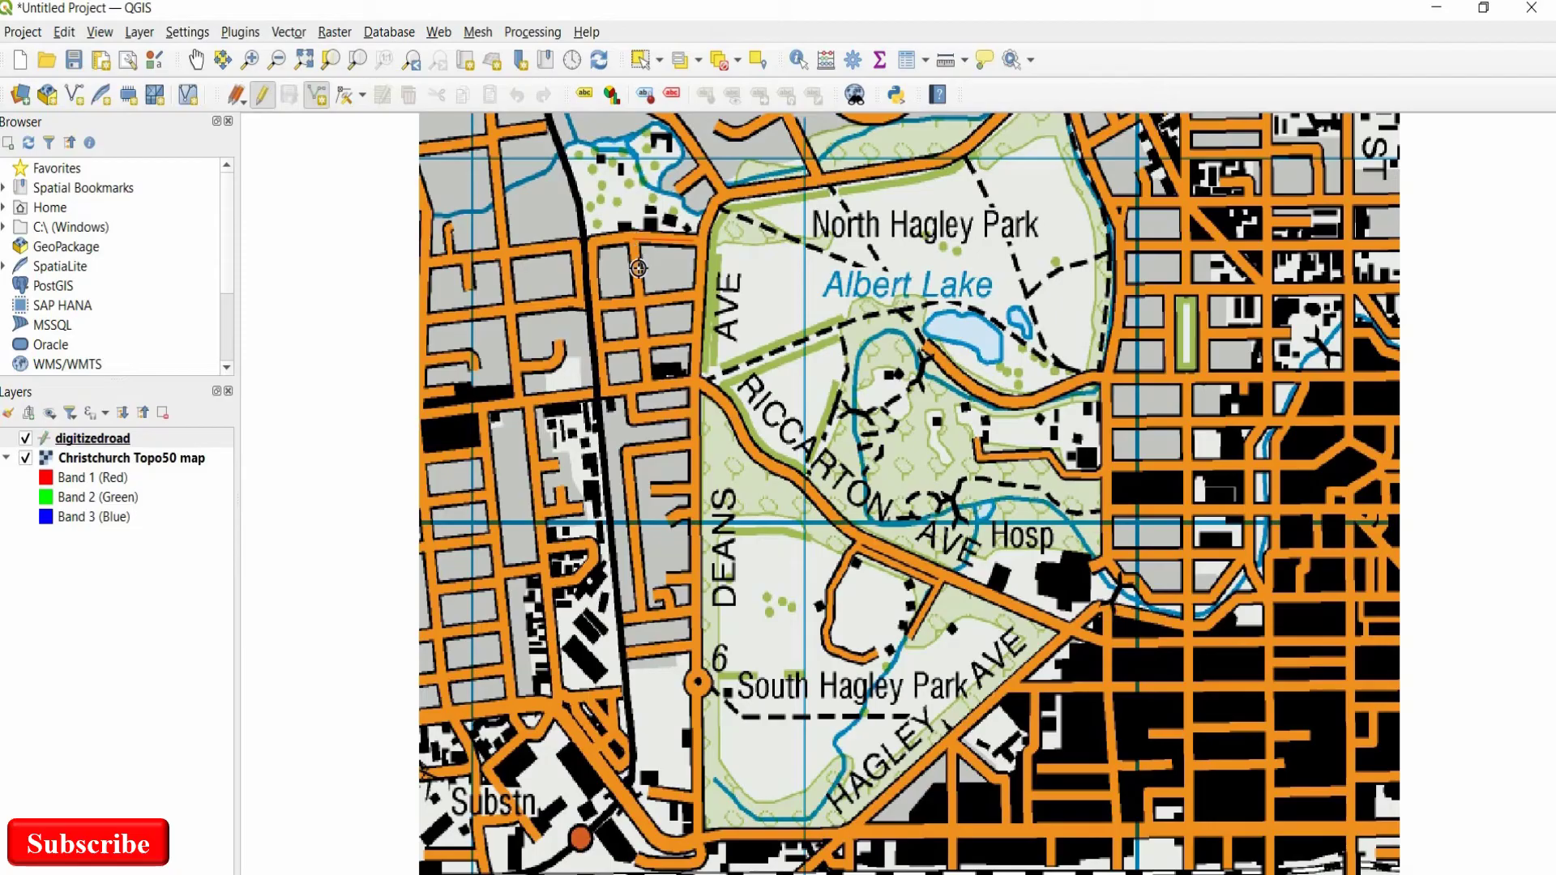
pyautogui.click(641, 344)
pyautogui.click(695, 342)
pyautogui.rightClick(696, 242)
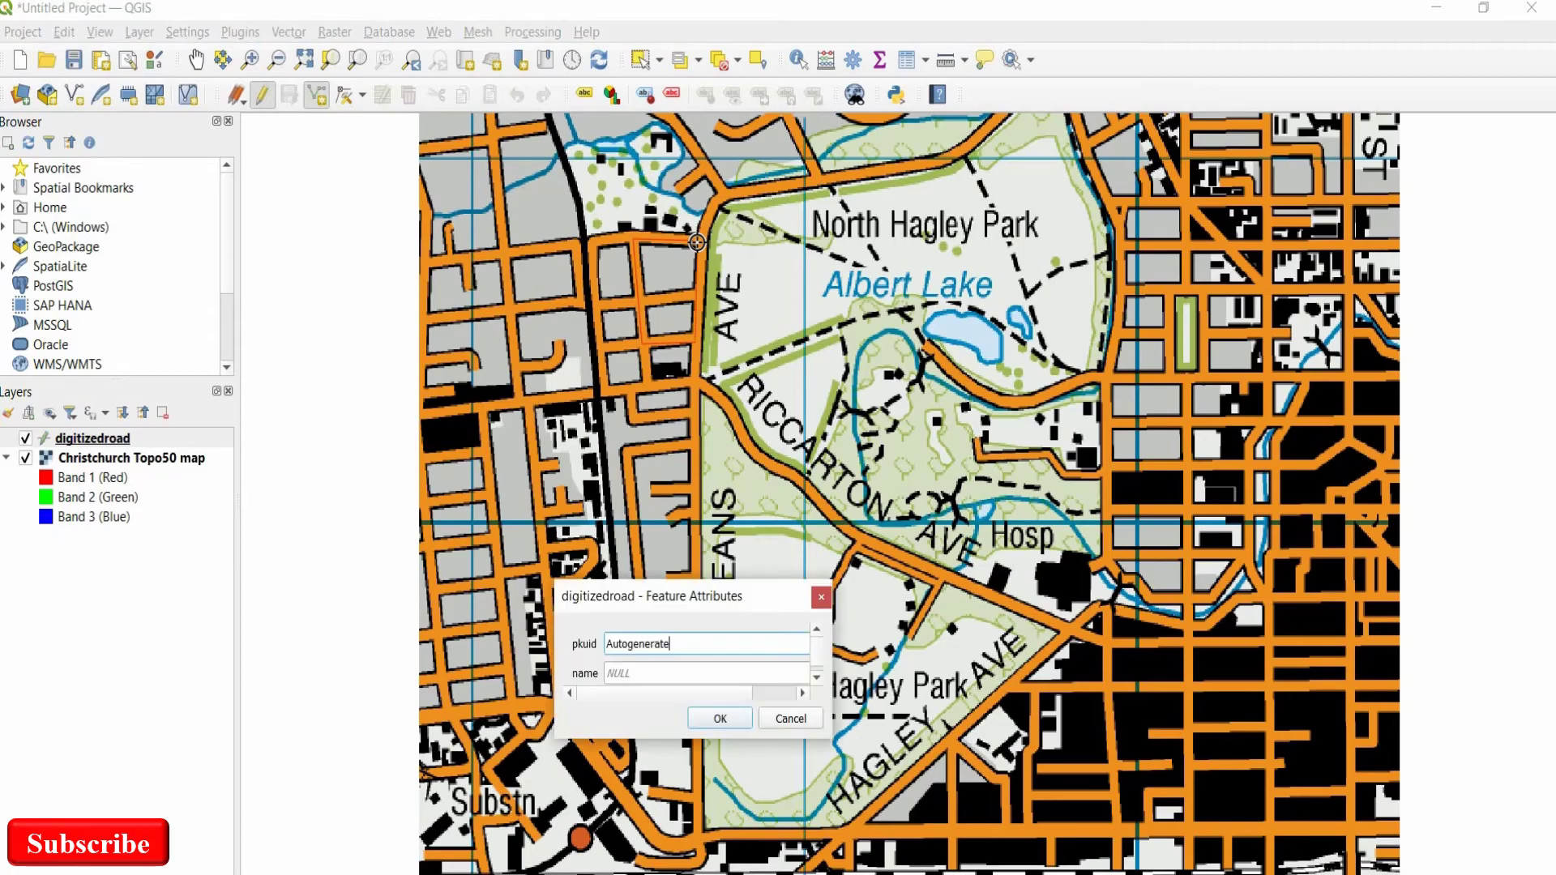
# Save the traced road feature with the name road and the class street.
pyautogui.click(646, 678)
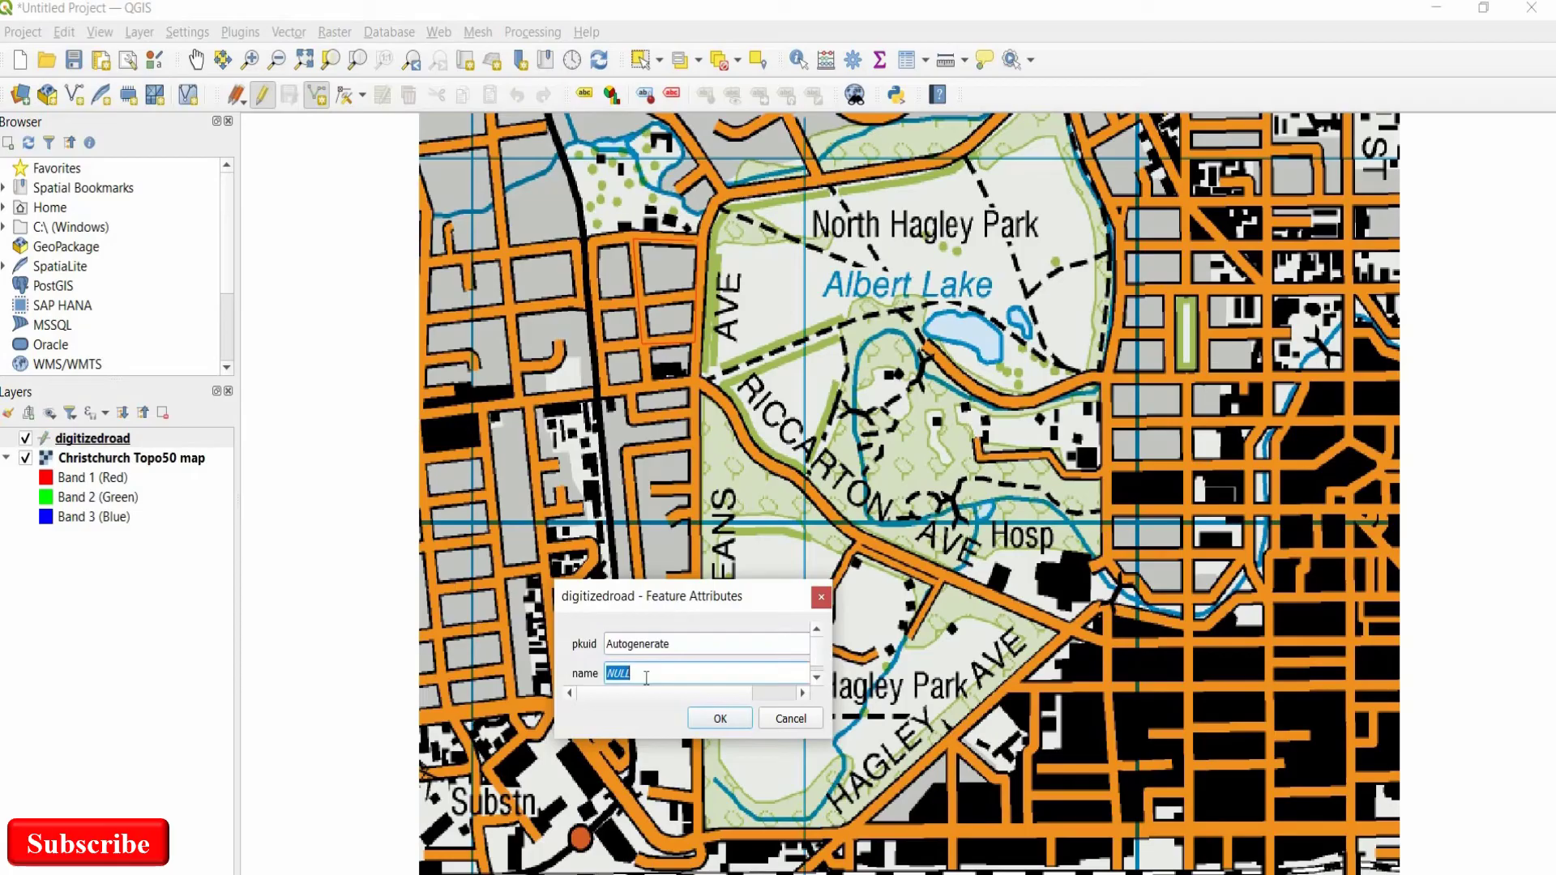
pyautogui.write('road')
pyautogui.click(818, 679)
pyautogui.click(716, 666)
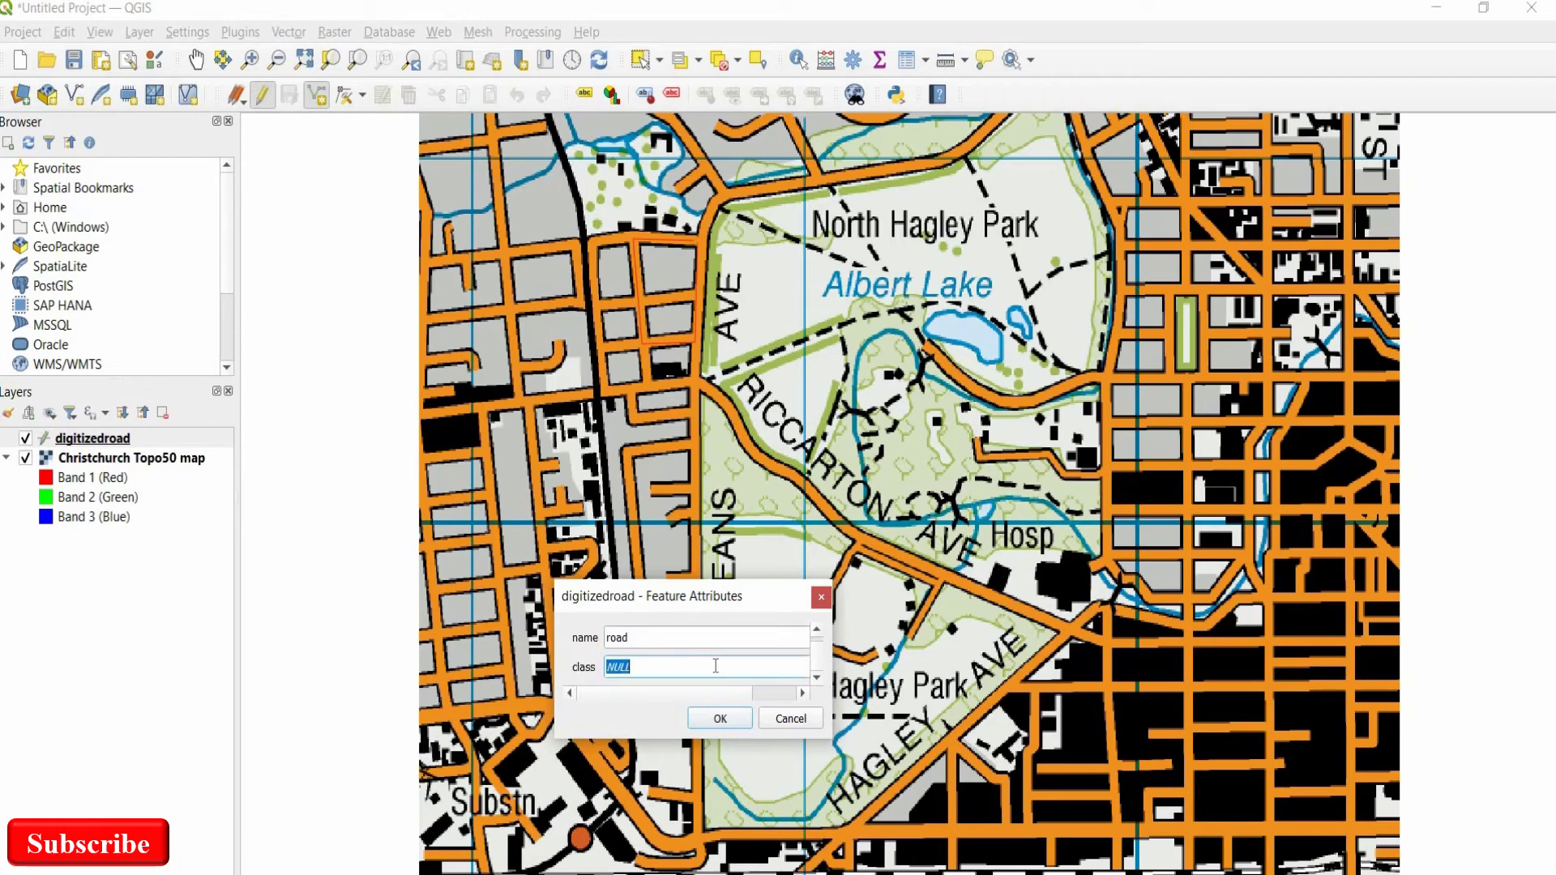
pyautogui.write('street')
pyautogui.click(721, 718)
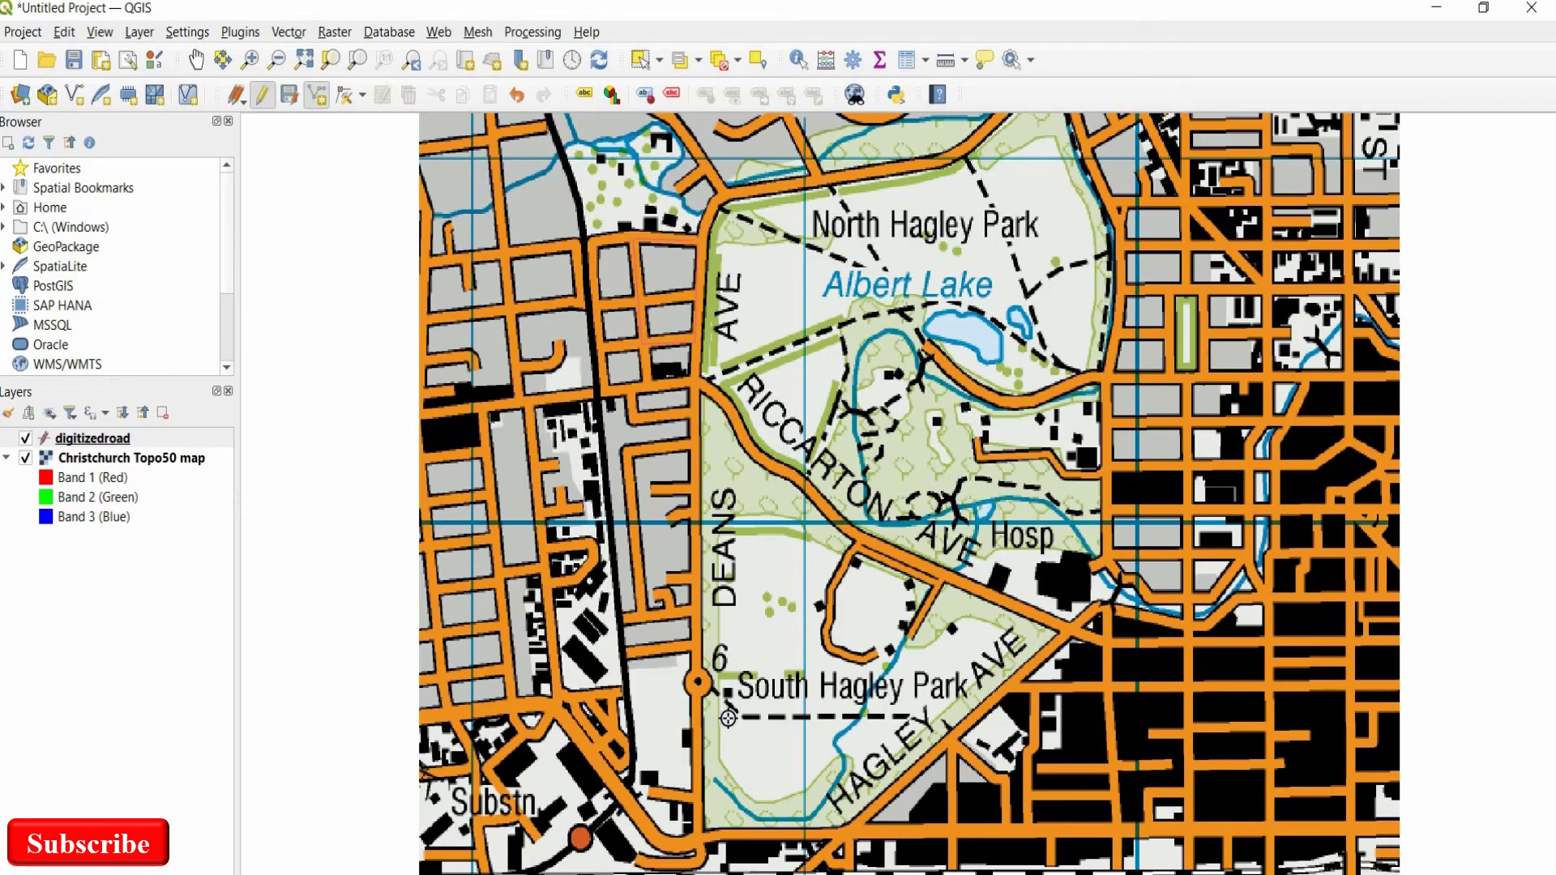
# Style the digitizedroad layer with the effect neon line symbol.
pyautogui.rightClick(124, 442)
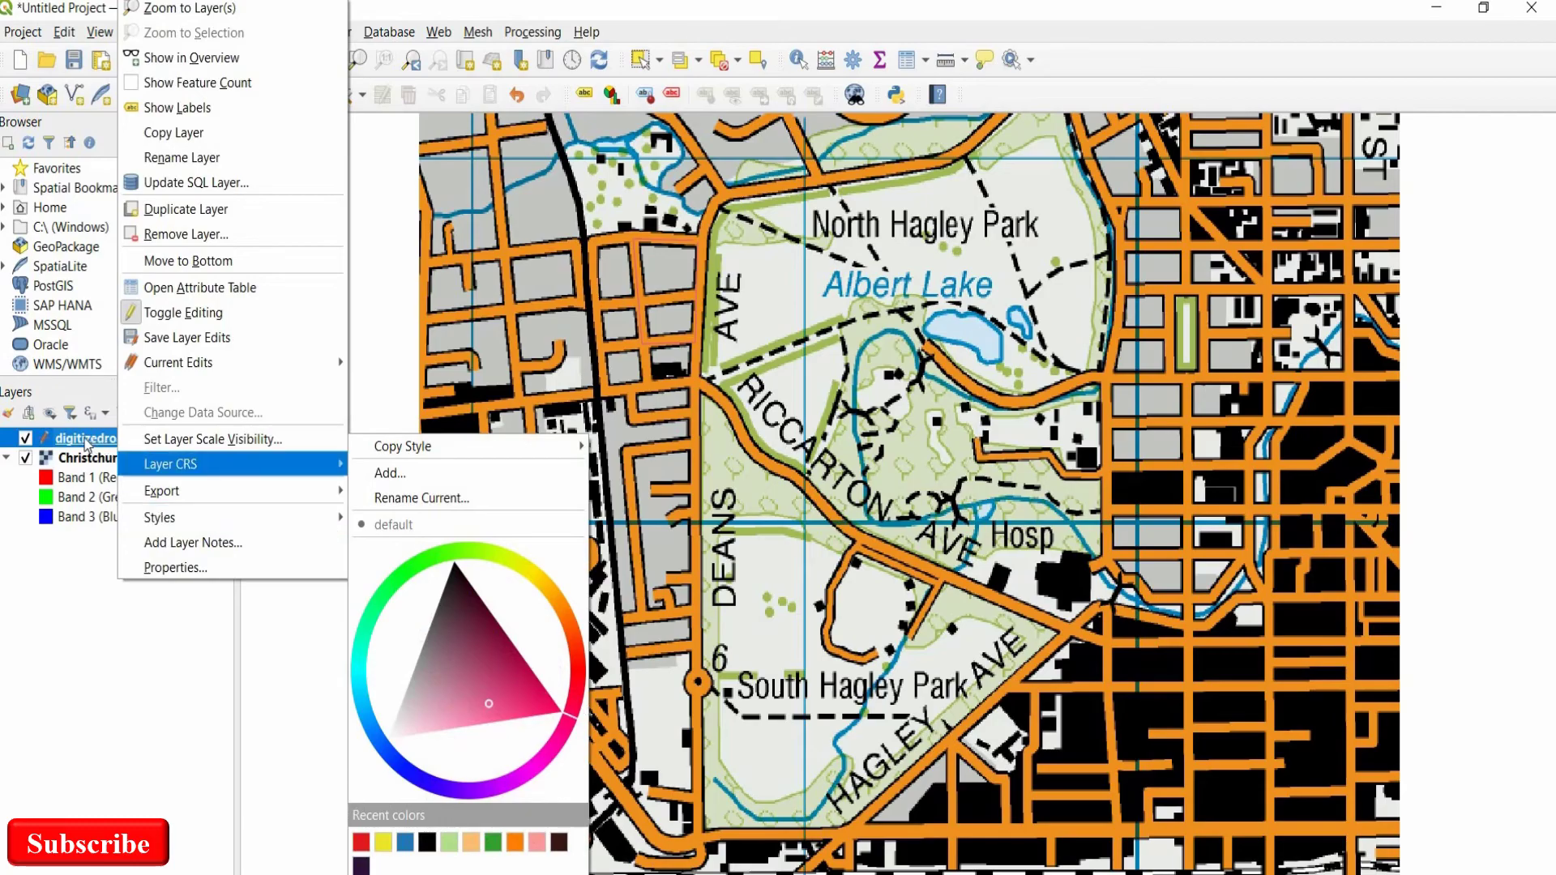
pyautogui.click(87, 444)
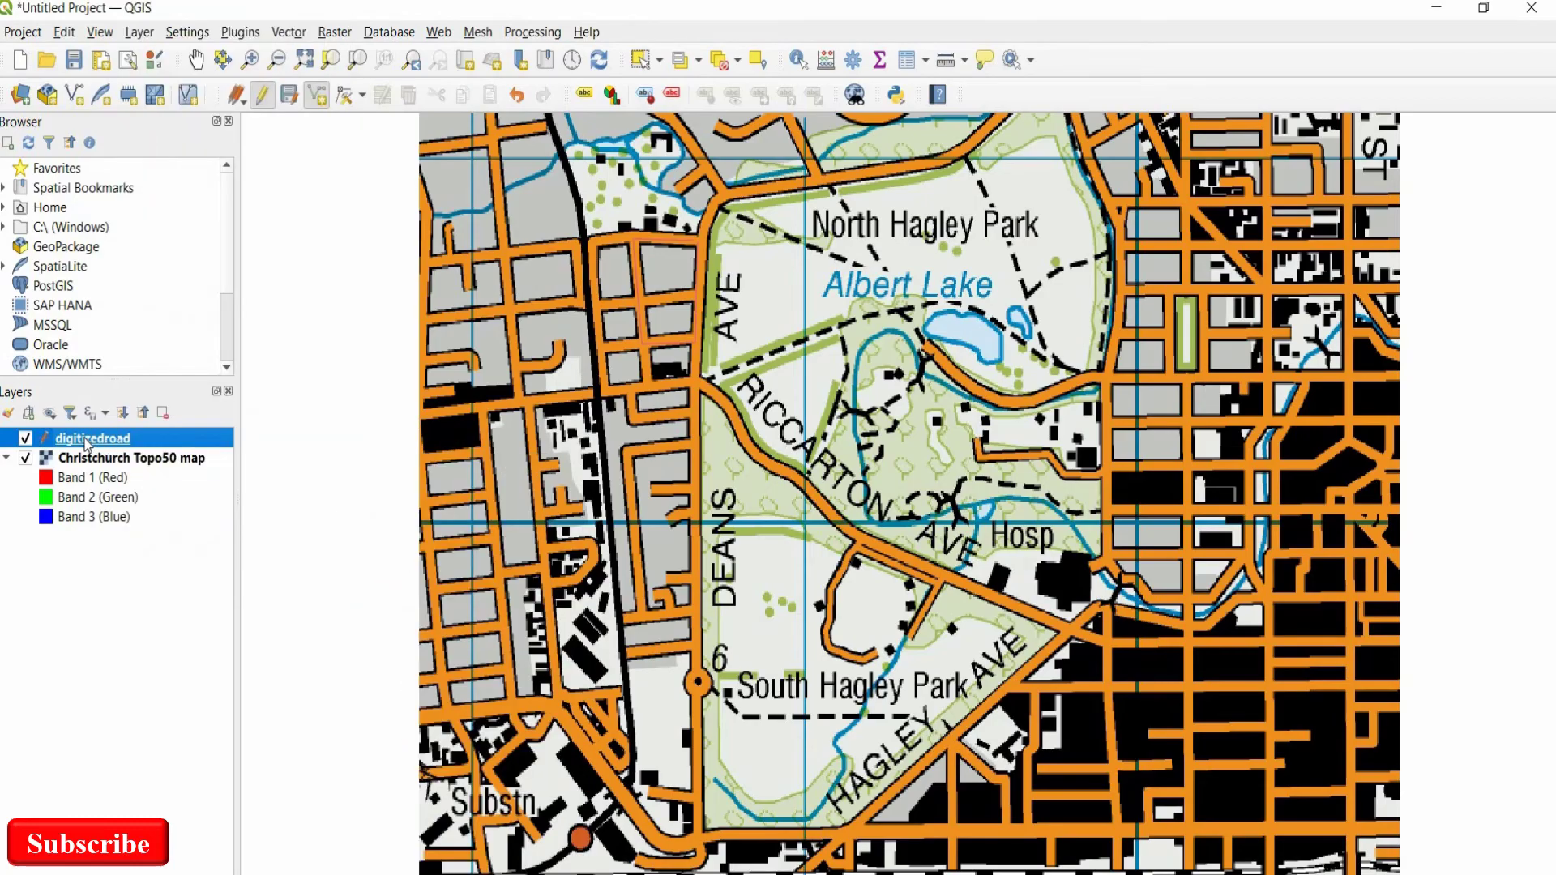
pyautogui.doubleClick(91, 441)
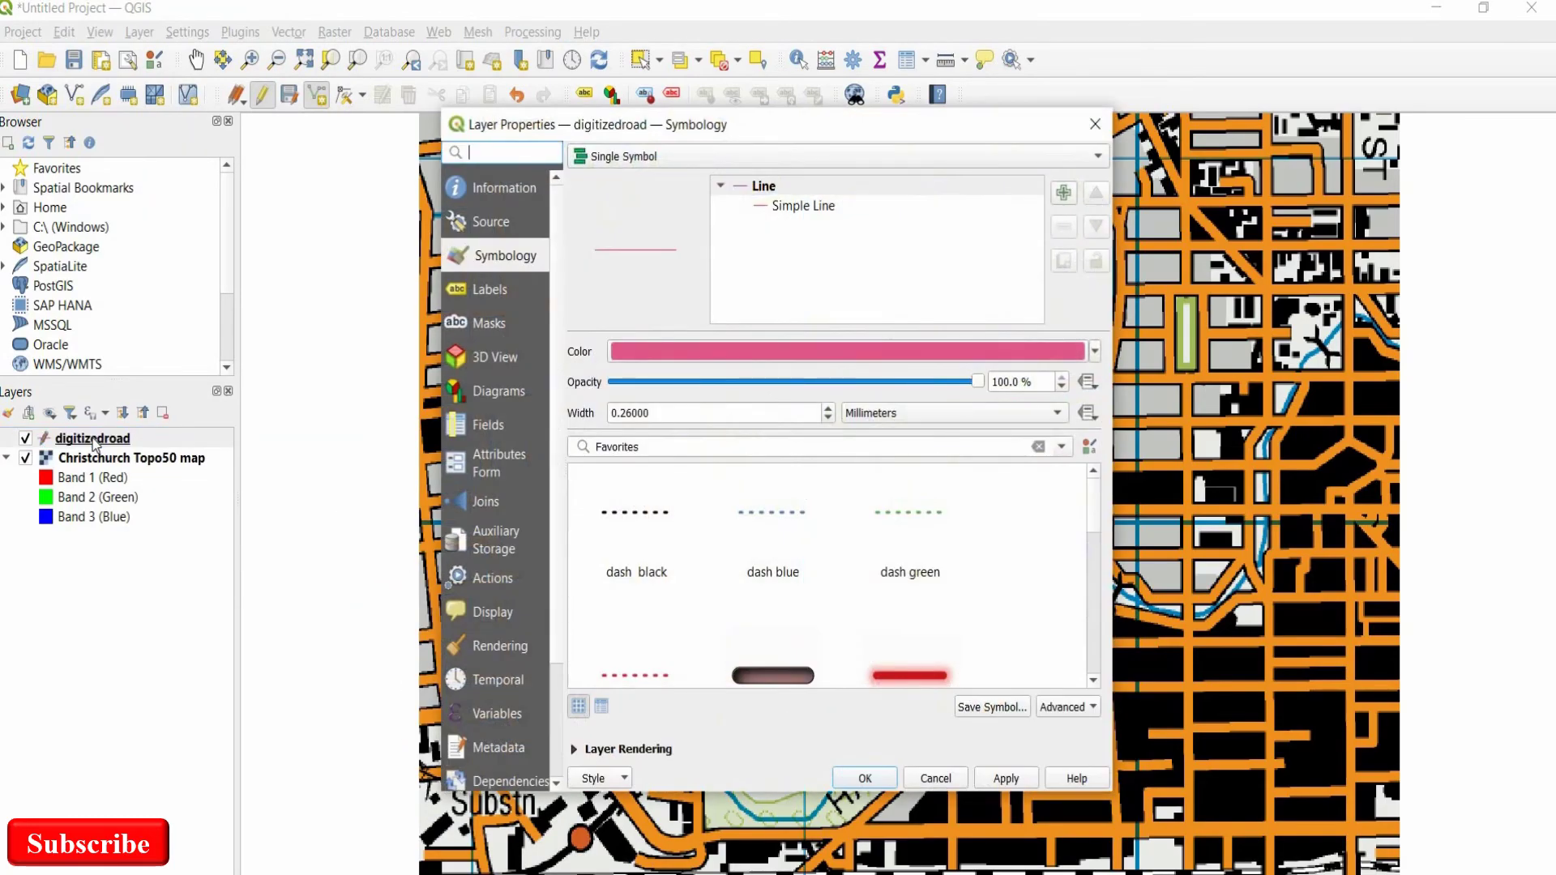
pyautogui.click(909, 675)
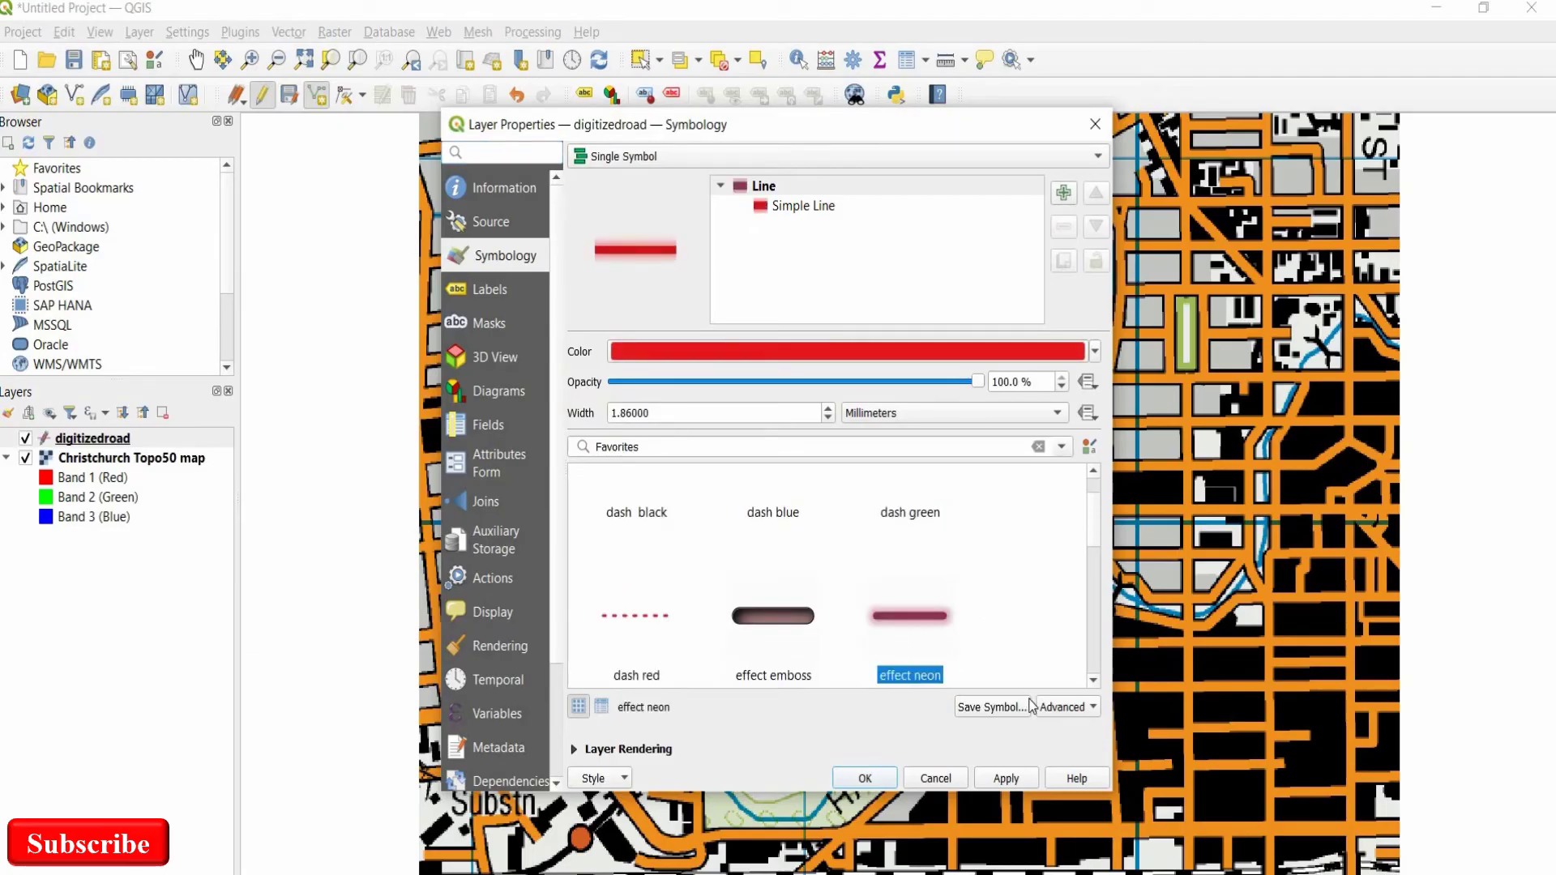
pyautogui.click(849, 777)
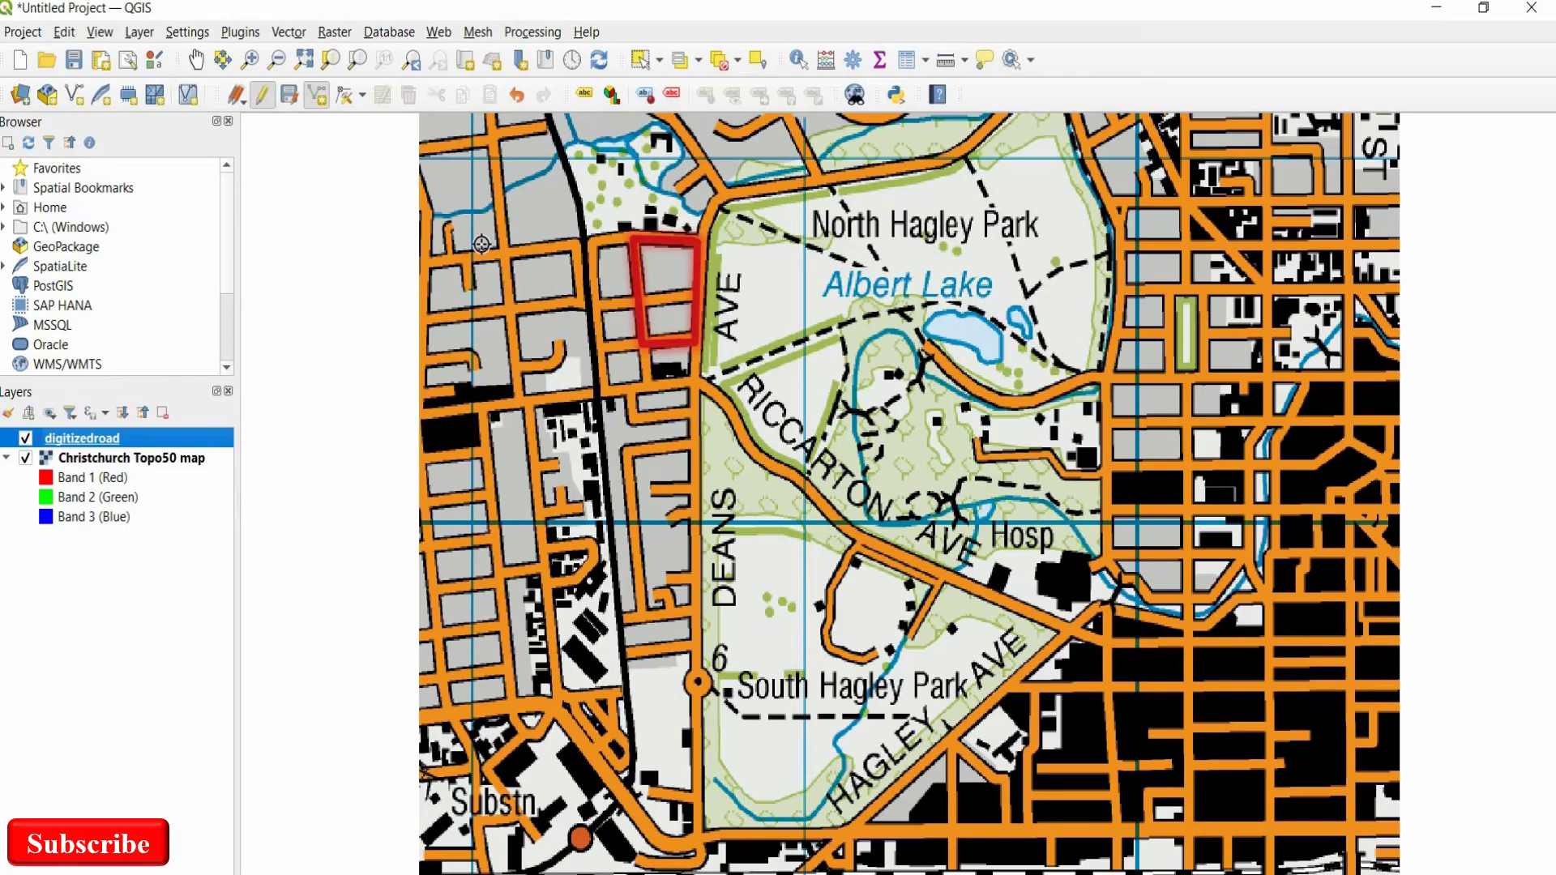
# Start another new SpatiaLite layer stored in the existing digitization.sqlite database.
pyautogui.click(149, 33)
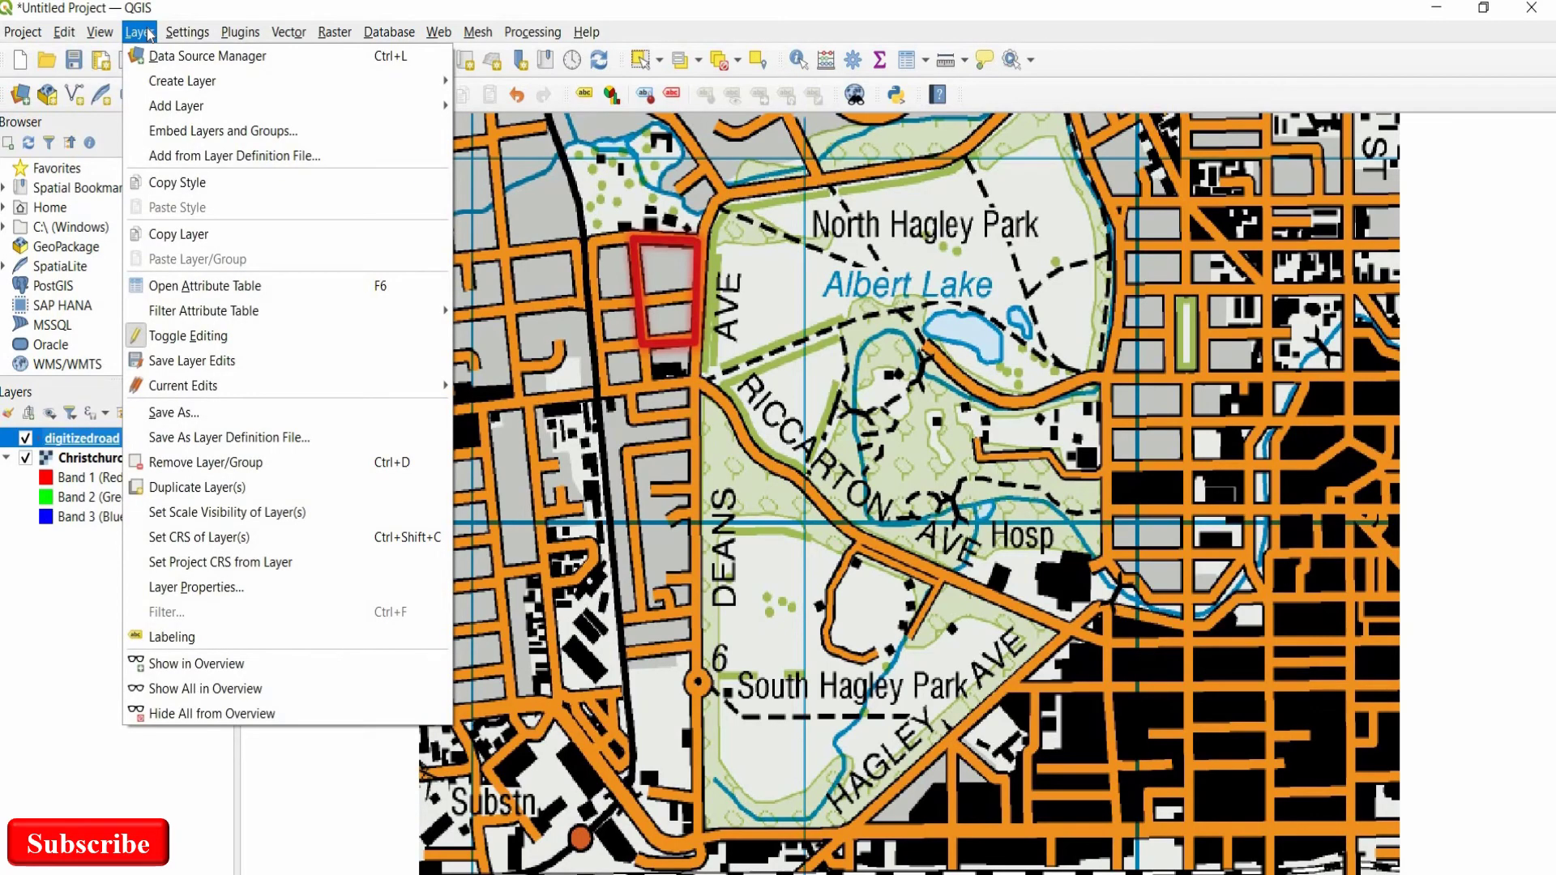
pyautogui.moveTo(178, 110)
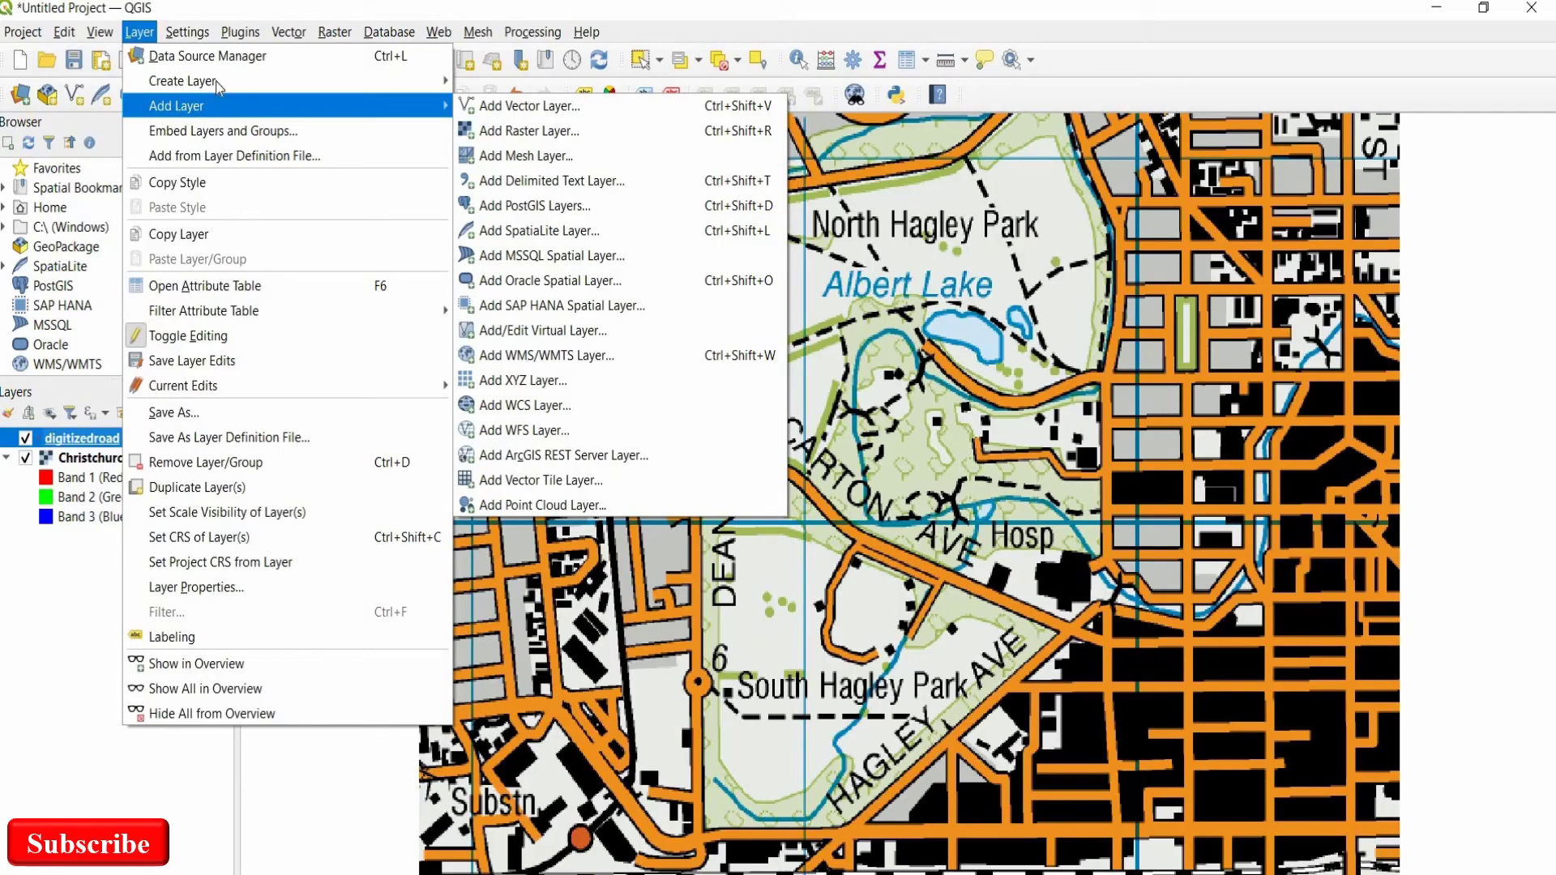
pyautogui.moveTo(377, 79)
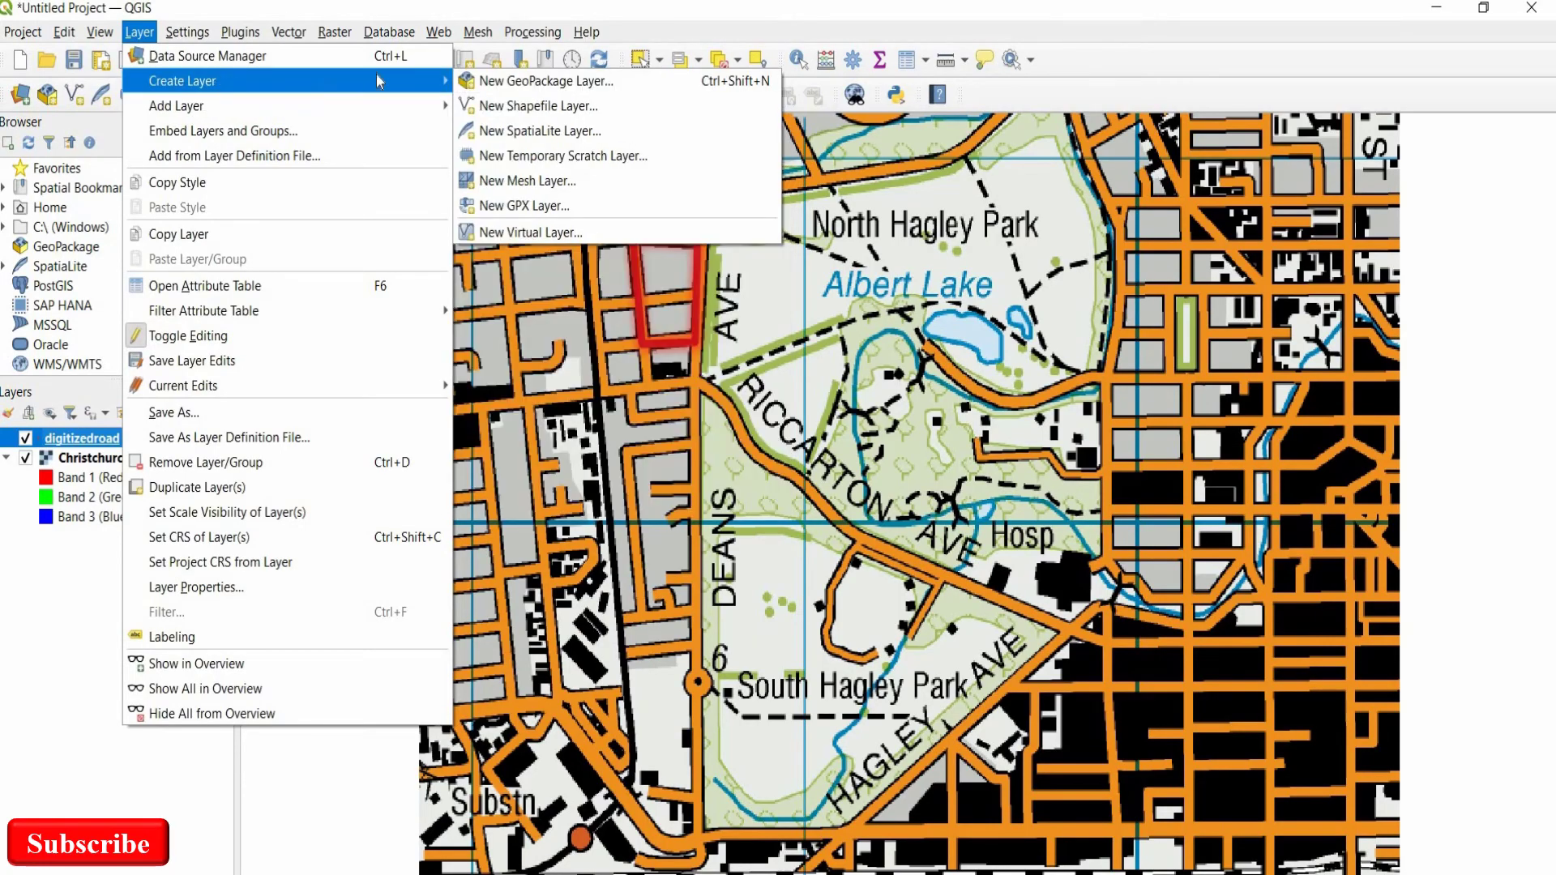
pyautogui.click(521, 132)
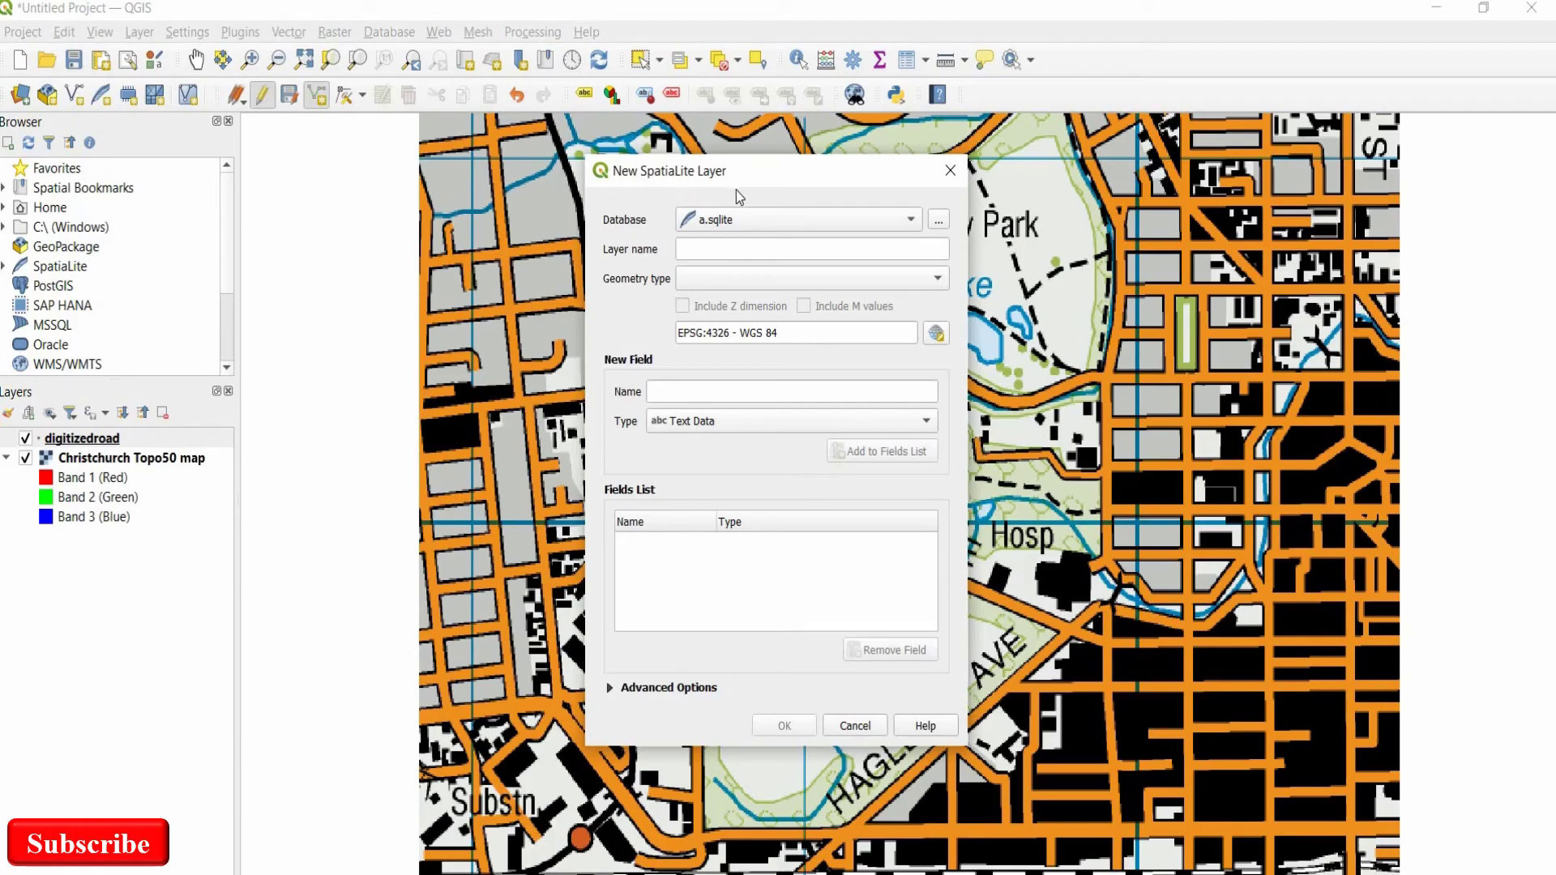
pyautogui.click(750, 215)
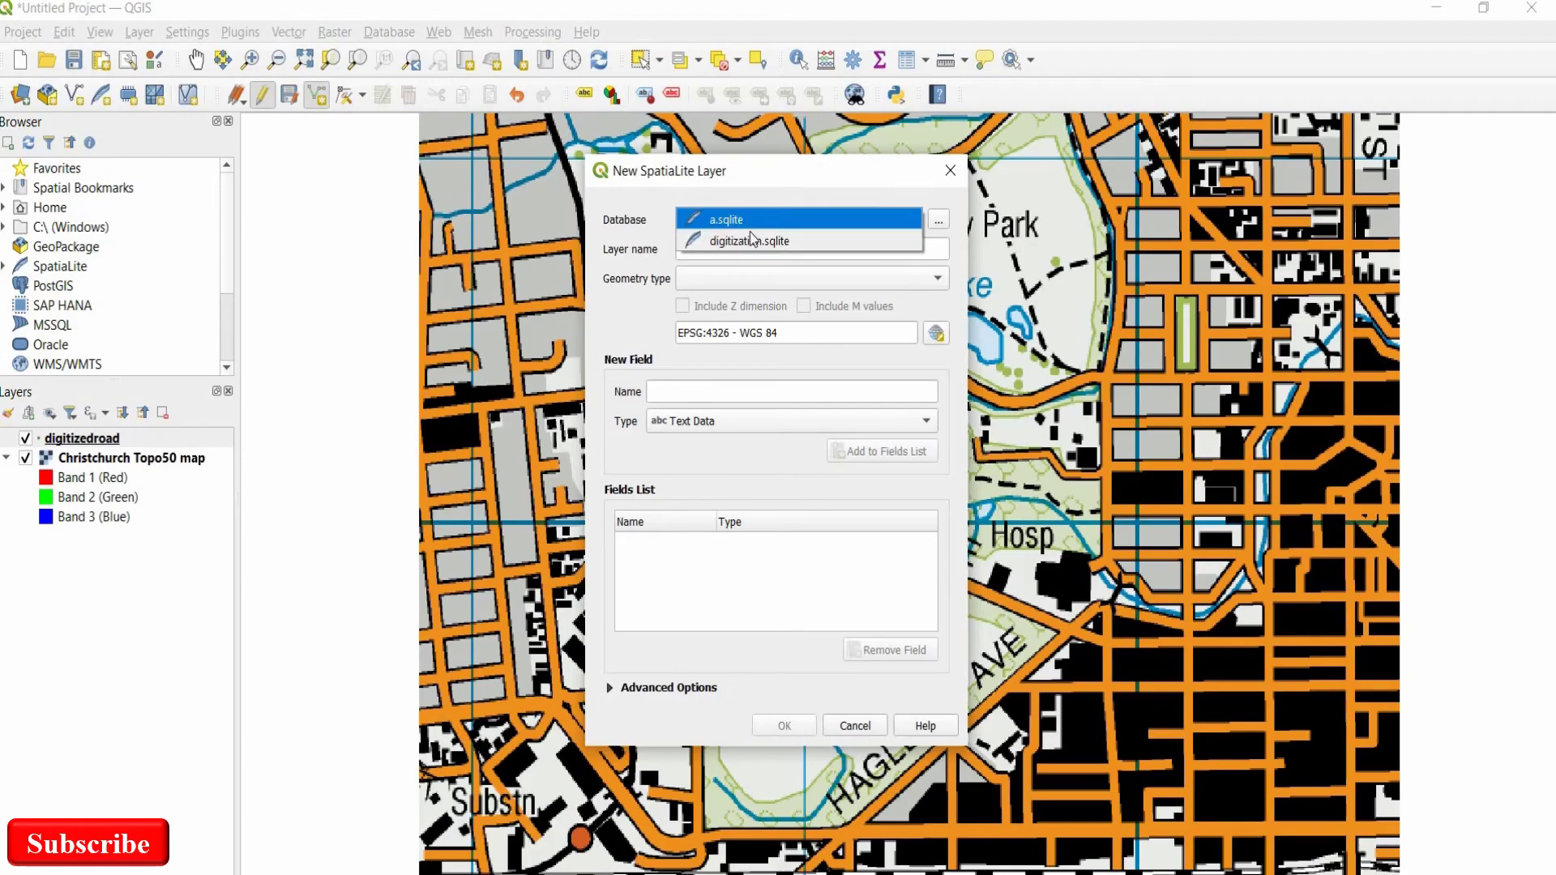
pyautogui.click(747, 241)
# Name the new layer digitized_garden and set its geometry type to Polygon.
pyautogui.click(722, 247)
pyautogui.write('digi')
pyautogui.write('tized')
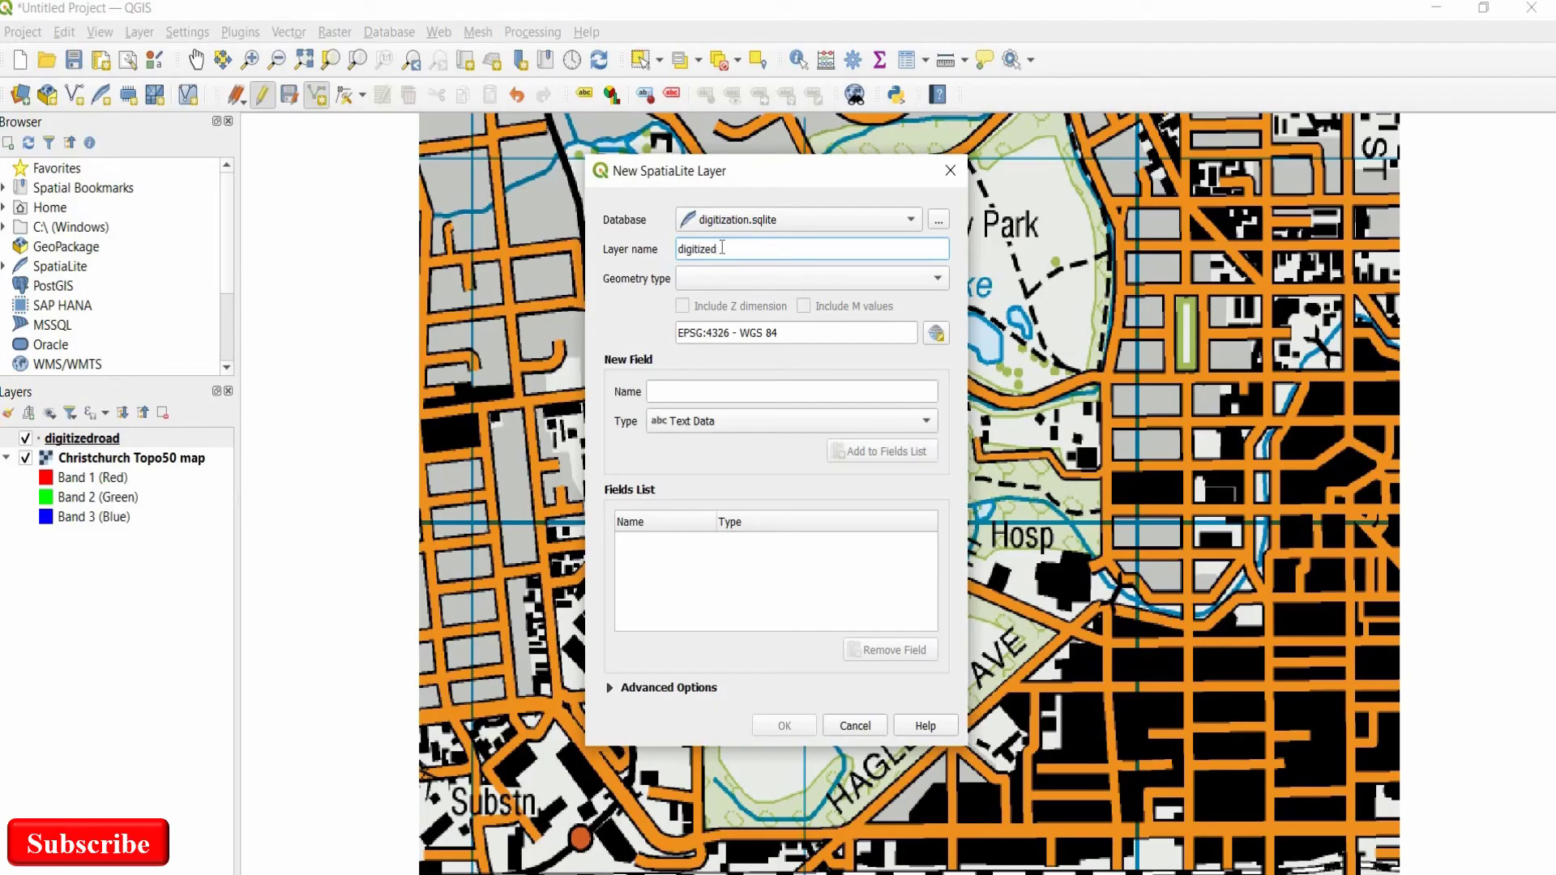
pyautogui.write('_garden')
pyautogui.click(713, 280)
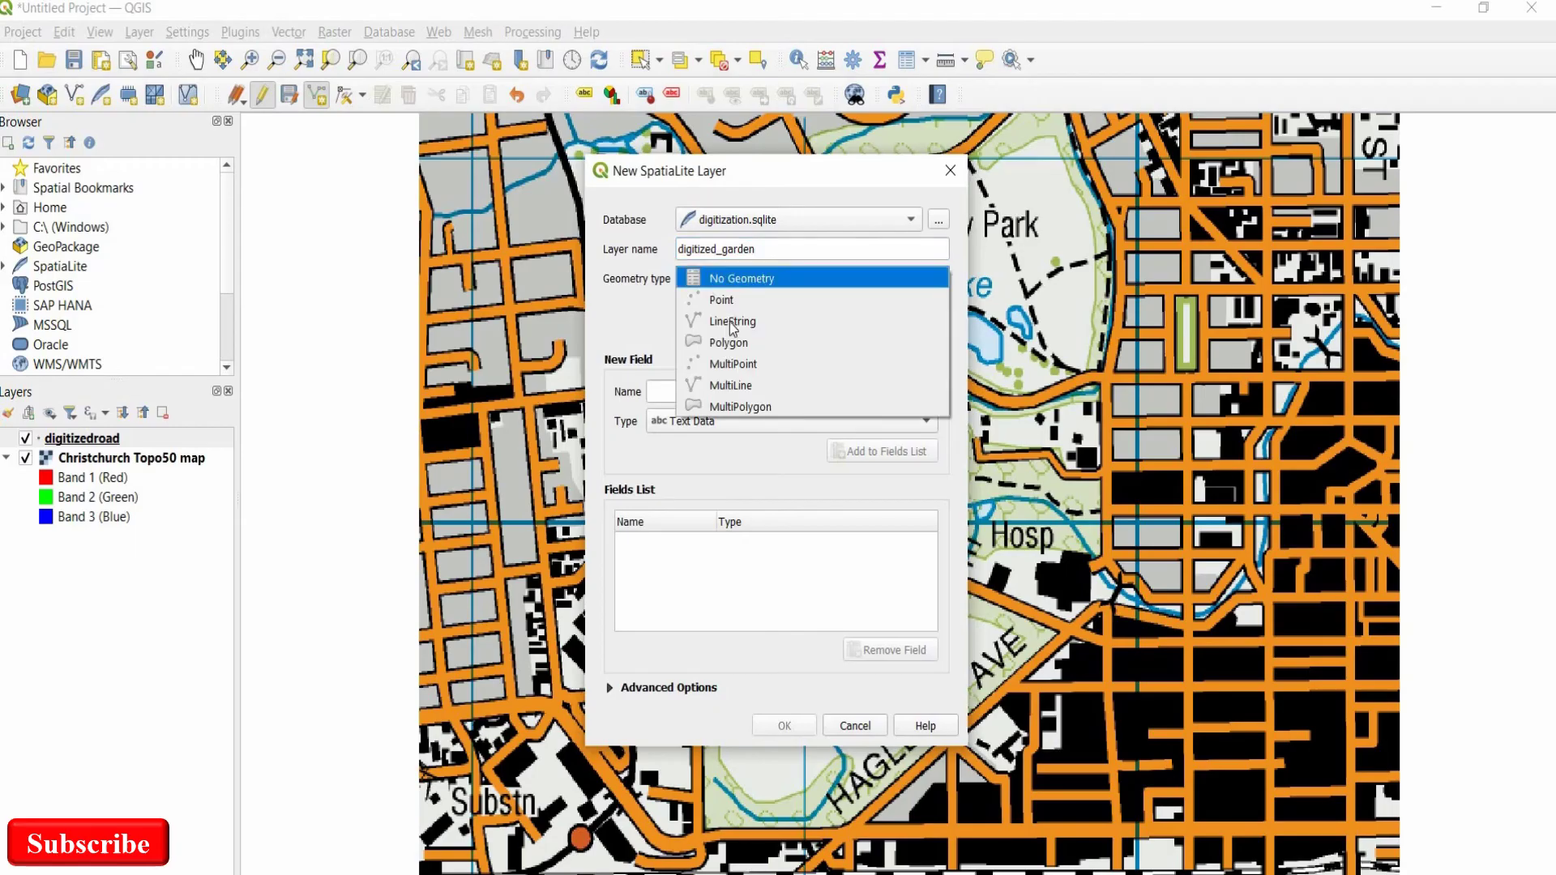
pyautogui.click(732, 344)
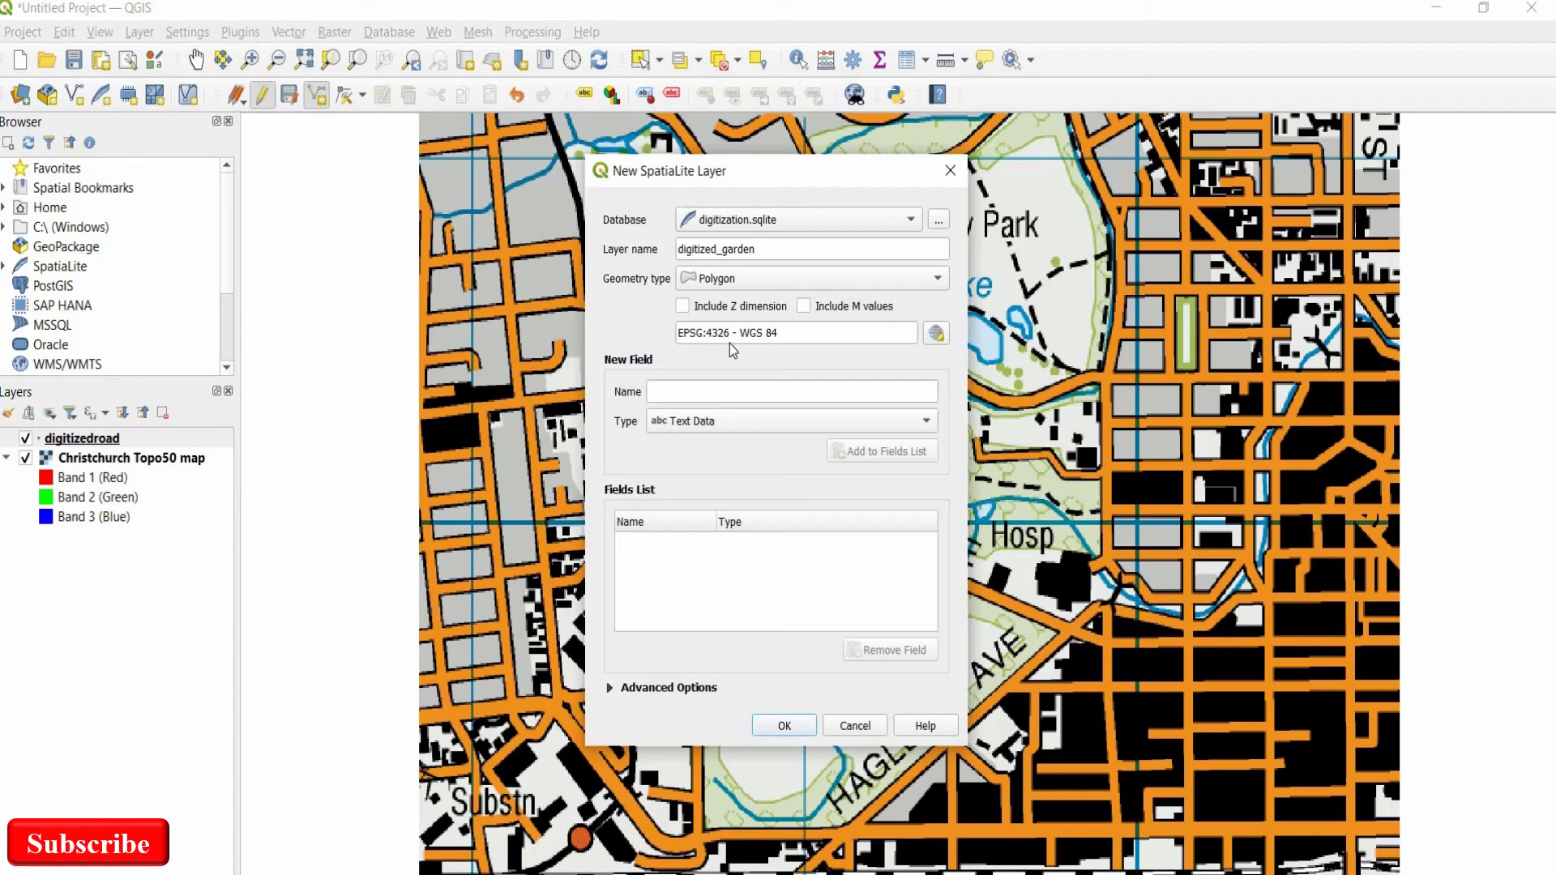
# Add a text field called name to the digitized_garden layer and create it.
pyautogui.click(683, 391)
pyautogui.write('name')
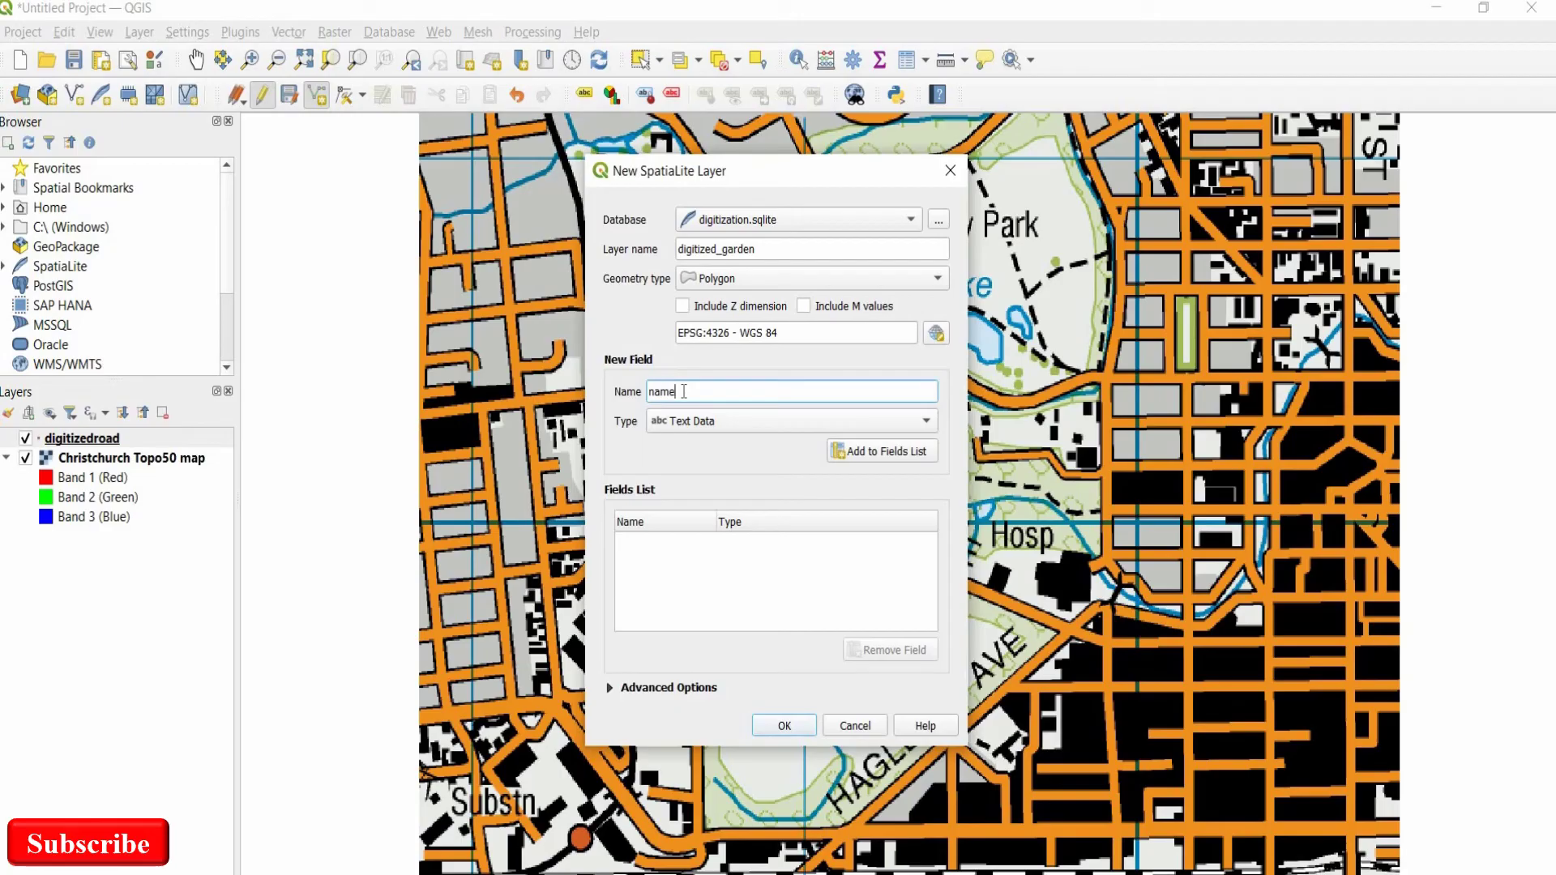
pyautogui.click(853, 455)
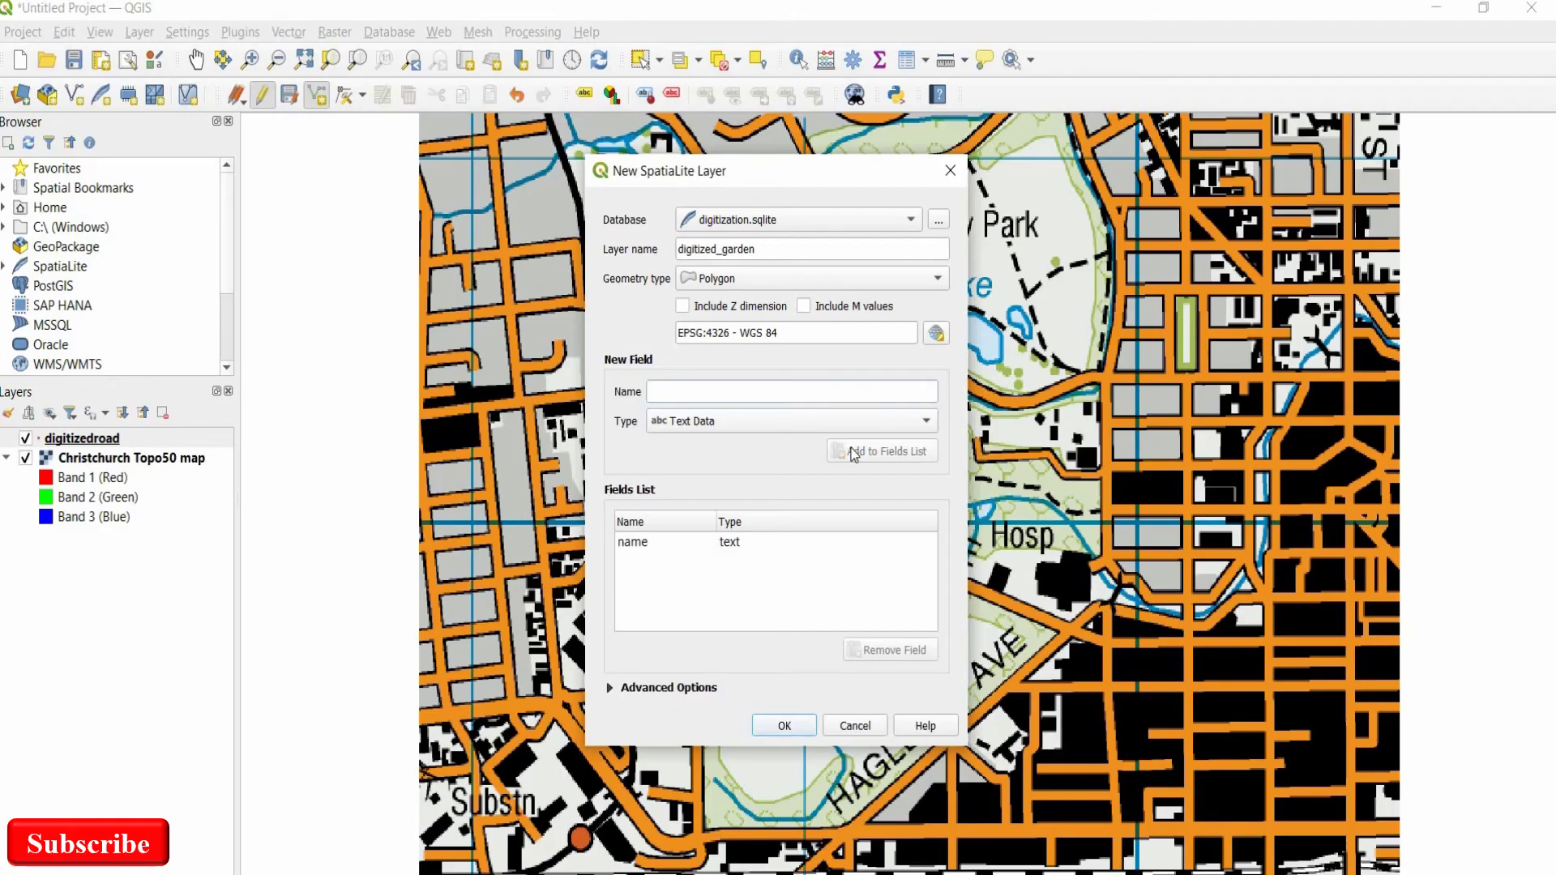
pyautogui.click(784, 726)
pyautogui.click(790, 725)
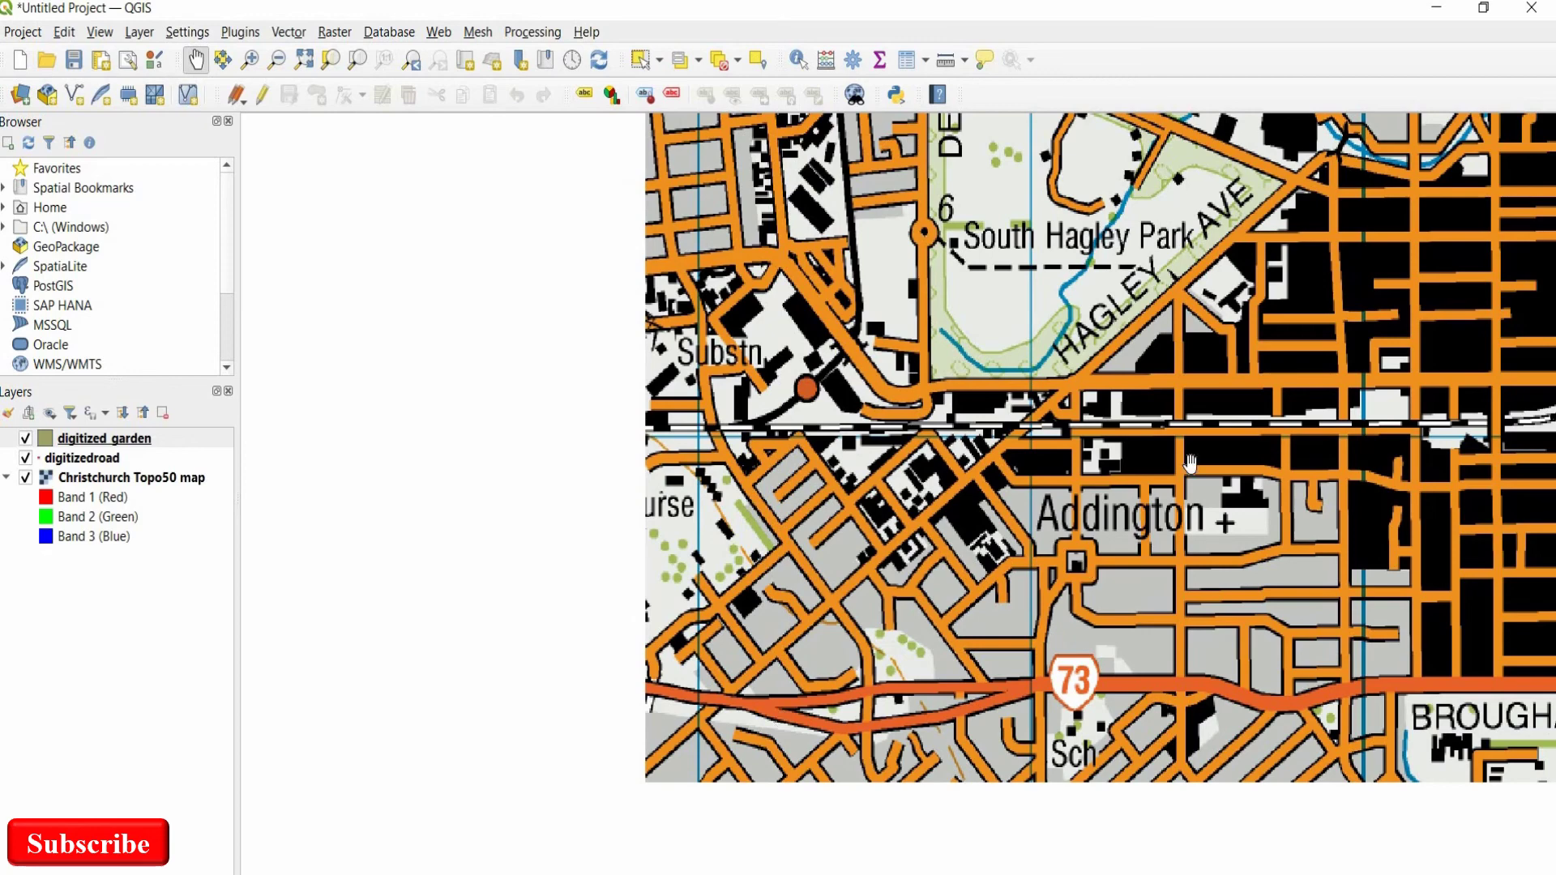
# Enable editing on digitized_garden and draw a polygon over the upper part of the block inside the red road outline.
pyautogui.scroll(-2, 1189, 462)
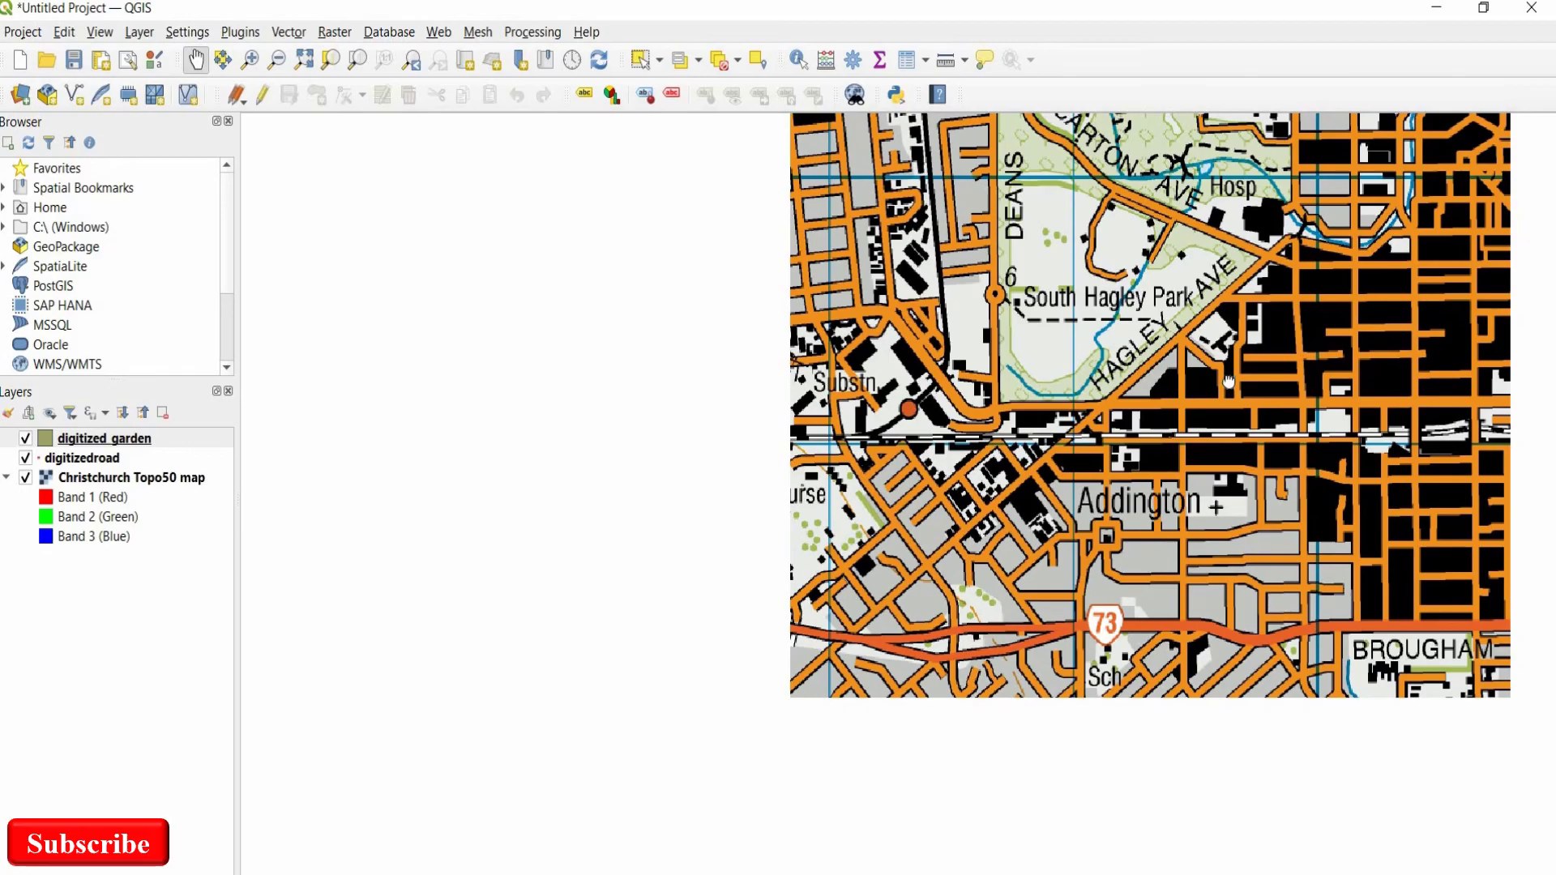
pyautogui.moveTo(1158, 410); pyautogui.dragTo(861, 645)
pyautogui.click(259, 94)
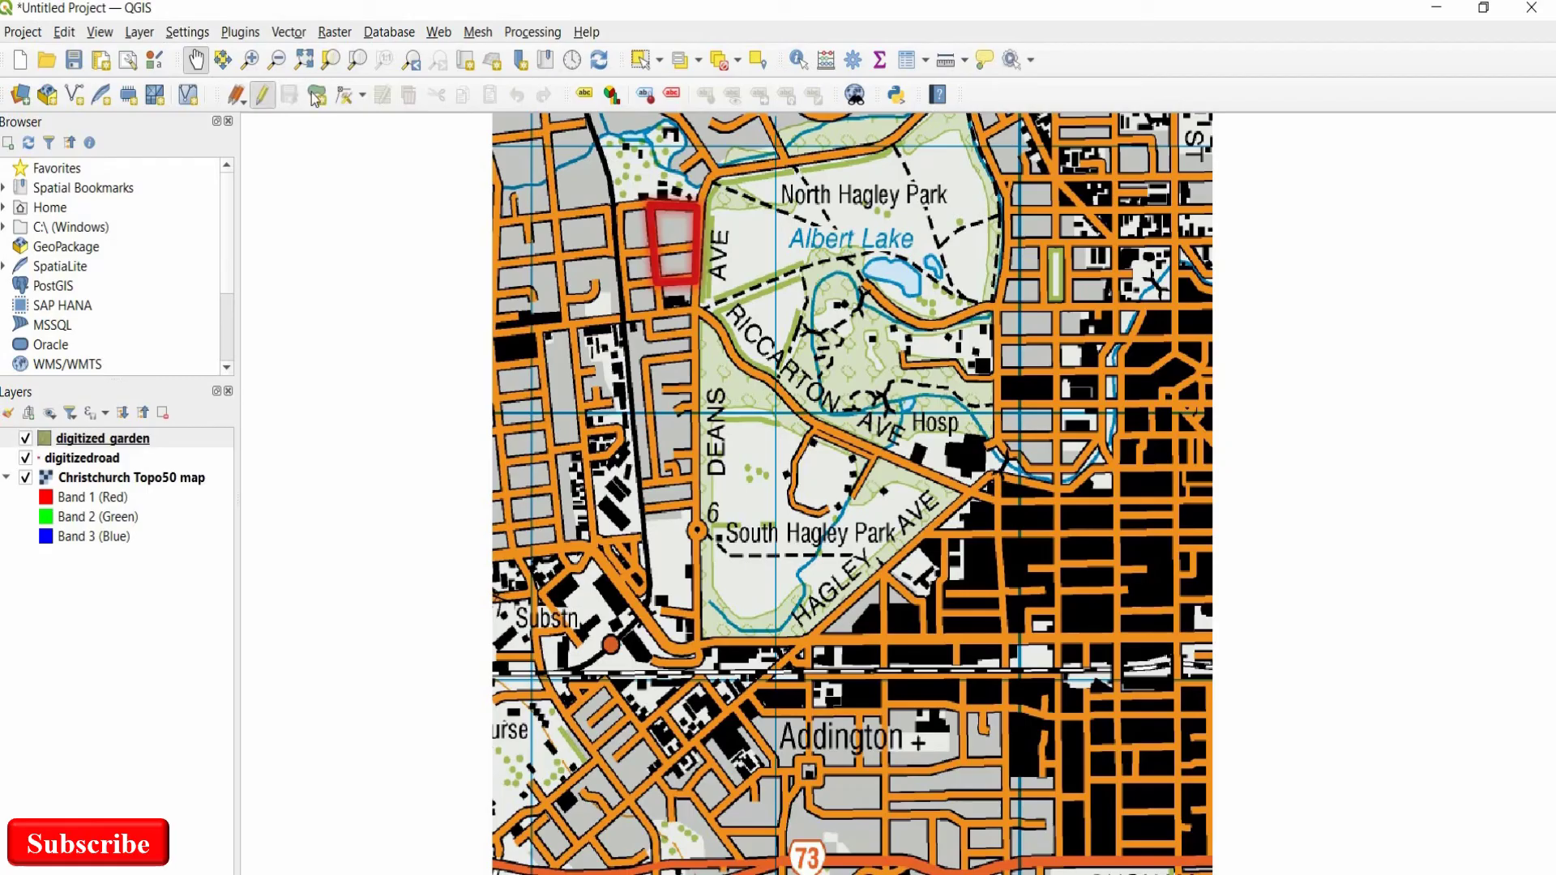
pyautogui.click(316, 95)
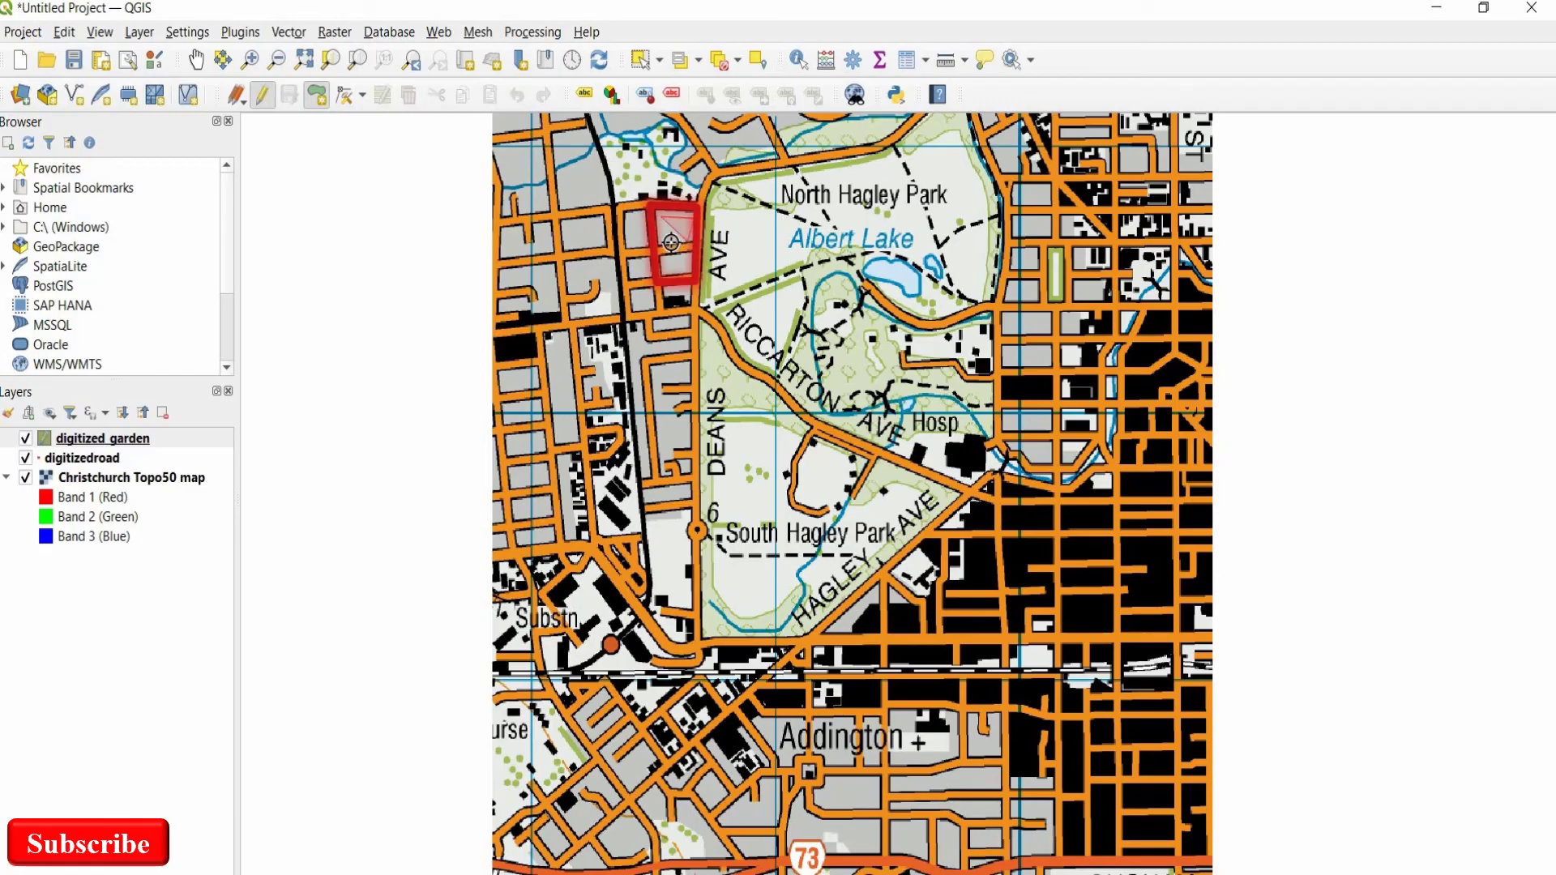
pyautogui.click(662, 243)
pyautogui.rightClick(662, 242)
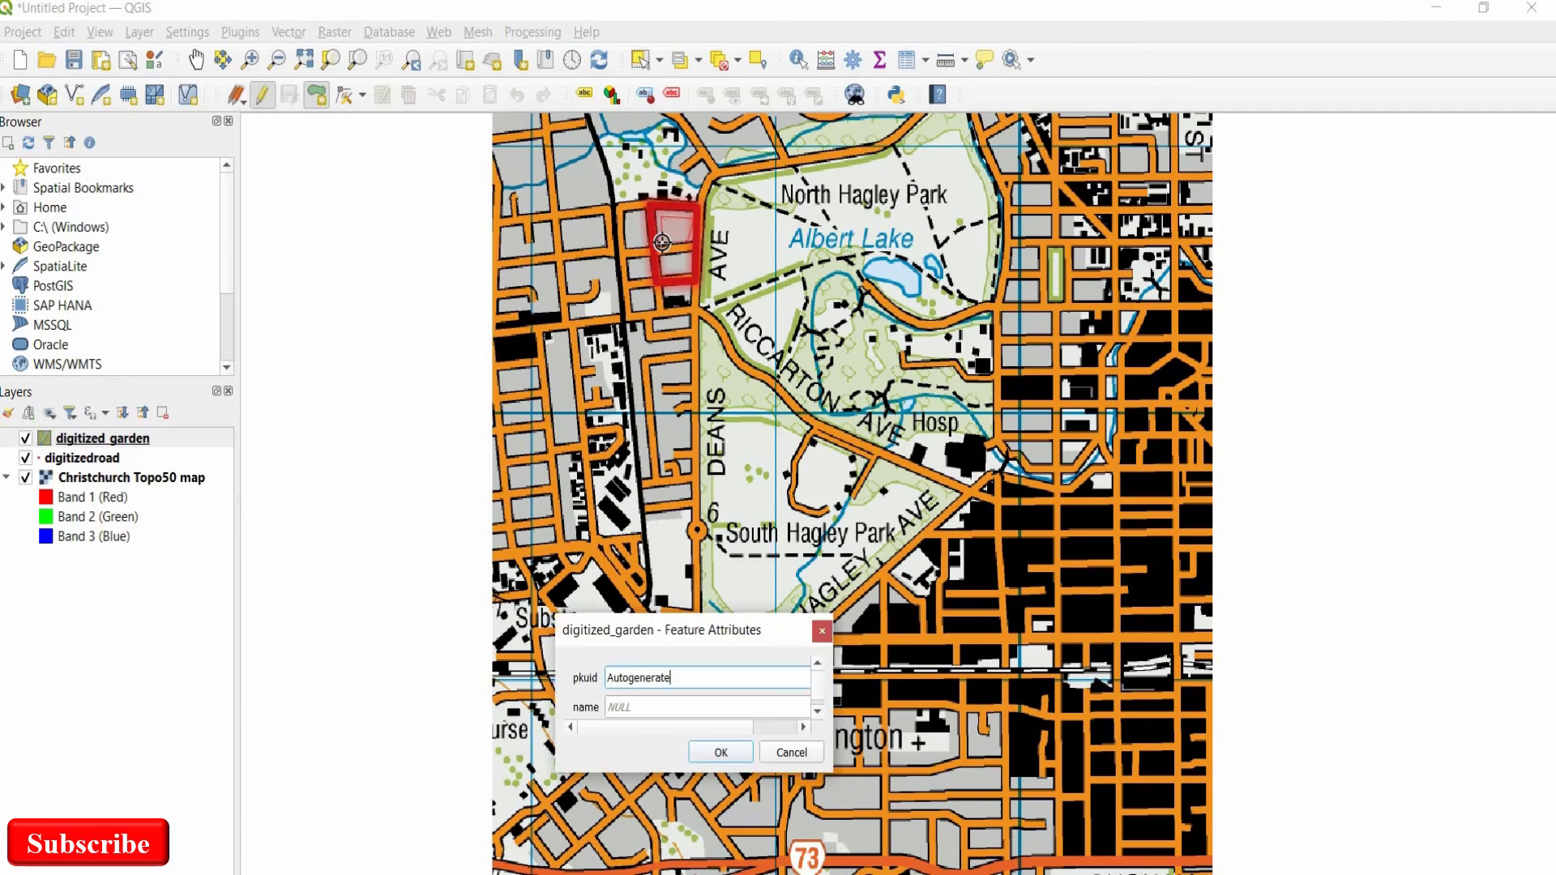
# Save the first garden polygon with the name garden1.
pyautogui.click(662, 711)
pyautogui.write('ga')
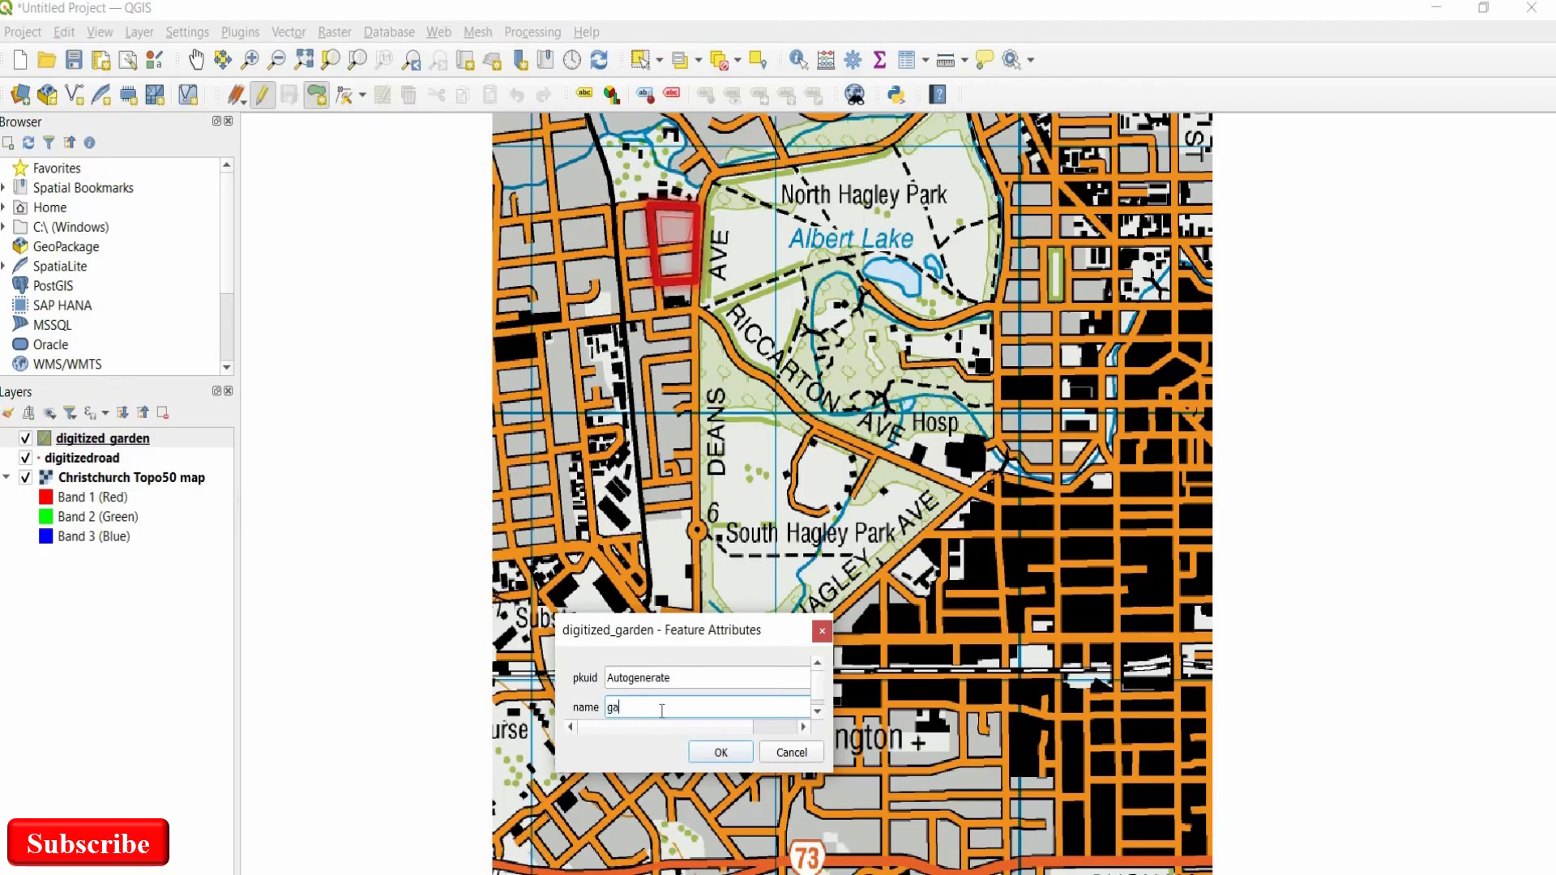
pyautogui.write('rden1')
pyautogui.click(721, 753)
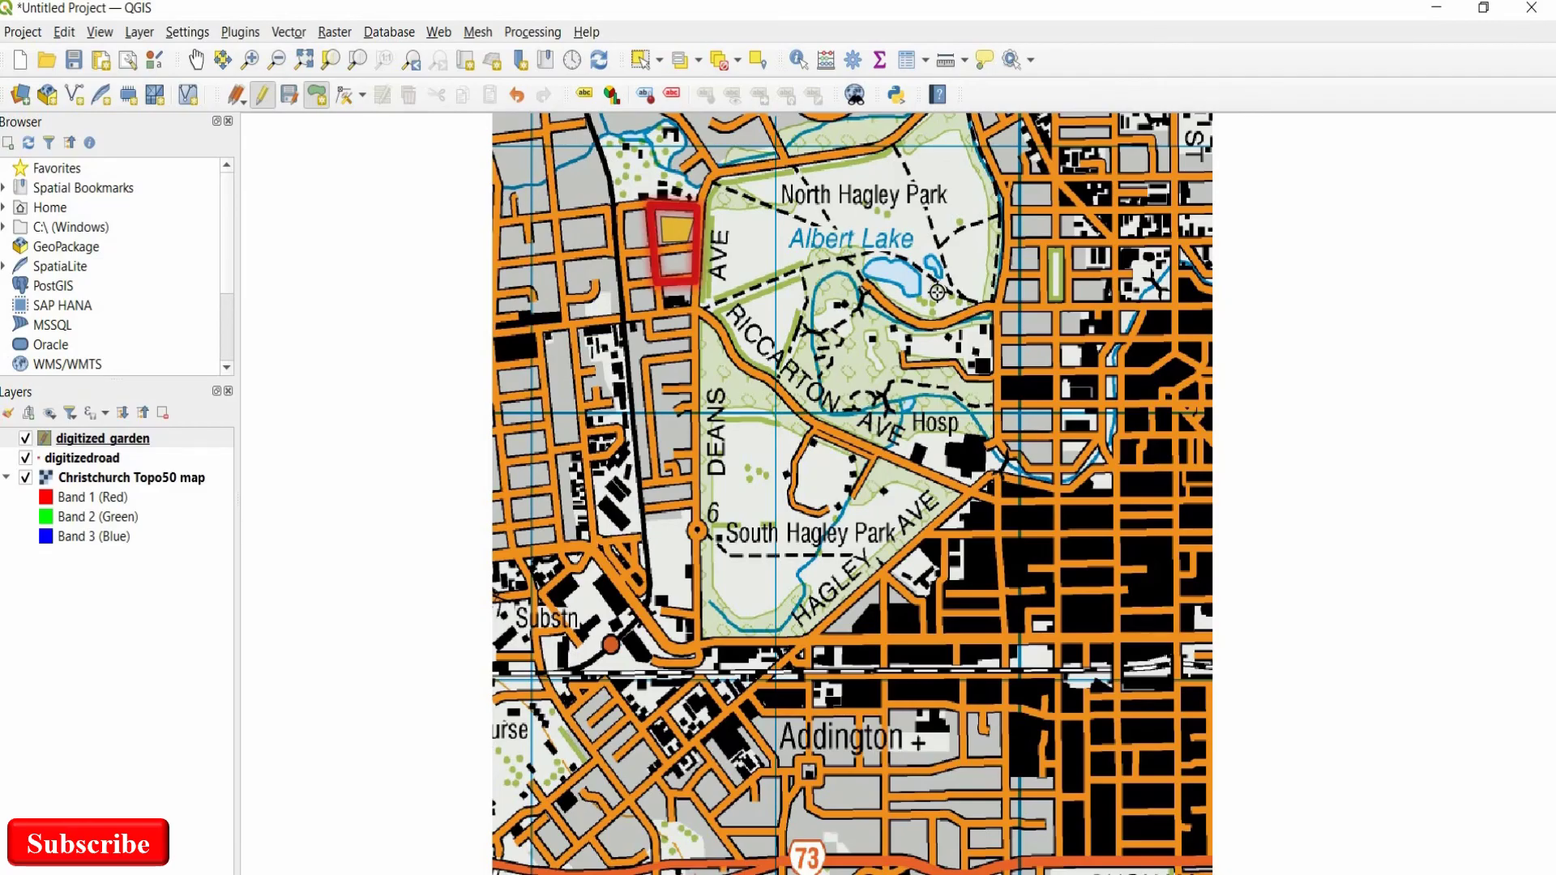
# Draw a second garden polygon over the lower part of the block inside the red road outline.
pyautogui.scroll(2, 937, 292)
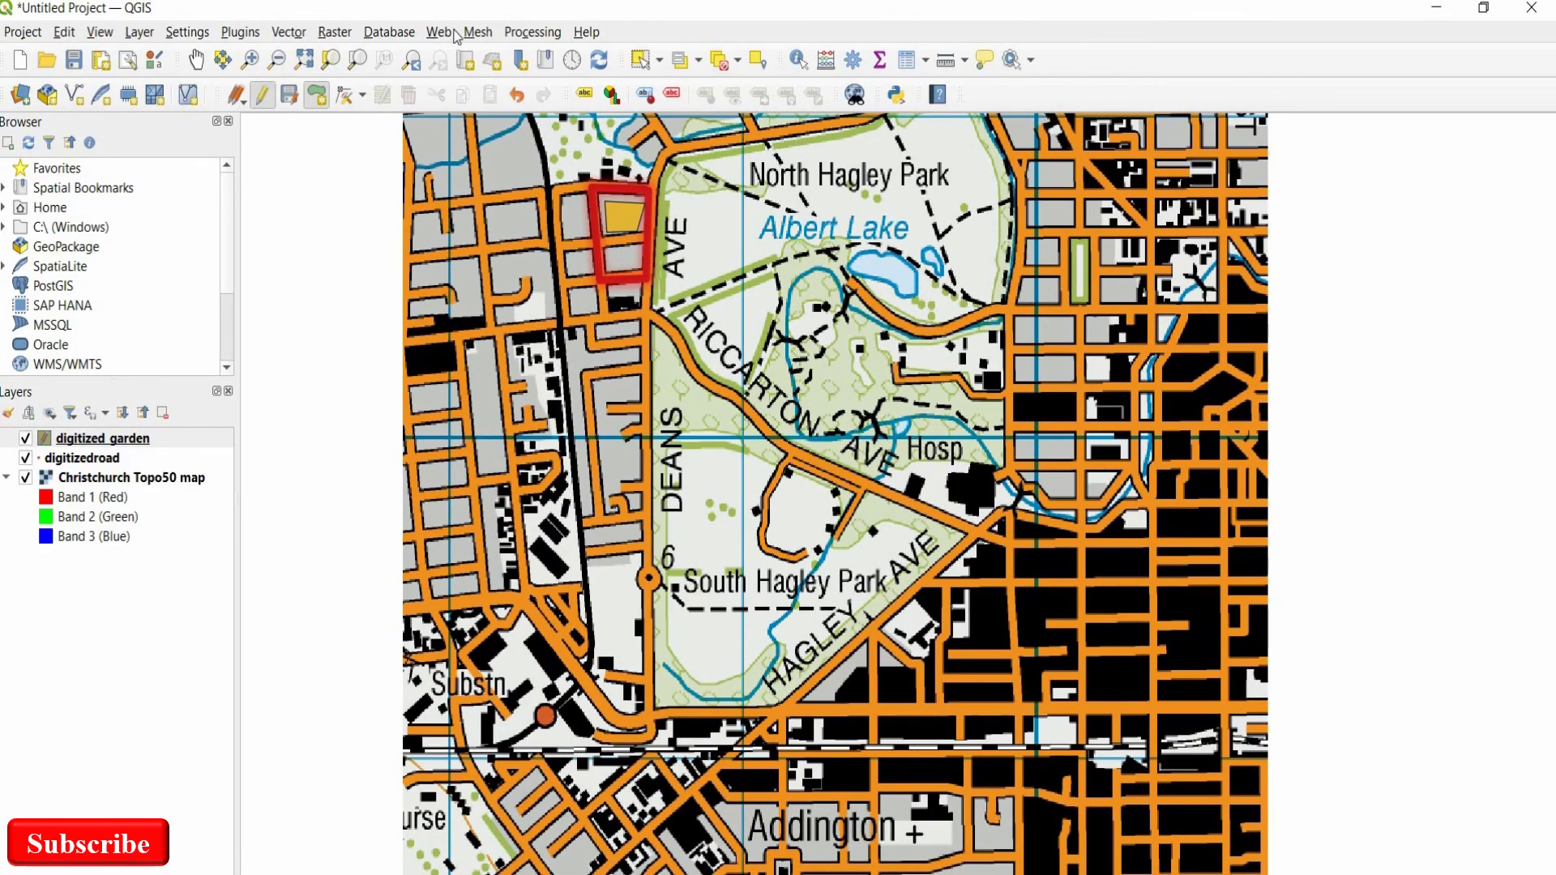
pyautogui.click(317, 96)
pyautogui.click(634, 268)
pyautogui.click(613, 269)
pyautogui.click(613, 253)
pyautogui.rightClick(636, 267)
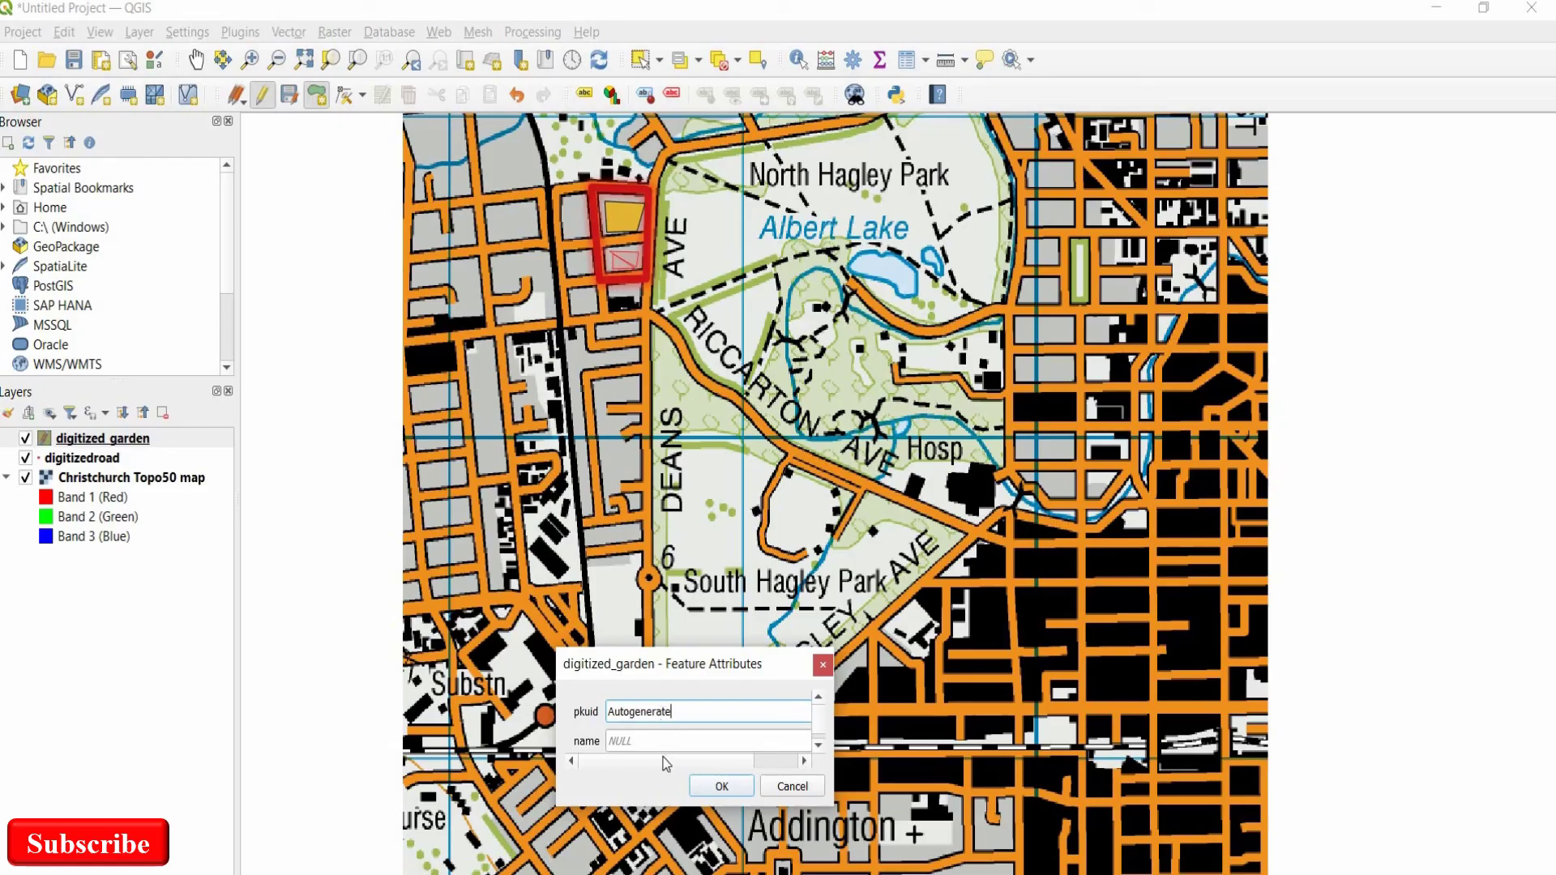
# Save the second garden polygon with the name garden2.
pyautogui.click(661, 737)
pyautogui.write('garden')
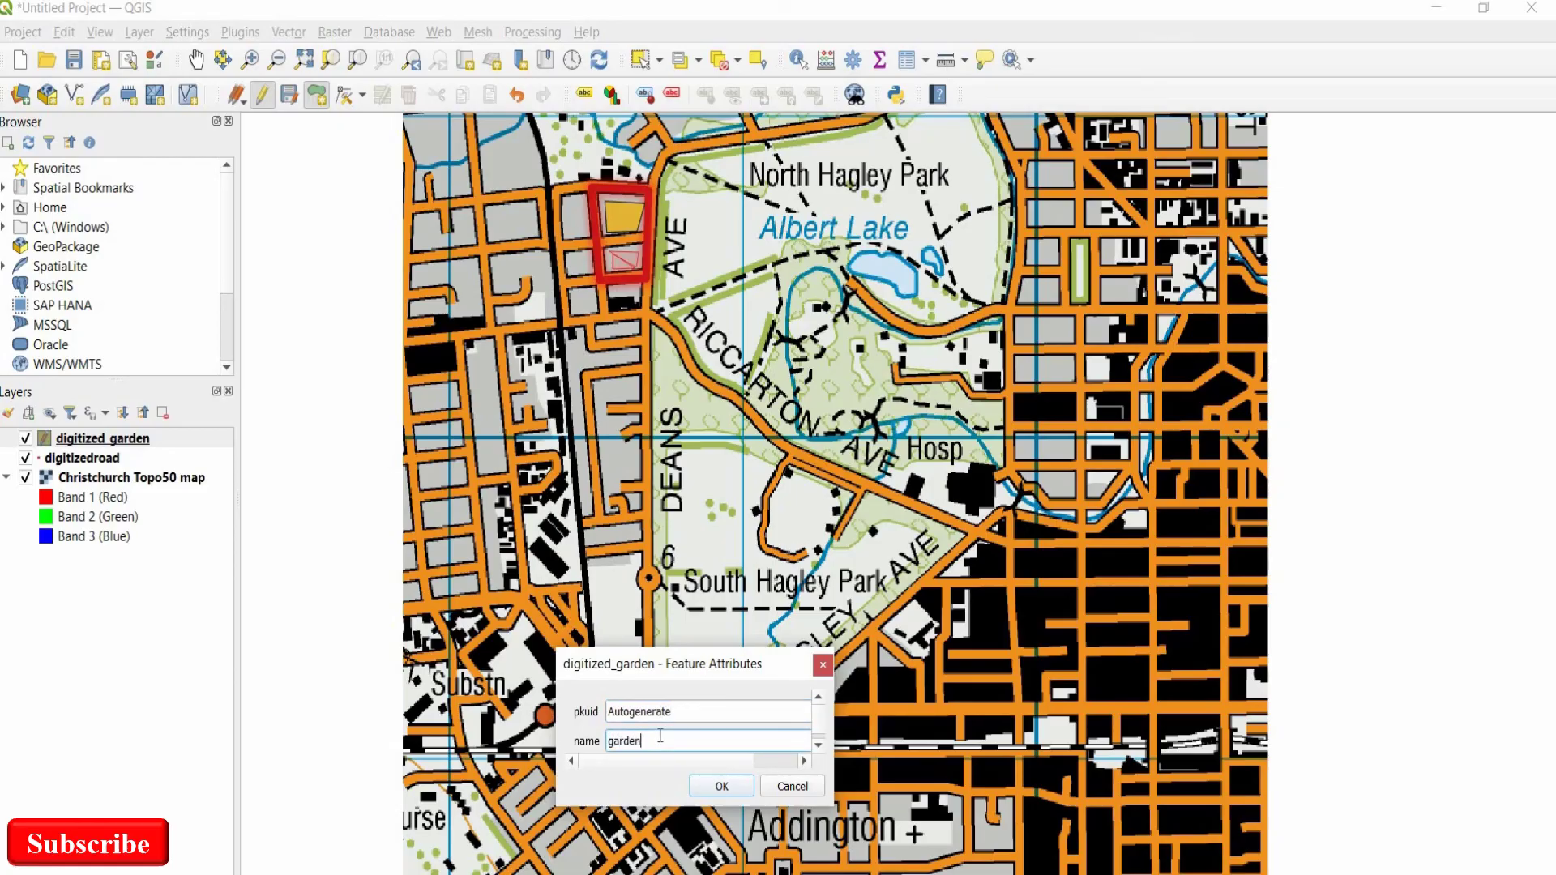
pyautogui.write('2')
pyautogui.click(705, 788)
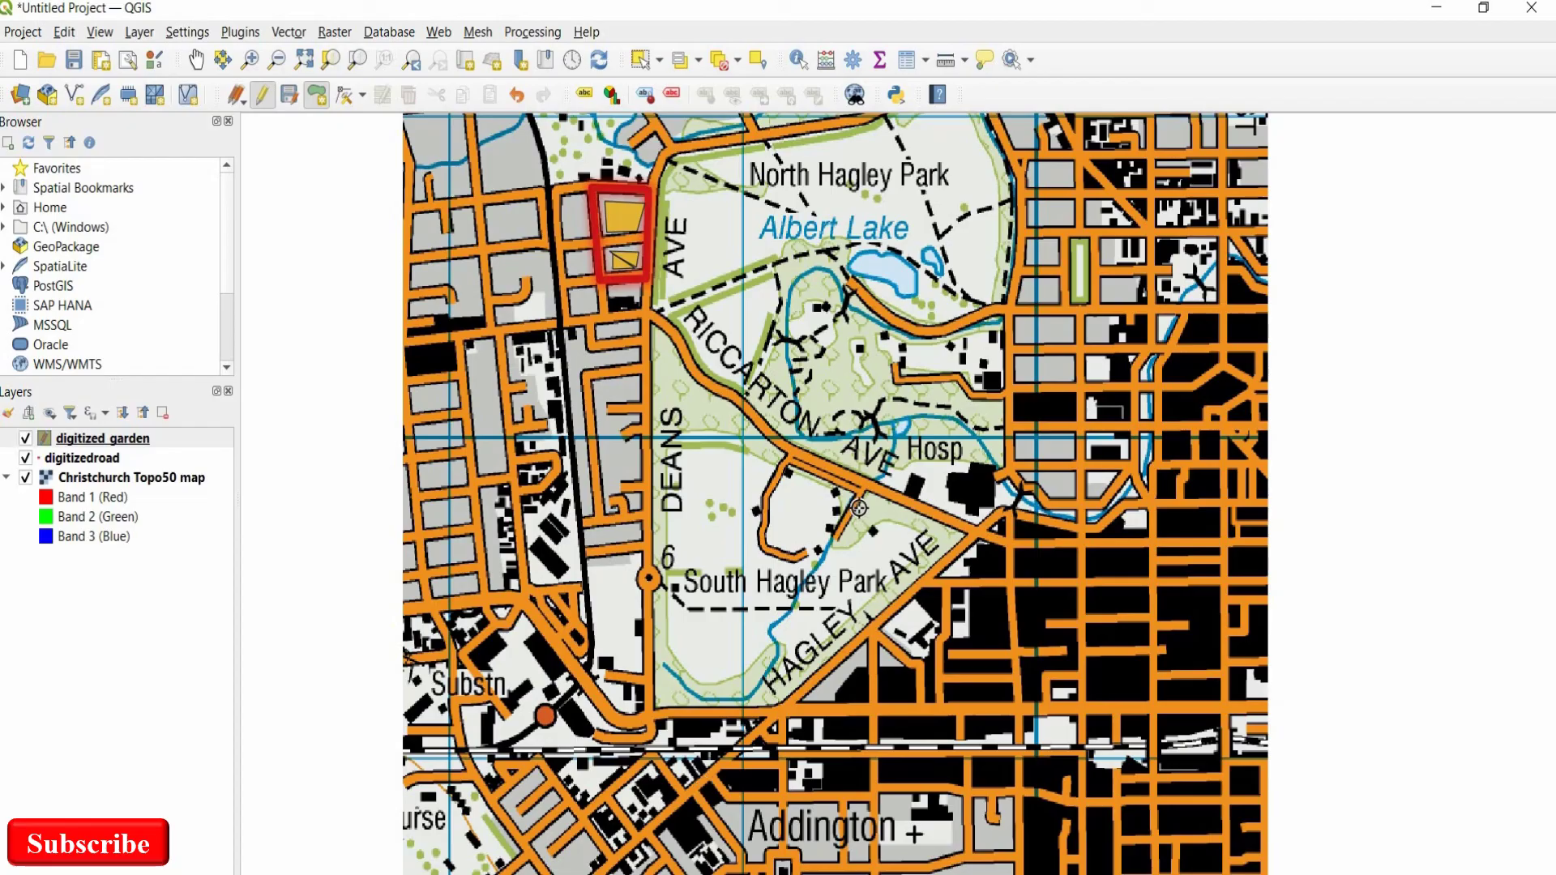
pyautogui.scroll(1, 859, 508)
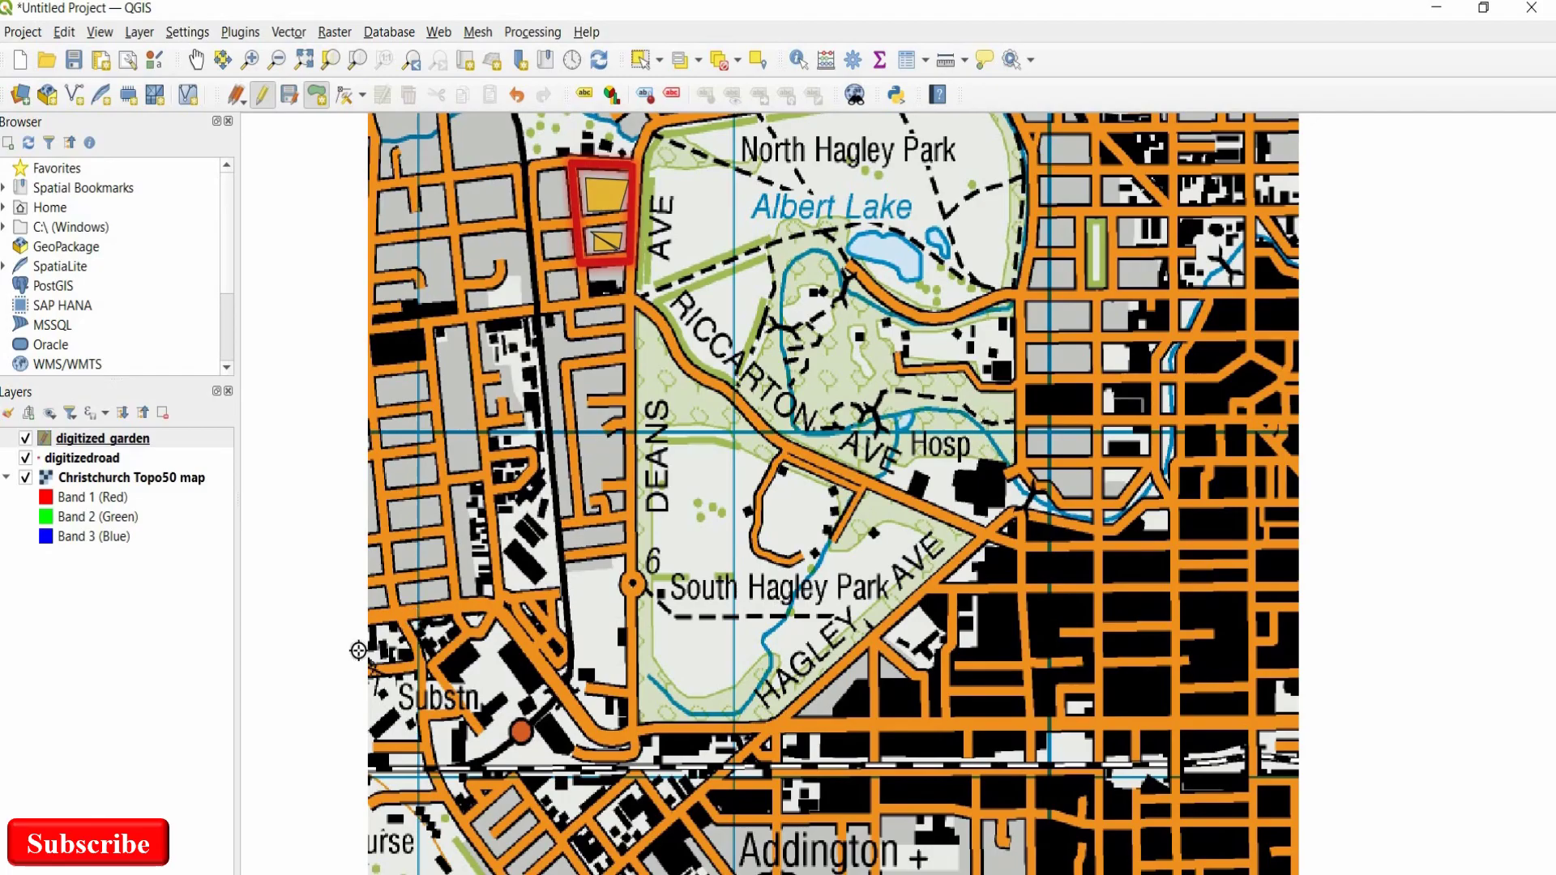